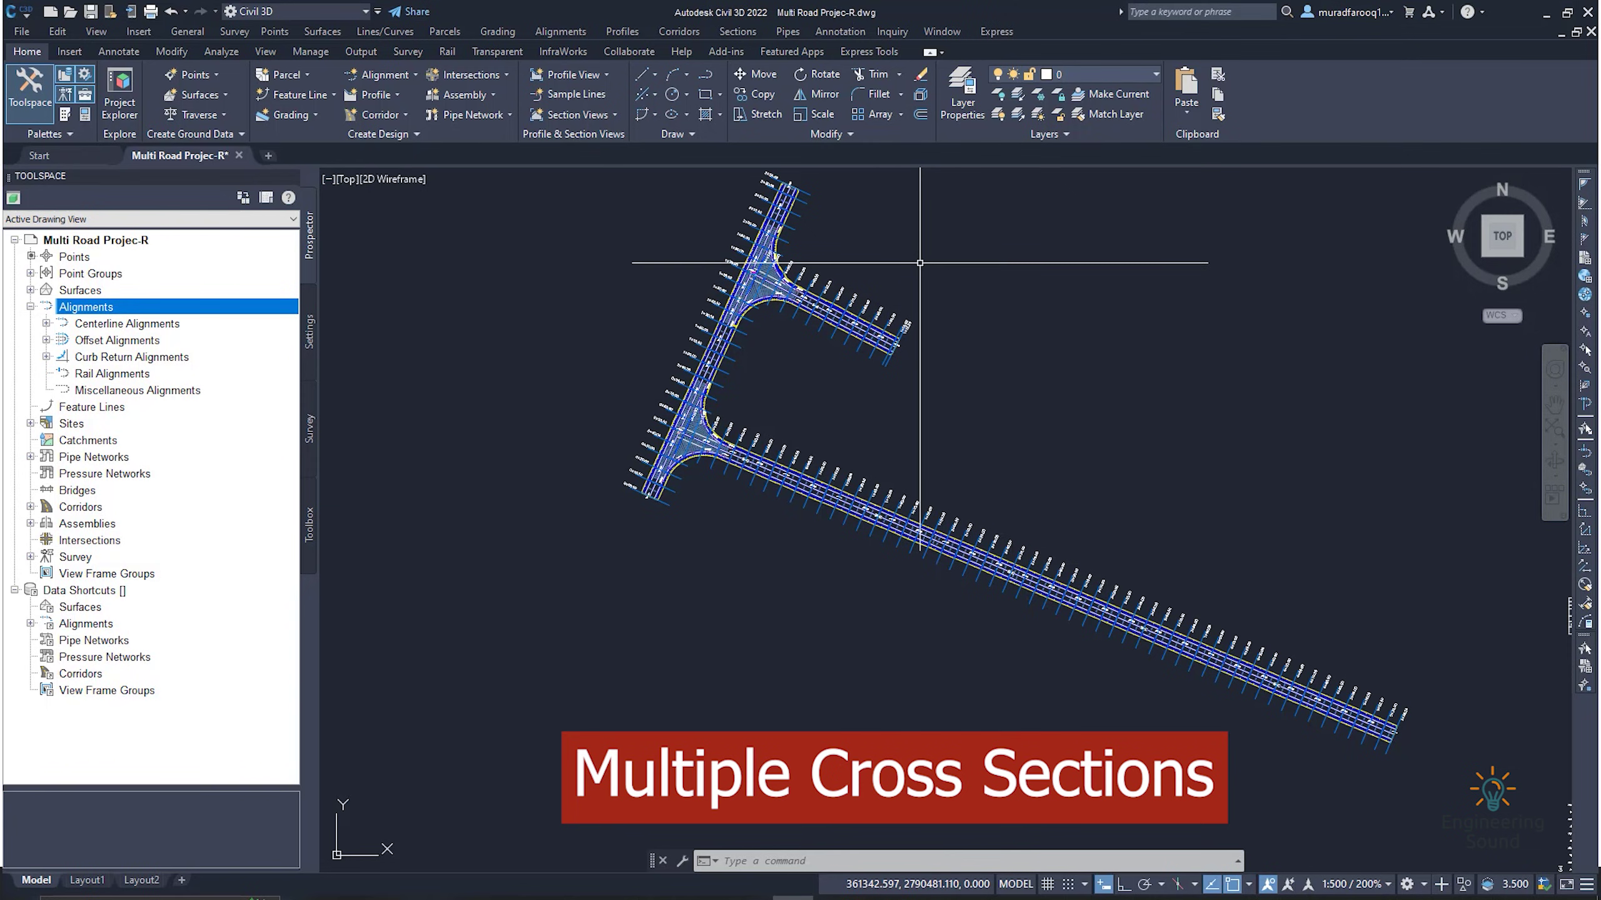
left_click(732, 36)
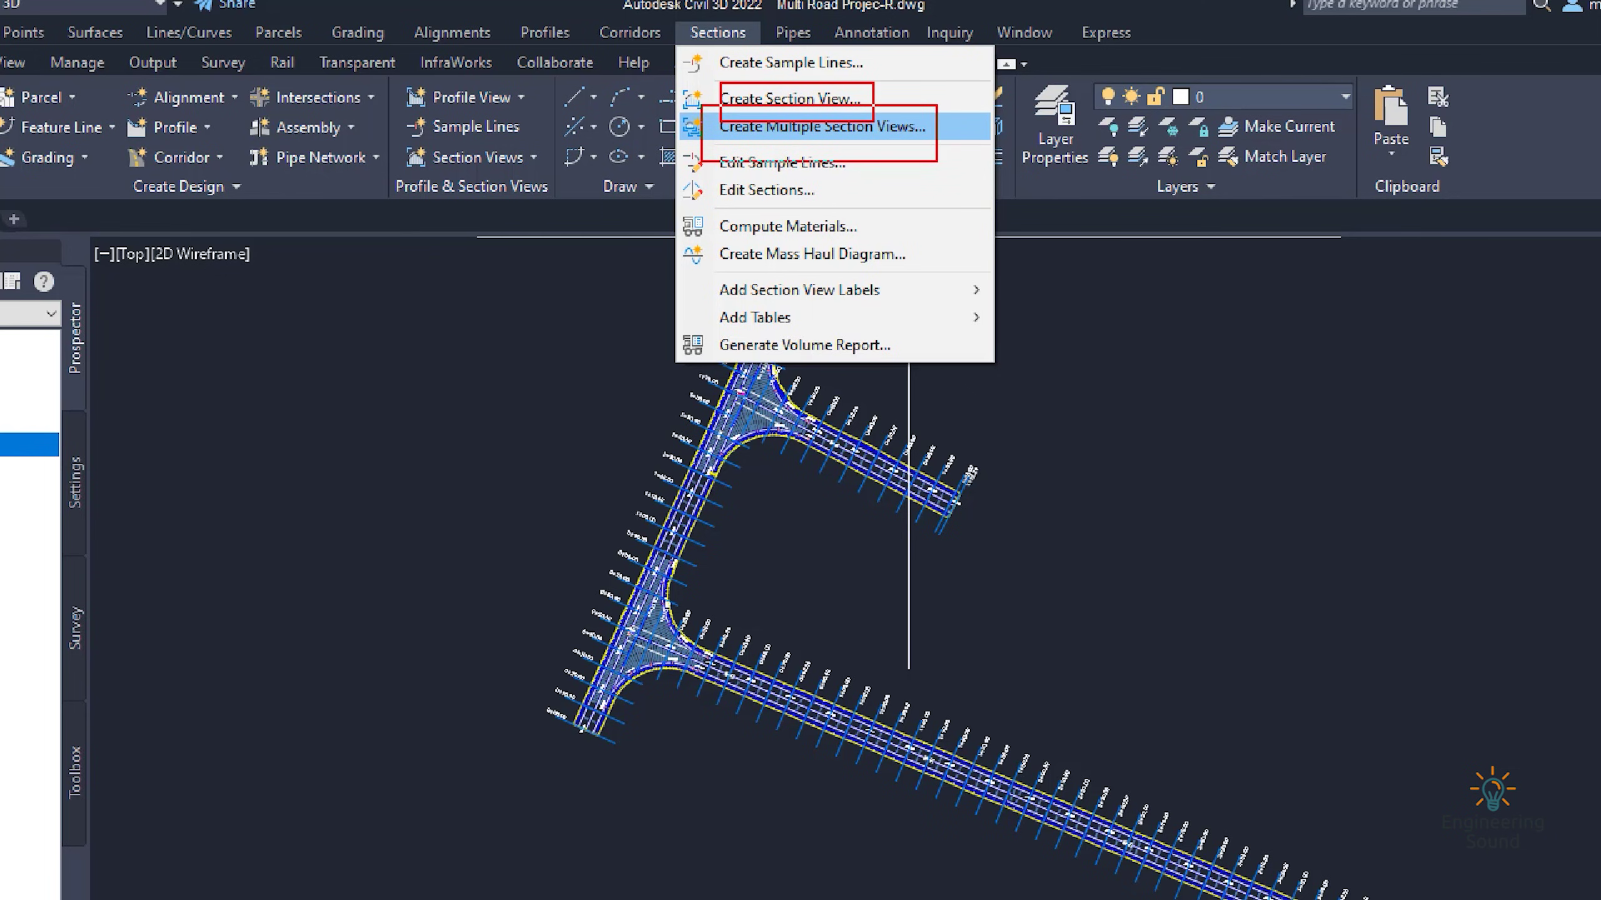
left_click(822, 126)
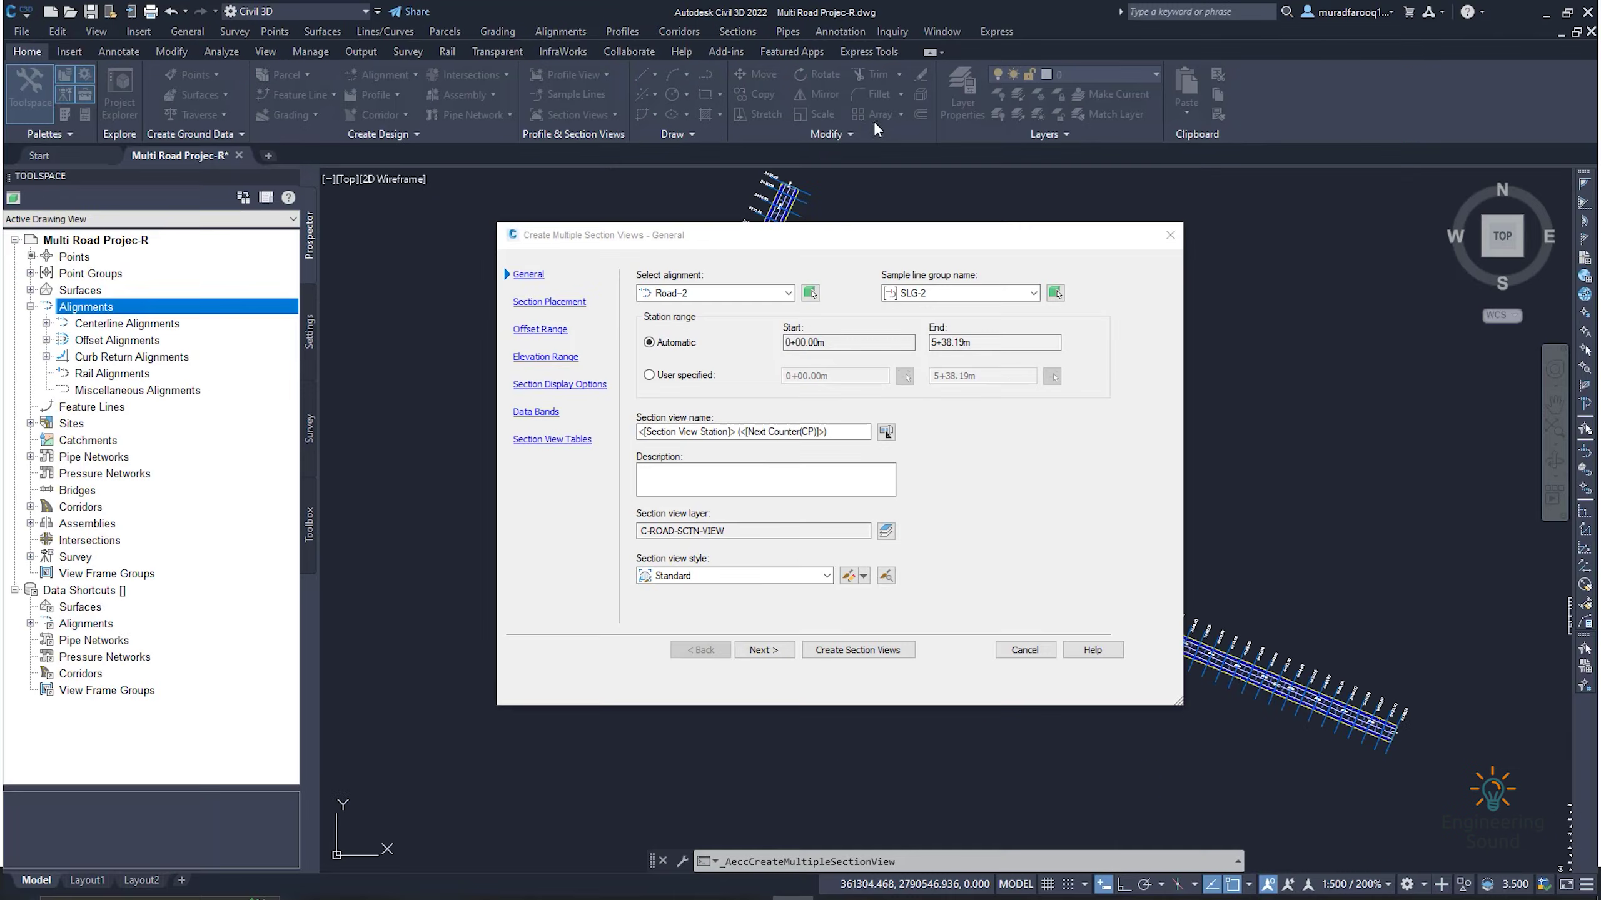
key("Escape")
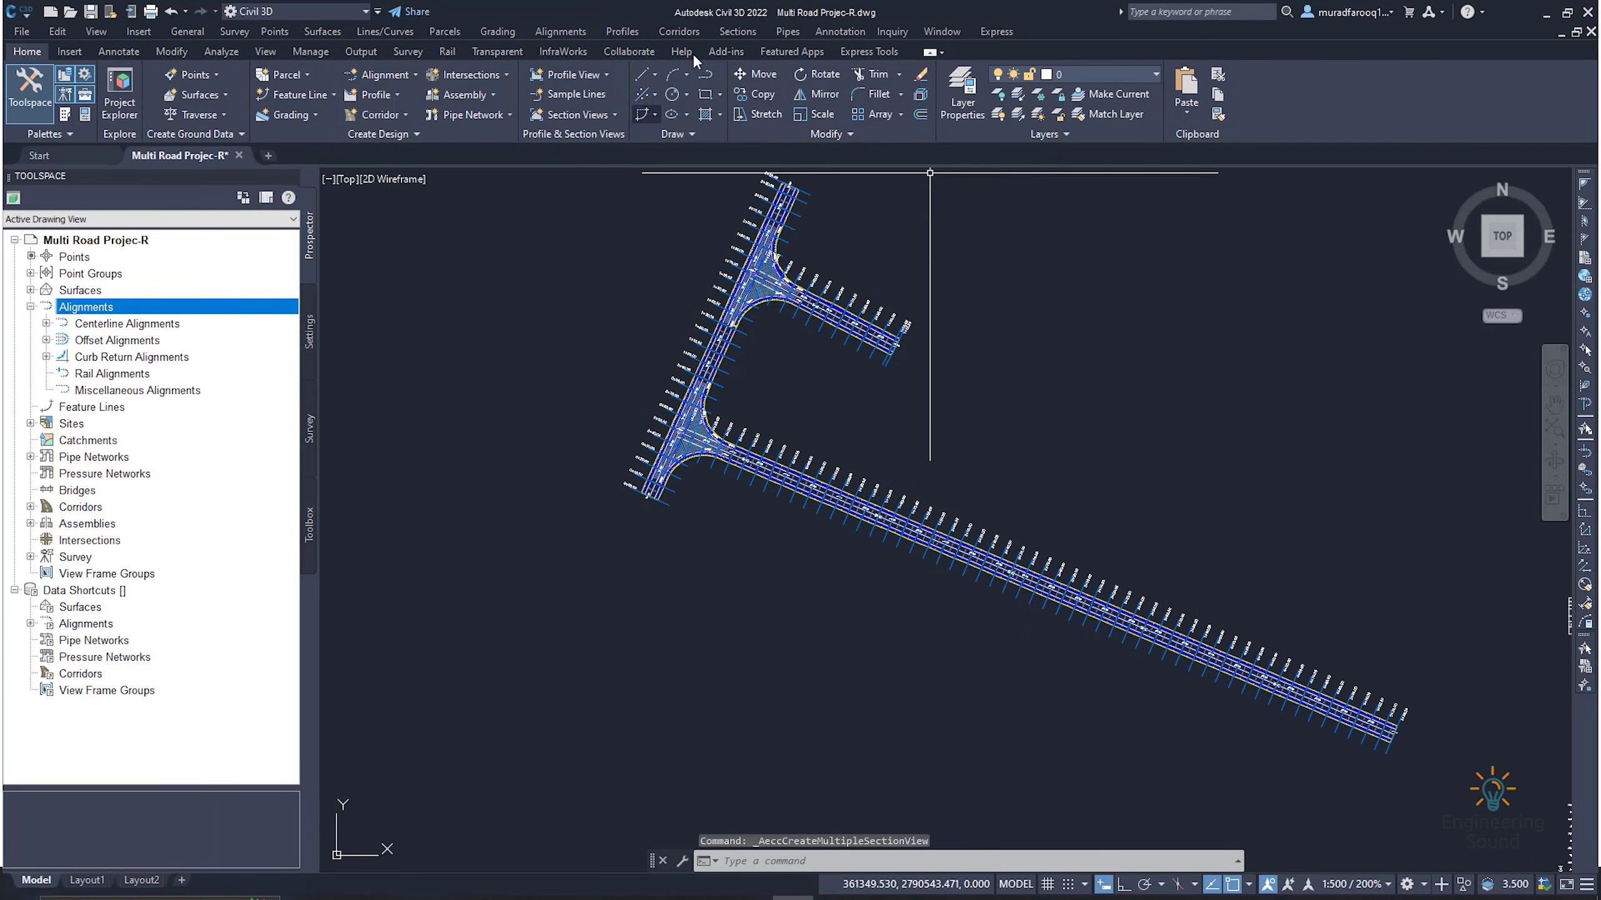
- Start creating multiple section views and choose Road-1 as the alignment
left_click(612, 118)
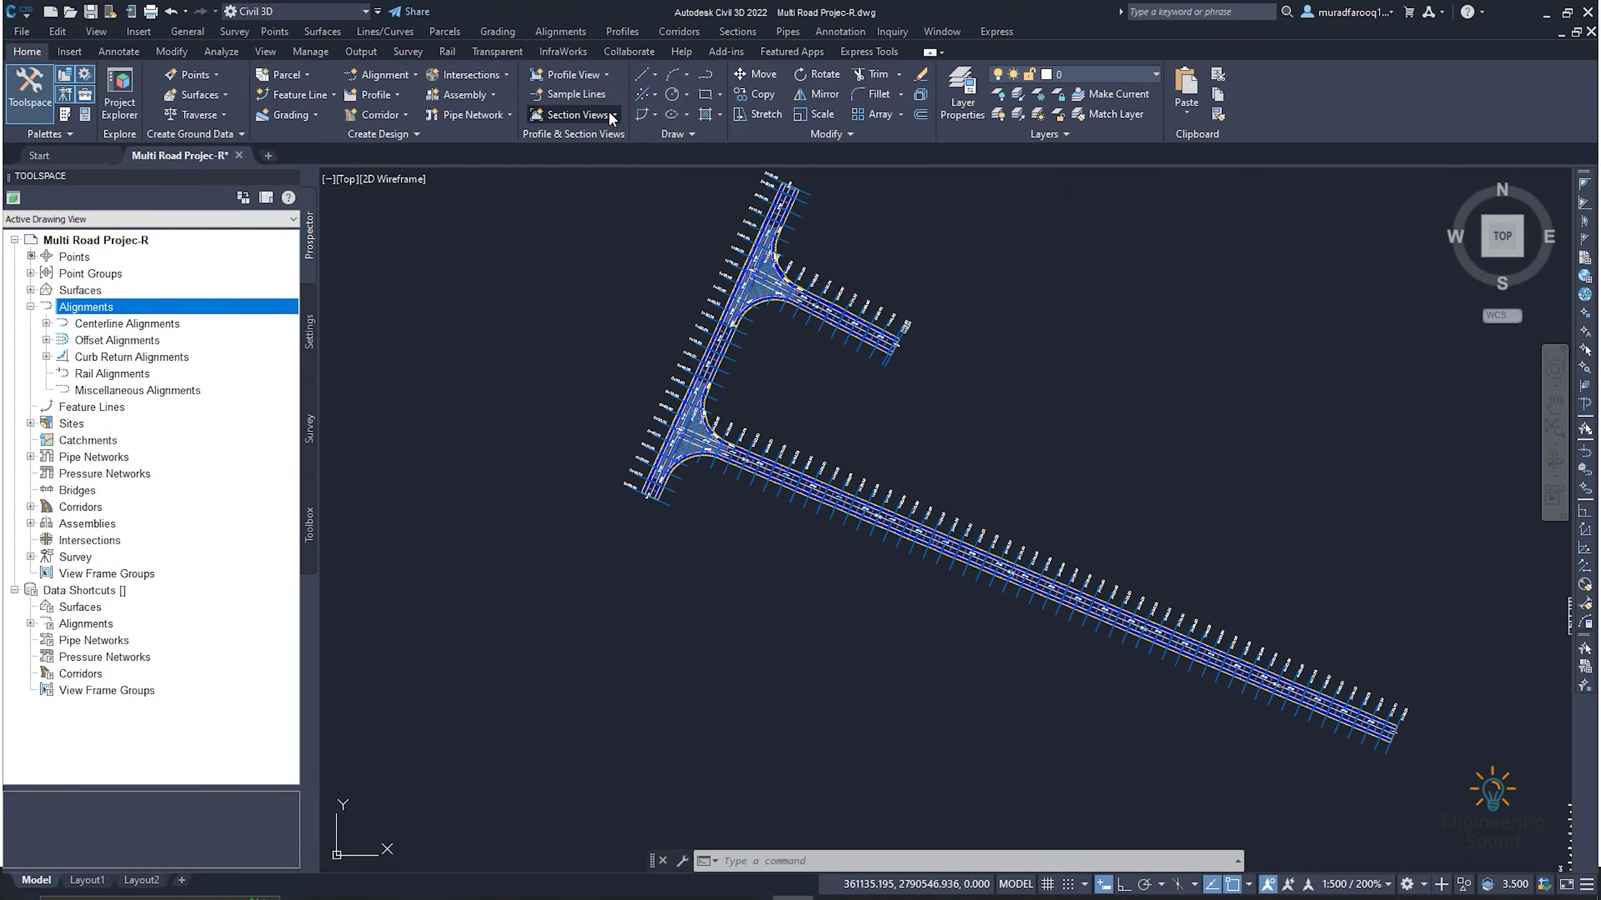
left_click(609, 112)
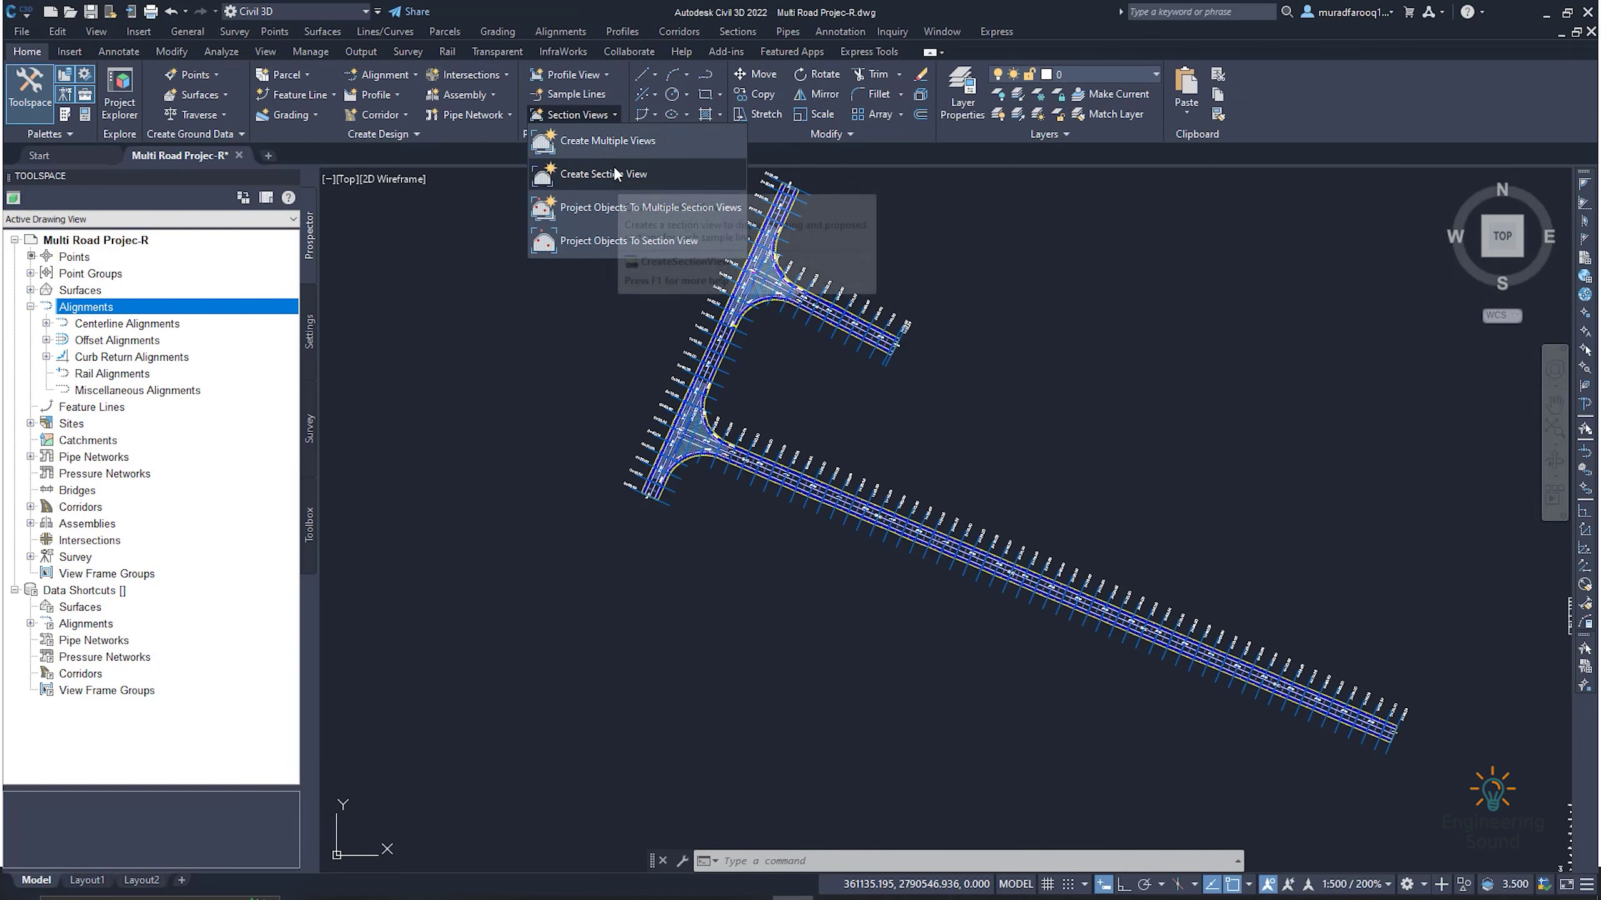
left_click(617, 144)
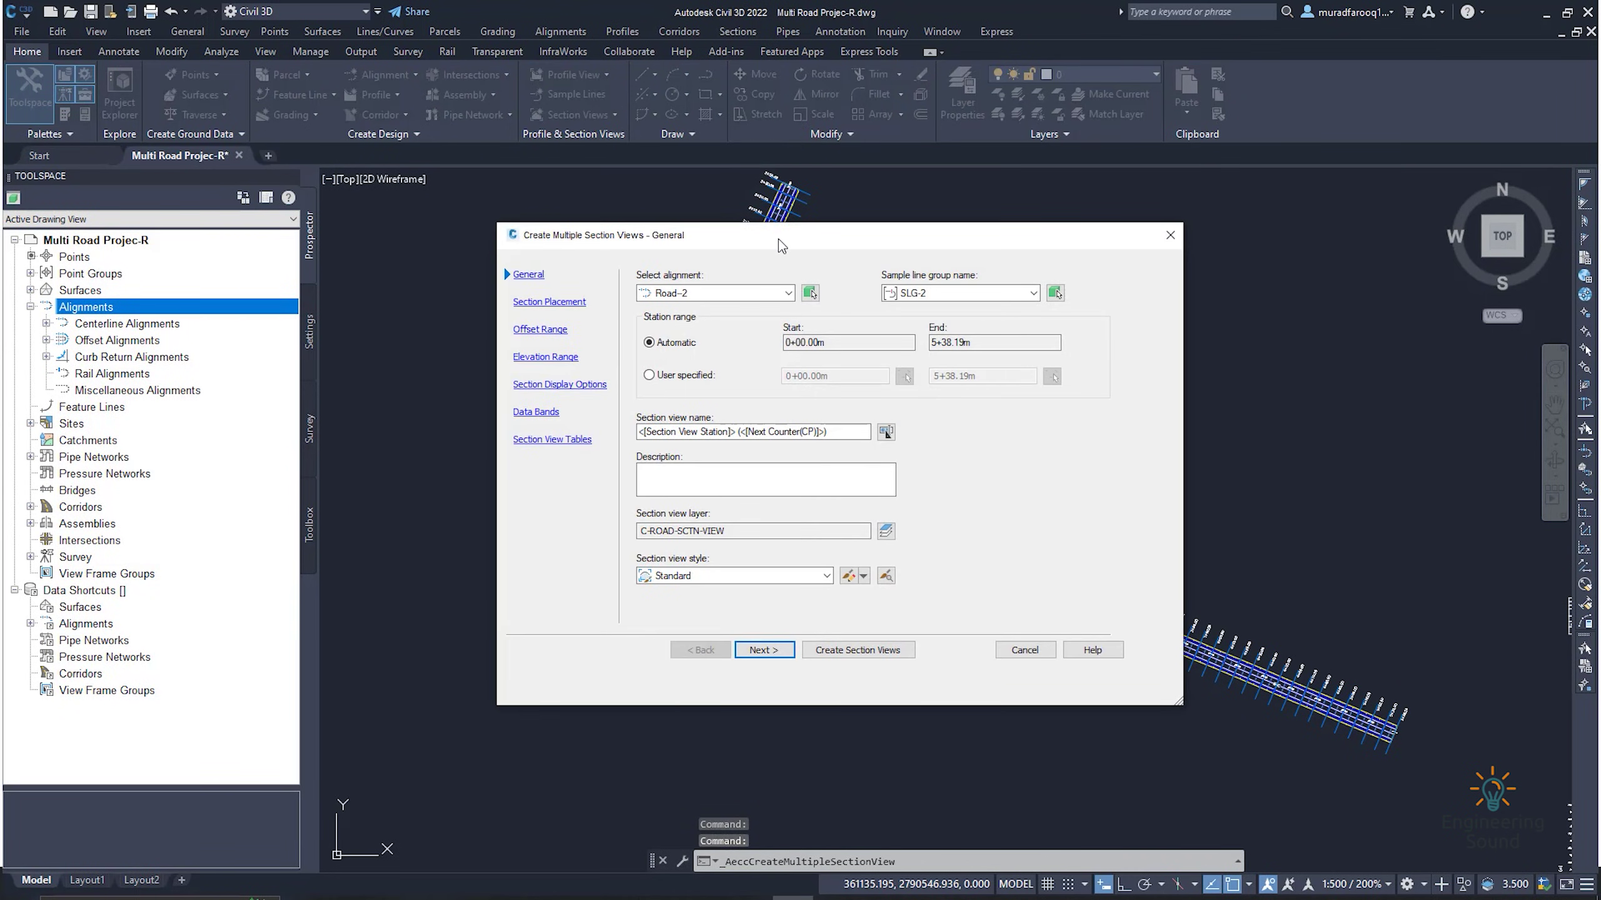
left_click_drag(782, 244, 837, 260)
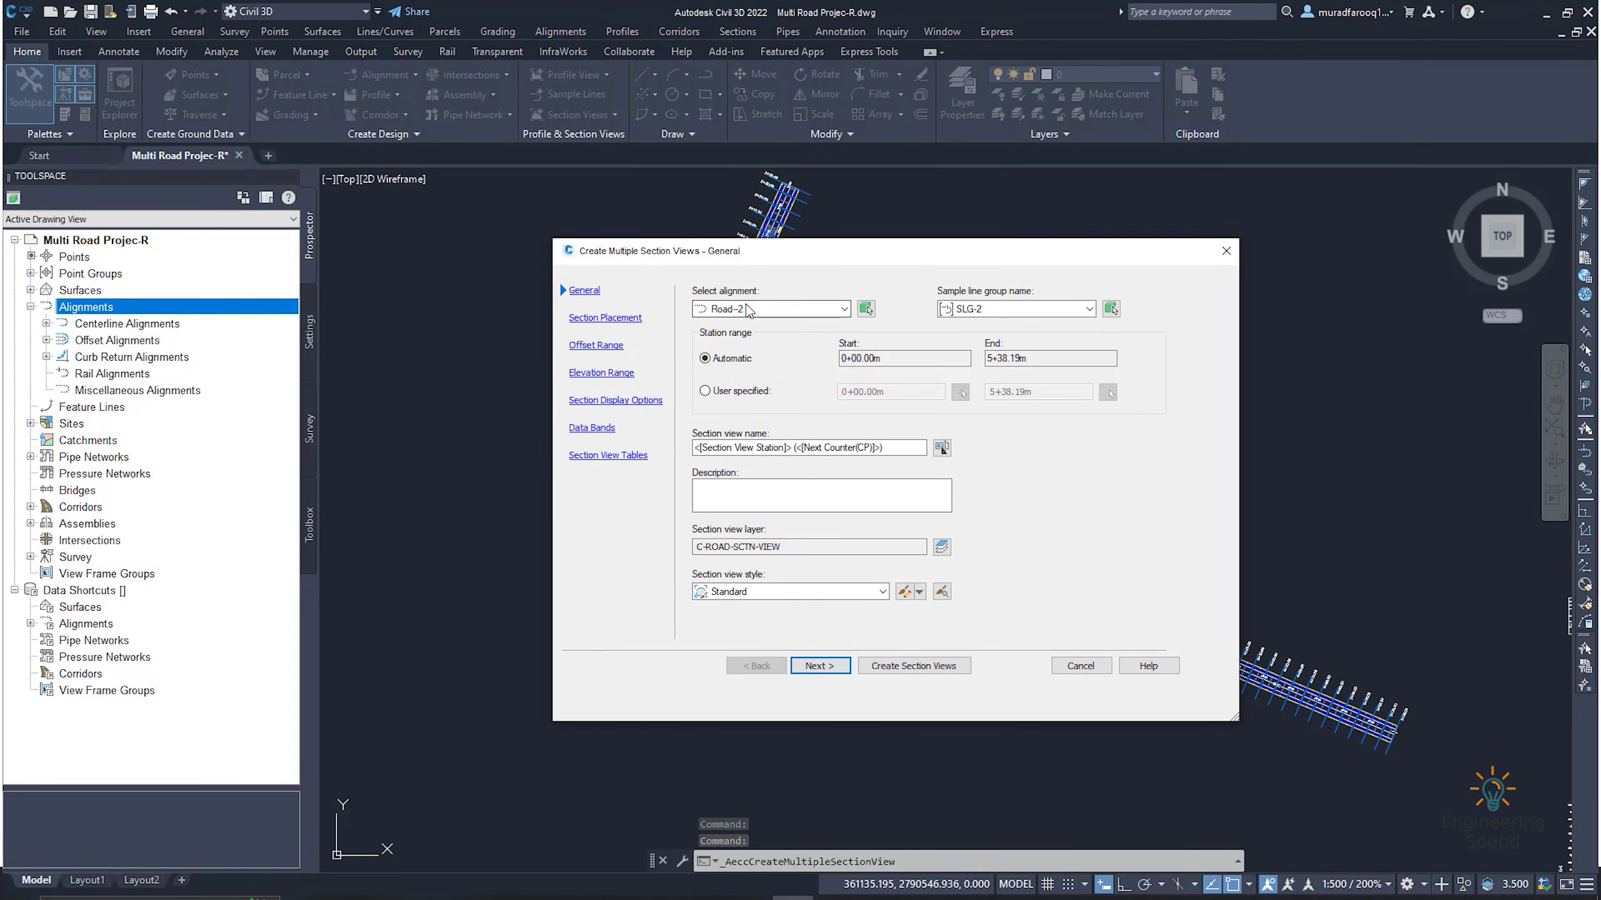
left_click(782, 308)
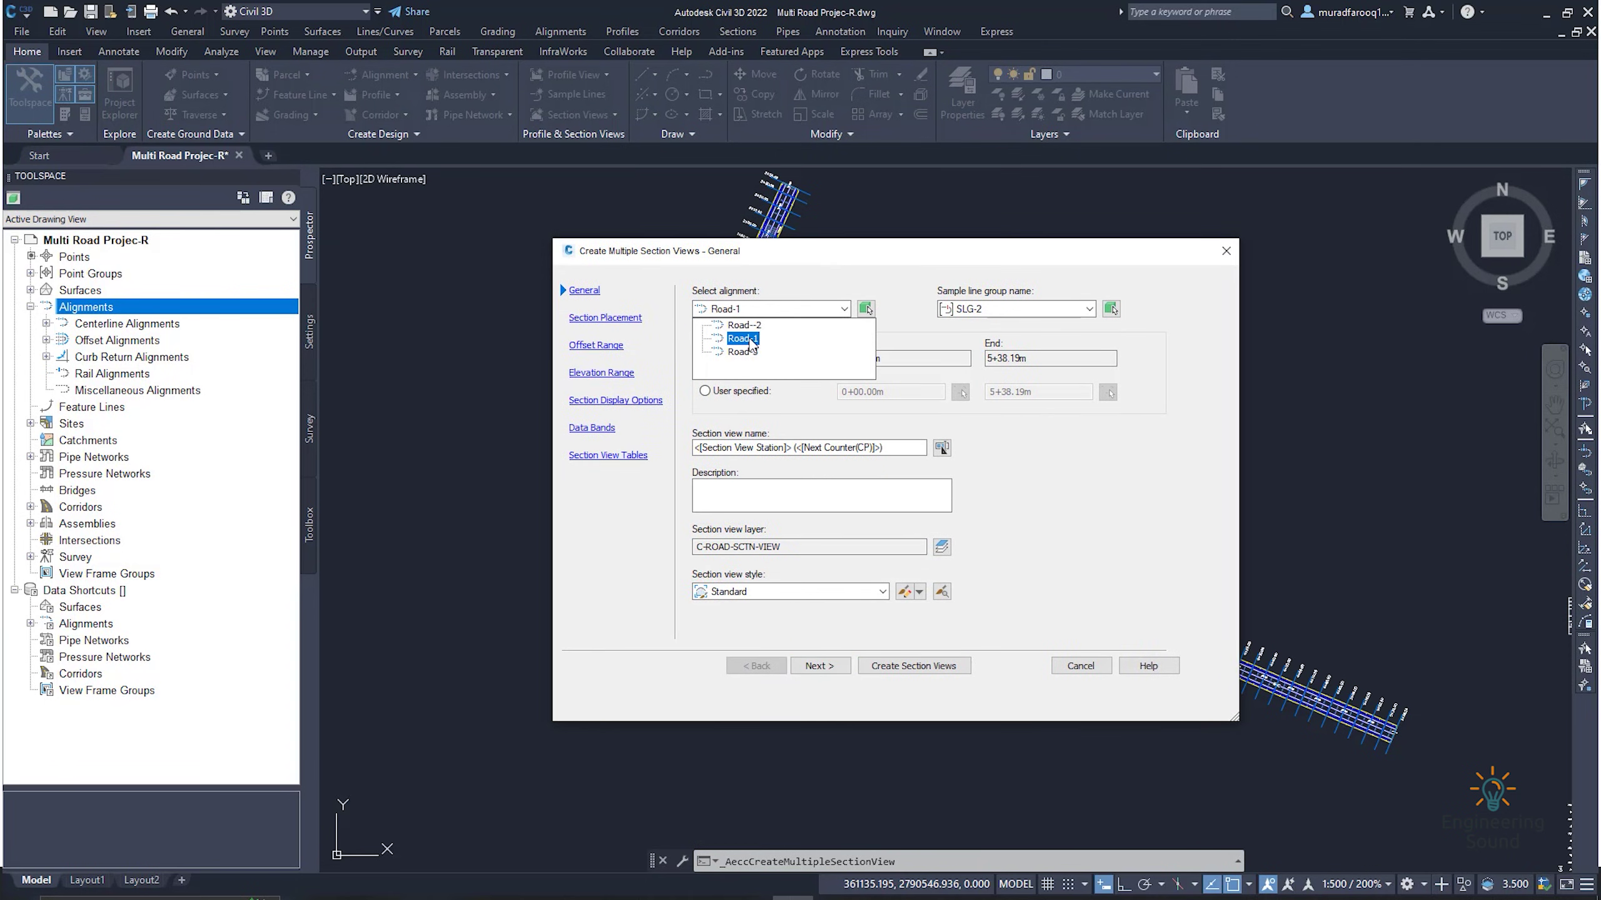
left_click(749, 336)
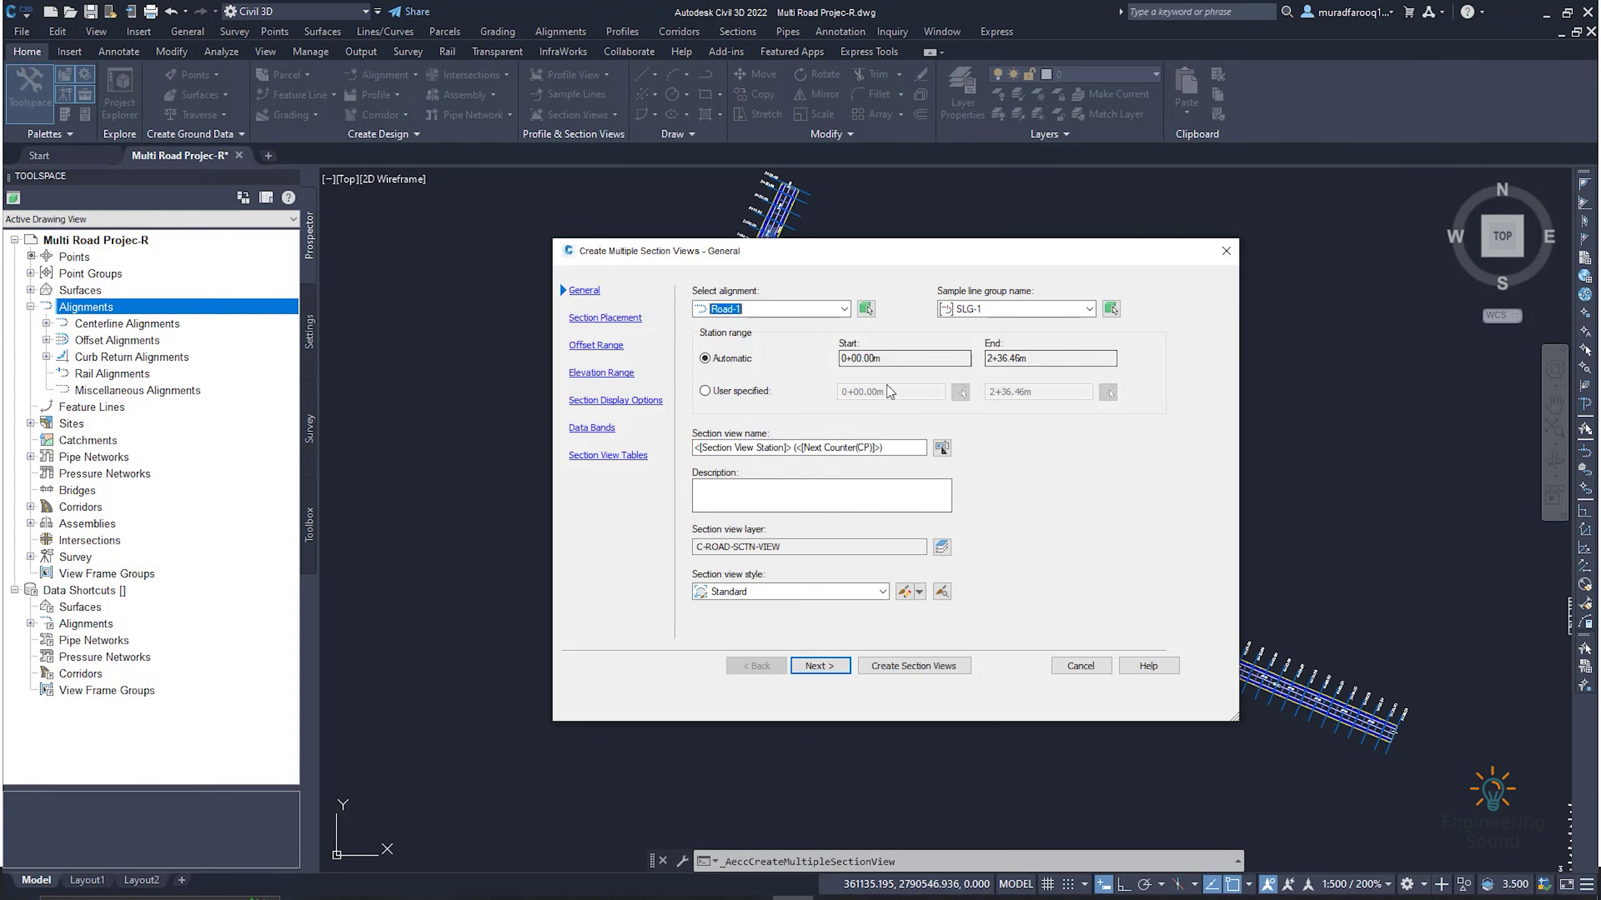
- Set the section view style to Road Section By SH
left_click(788, 593)
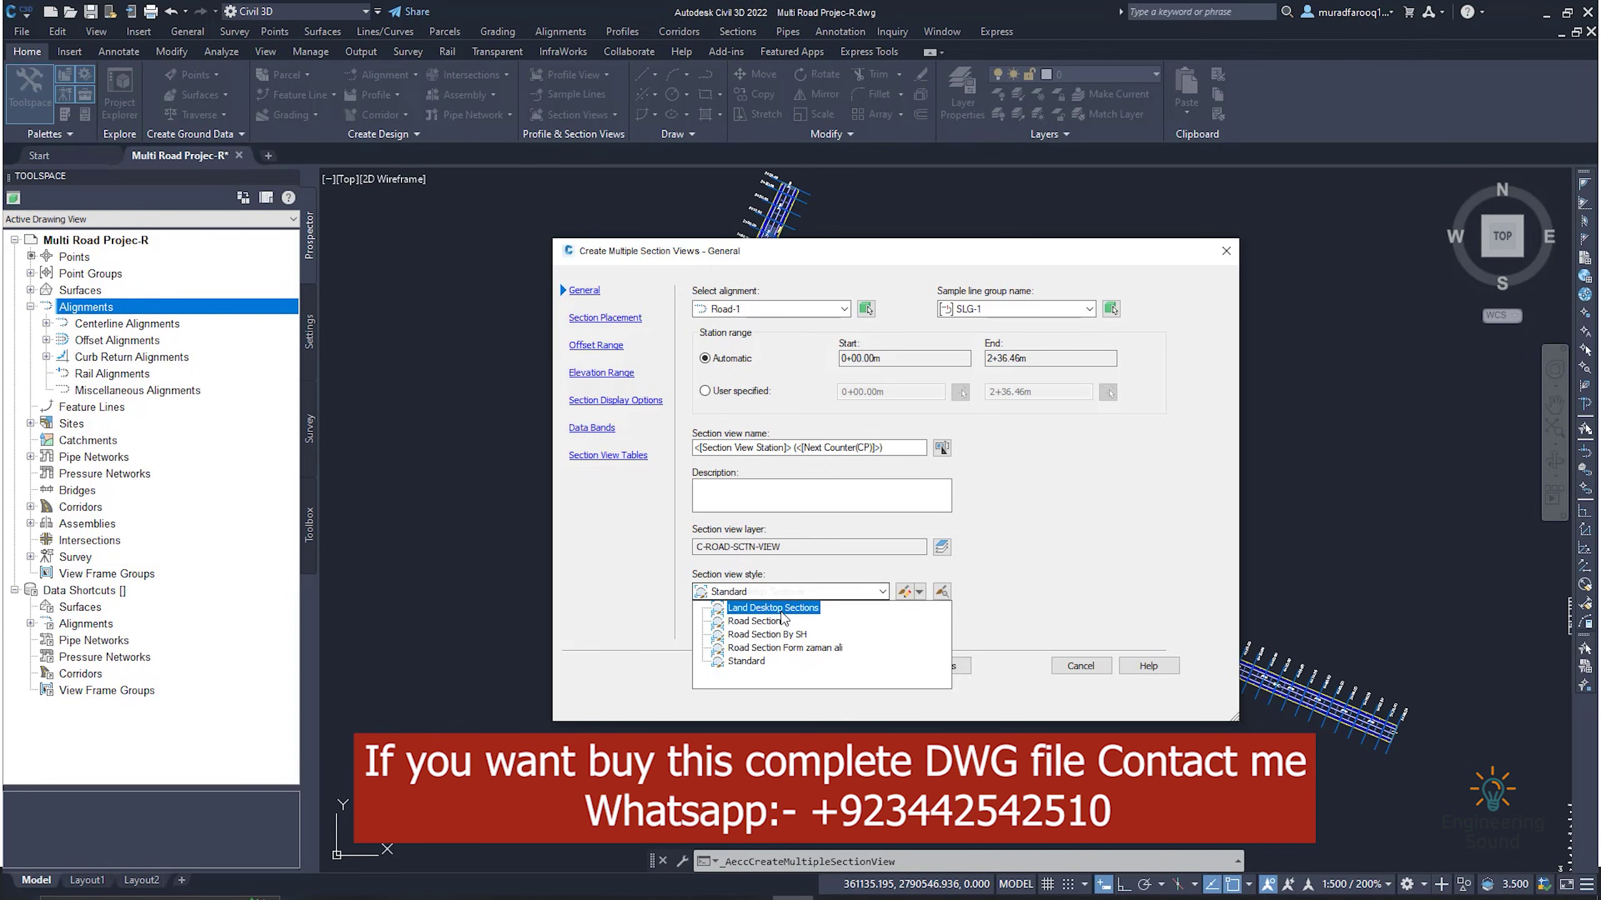
left_click(745, 635)
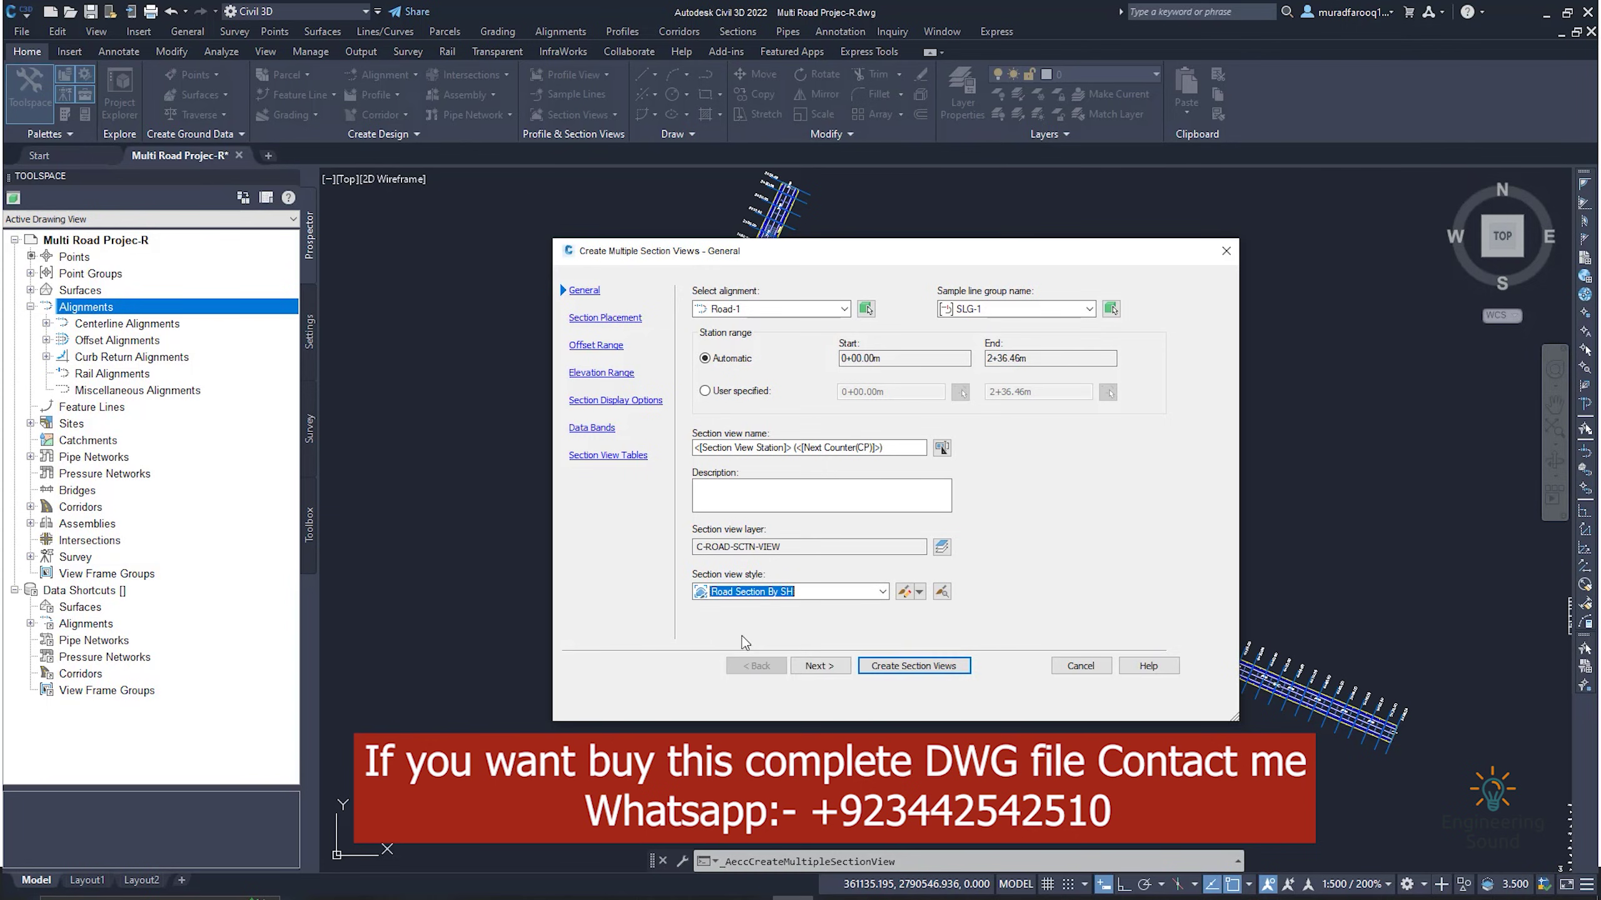
left_click(814, 591)
left_click(855, 598)
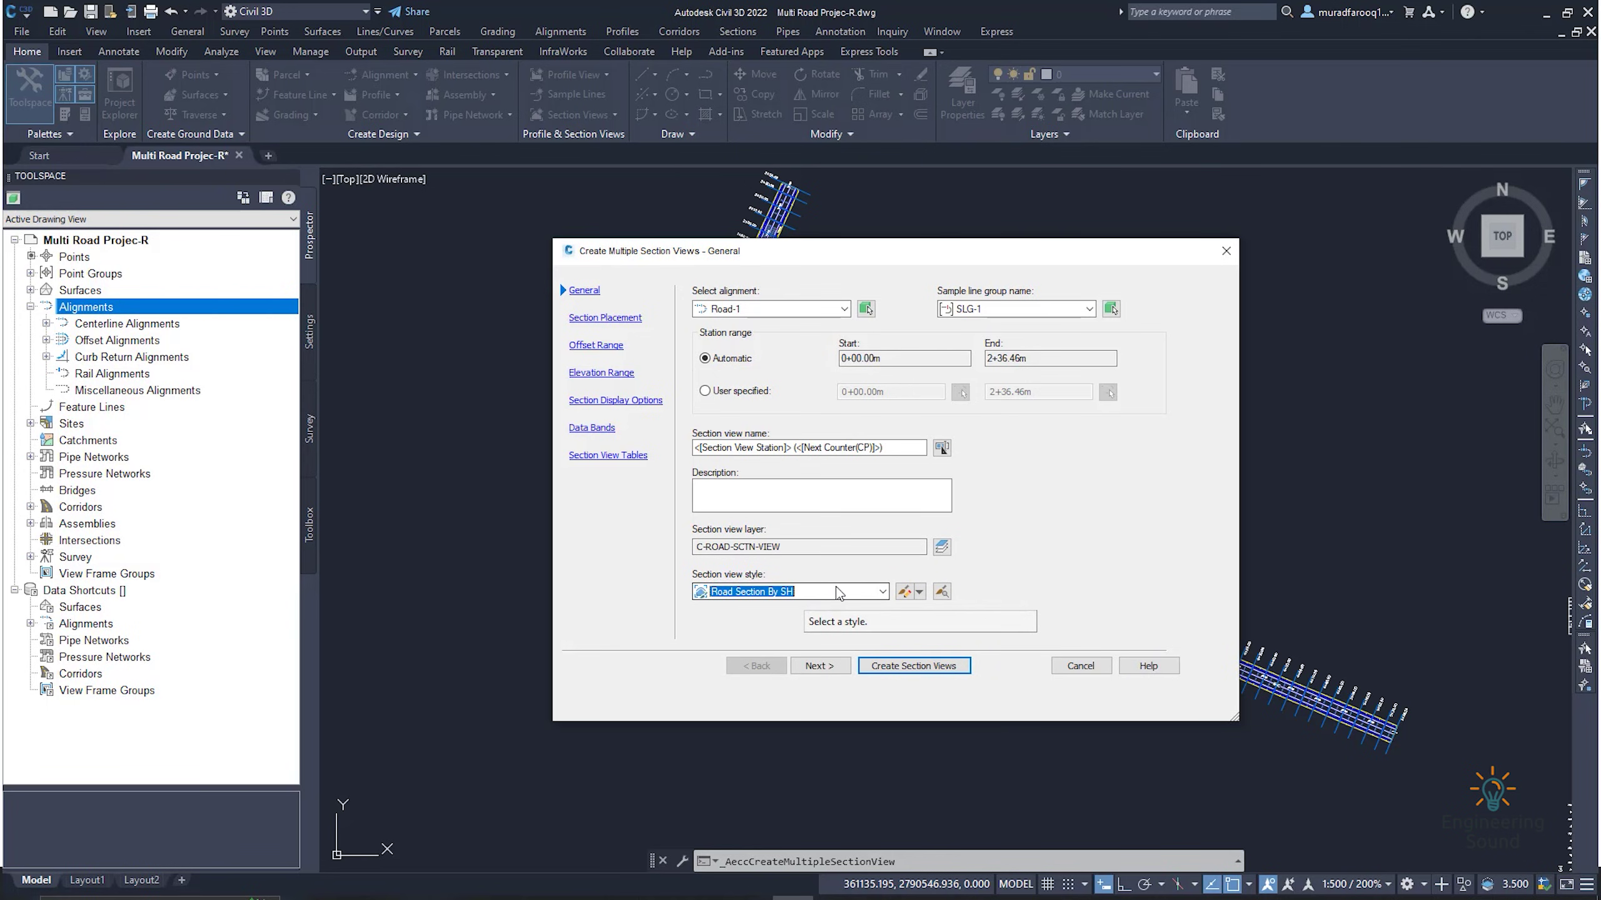
- Examine the graph, grid, title annotation, horizontal axes and display settings of the Road Section By SH style, leaving them unmodified
left_click(904, 592)
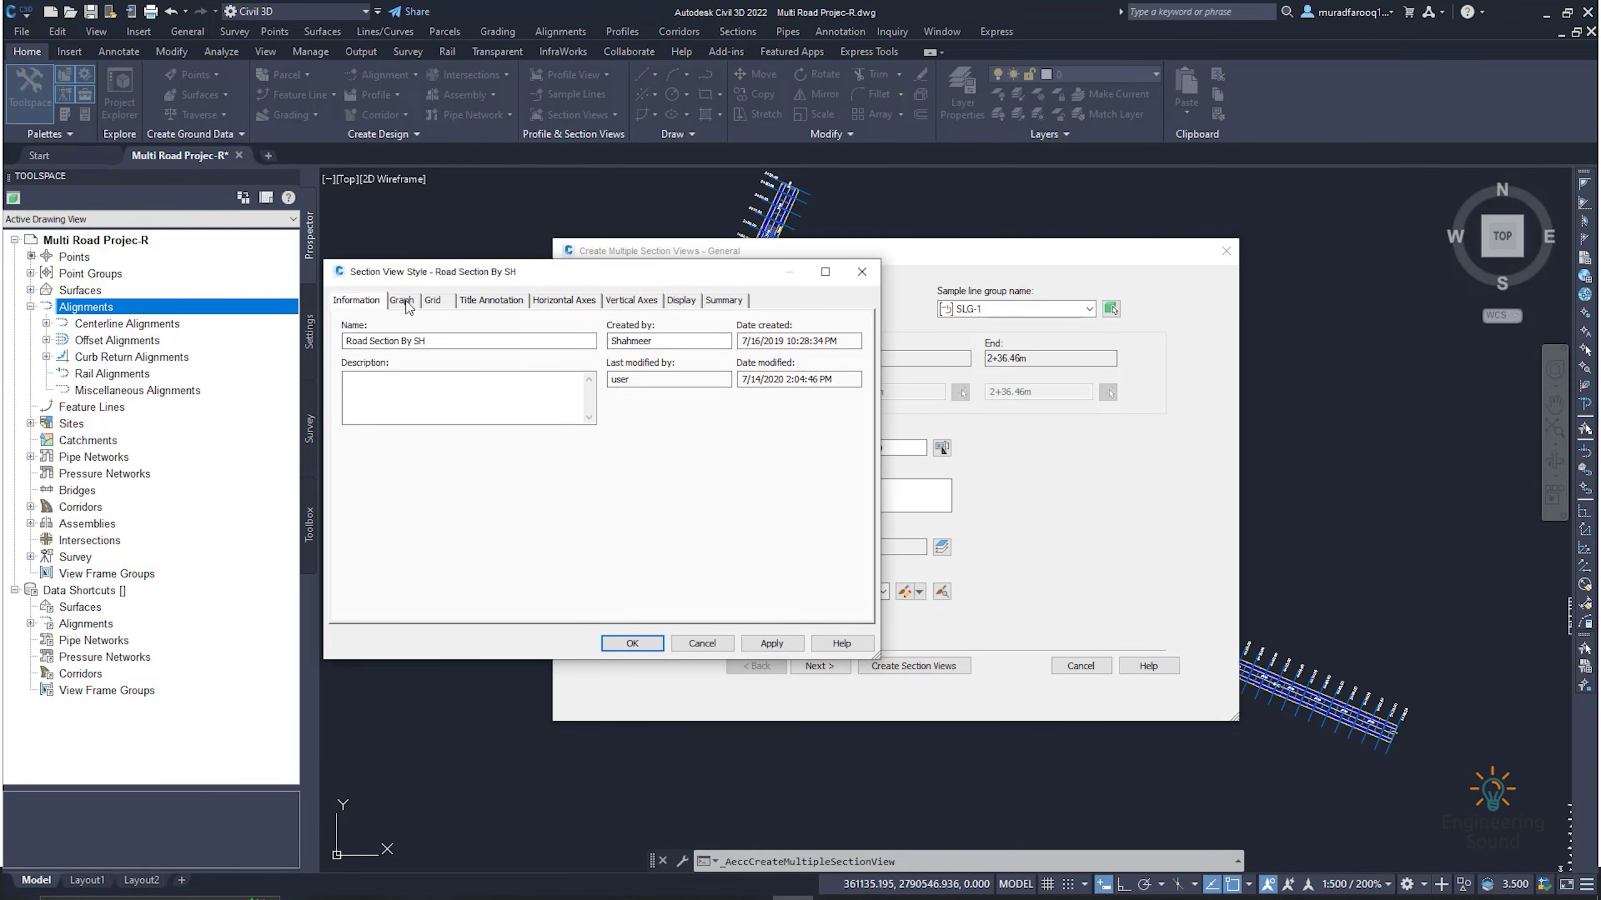
left_click(403, 302)
left_click(439, 305)
left_click(474, 302)
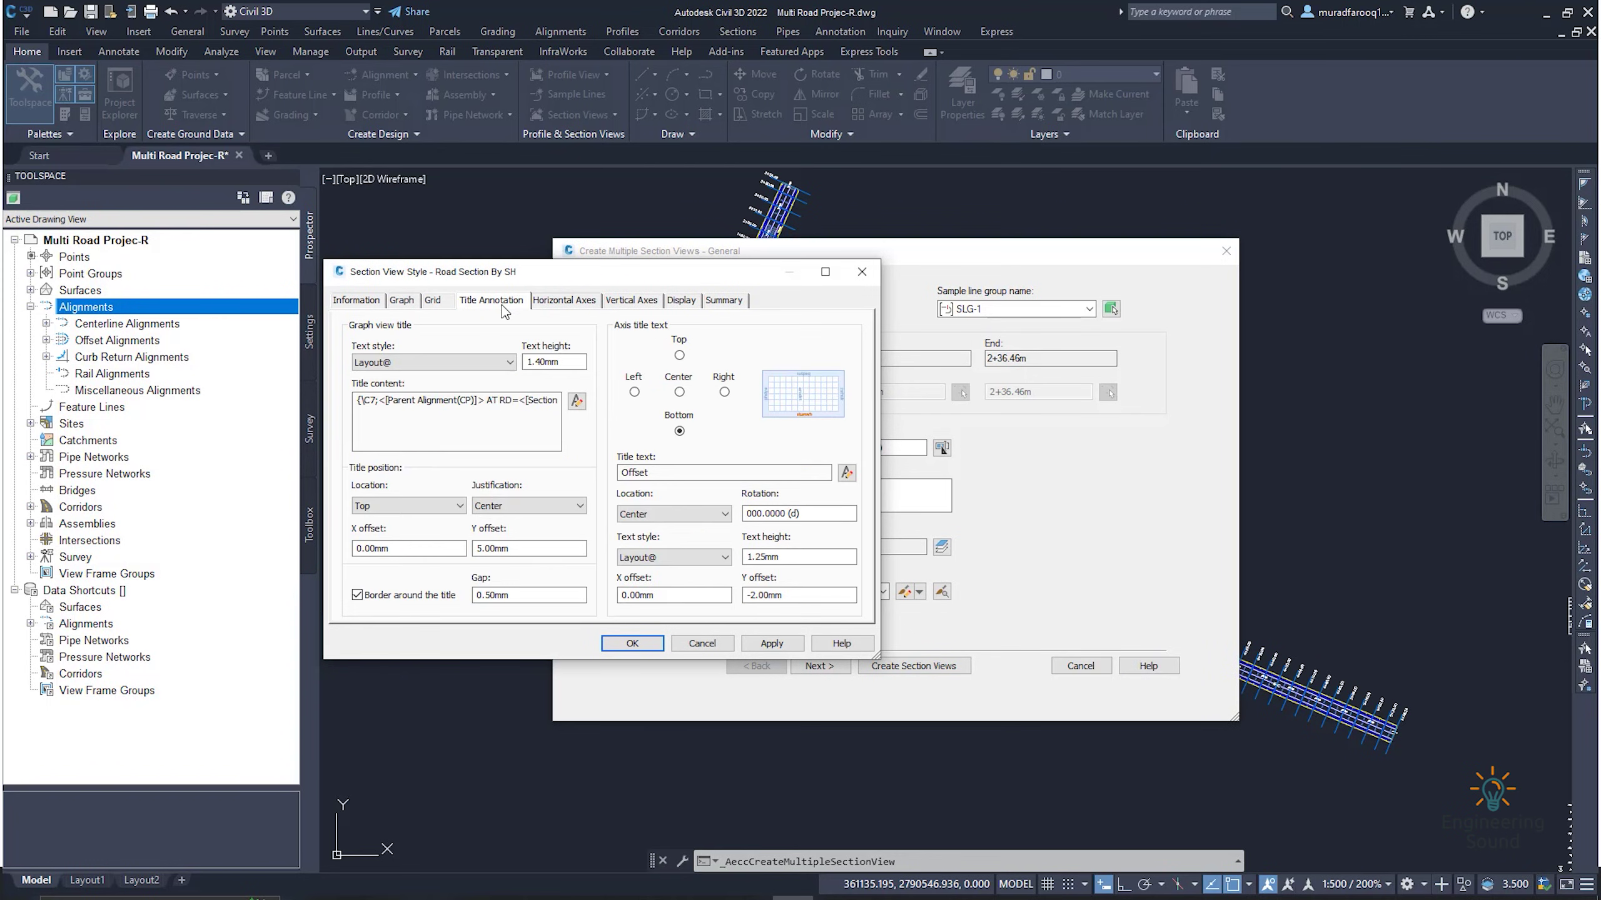
left_click(577, 302)
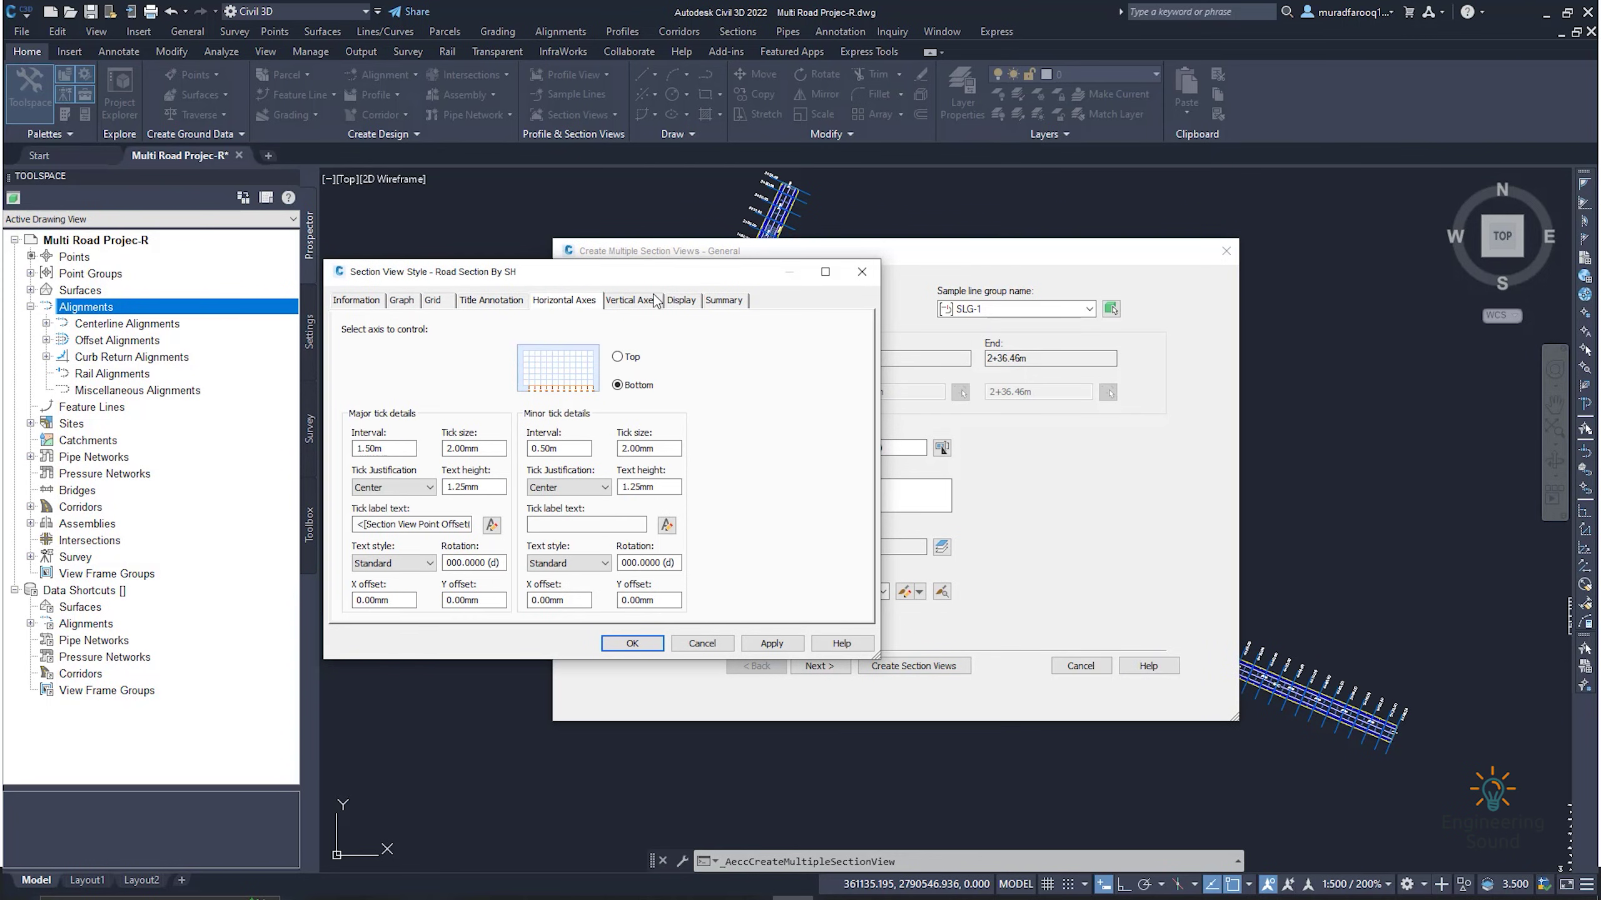
left_click(688, 302)
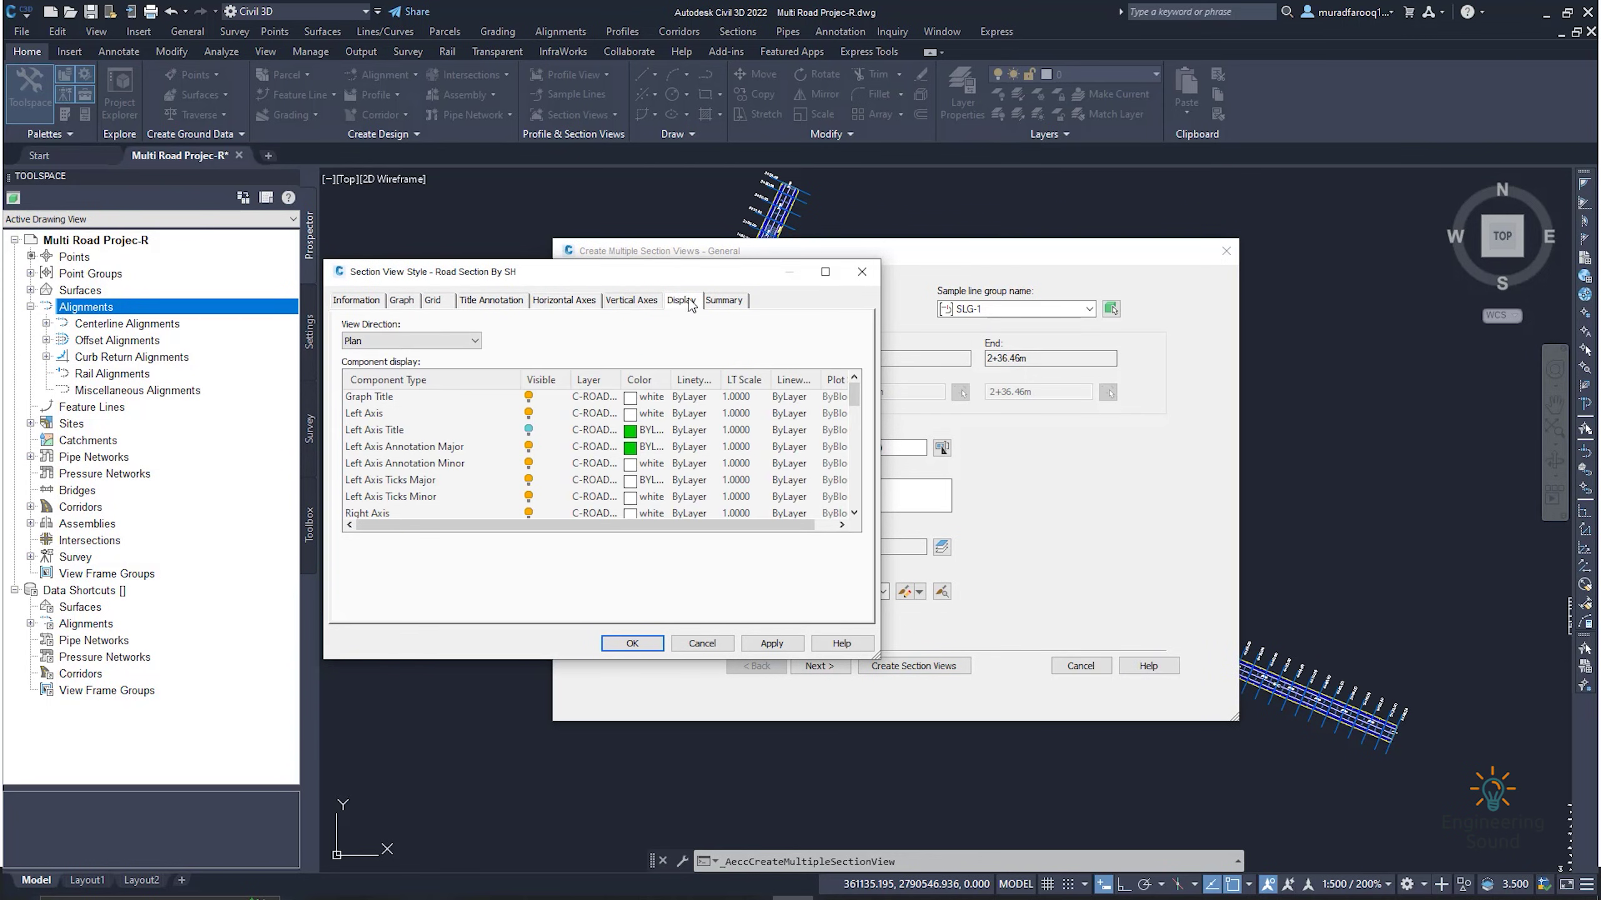
left_click(862, 273)
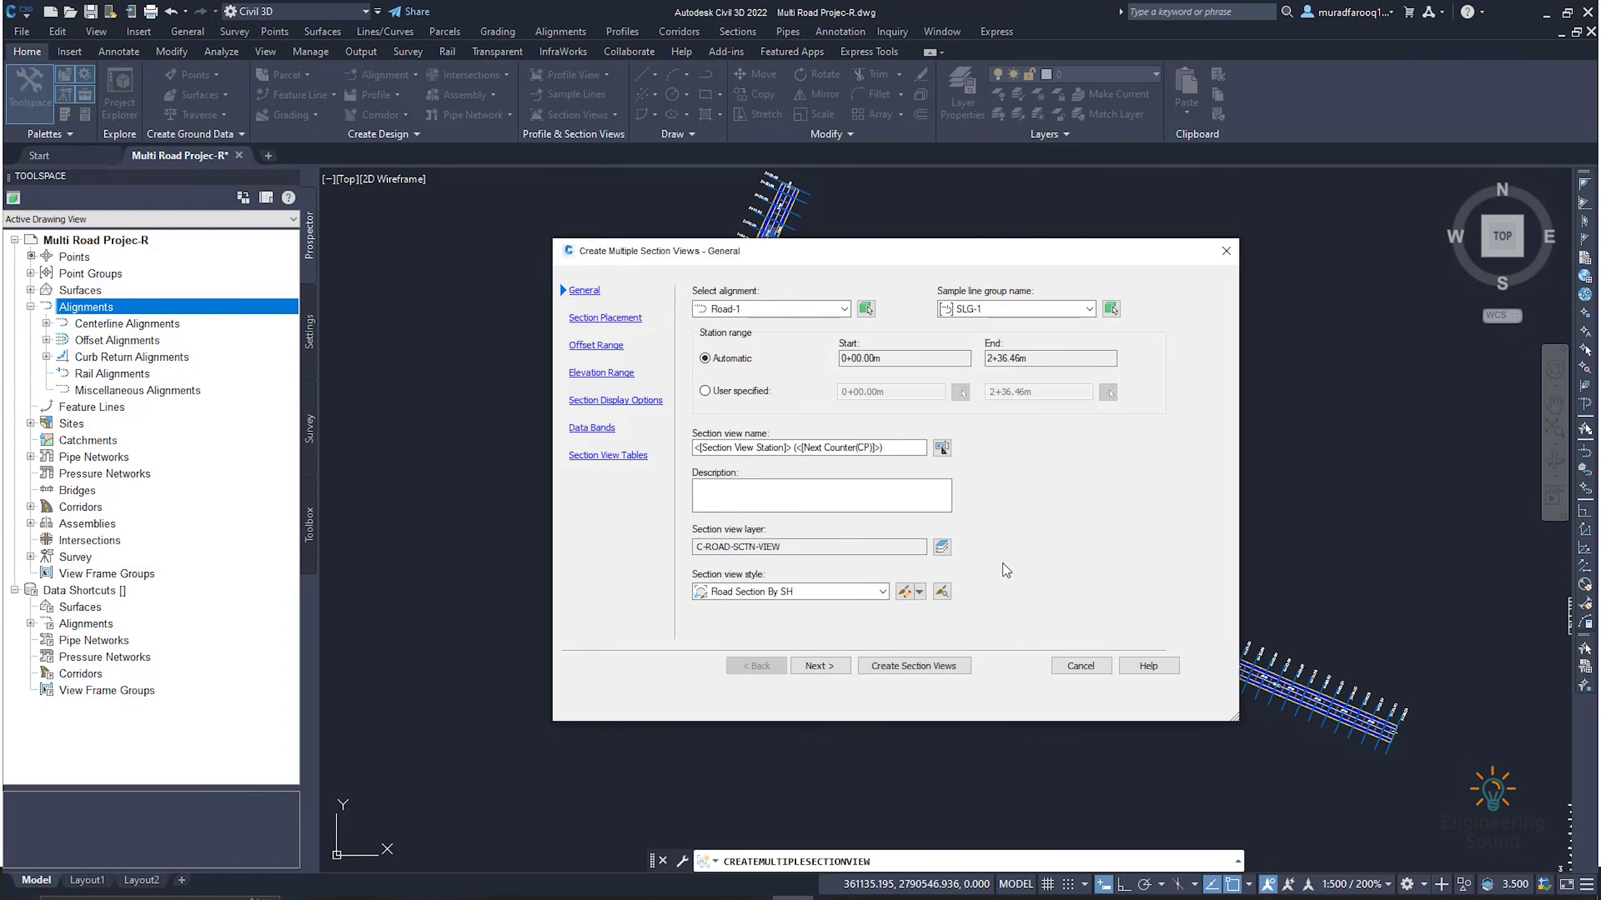
left_click(904, 592)
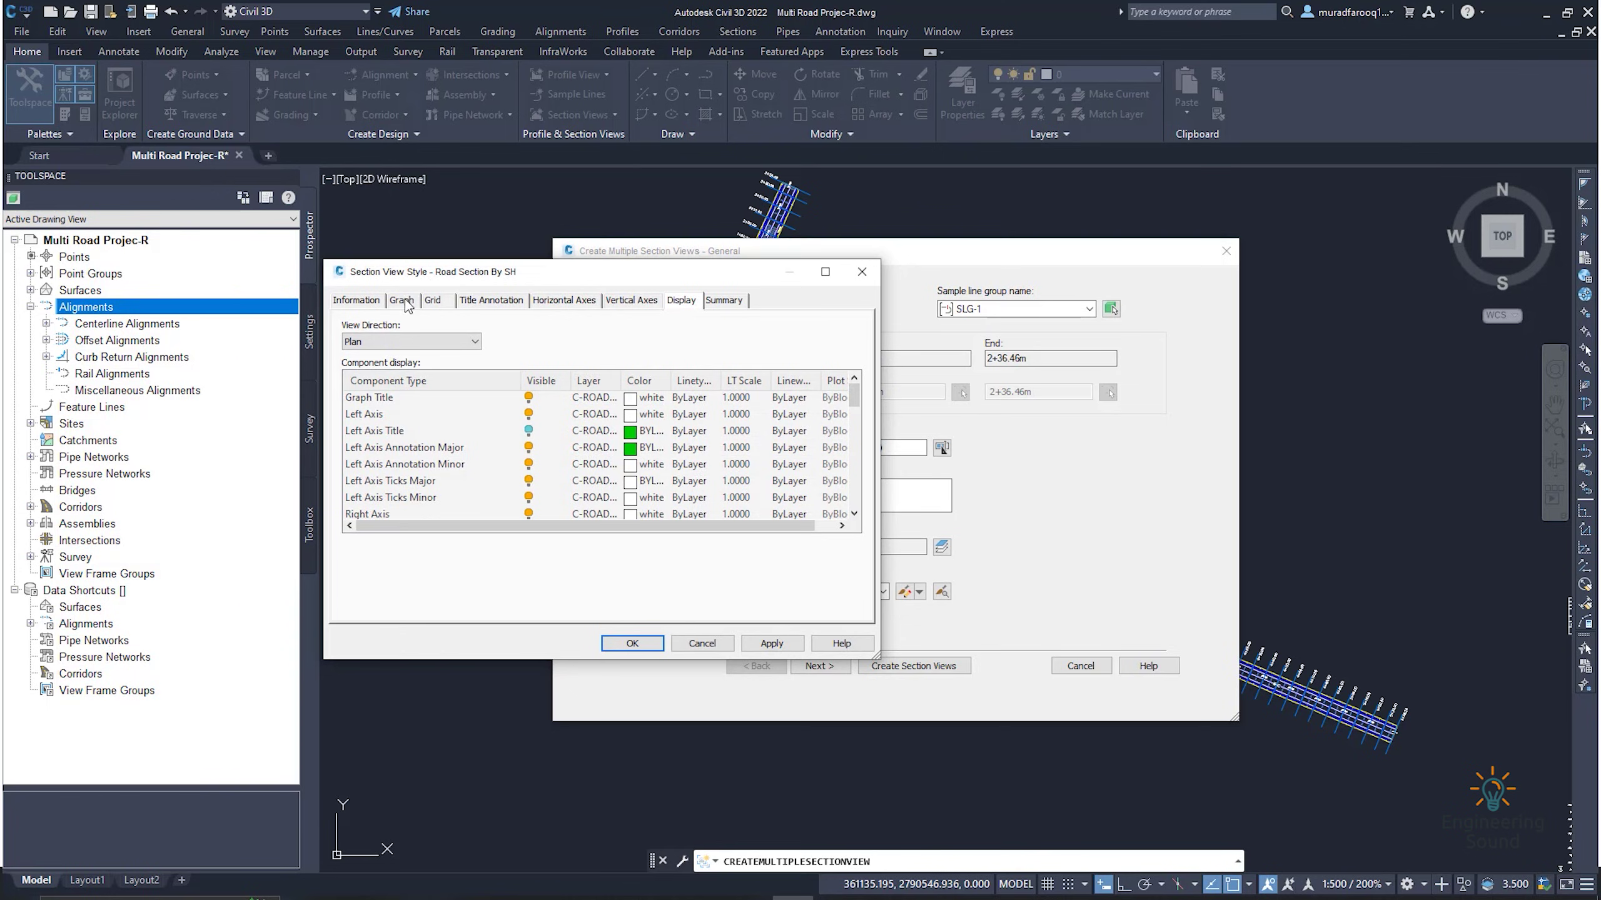
left_click(861, 276)
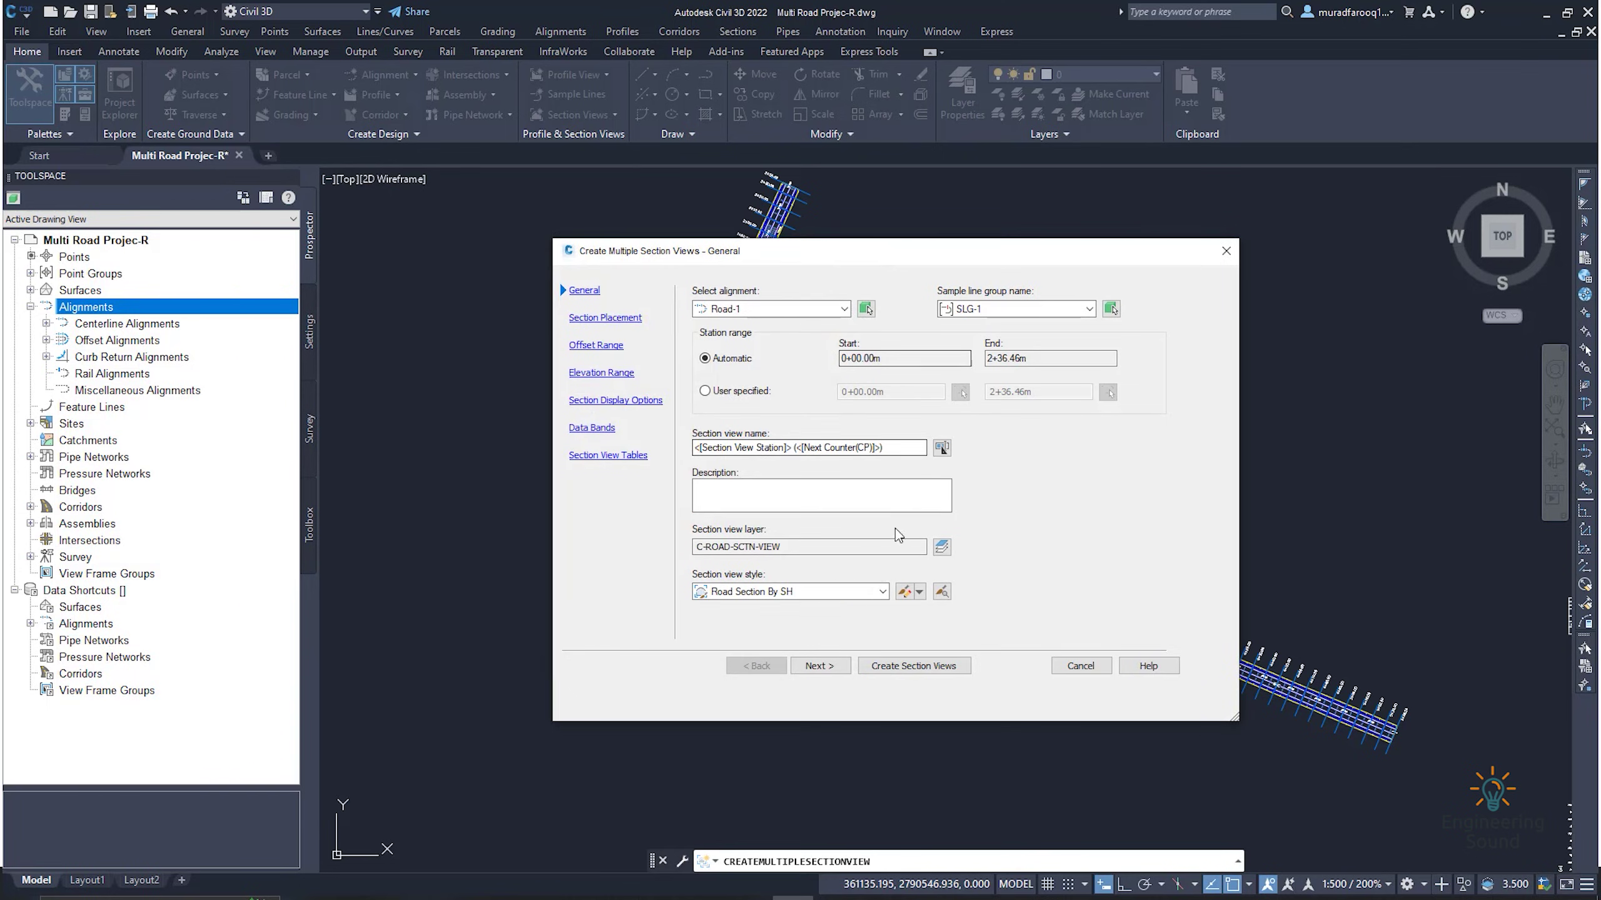
- Proceed to section placement and review the array settings of the Standard group plot style
left_click(820, 666)
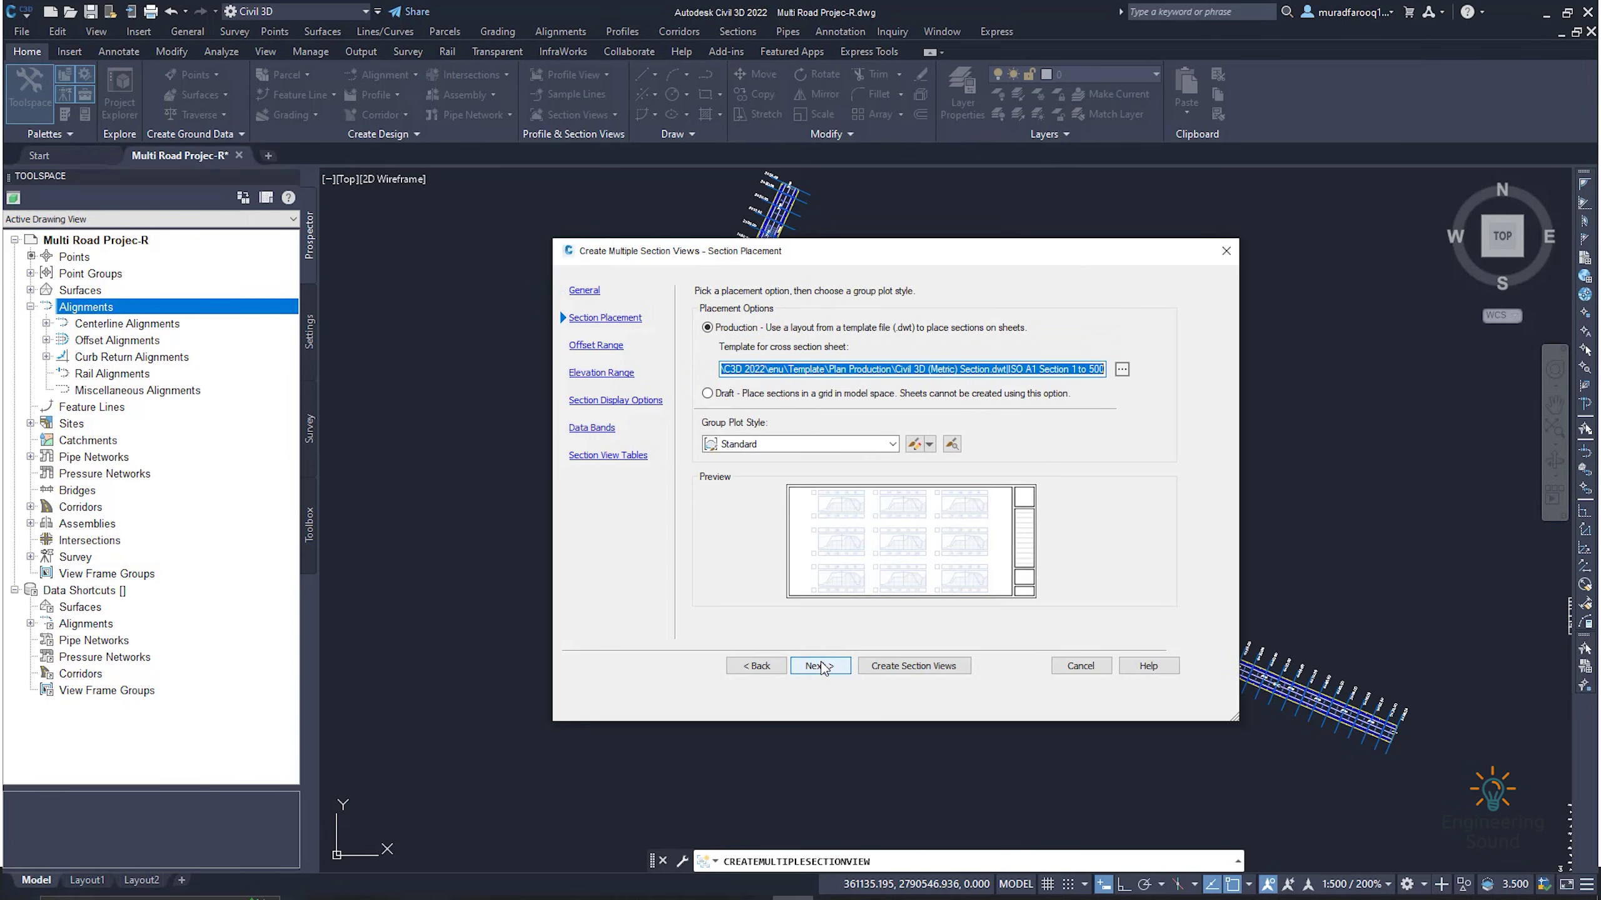
left_click(804, 446)
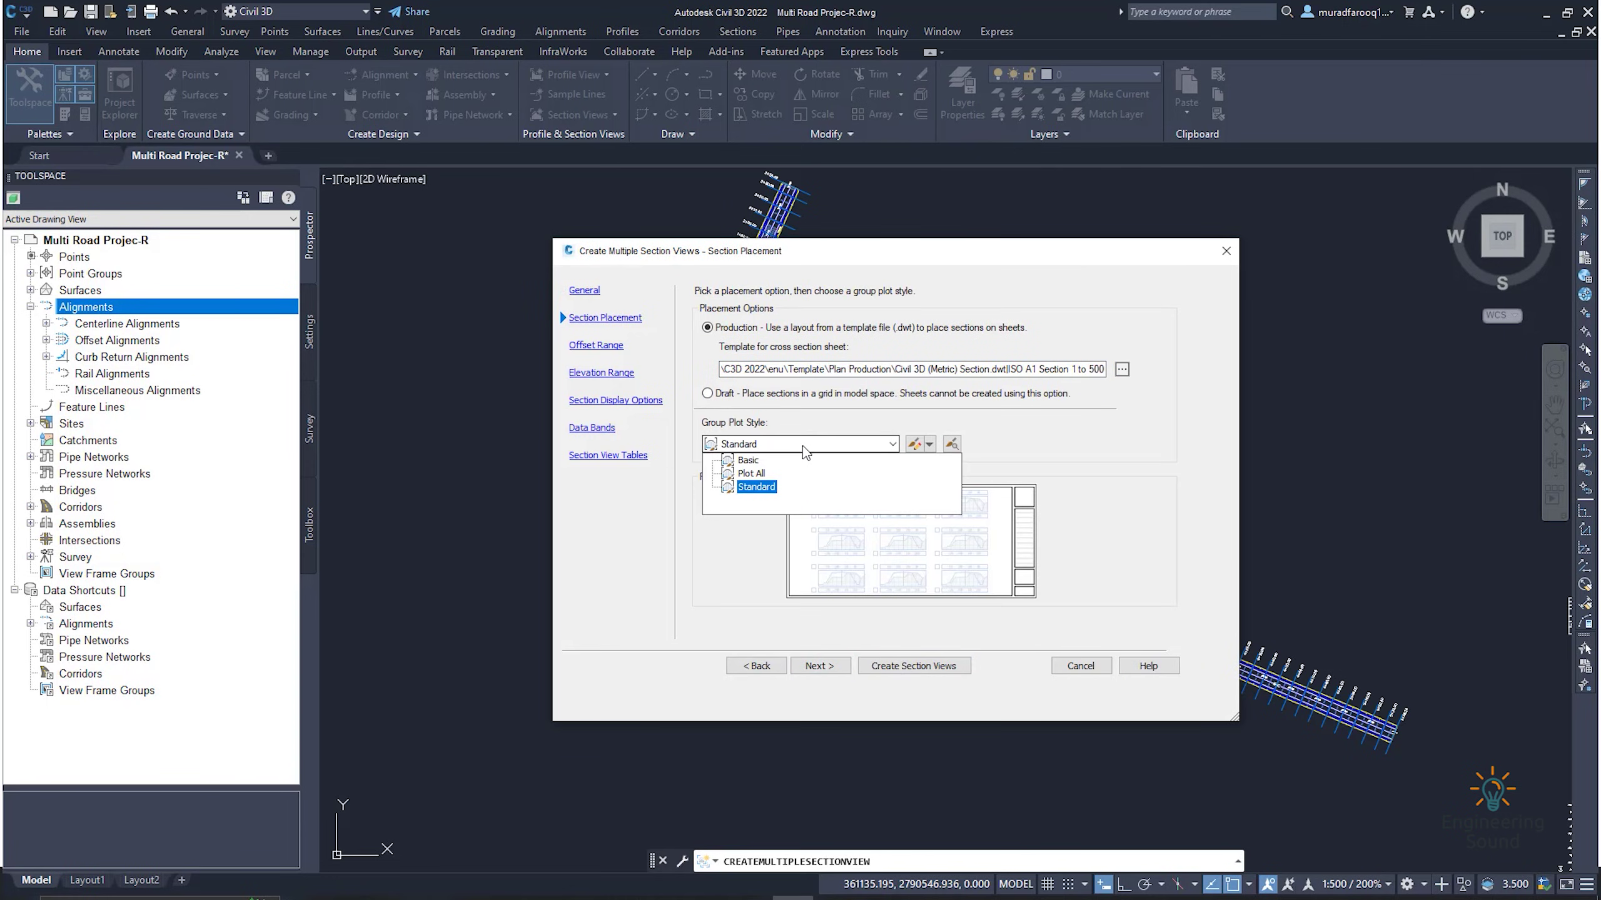
left_click(751, 461)
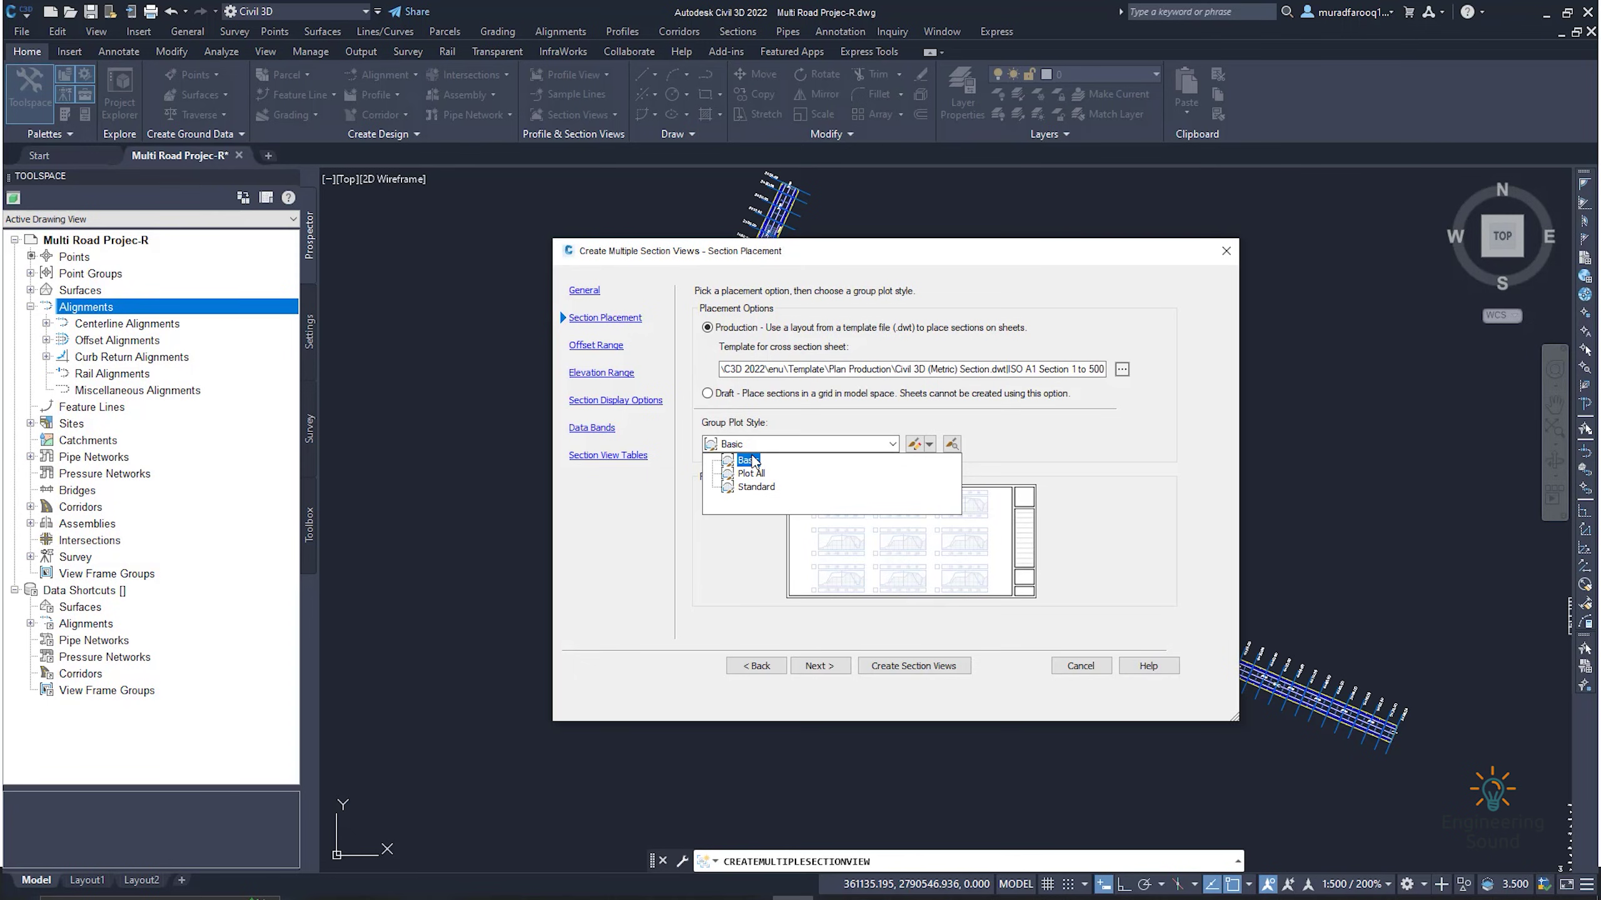
left_click(914, 444)
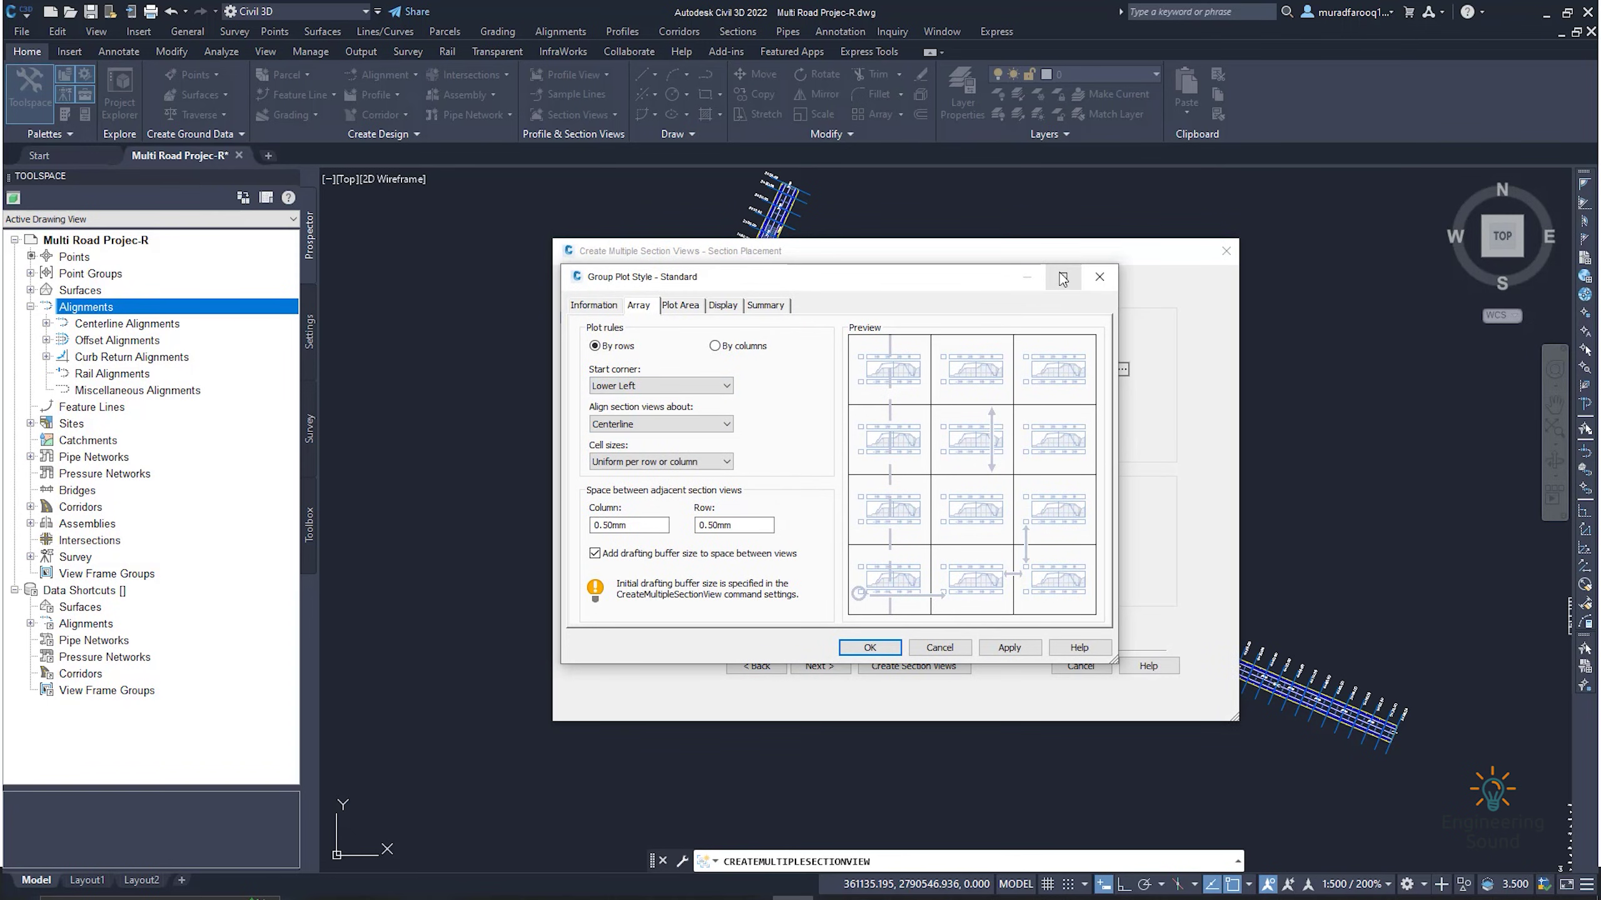
left_click(1098, 276)
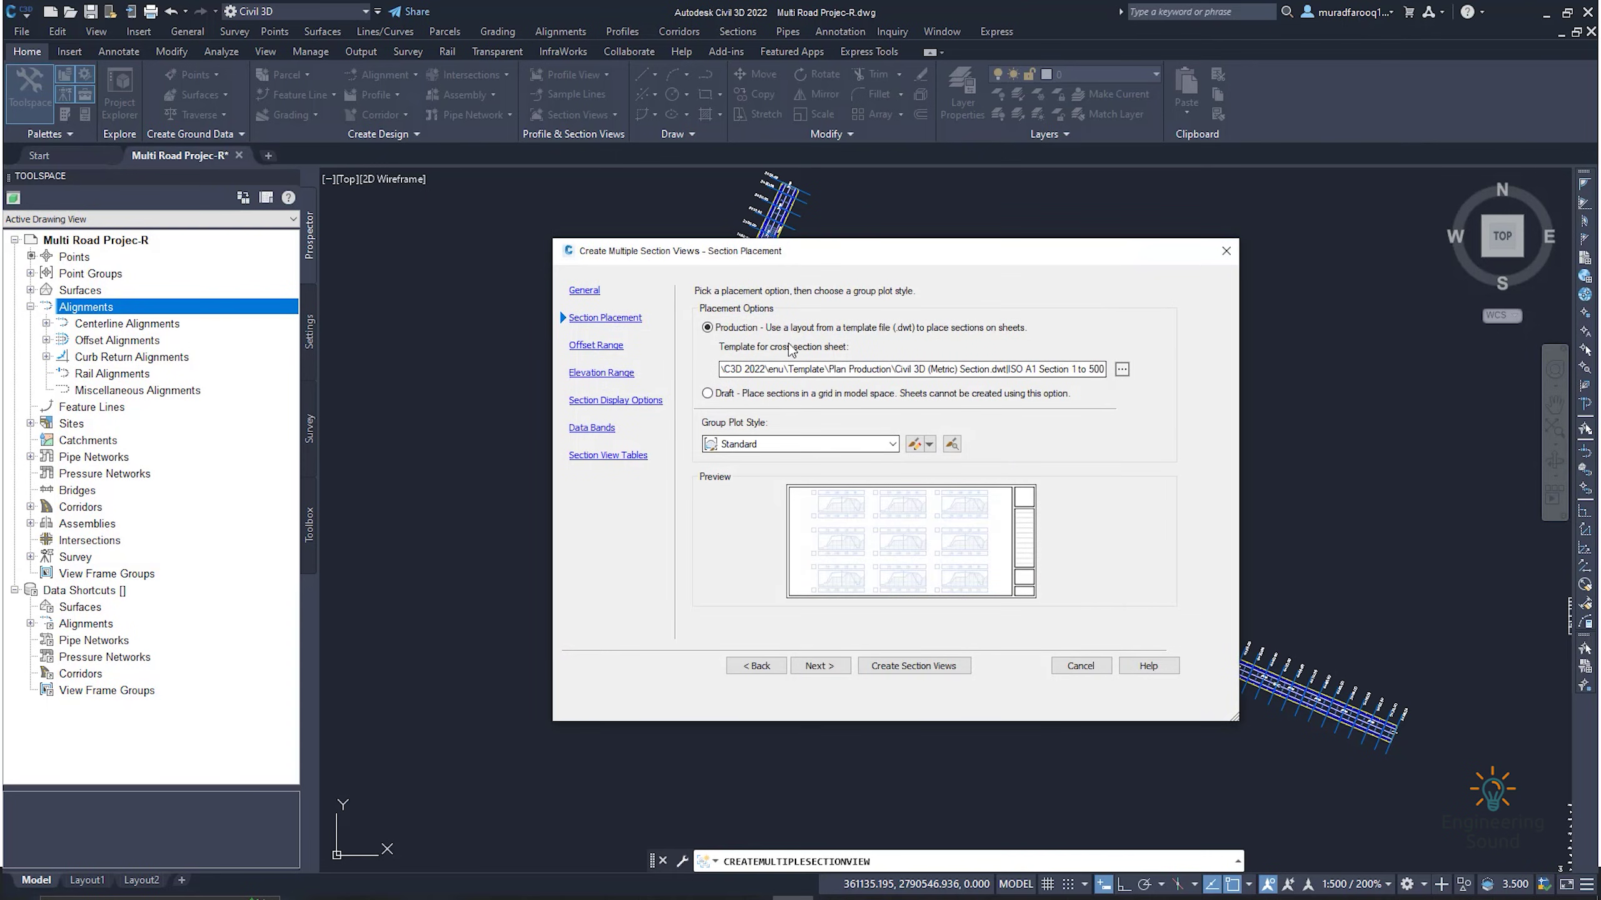
- Accept the production placement, automatic offset and elevation ranges, and default section display options, proceeding to the data bands
left_click(819, 666)
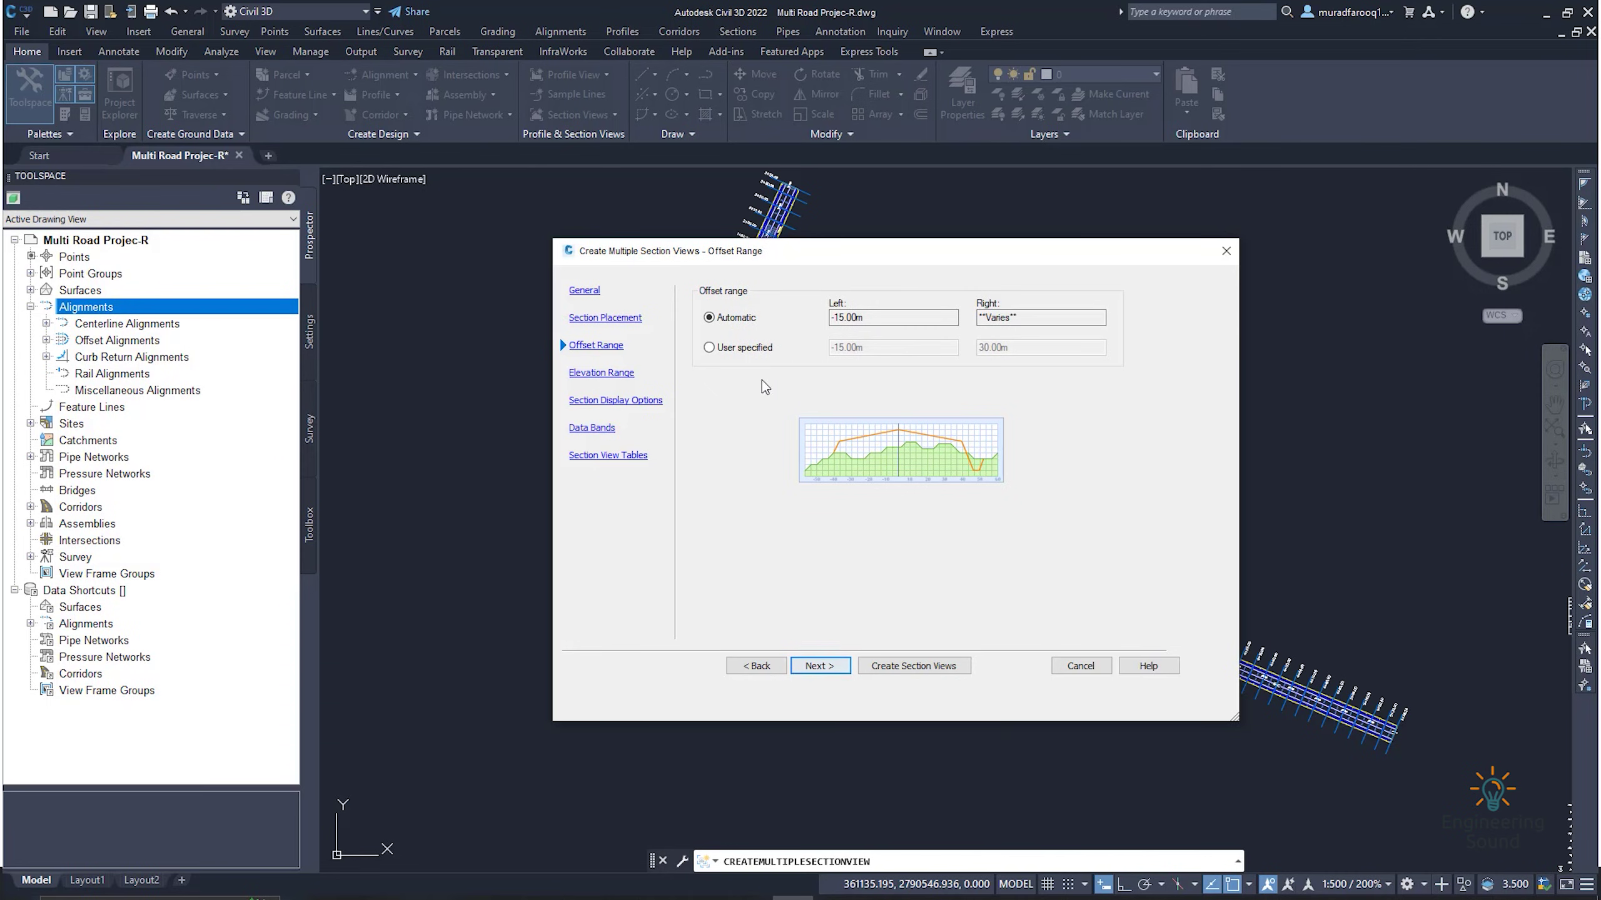
left_click(826, 668)
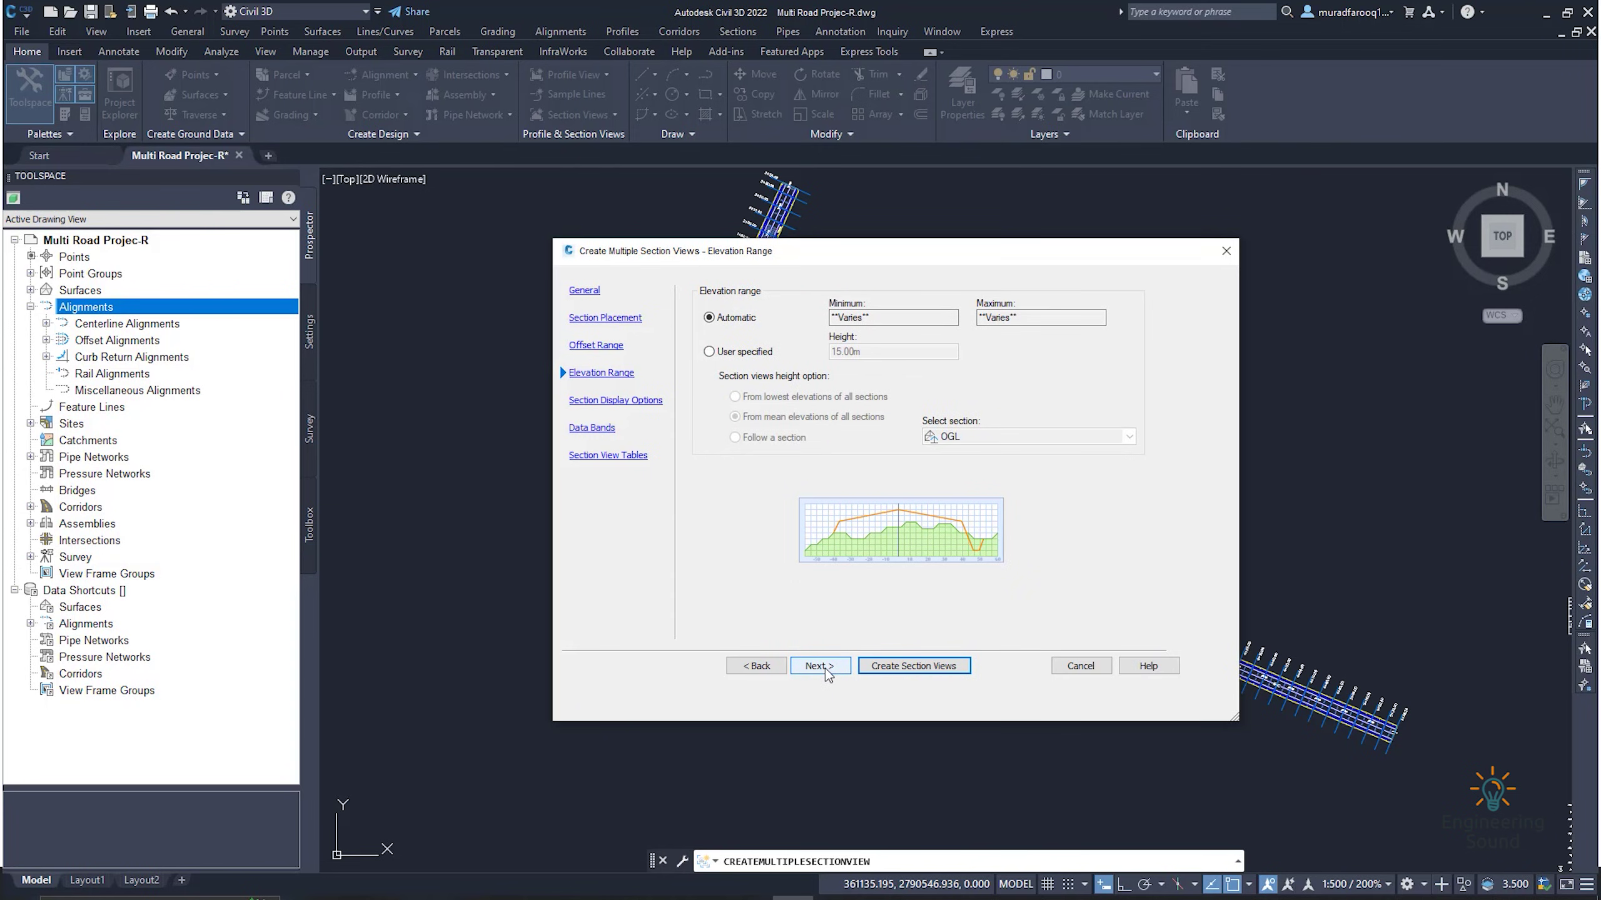
left_click(821, 667)
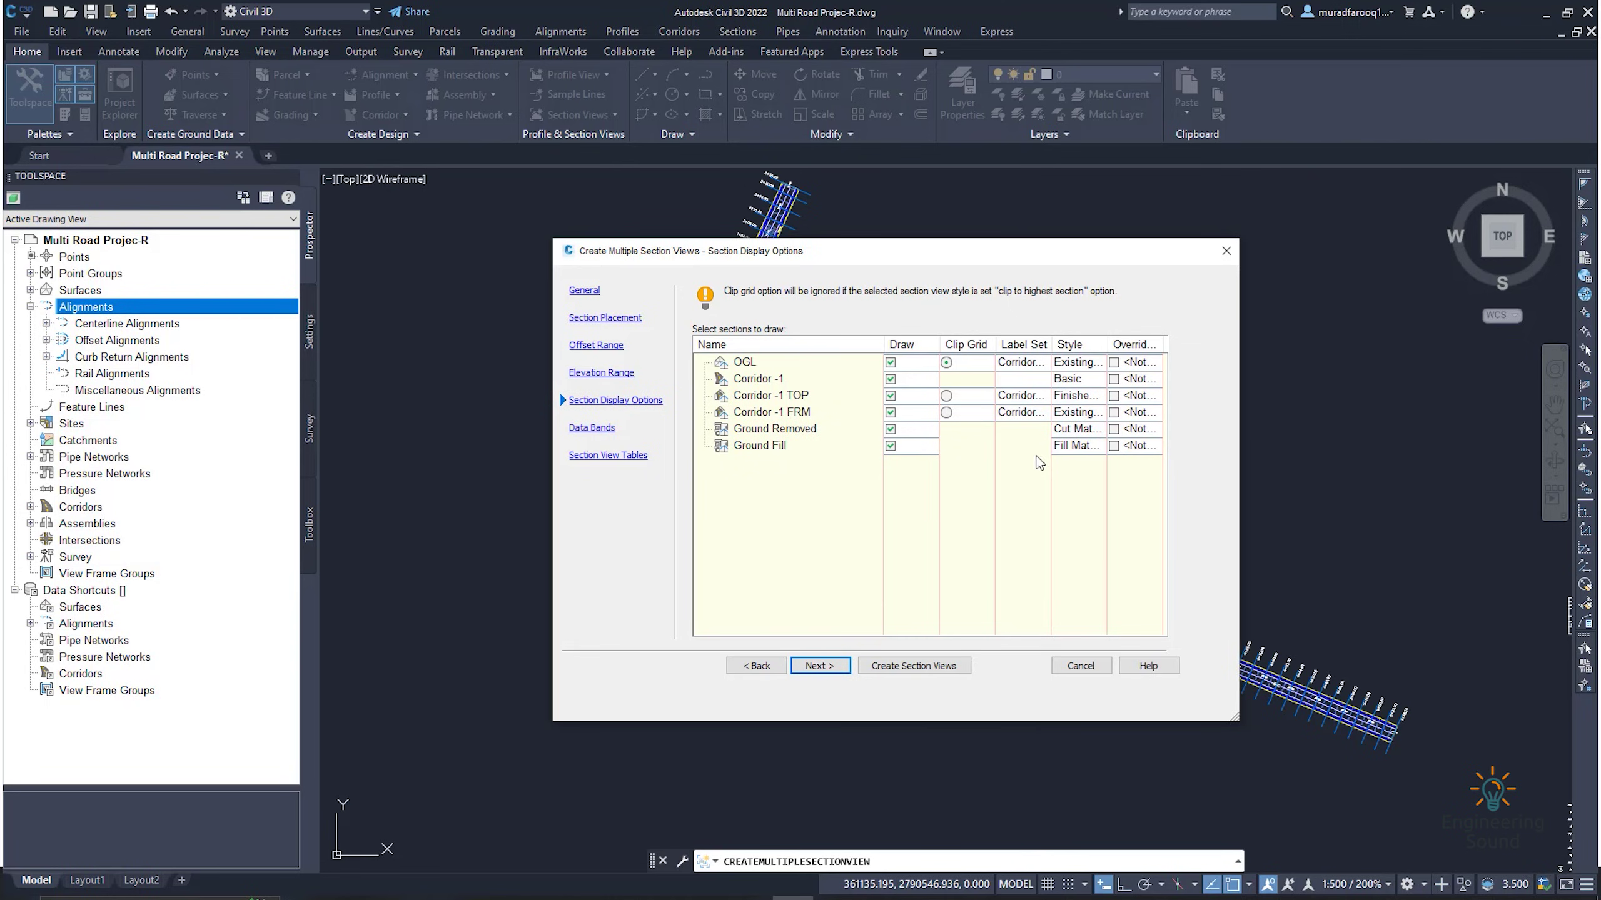
left_click(819, 666)
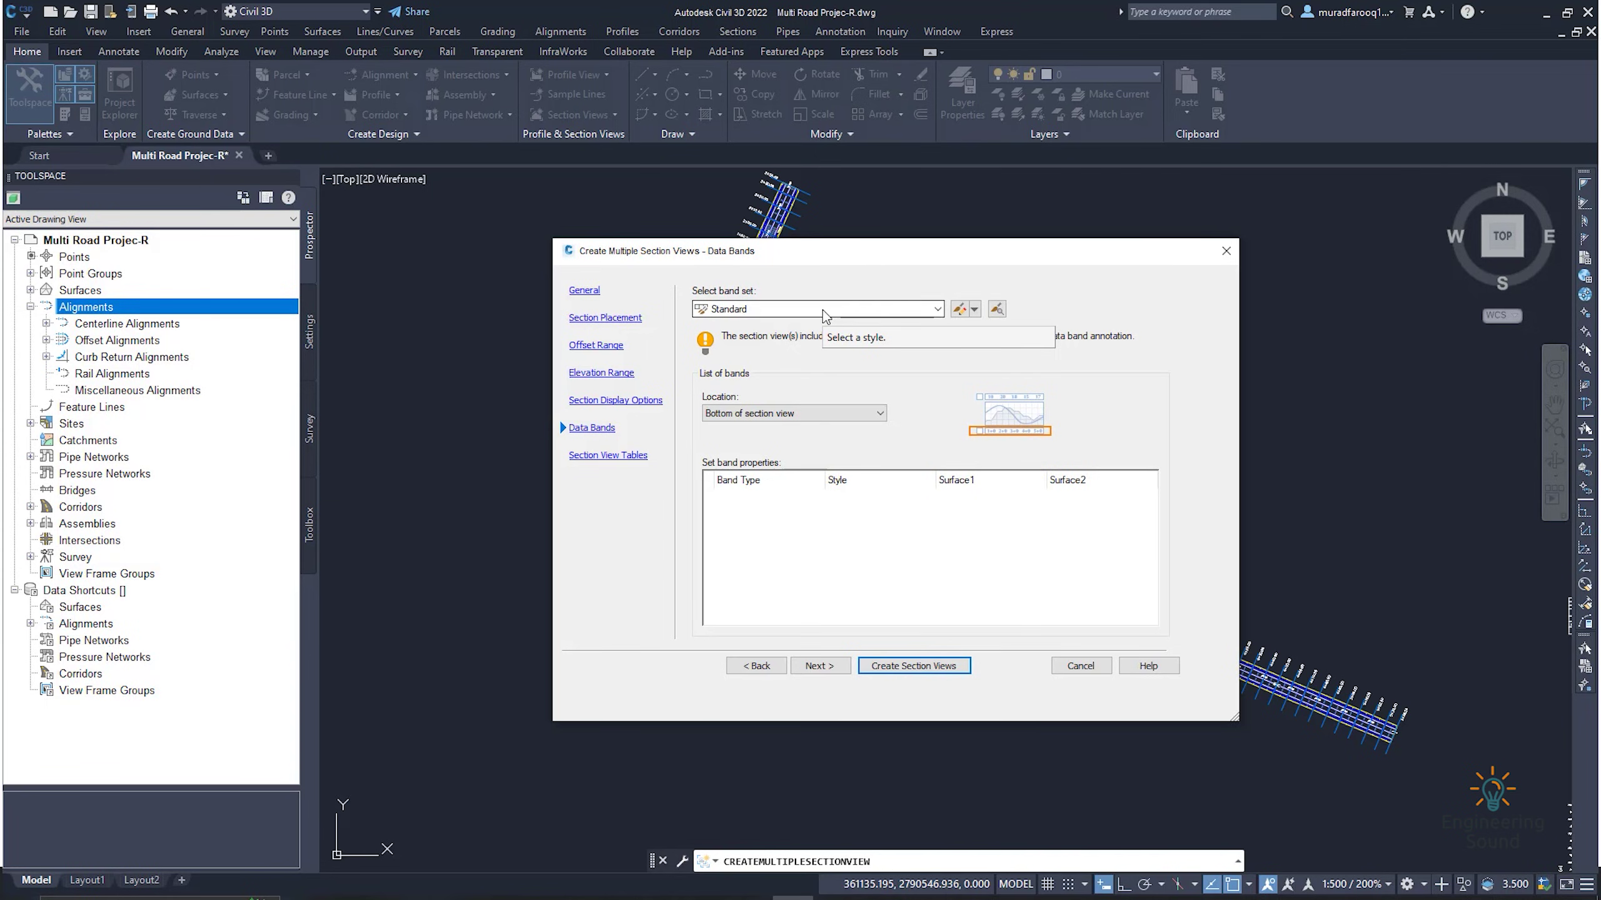
- Select the New Section View Band Set - 1 band set and choose the Surface1 source for its EG Elevations band
left_click(938, 309)
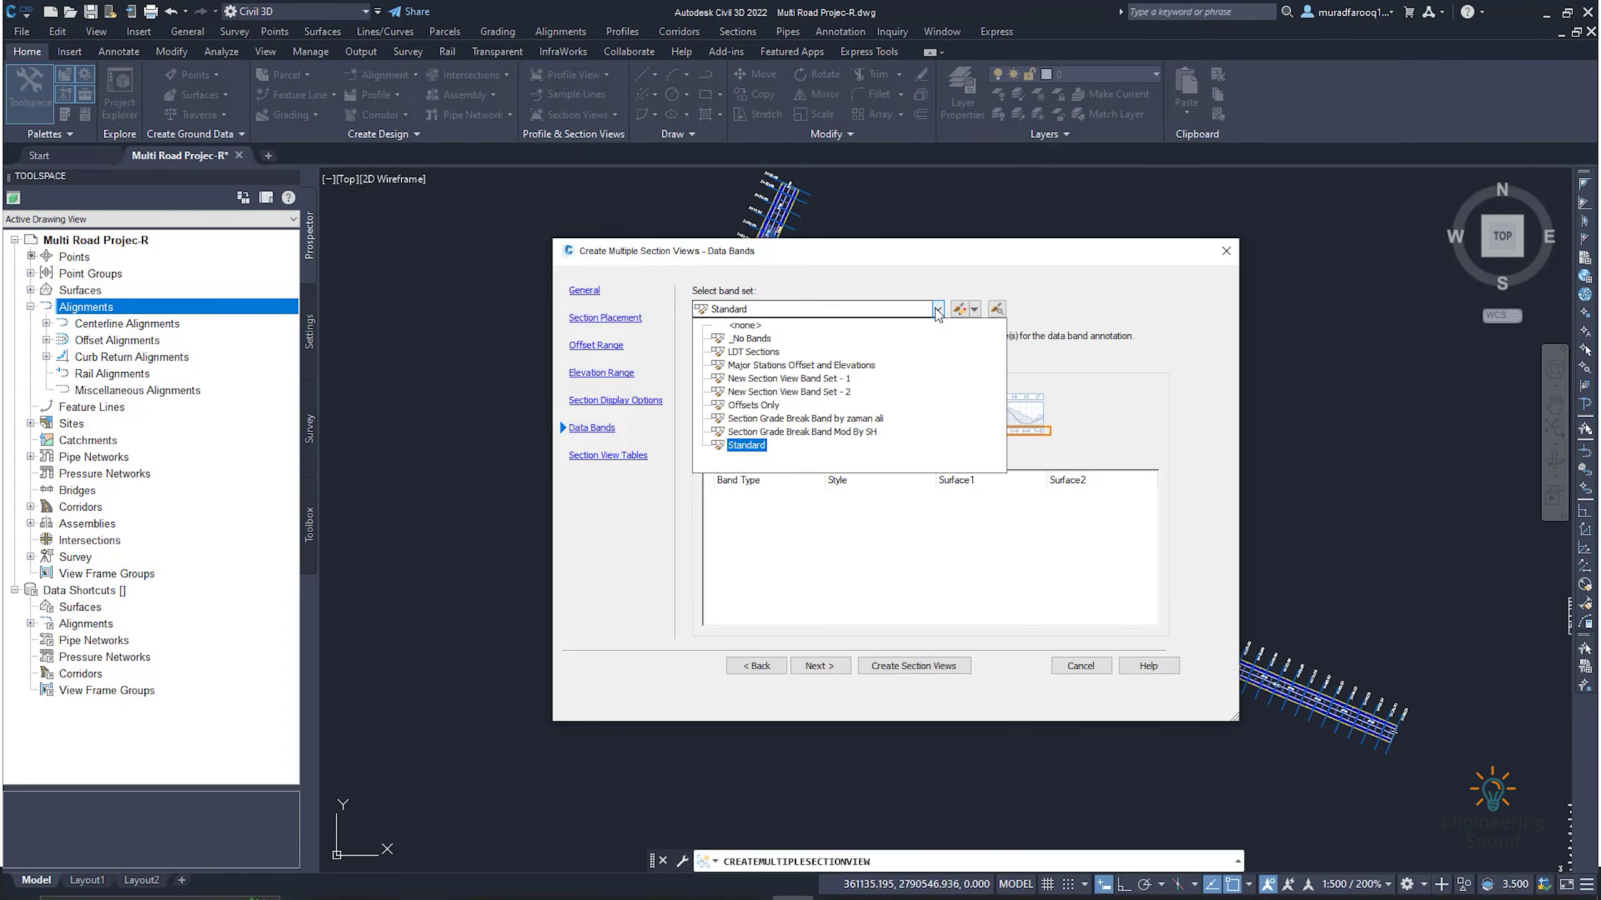
left_click(796, 381)
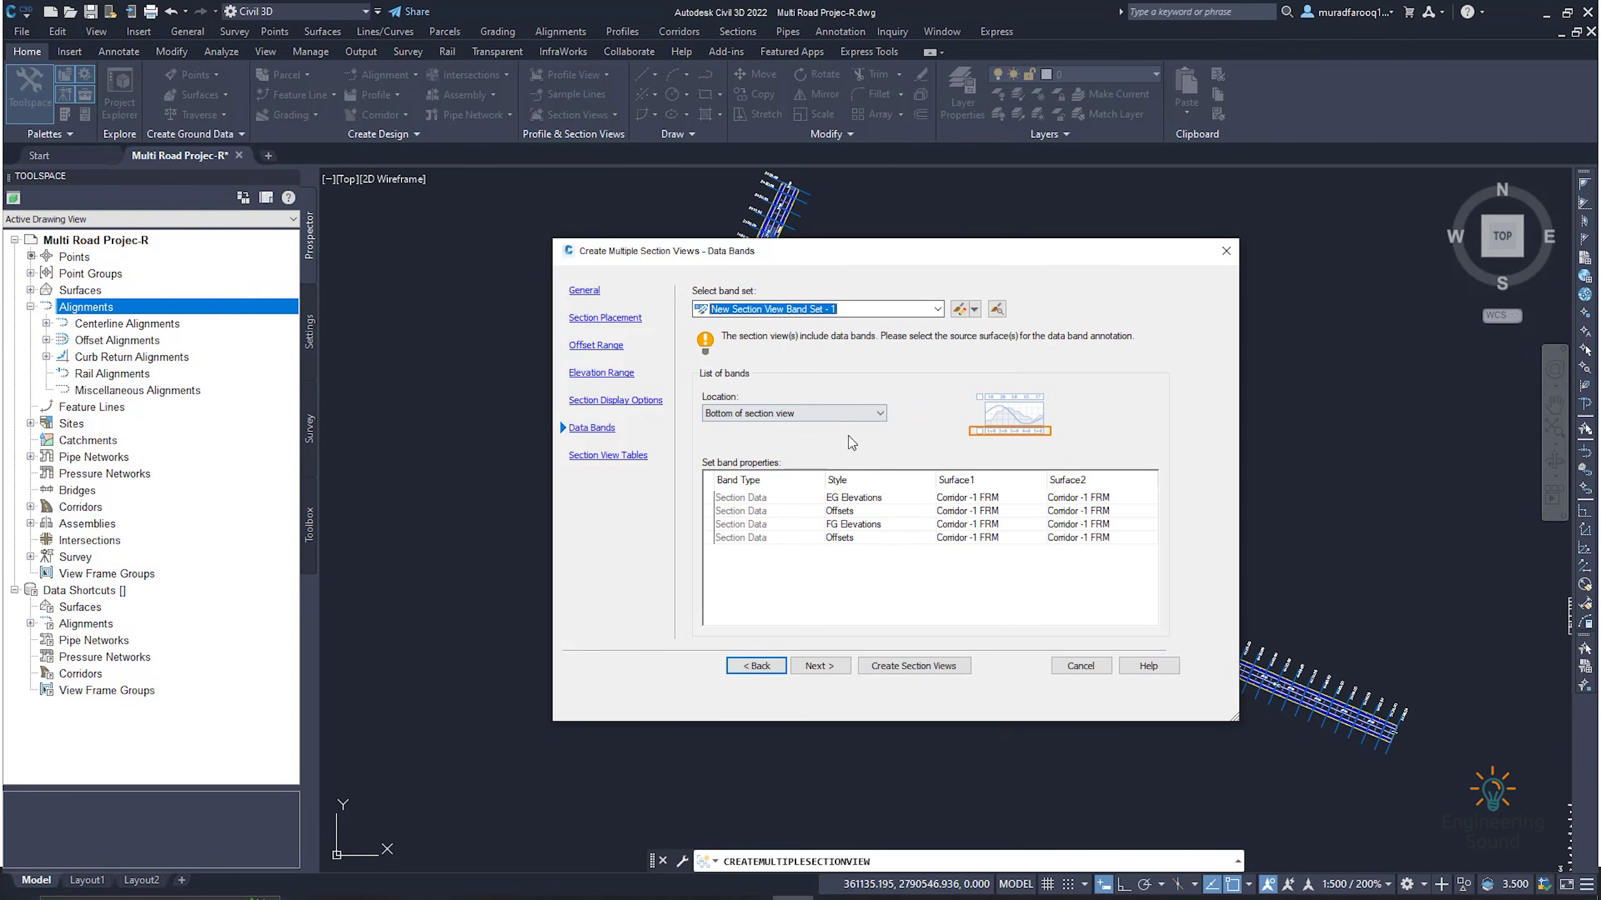
left_click(964, 499)
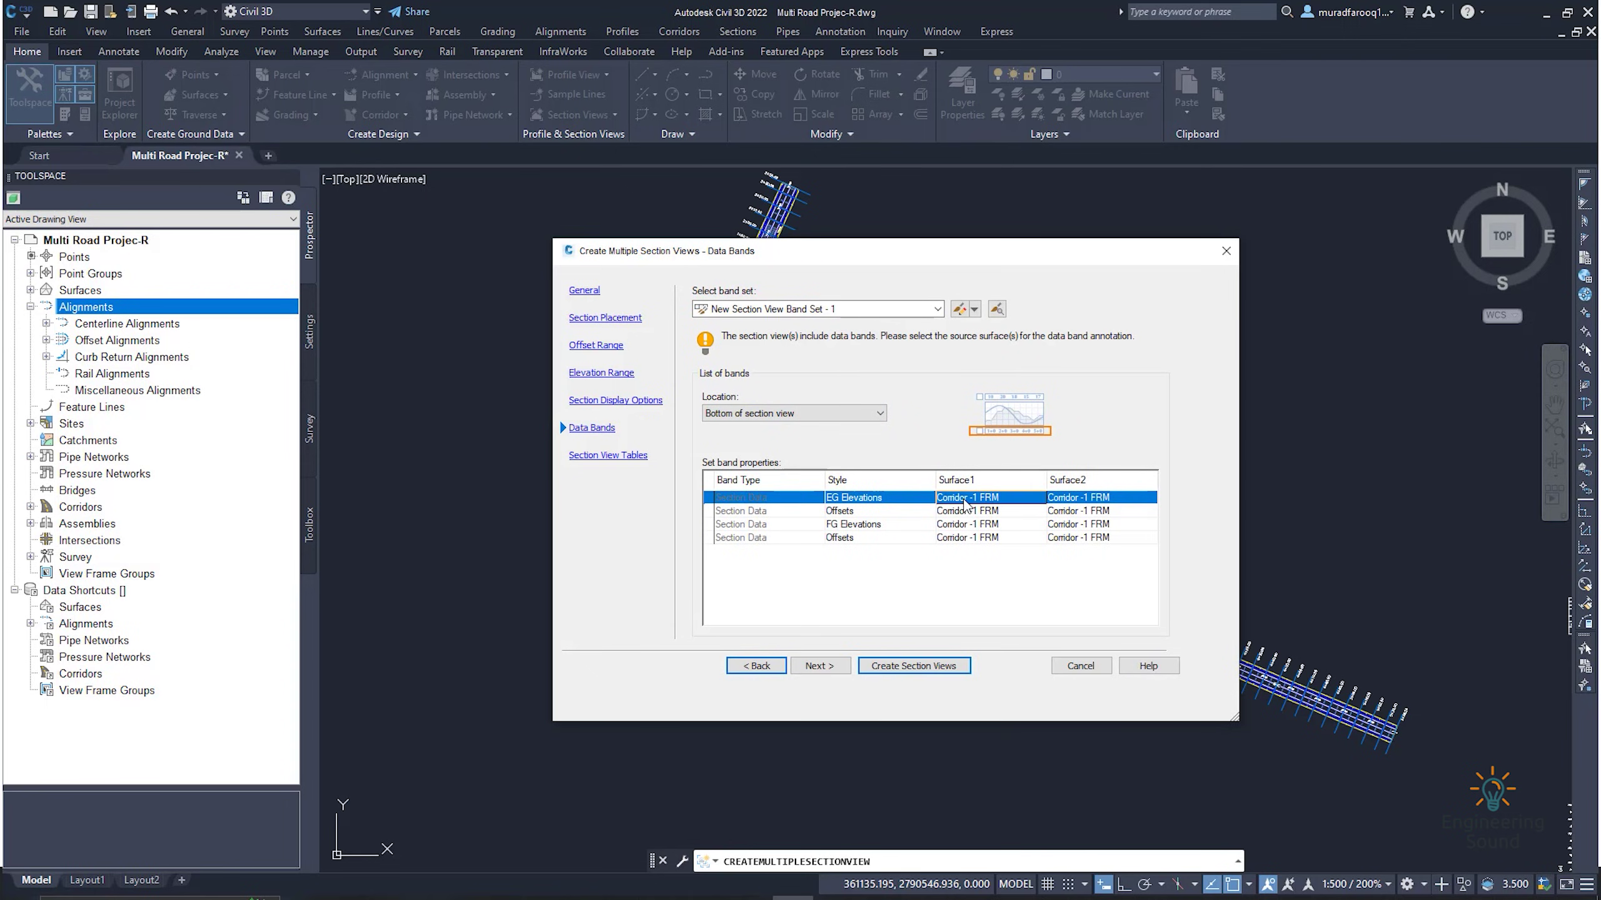
left_click(965, 499)
left_click(1014, 524)
left_click(1087, 577)
- Proceed to the section view tables and add a Total Volume table with the Basic table style
left_click(816, 668)
left_click(951, 341)
left_click(951, 349)
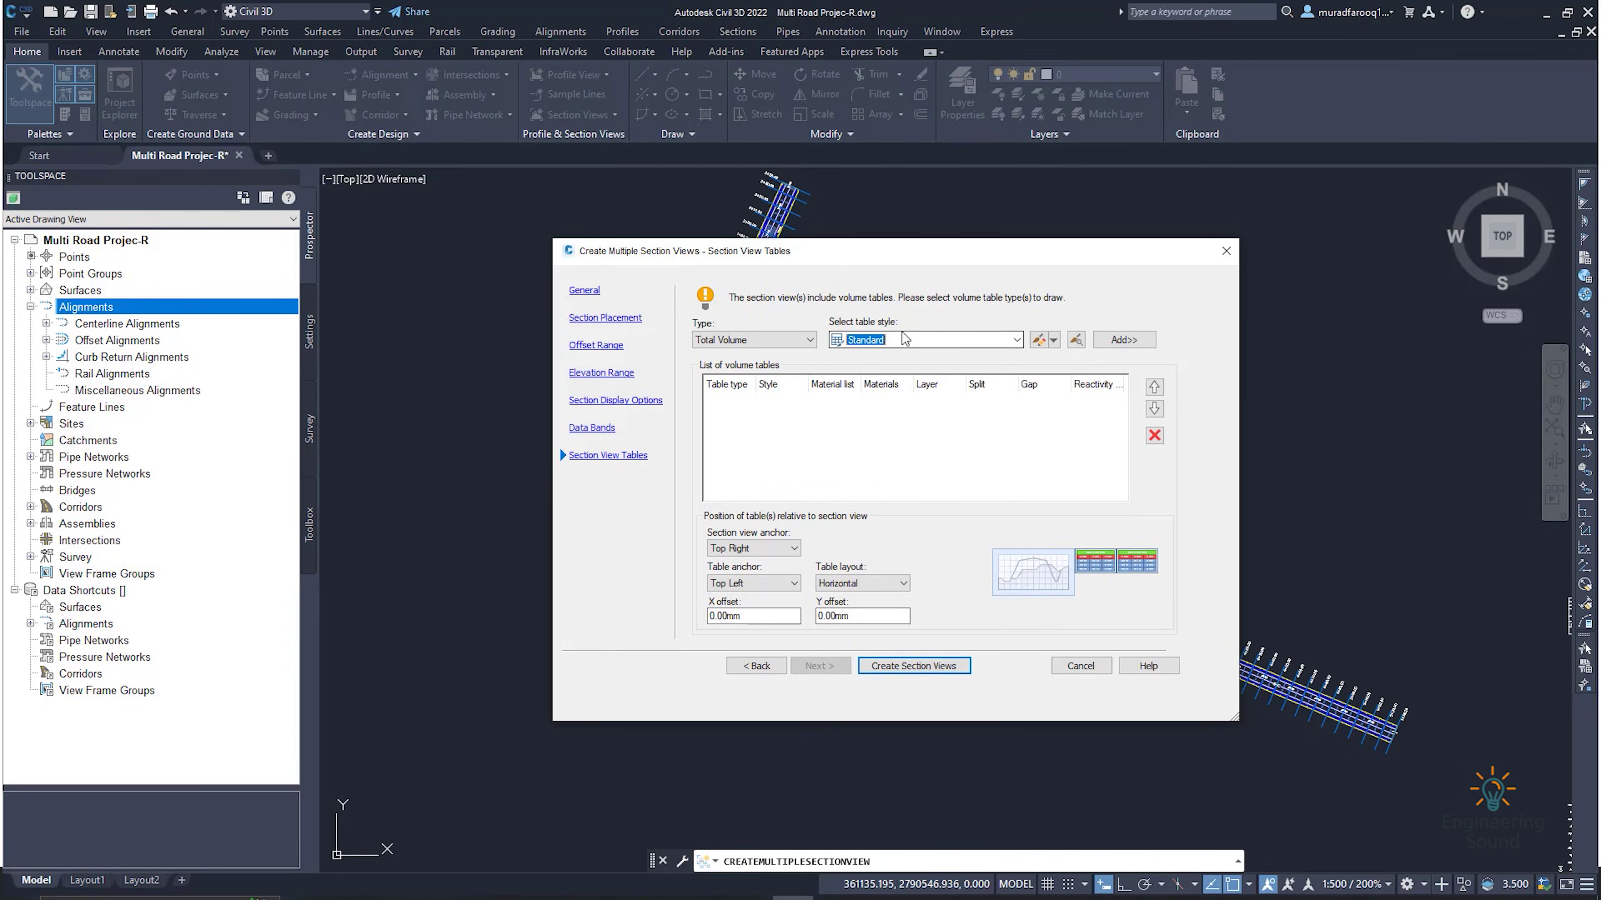
left_click(852, 341)
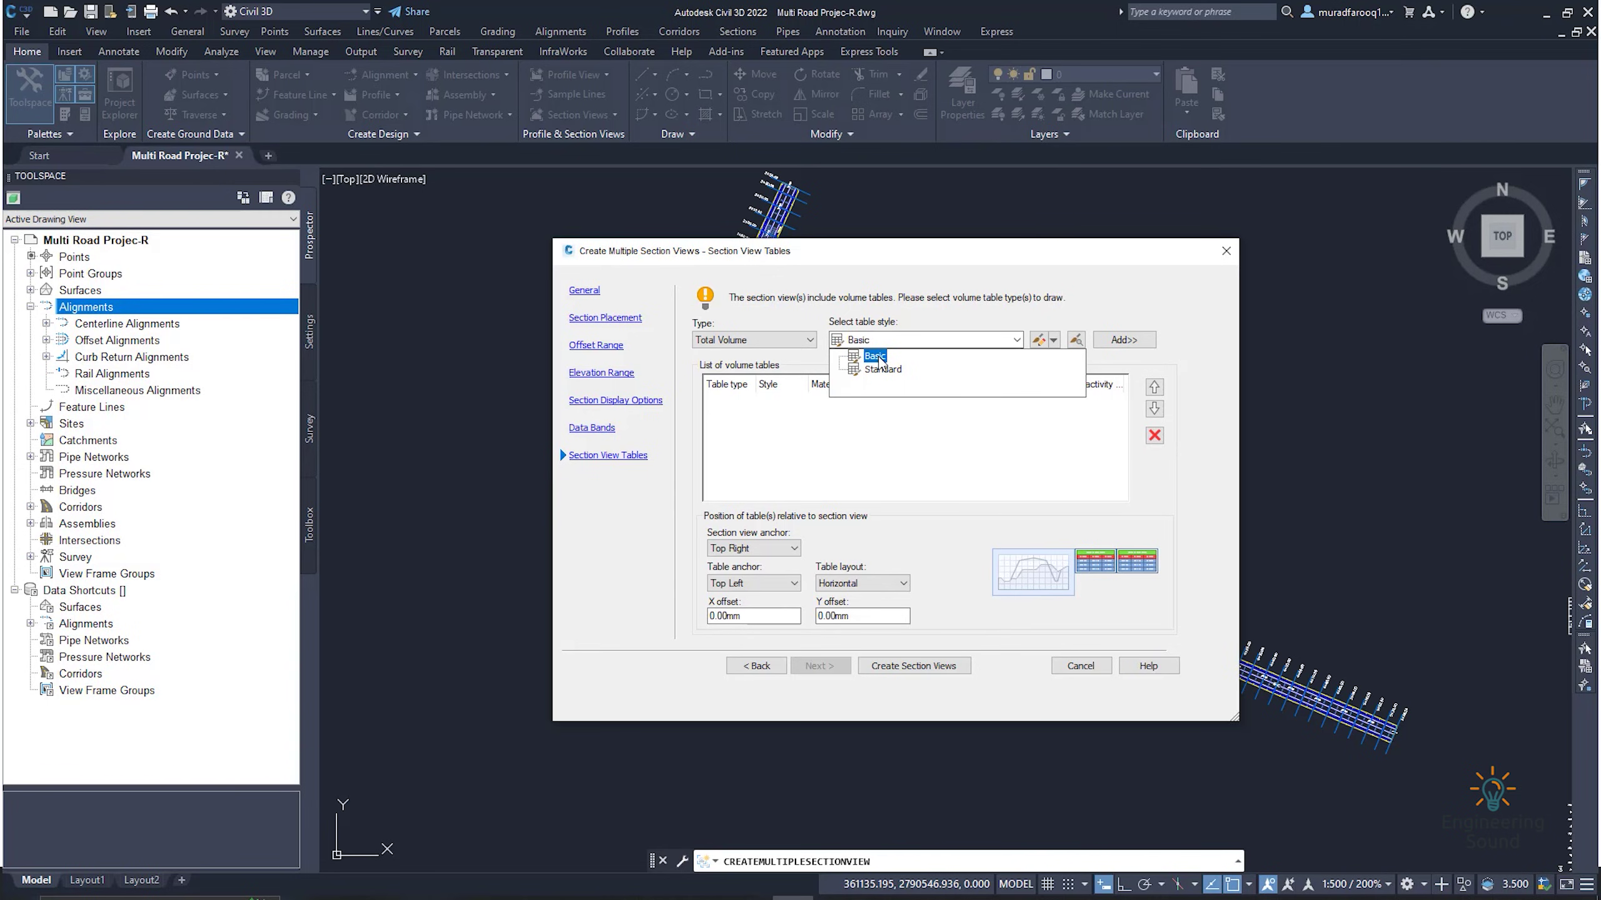
left_click(880, 359)
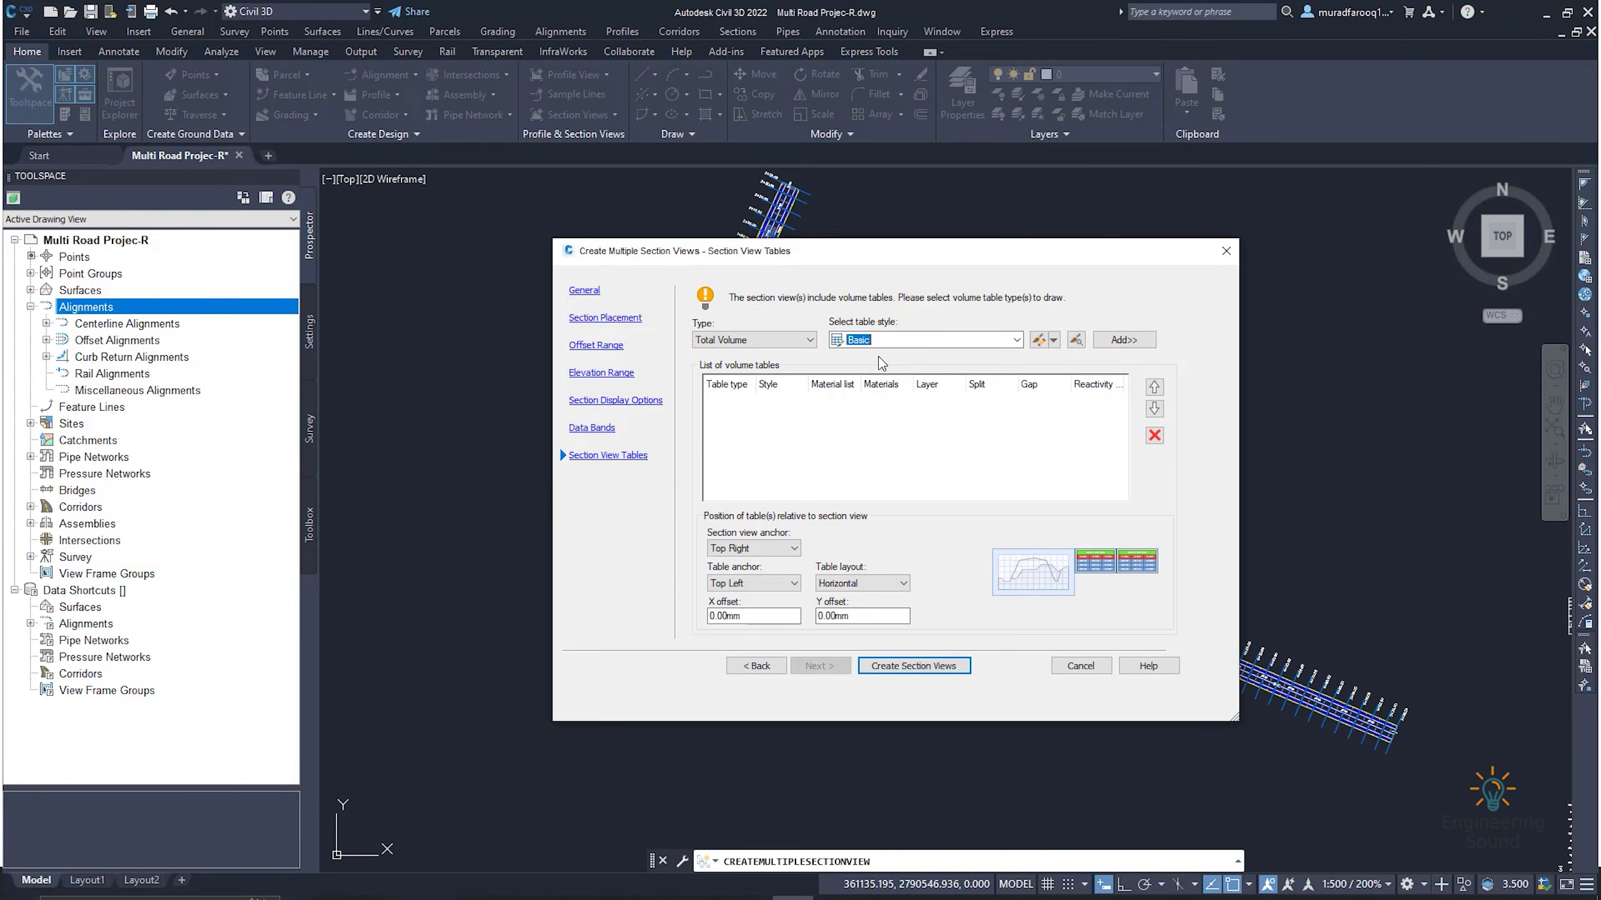
left_click(761, 341)
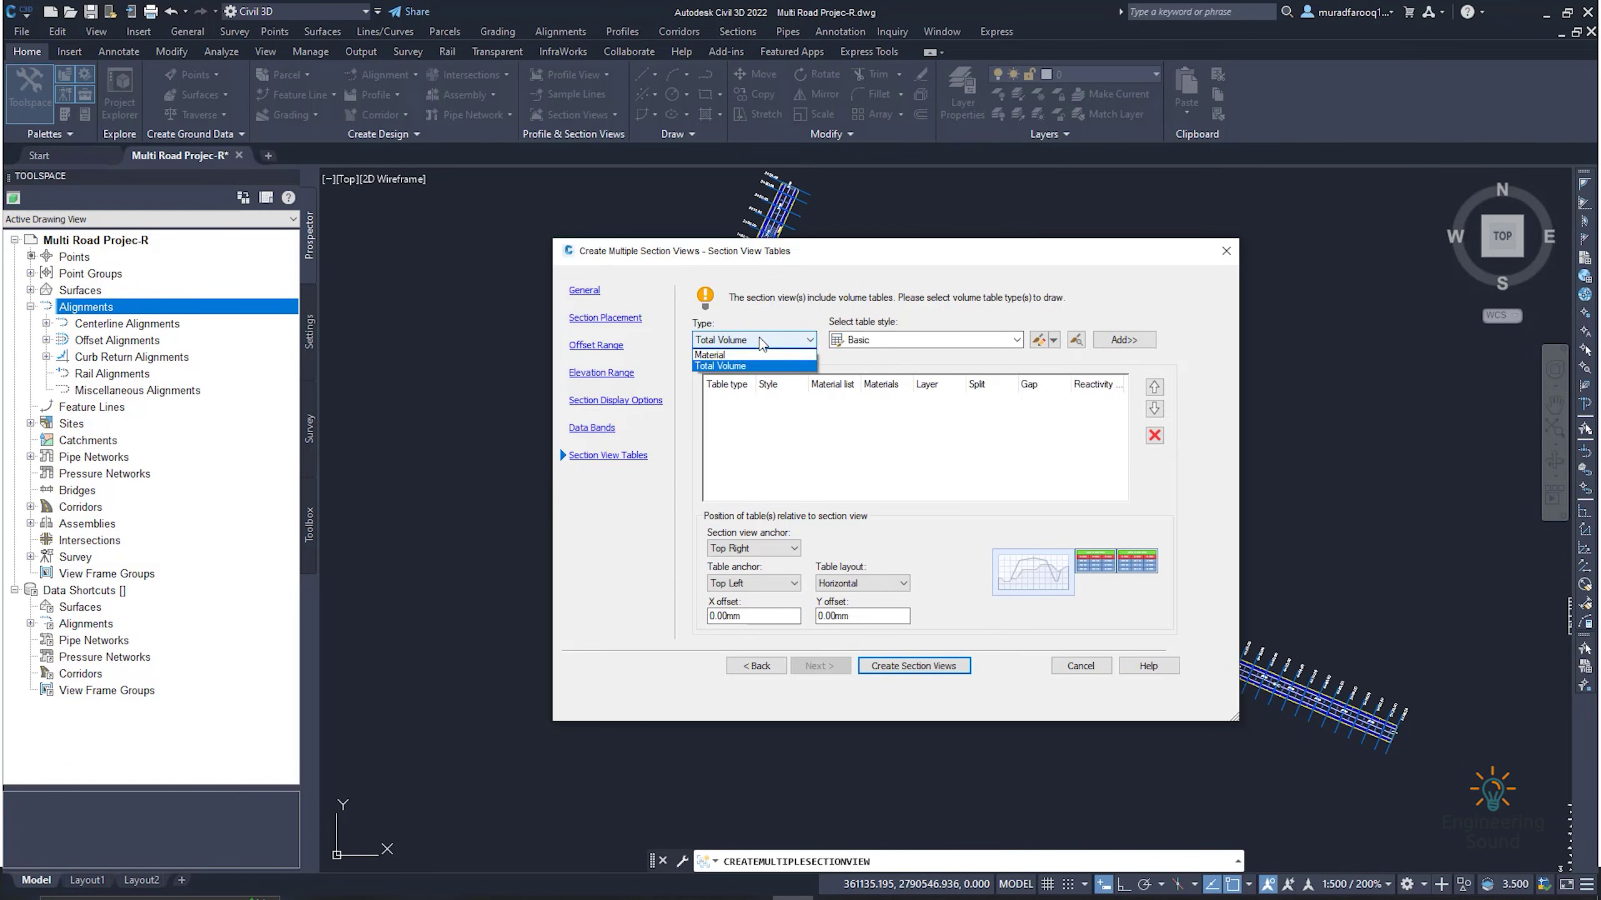
left_click(734, 366)
left_click(958, 342)
left_click(958, 346)
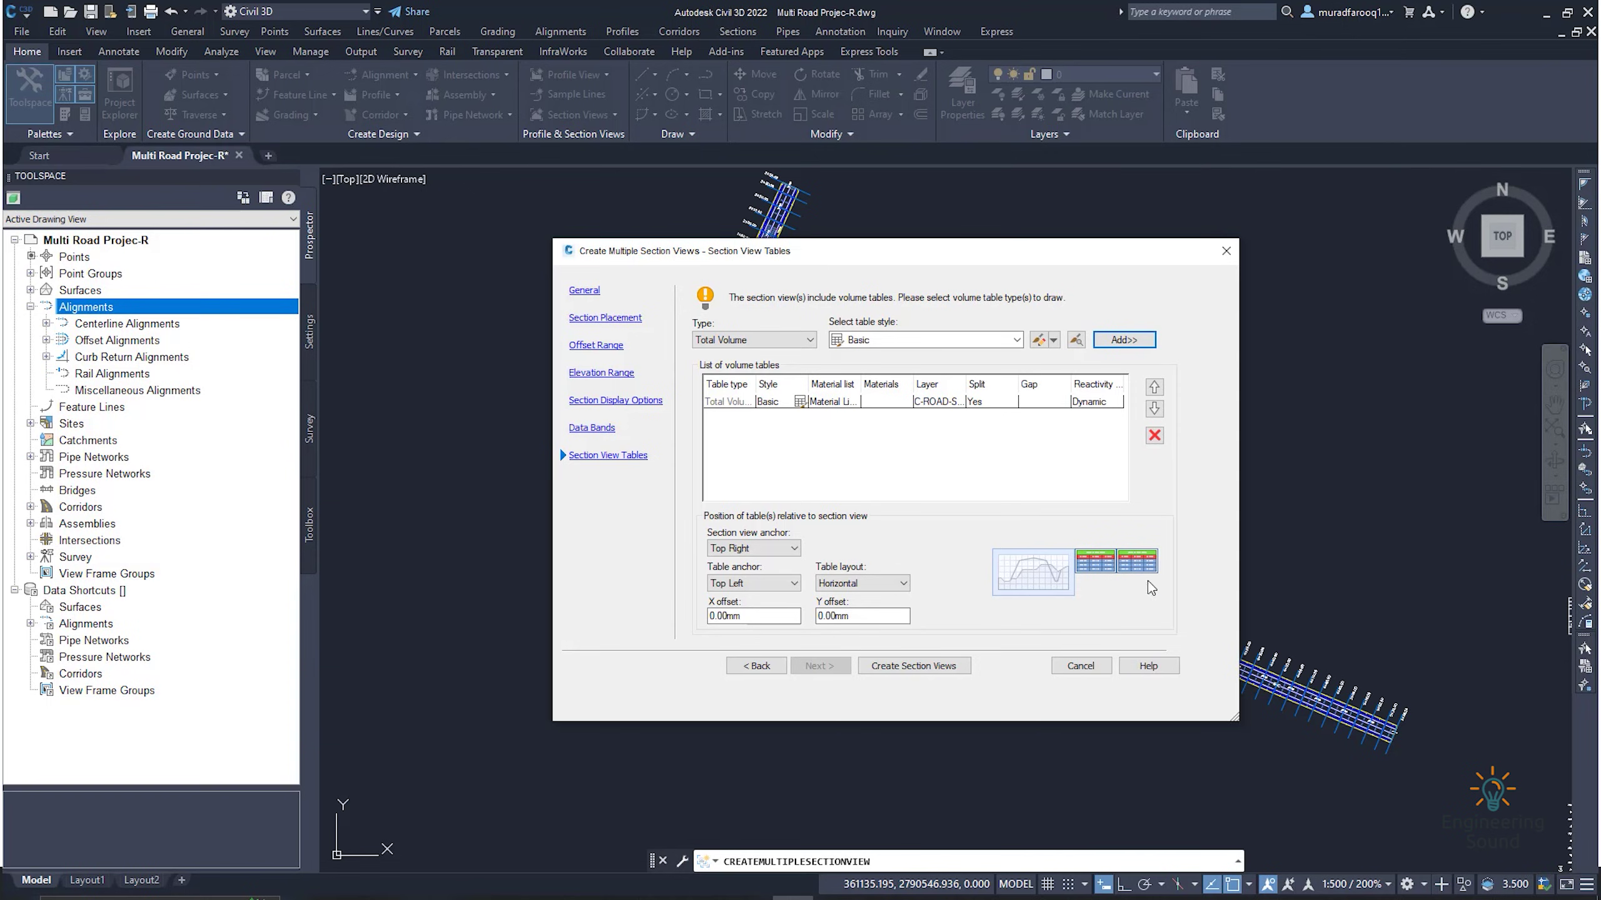
- Set both the section view anchor and the table anchor to Top Right, keeping the Horizontal table layout
left_click(880, 584)
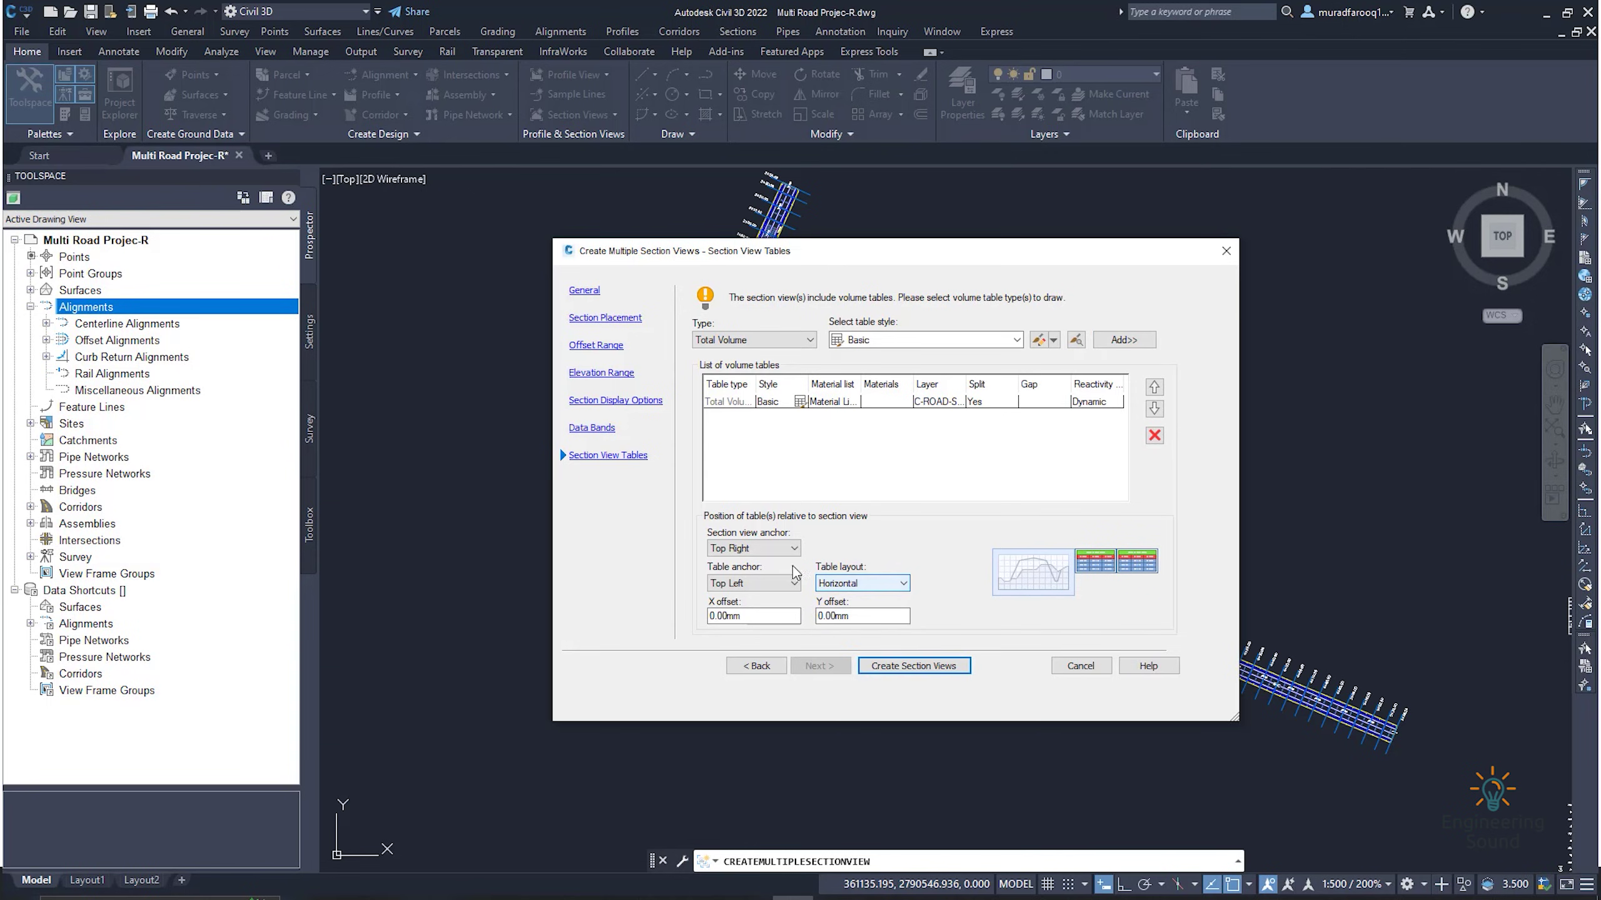
left_click(756, 554)
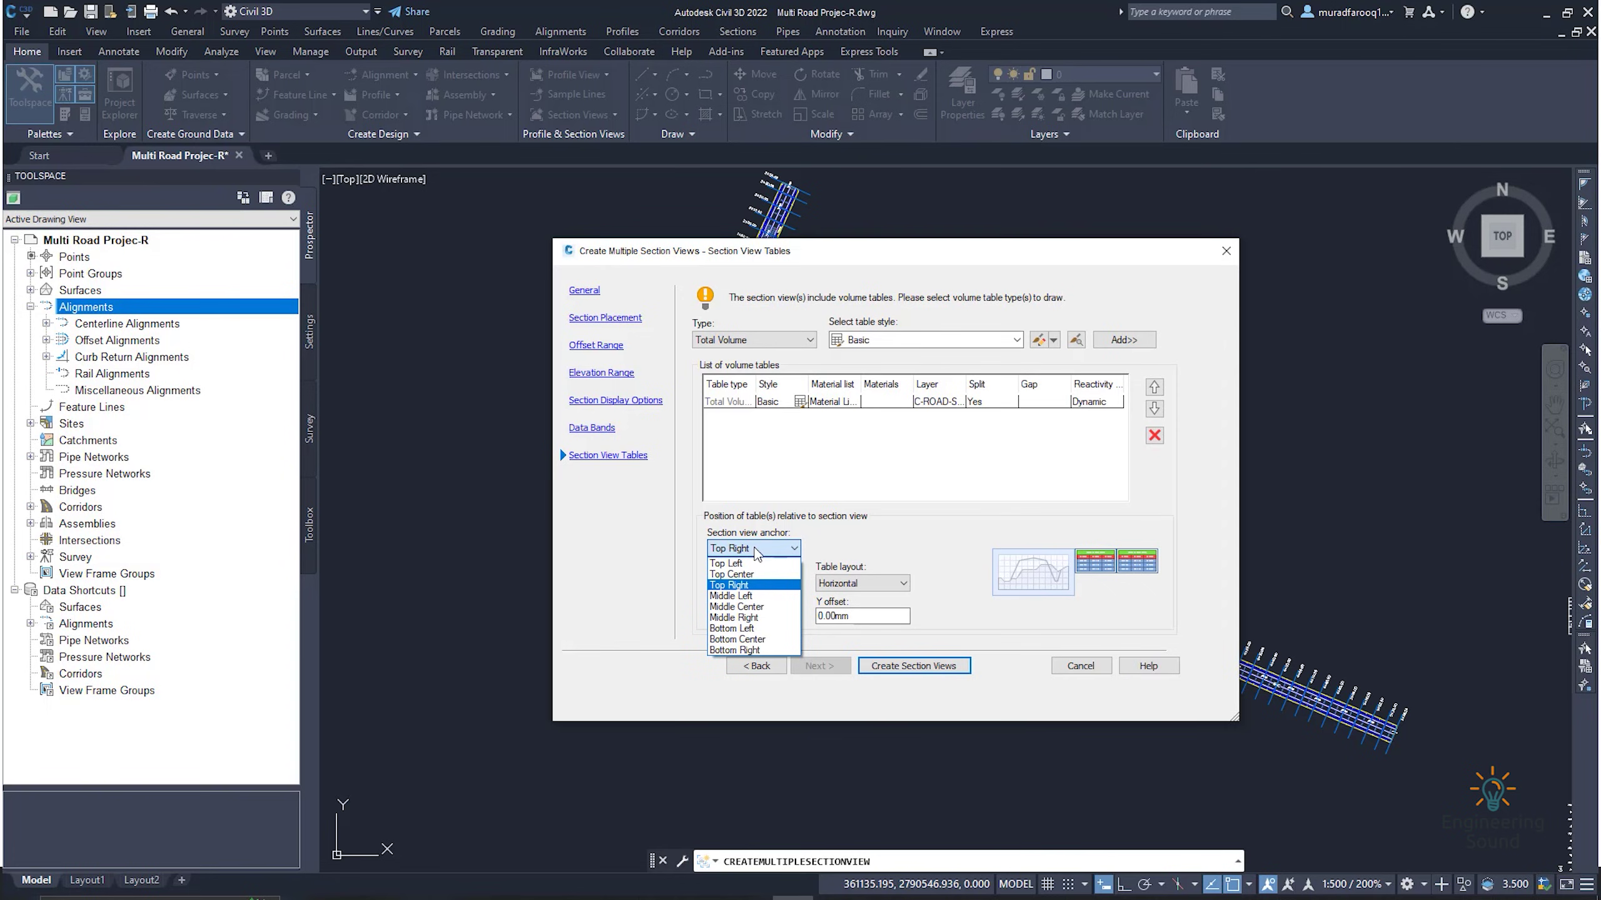
left_click(741, 587)
left_click(742, 584)
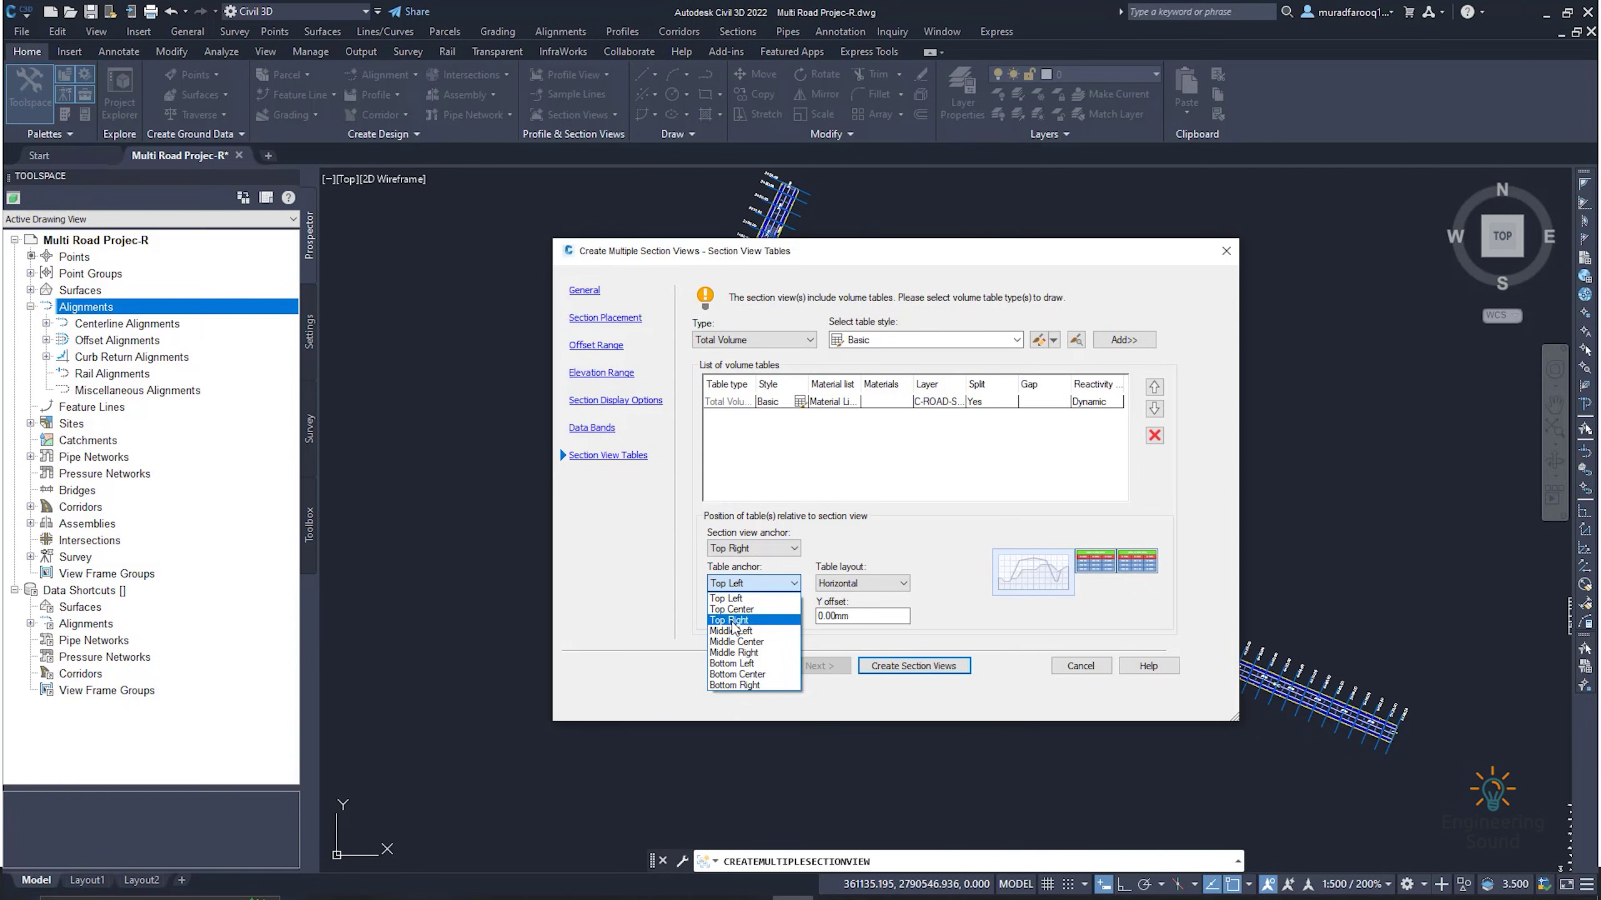
left_click(730, 620)
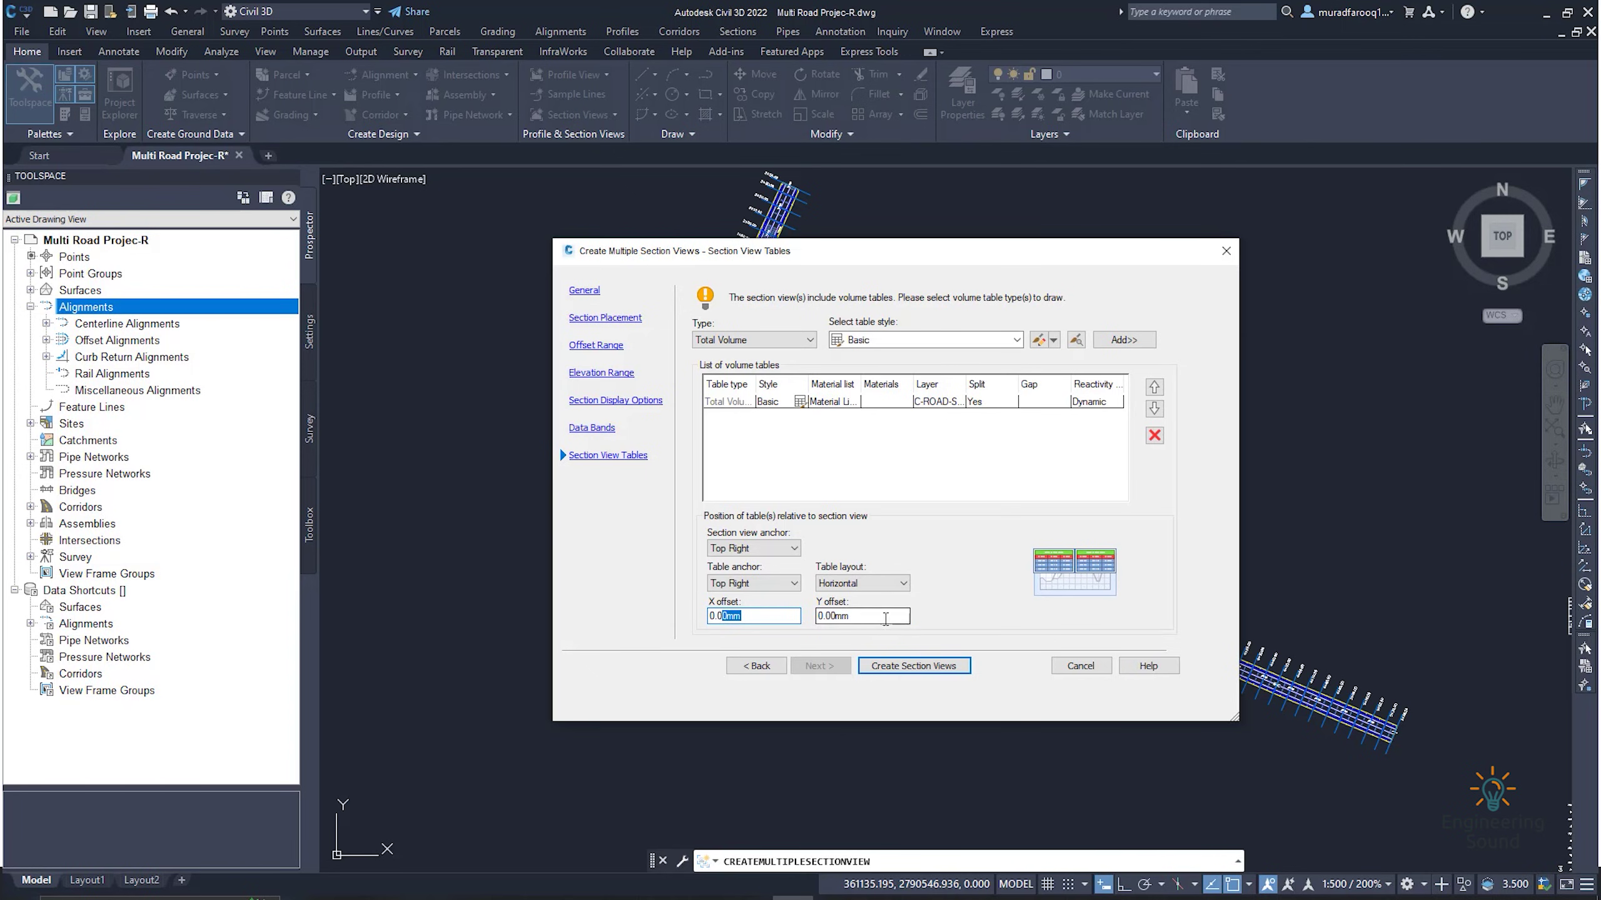
- Create the section views and place their origin in the empty area above the existing profile views
left_click(900, 668)
scroll(901, 637, "down", 6)
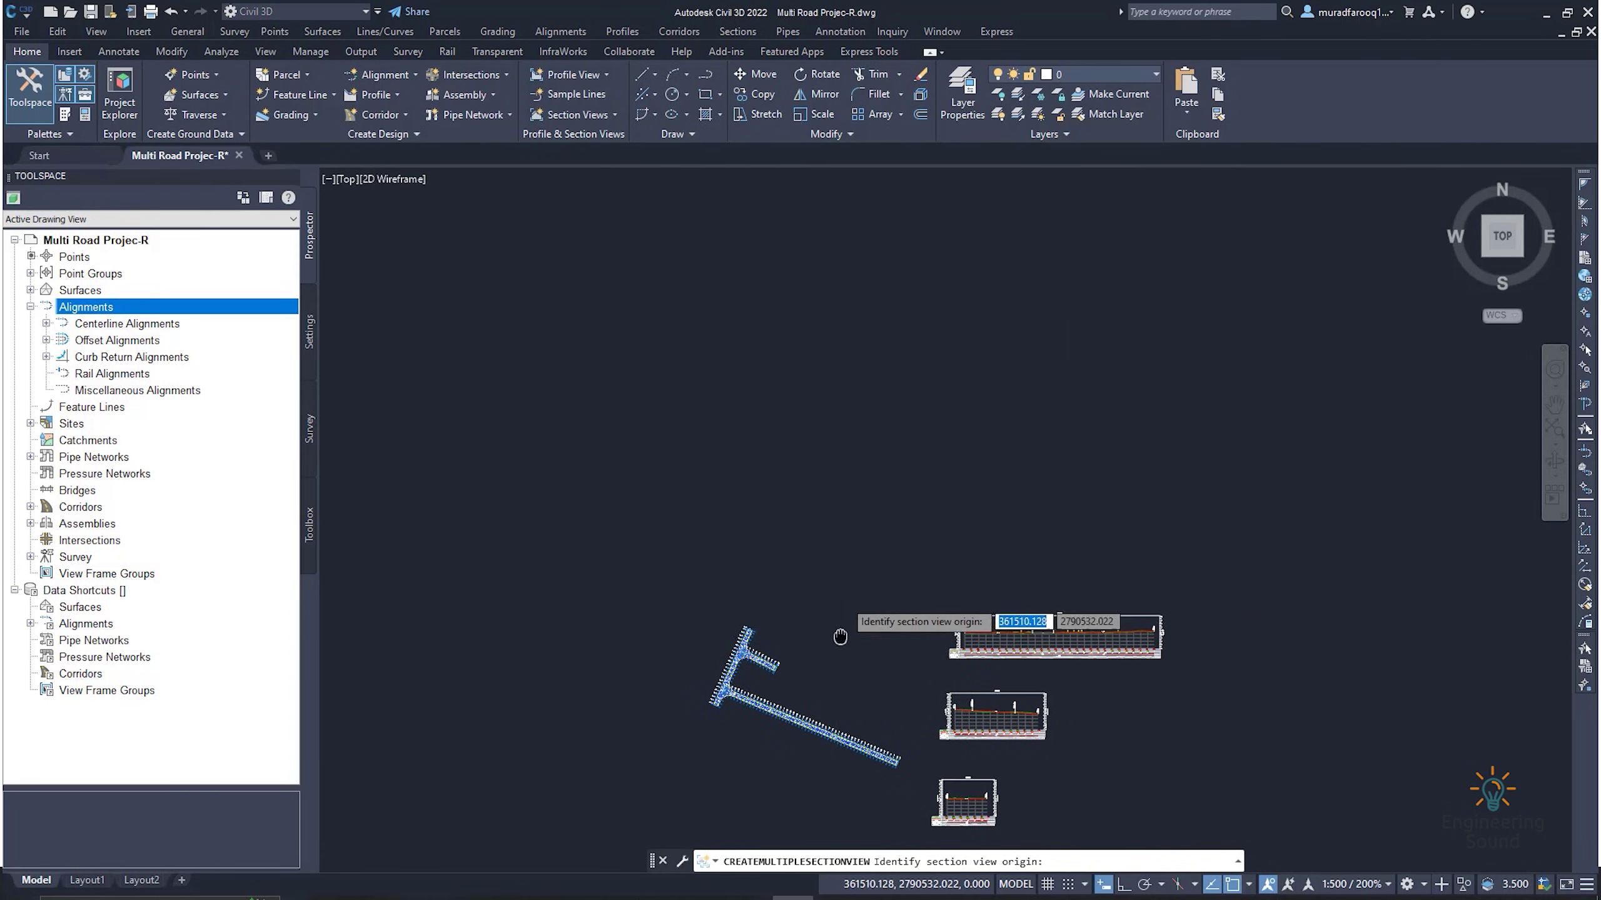
middle_click_drag(975, 329, 982, 419)
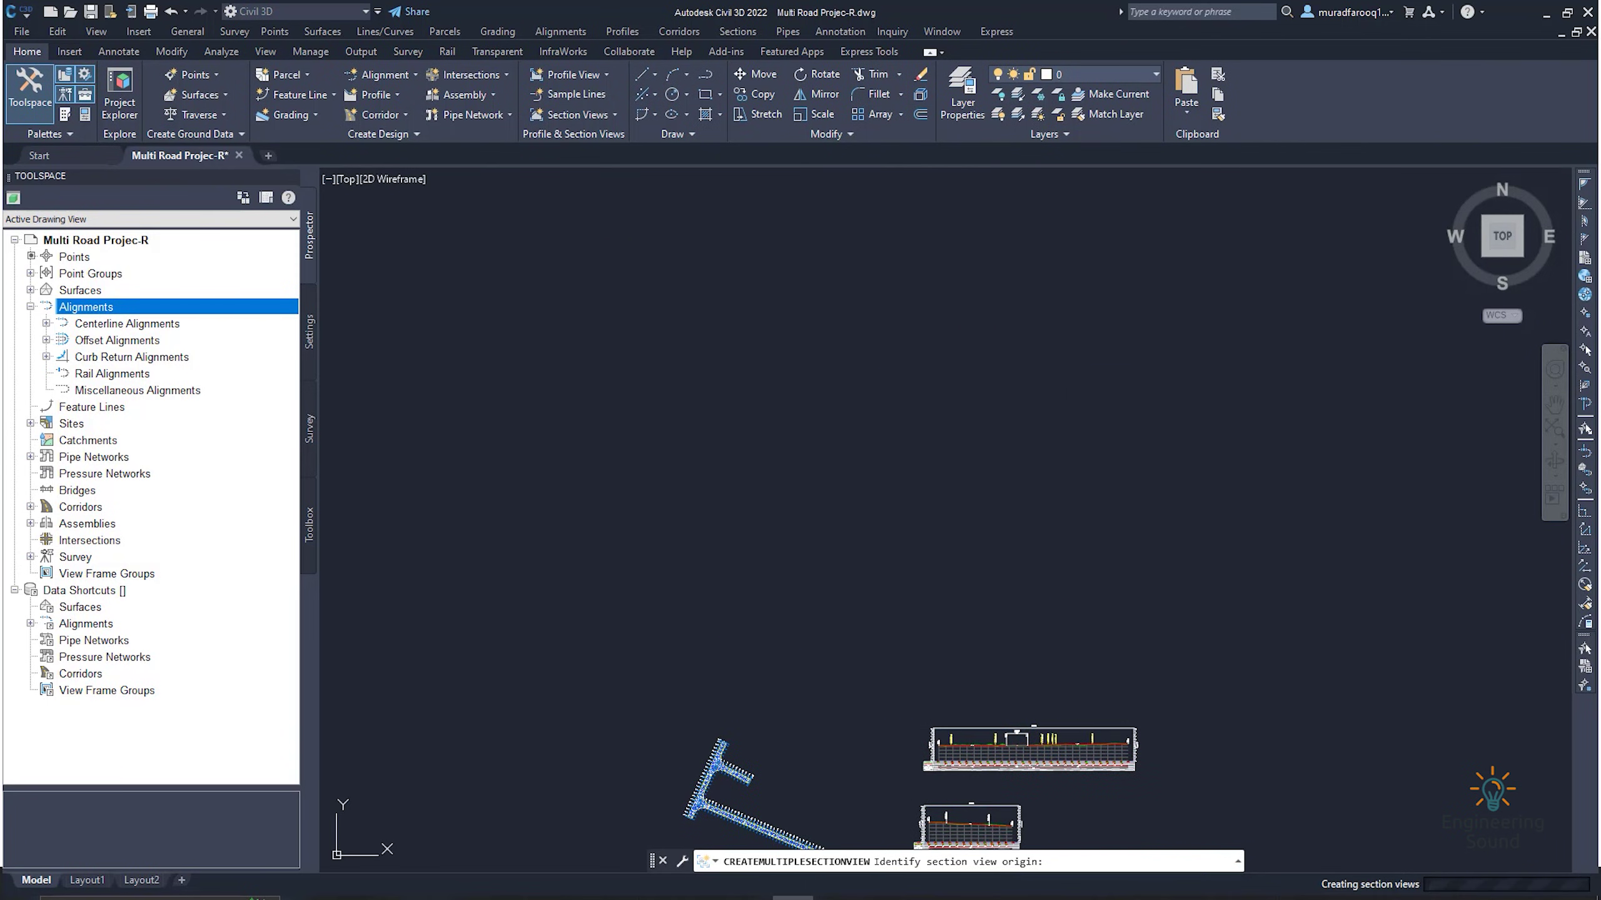
left_click(986, 396)
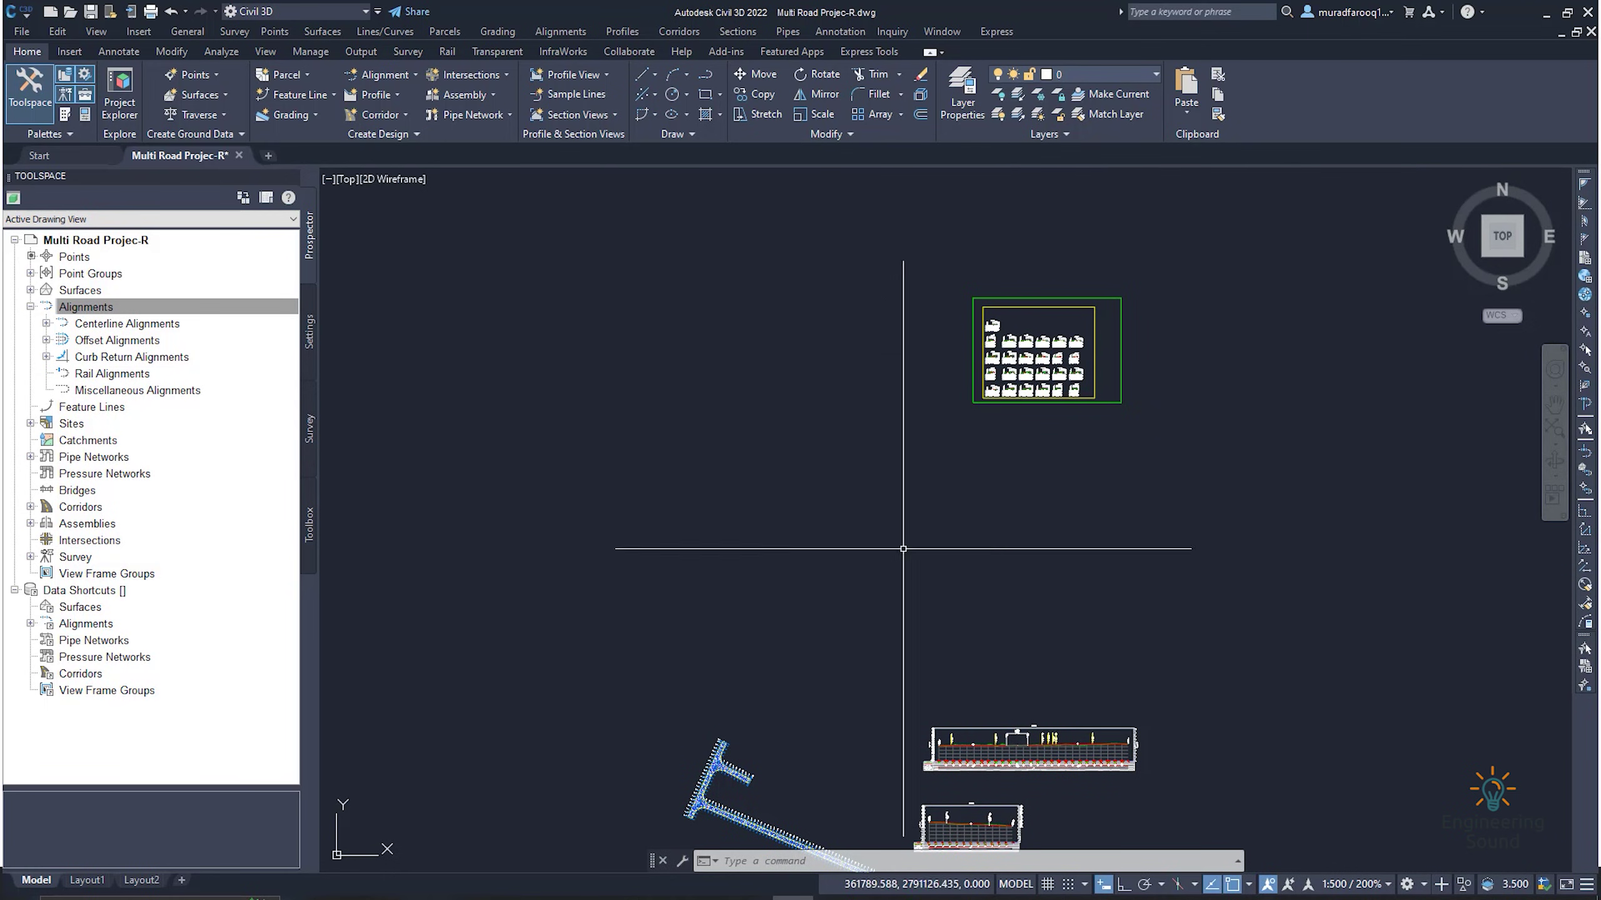
- Examine the Road-1 cross sections on the sheet, including their data bands, station titles and cut and fill area tables
scroll(946, 391, "up", 6)
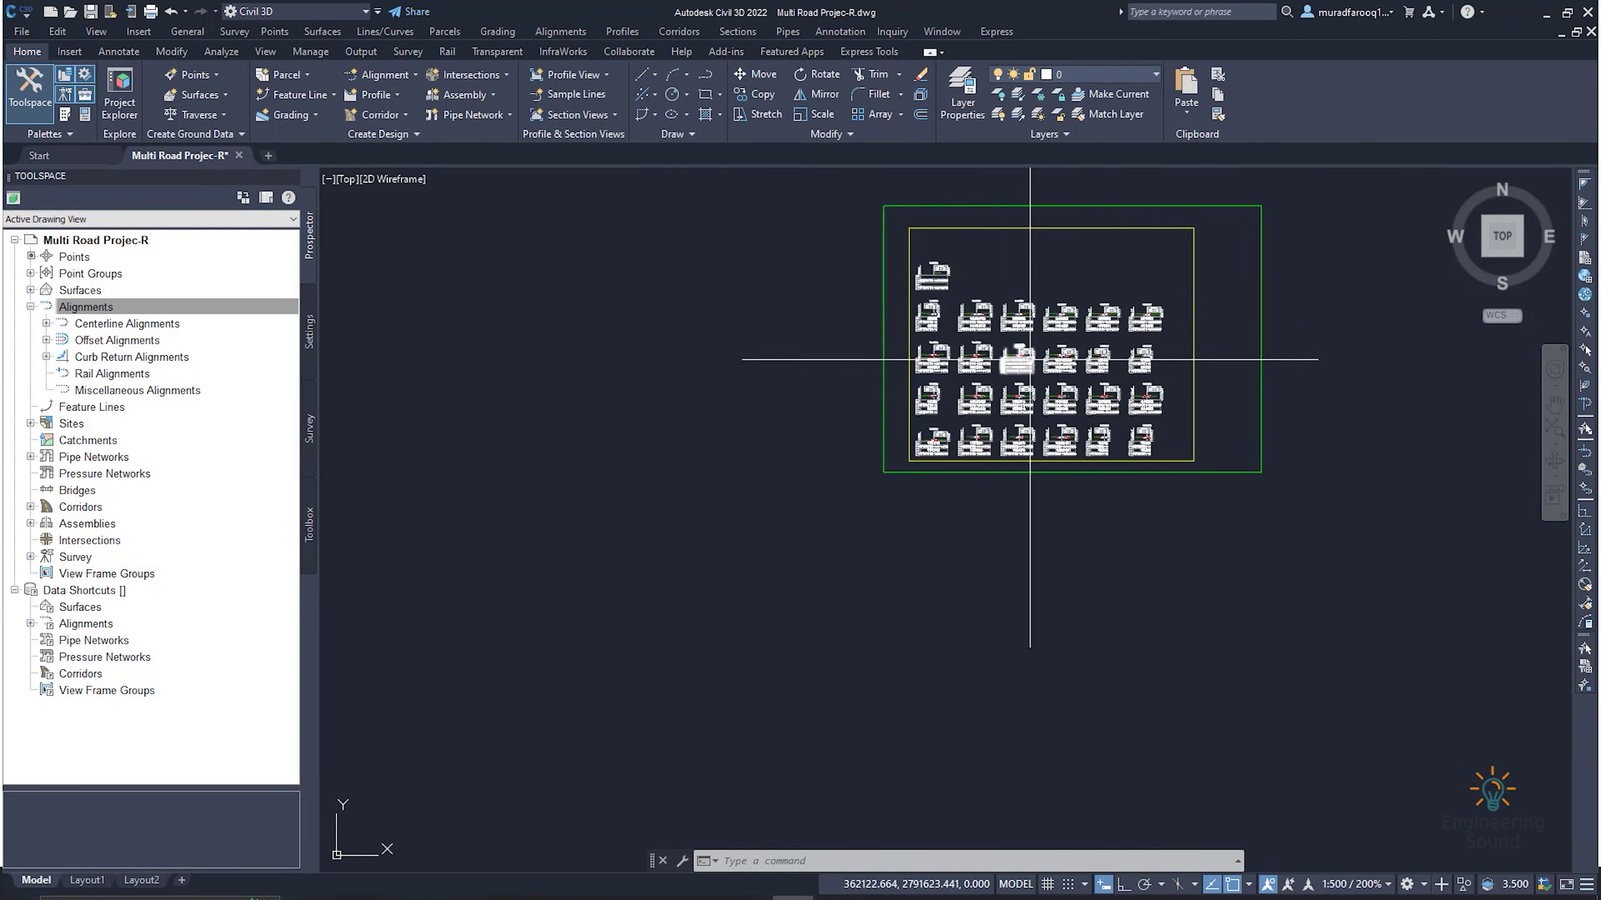
scroll(841, 452, "up", 7)
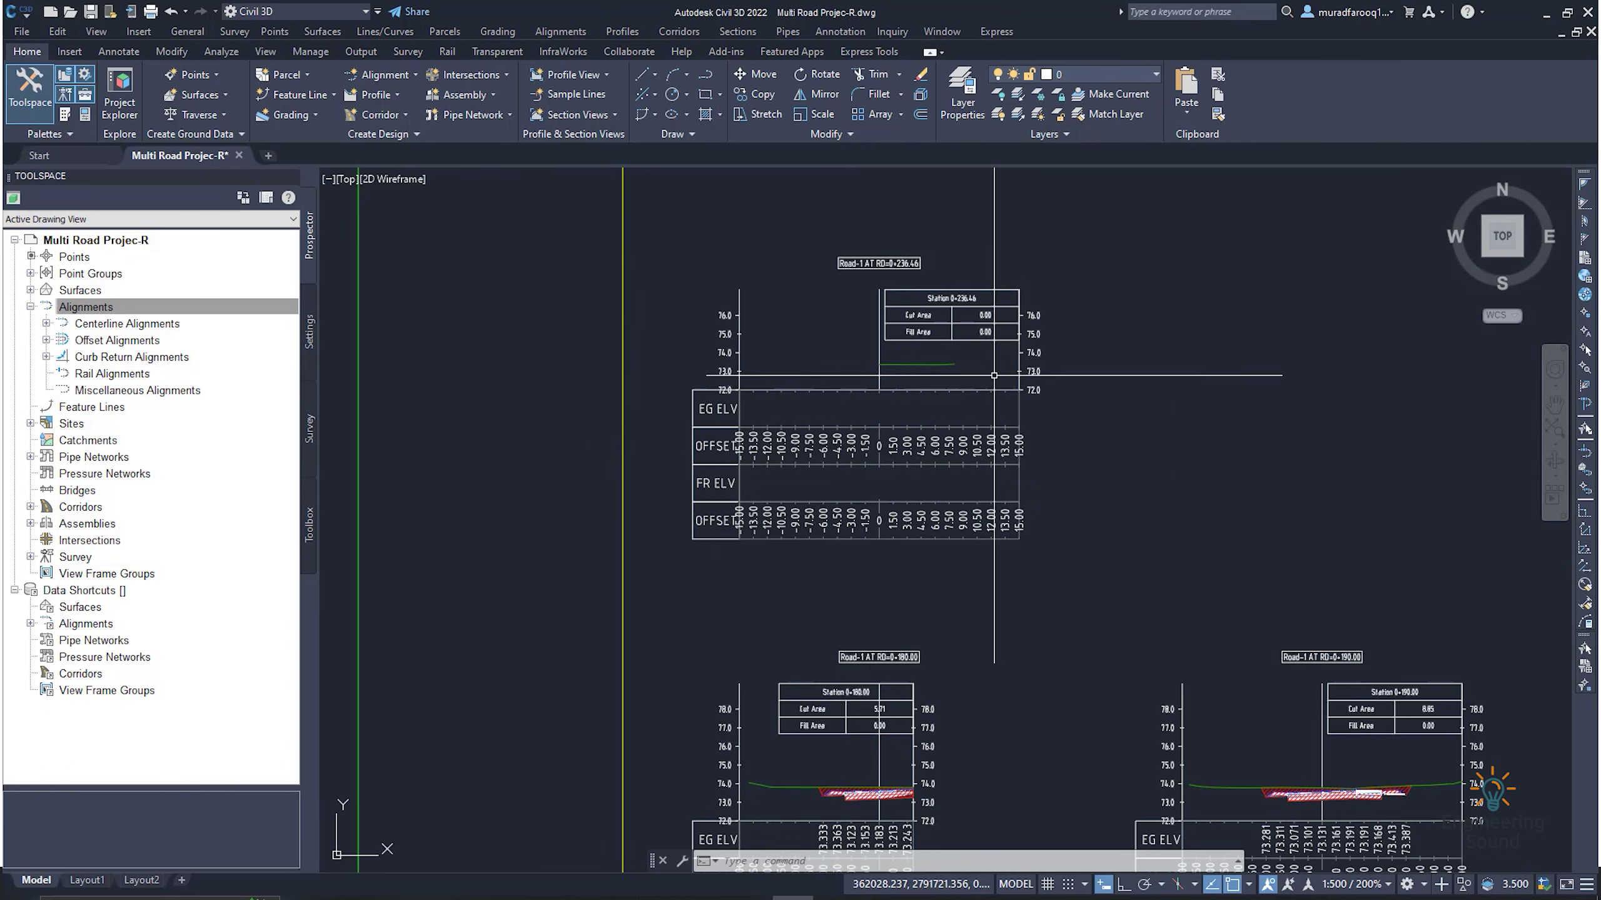
scroll(872, 474, "down", 6)
middle_click_drag(871, 474, 881, 427)
scroll(973, 594, "up", 8)
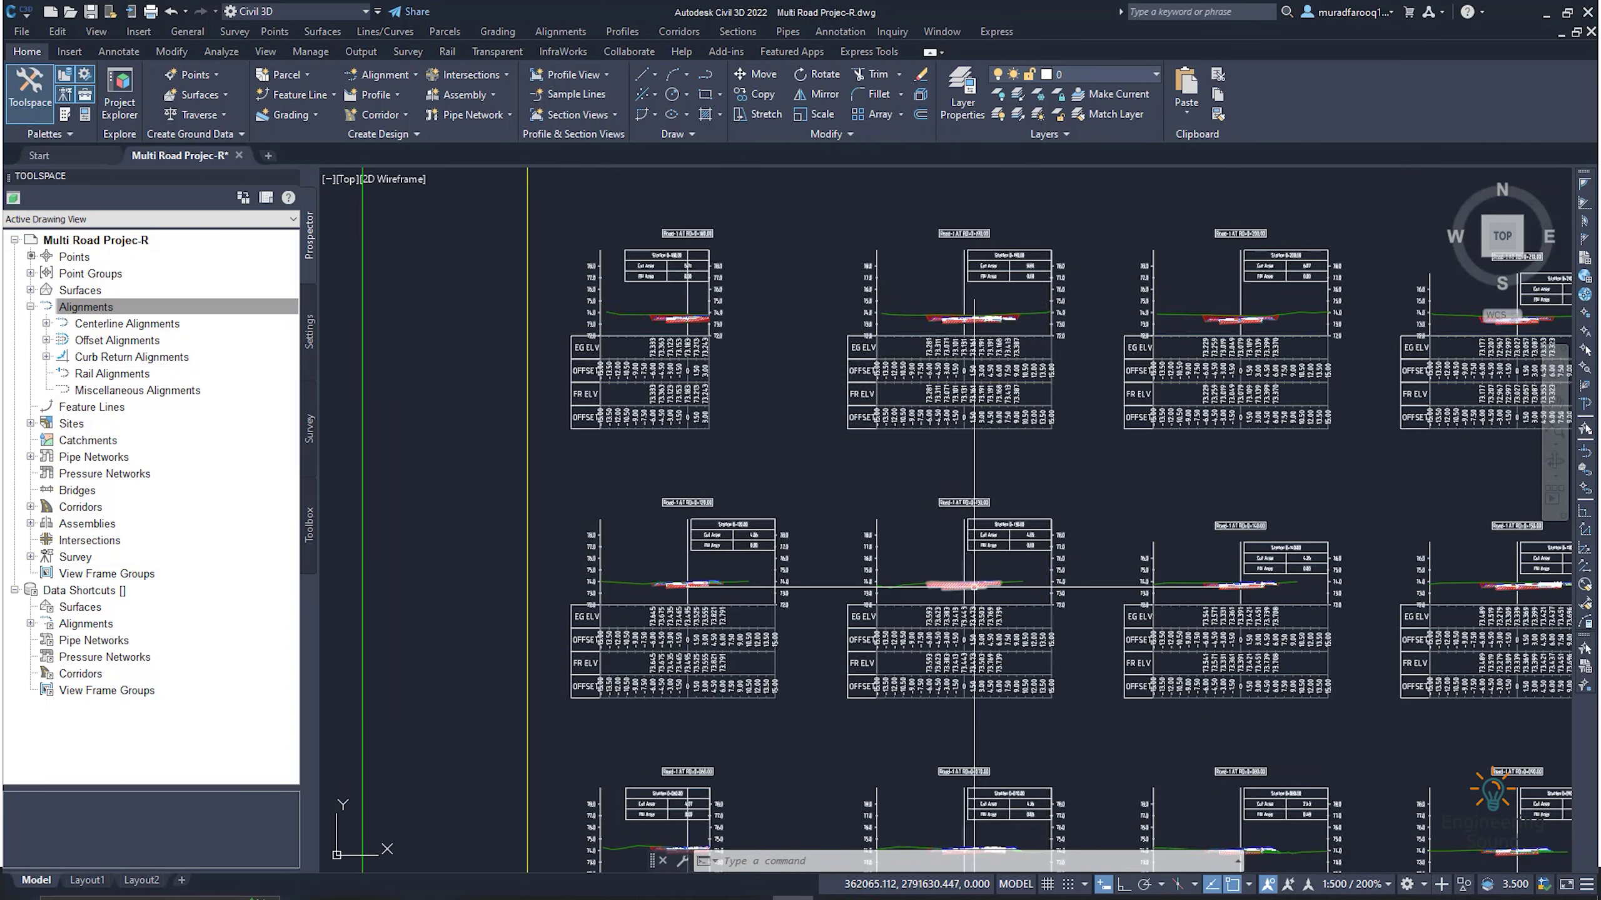
scroll(972, 593, "down", 9)
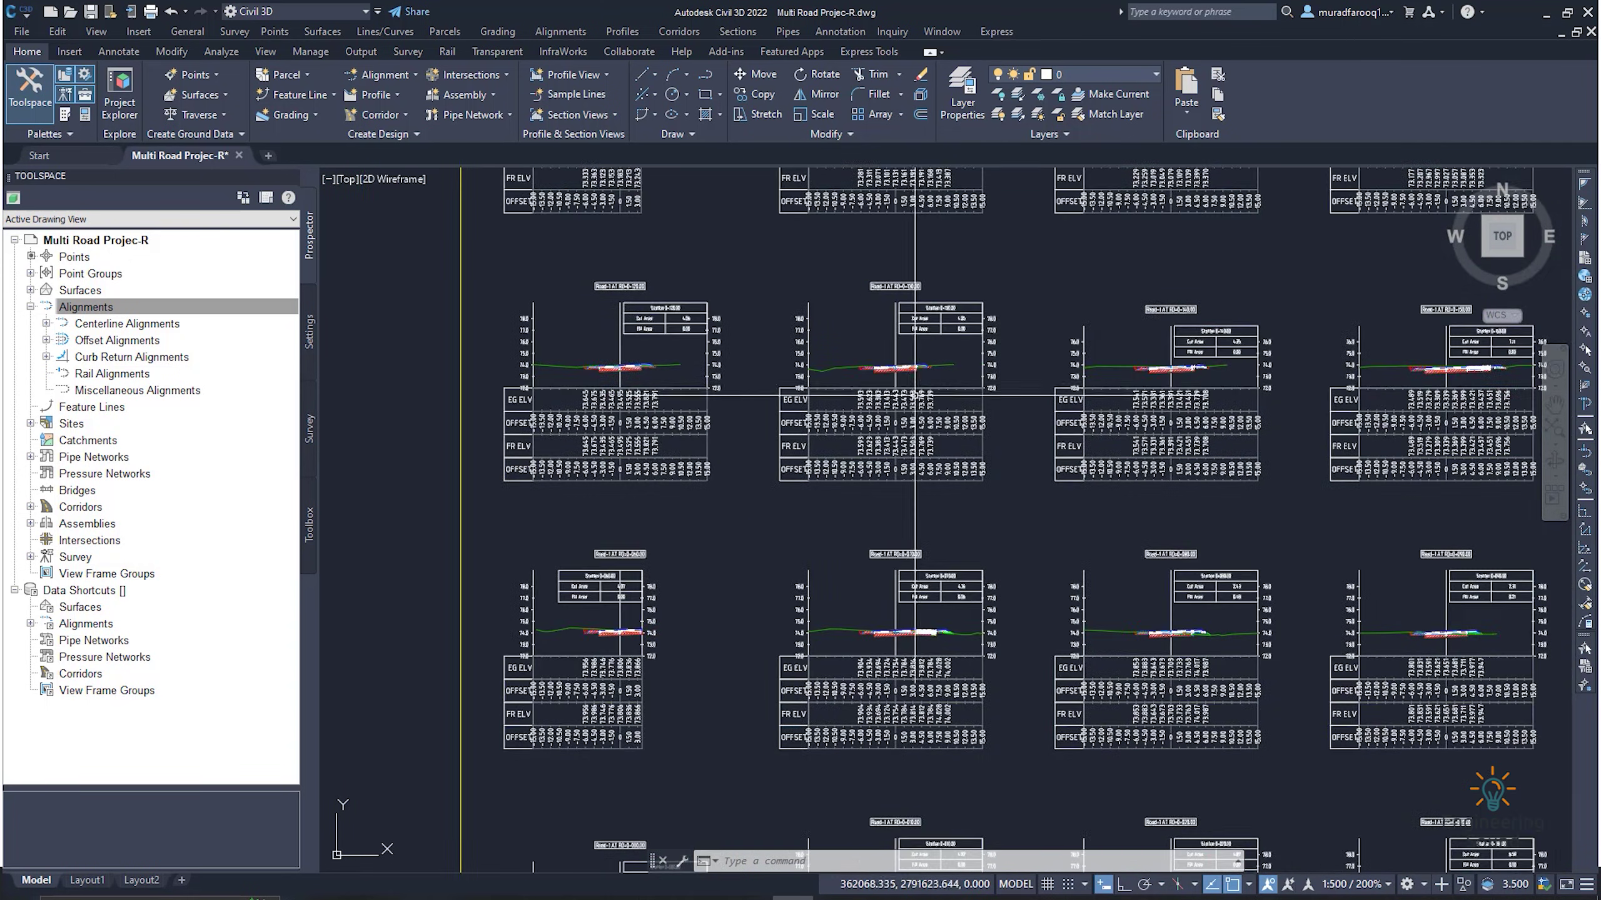
middle_click_drag(947, 524, 996, 496)
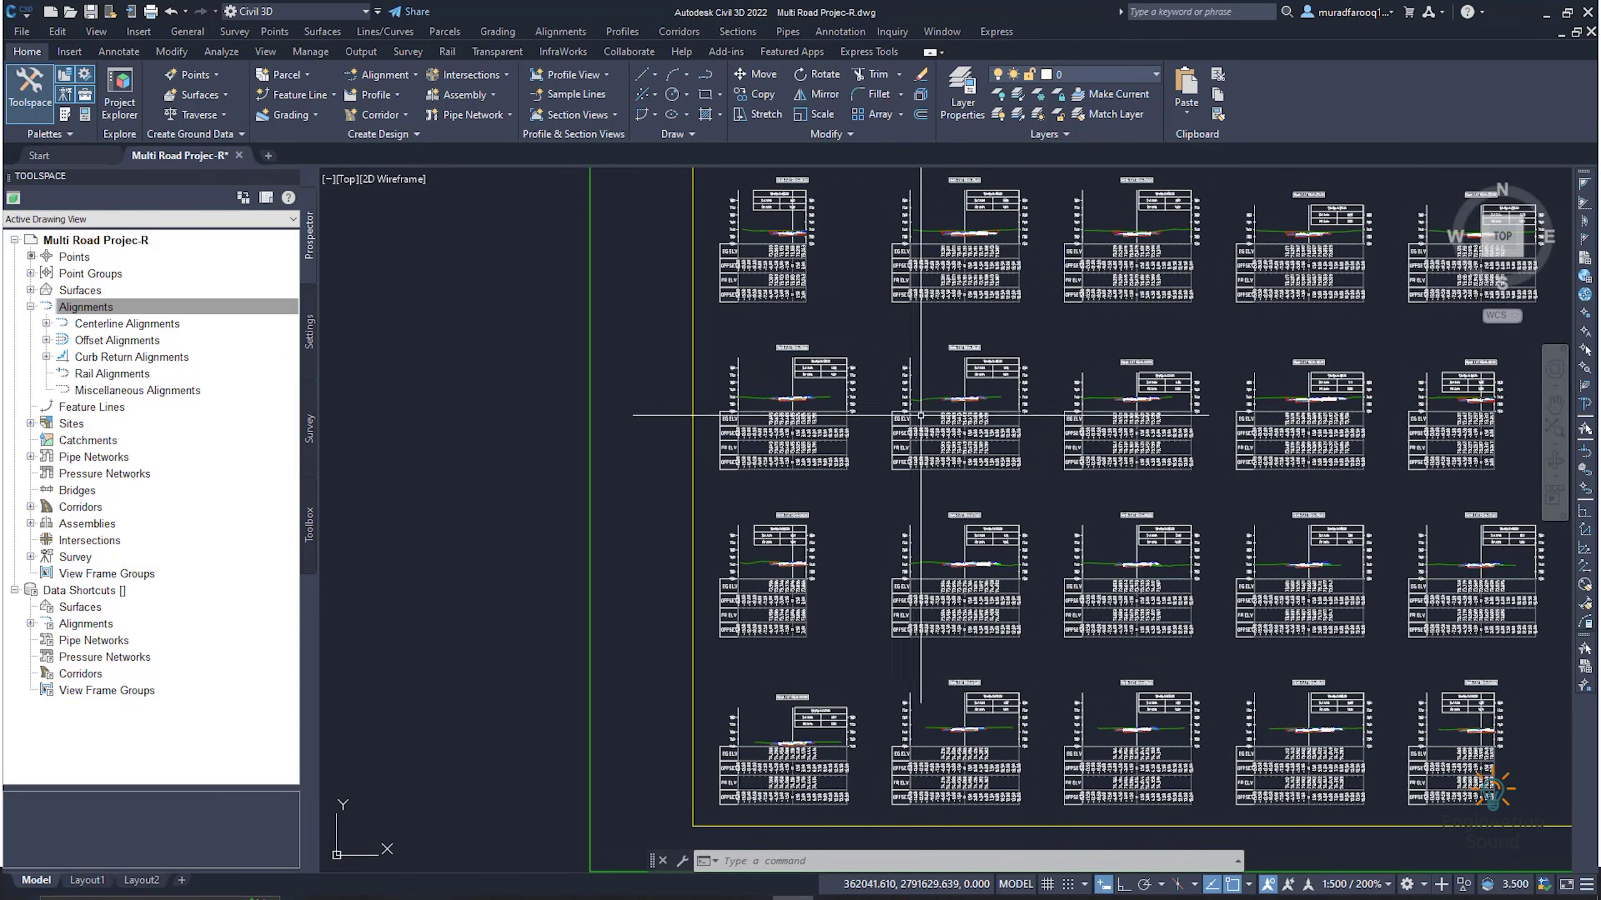
scroll(791, 400, "up", 4)
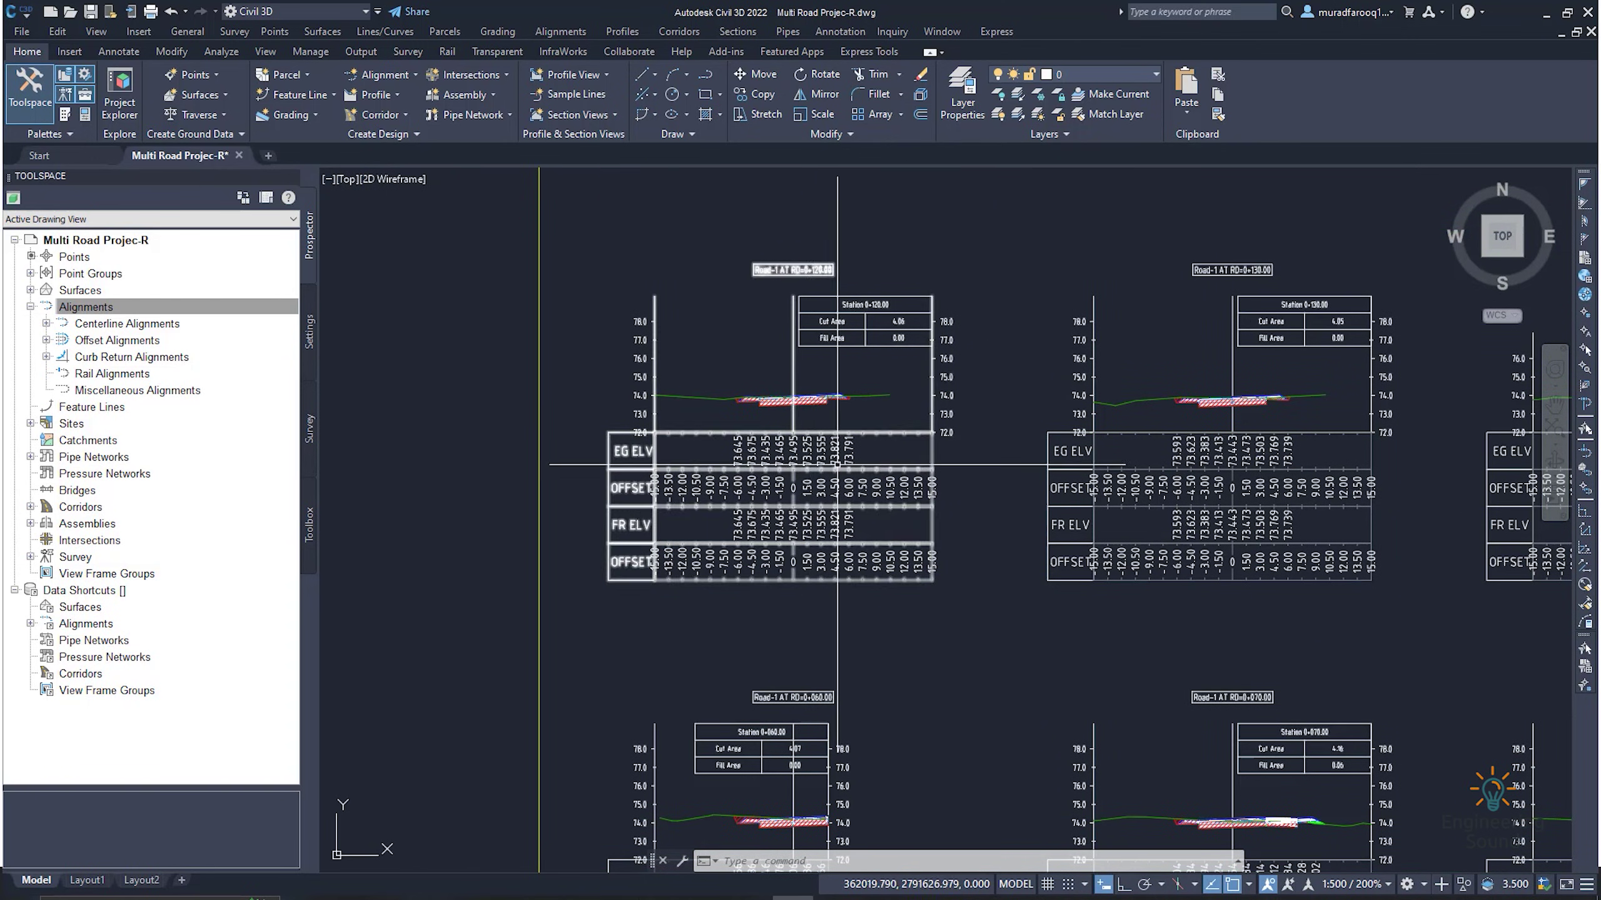
left_click(792, 375)
scroll(819, 397, "down", 6)
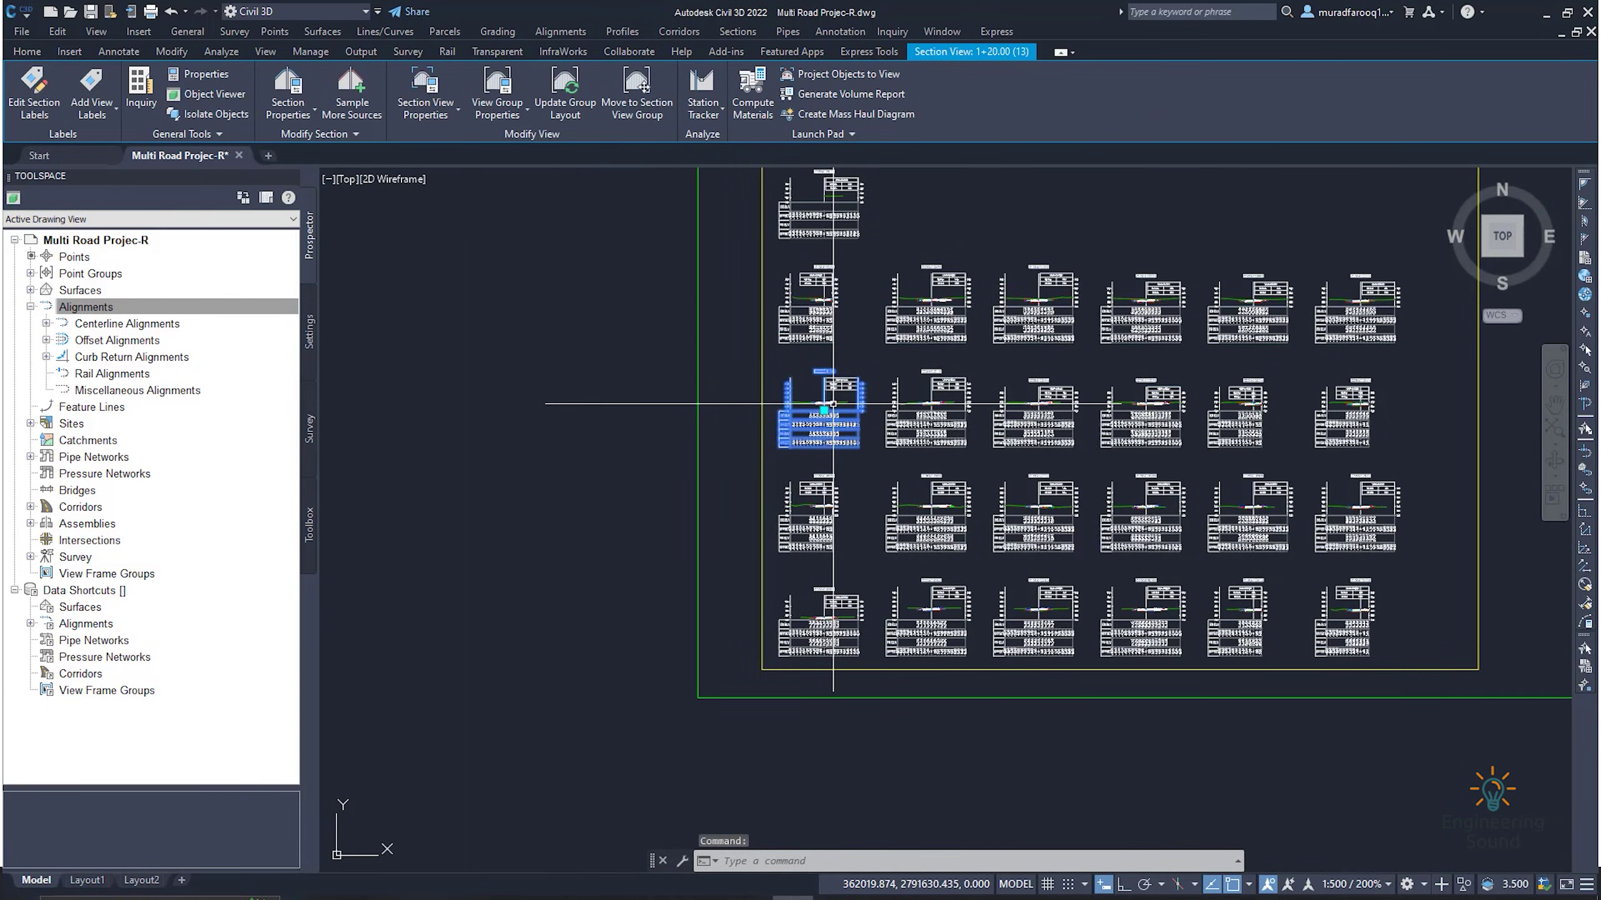
scroll(1190, 562, "down", 6)
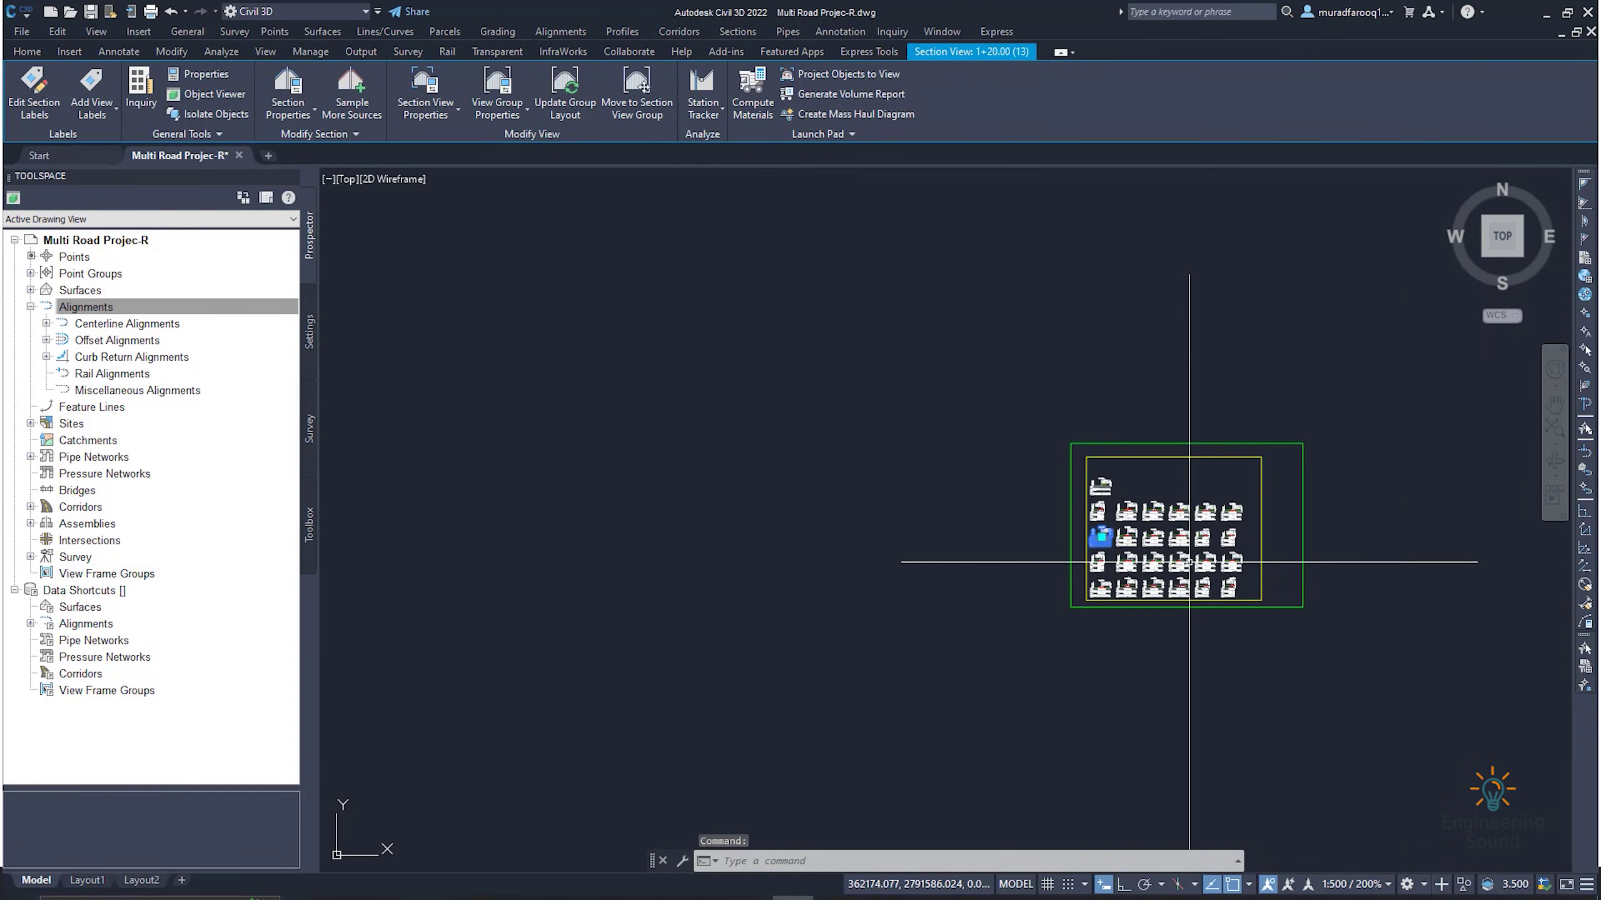
middle_click_drag(1189, 561, 928, 575)
scroll(917, 546, "up", 2)
key("Escape")
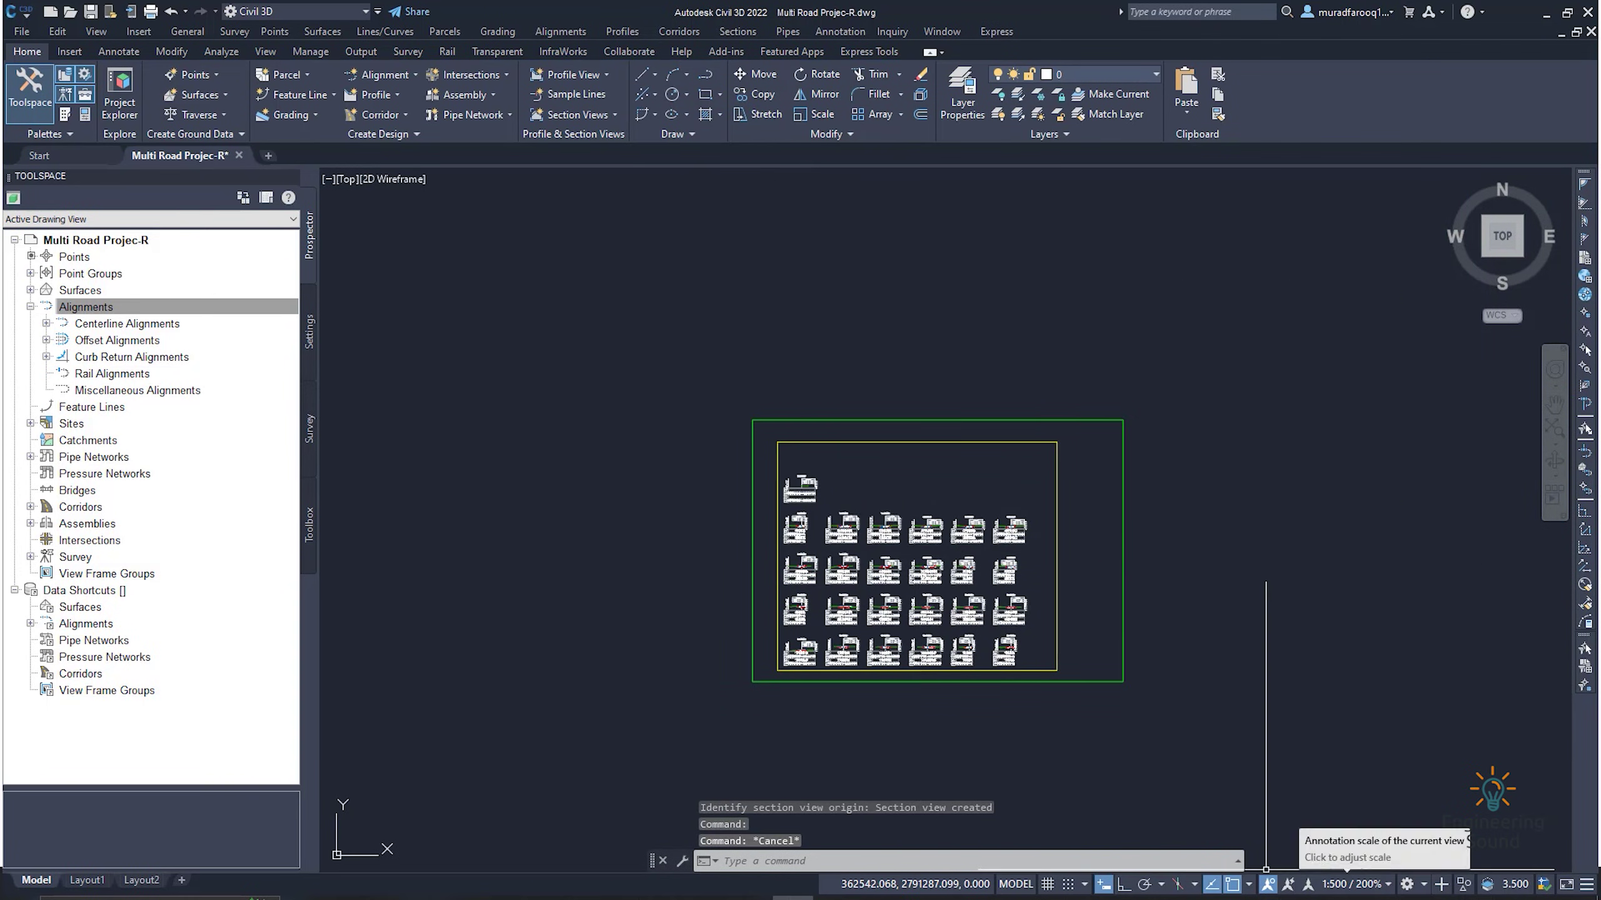
- Set the annotation scale to 1:200 and update the layout of the section view group
left_click(1368, 886)
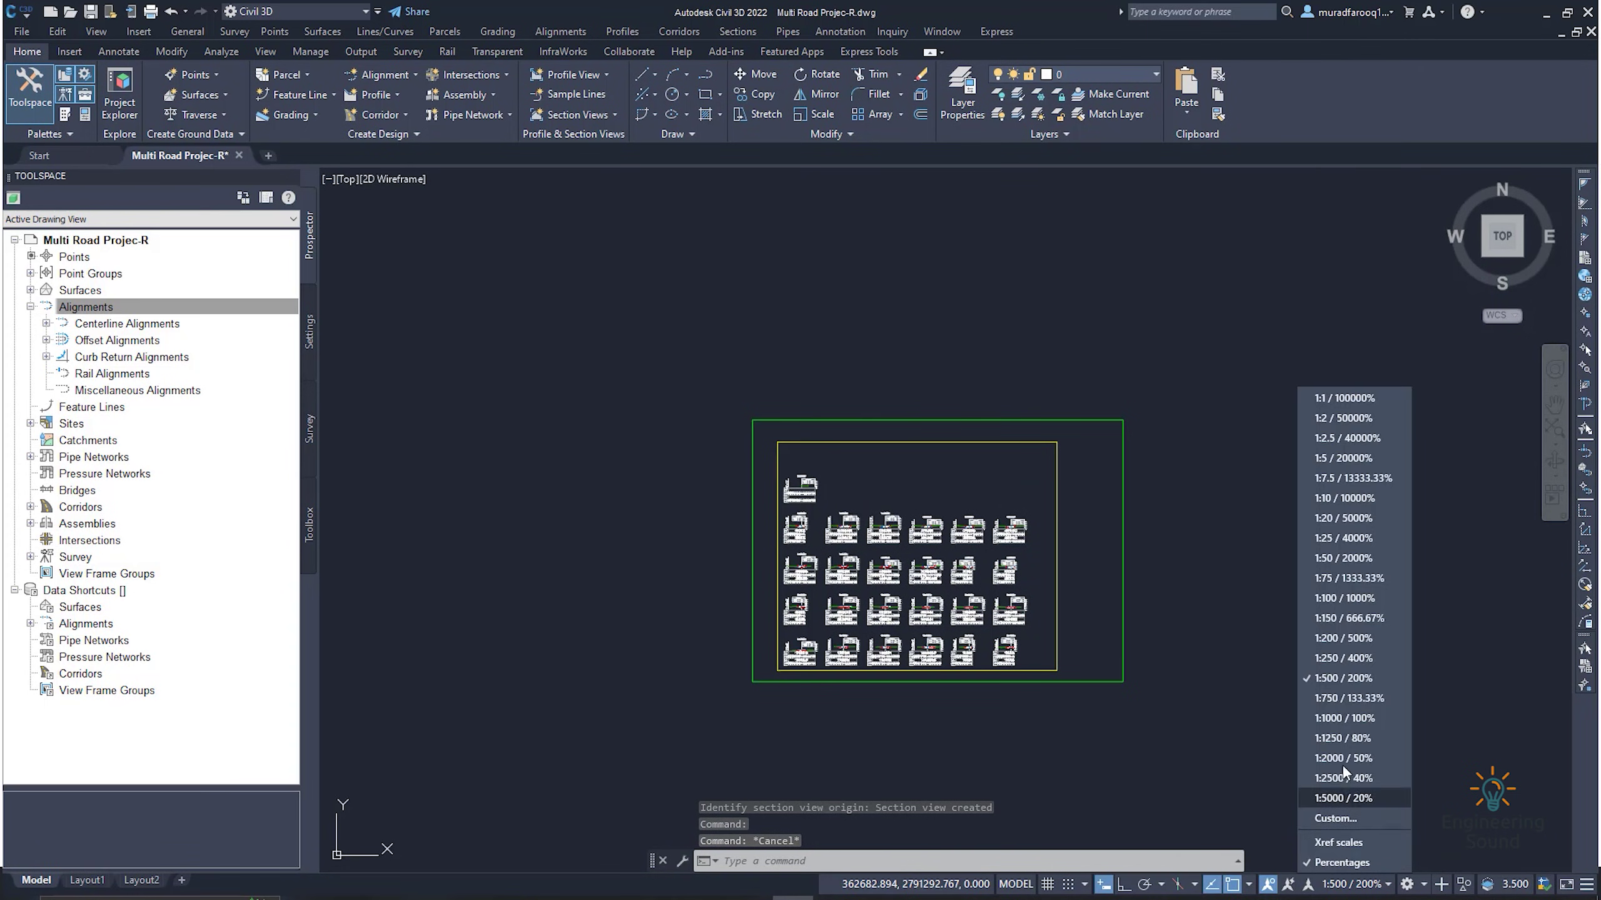
left_click(1350, 635)
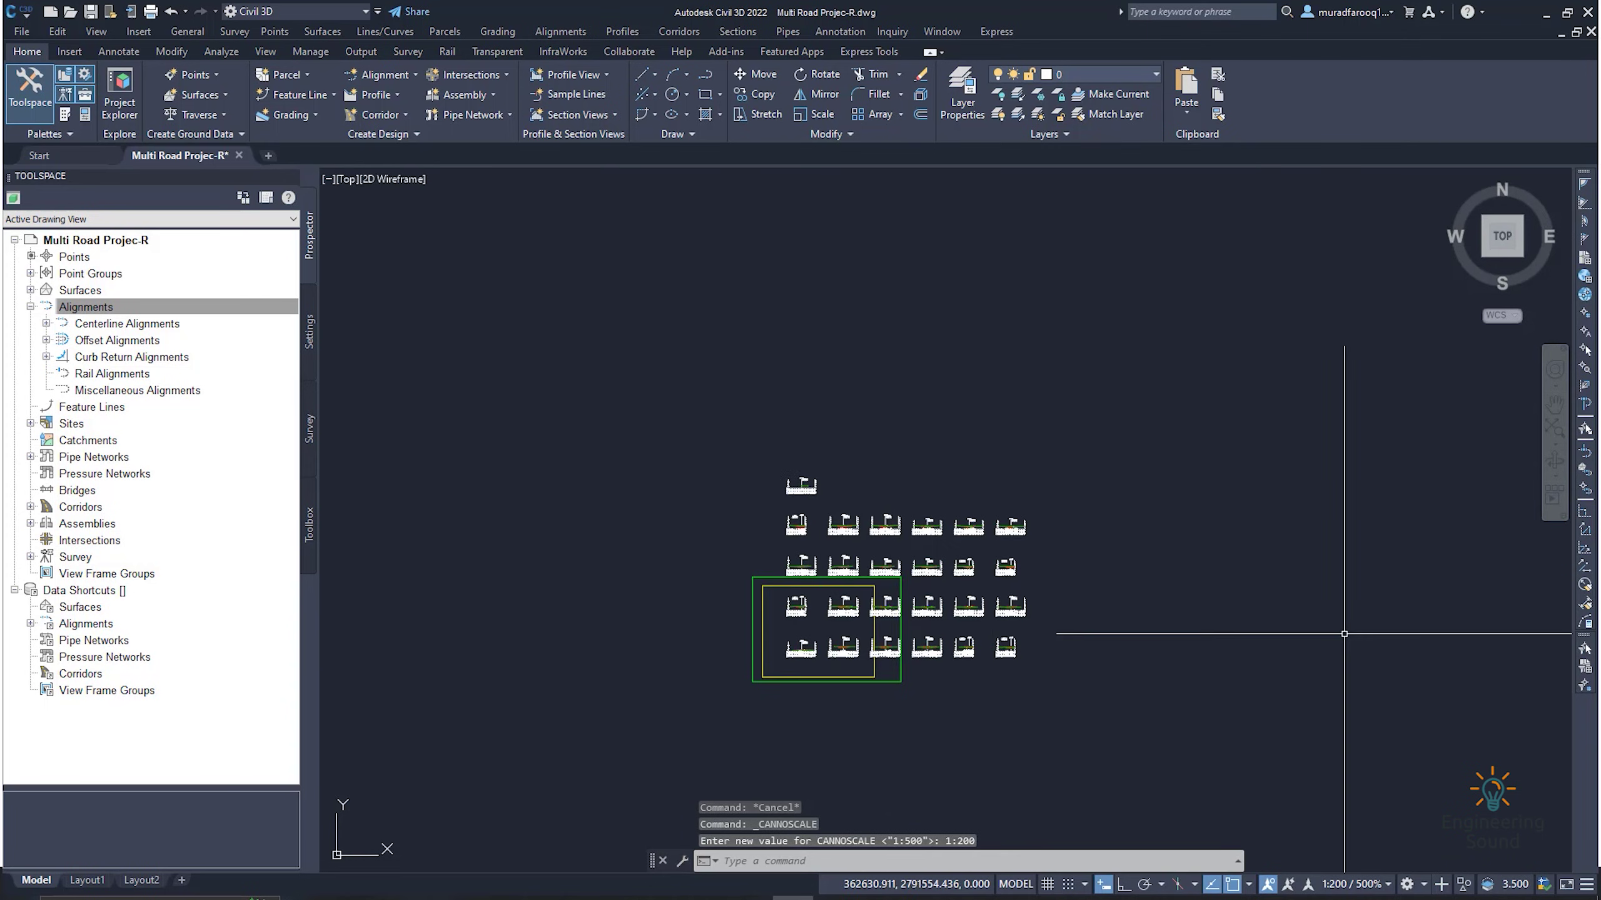
scroll(970, 542, "up", 4)
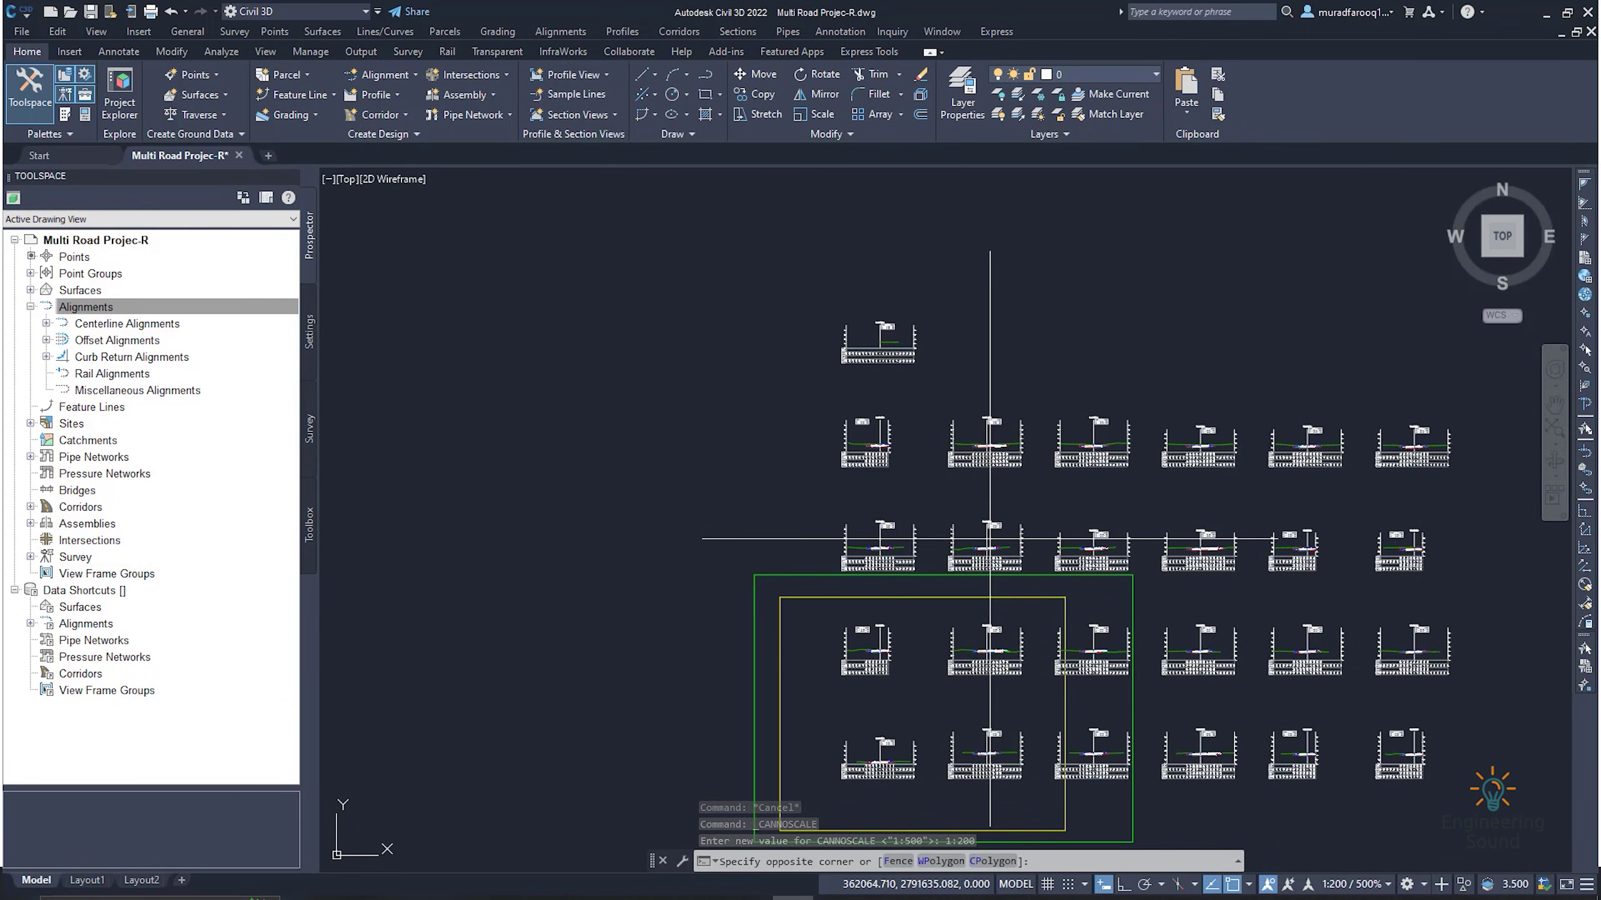
left_click(989, 542)
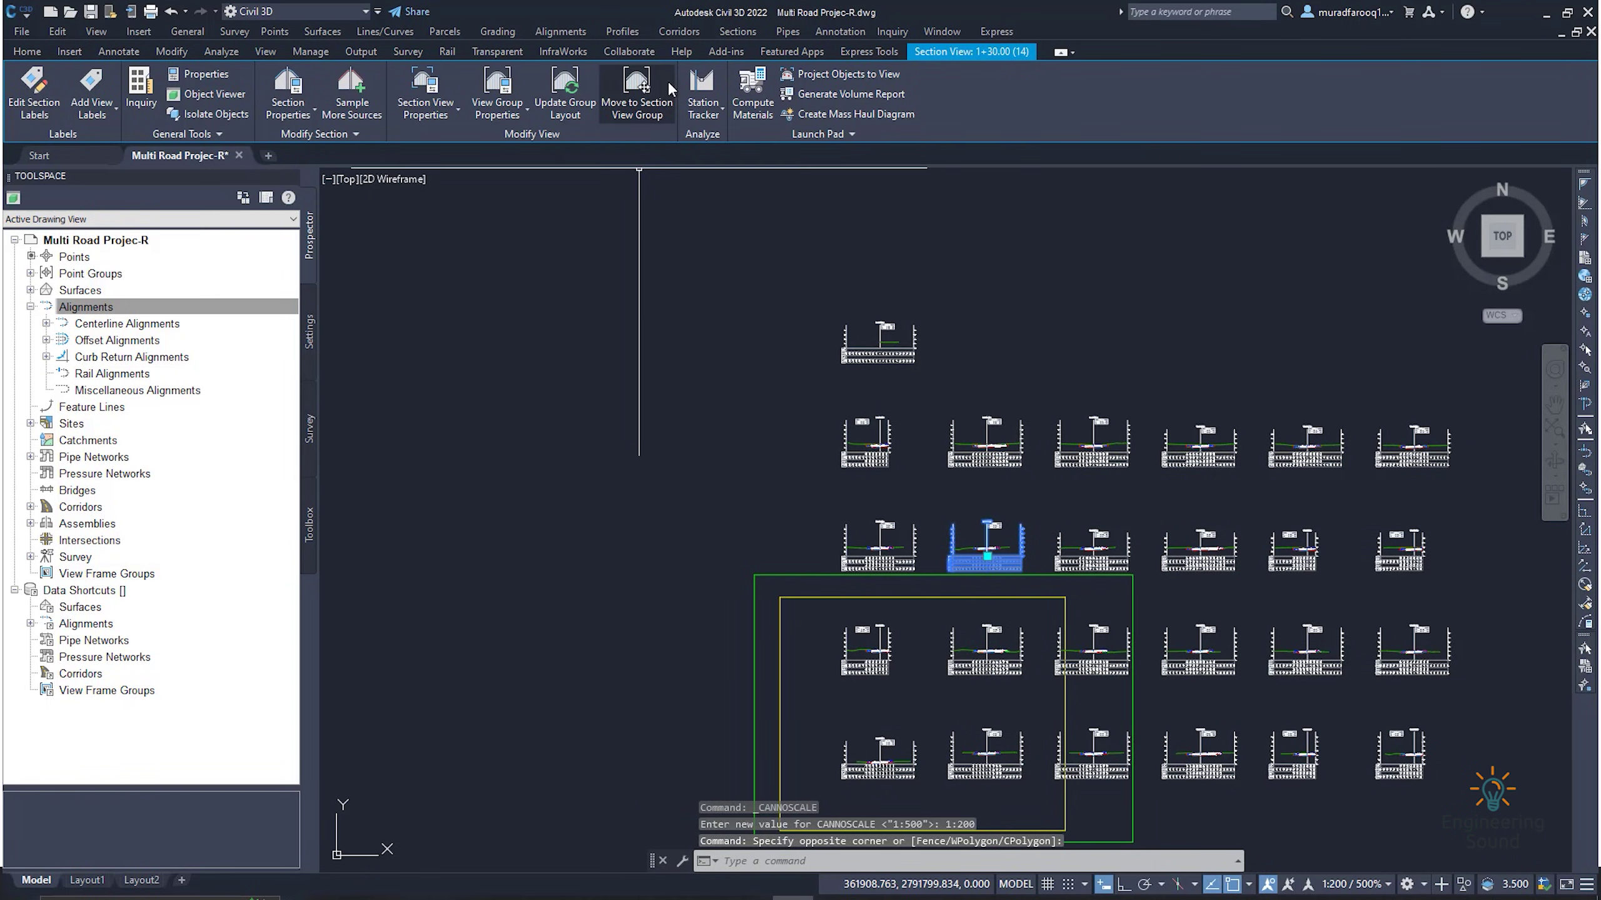
right_click(660, 258)
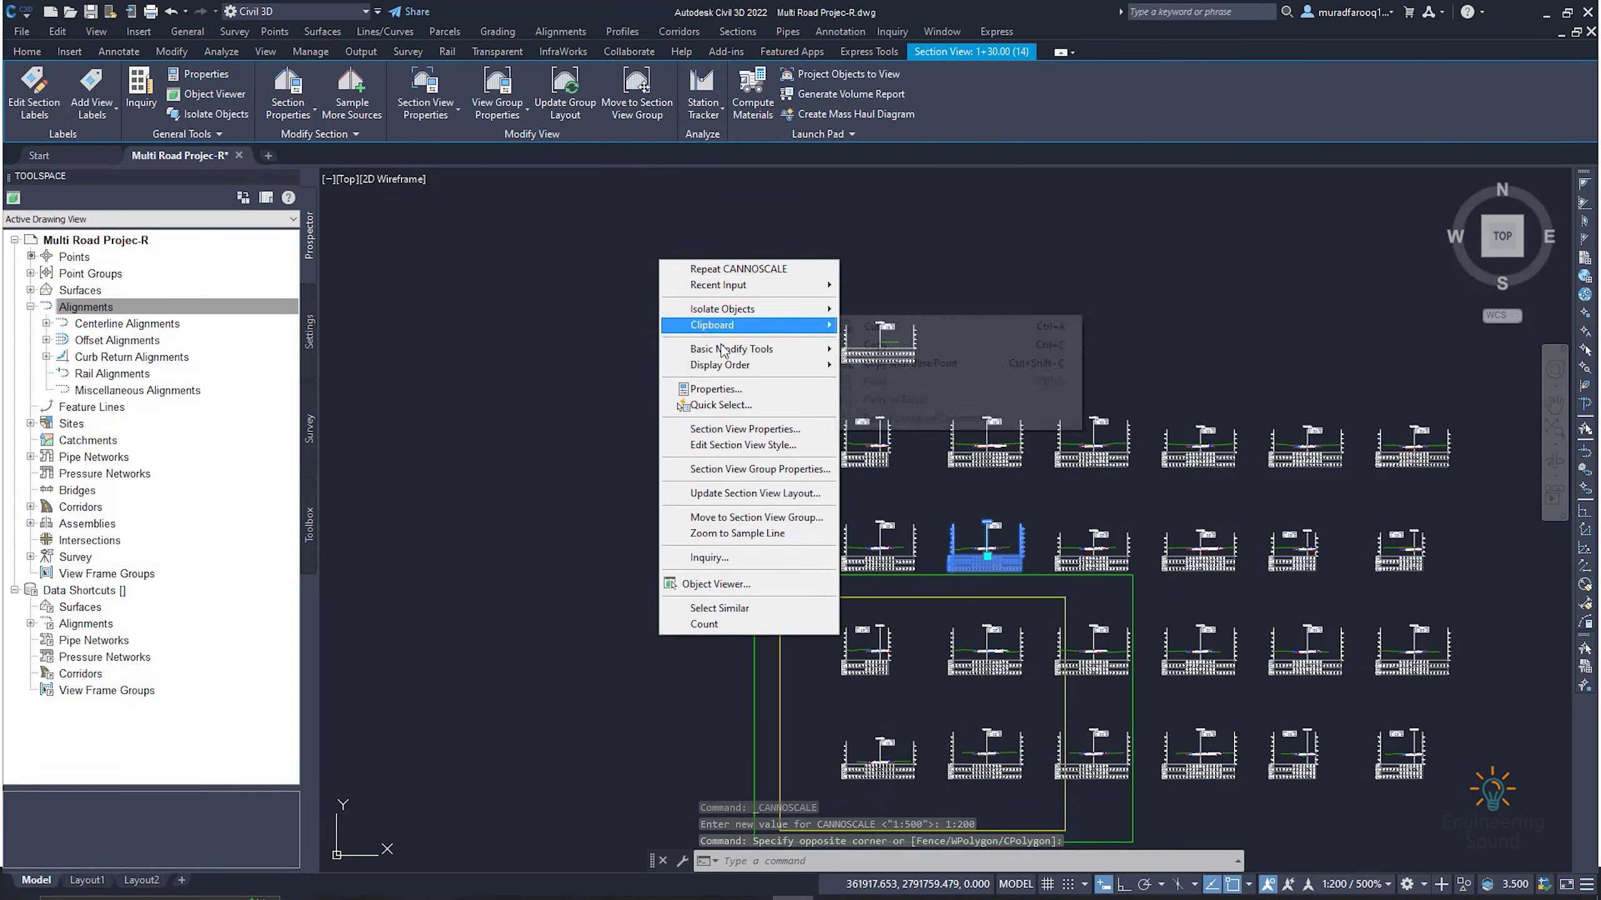
left_click(740, 495)
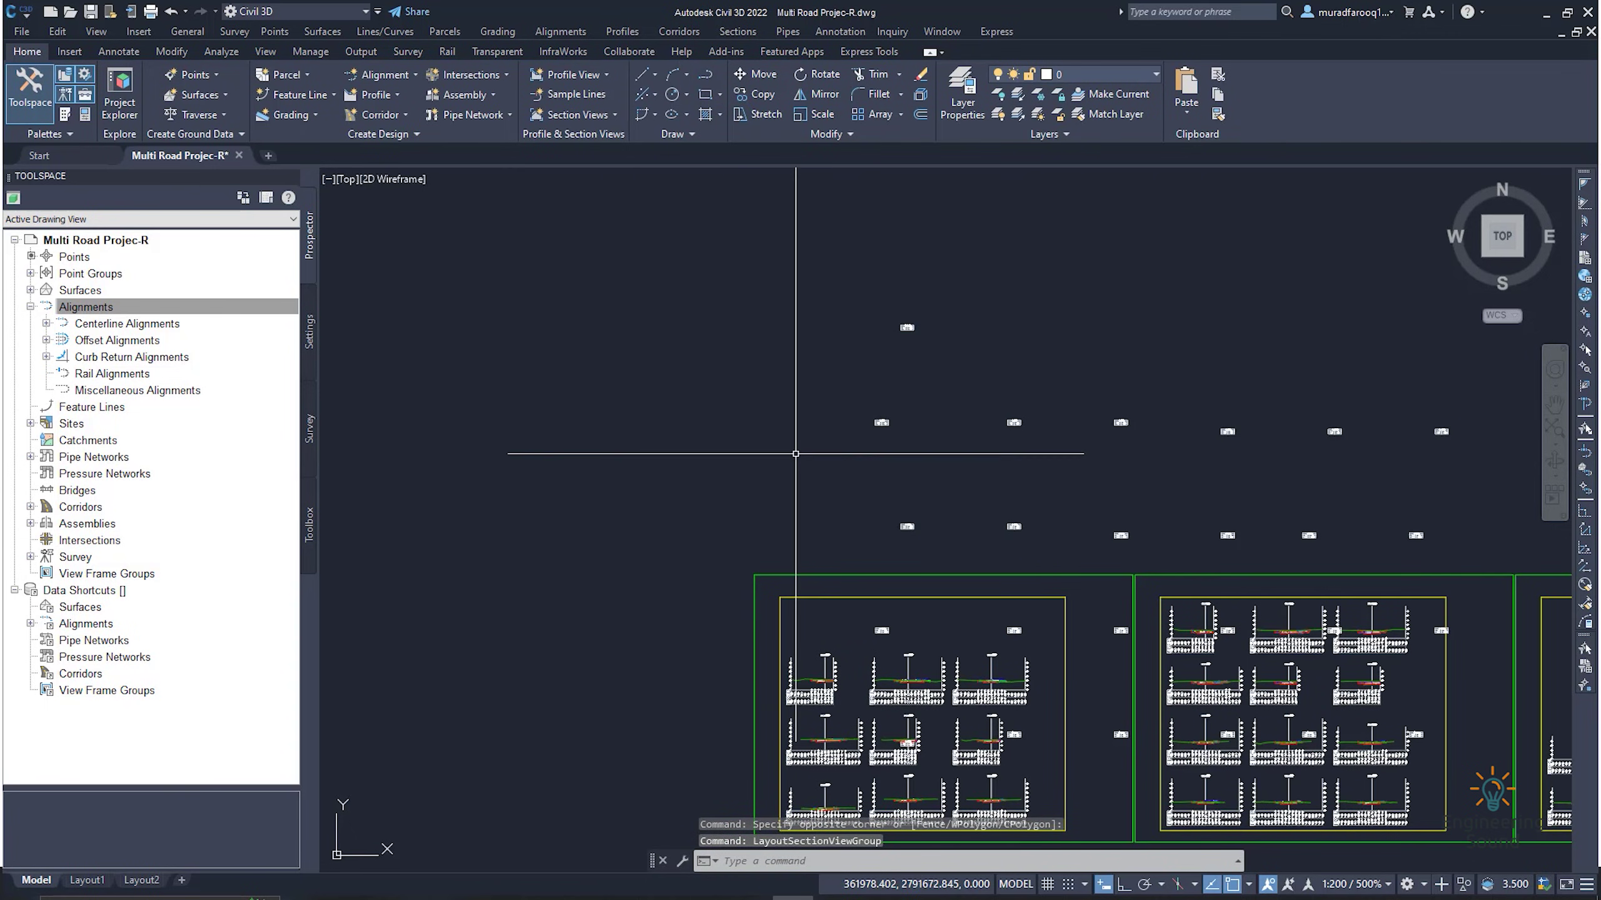
- Update the section view group layout again to realign the volume tables with their section views
scroll(903, 630, "up", 4)
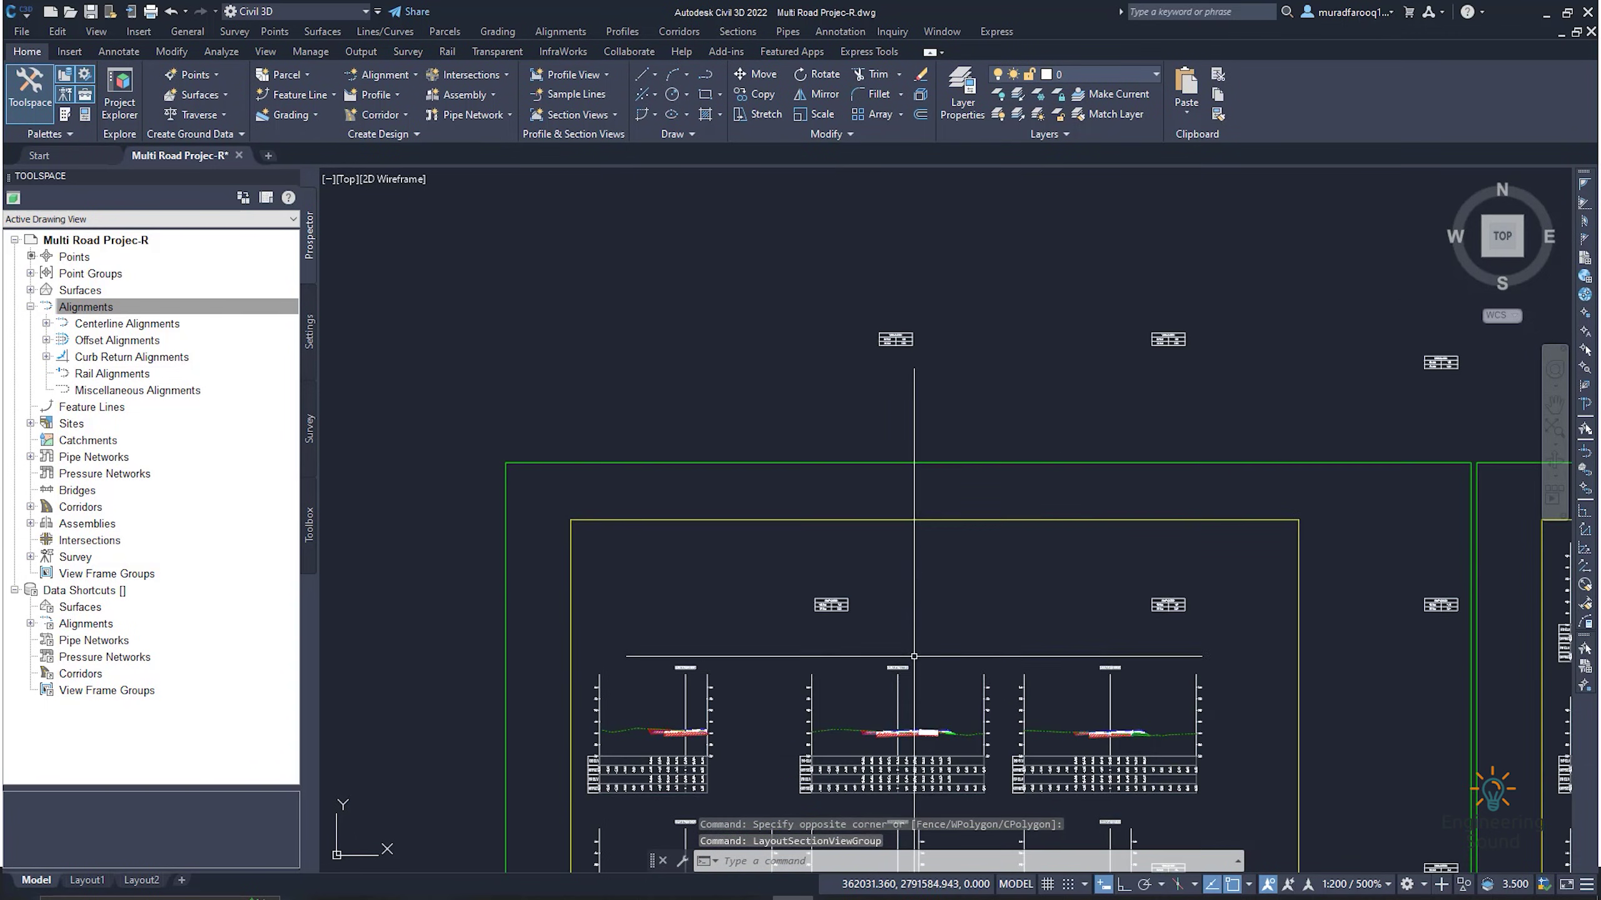
left_click(897, 687)
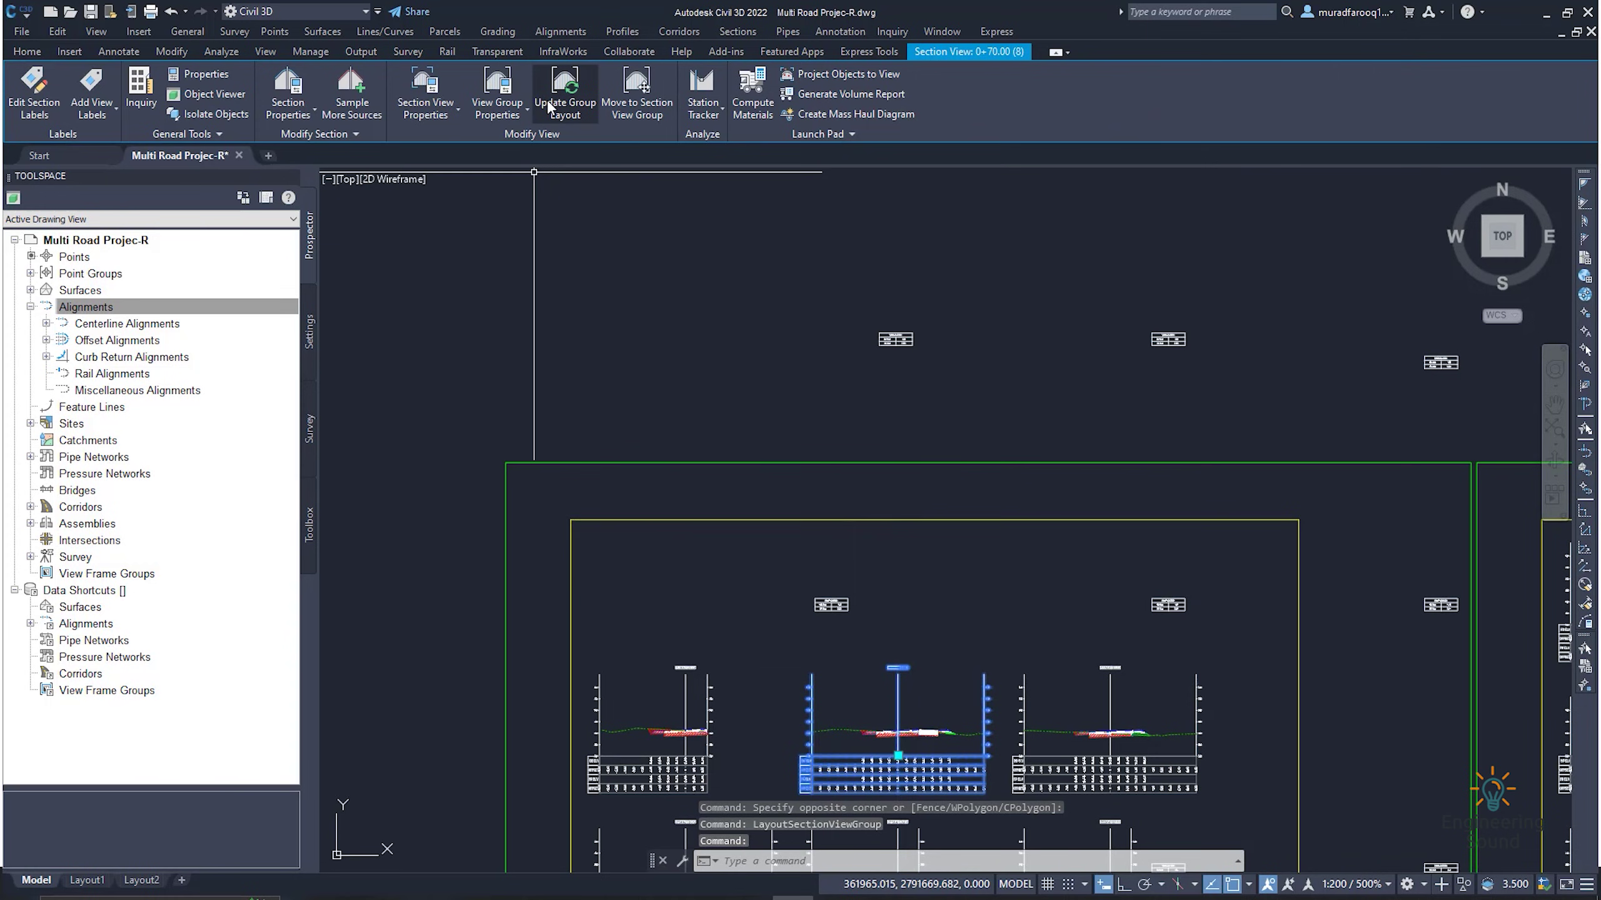
left_click(565, 123)
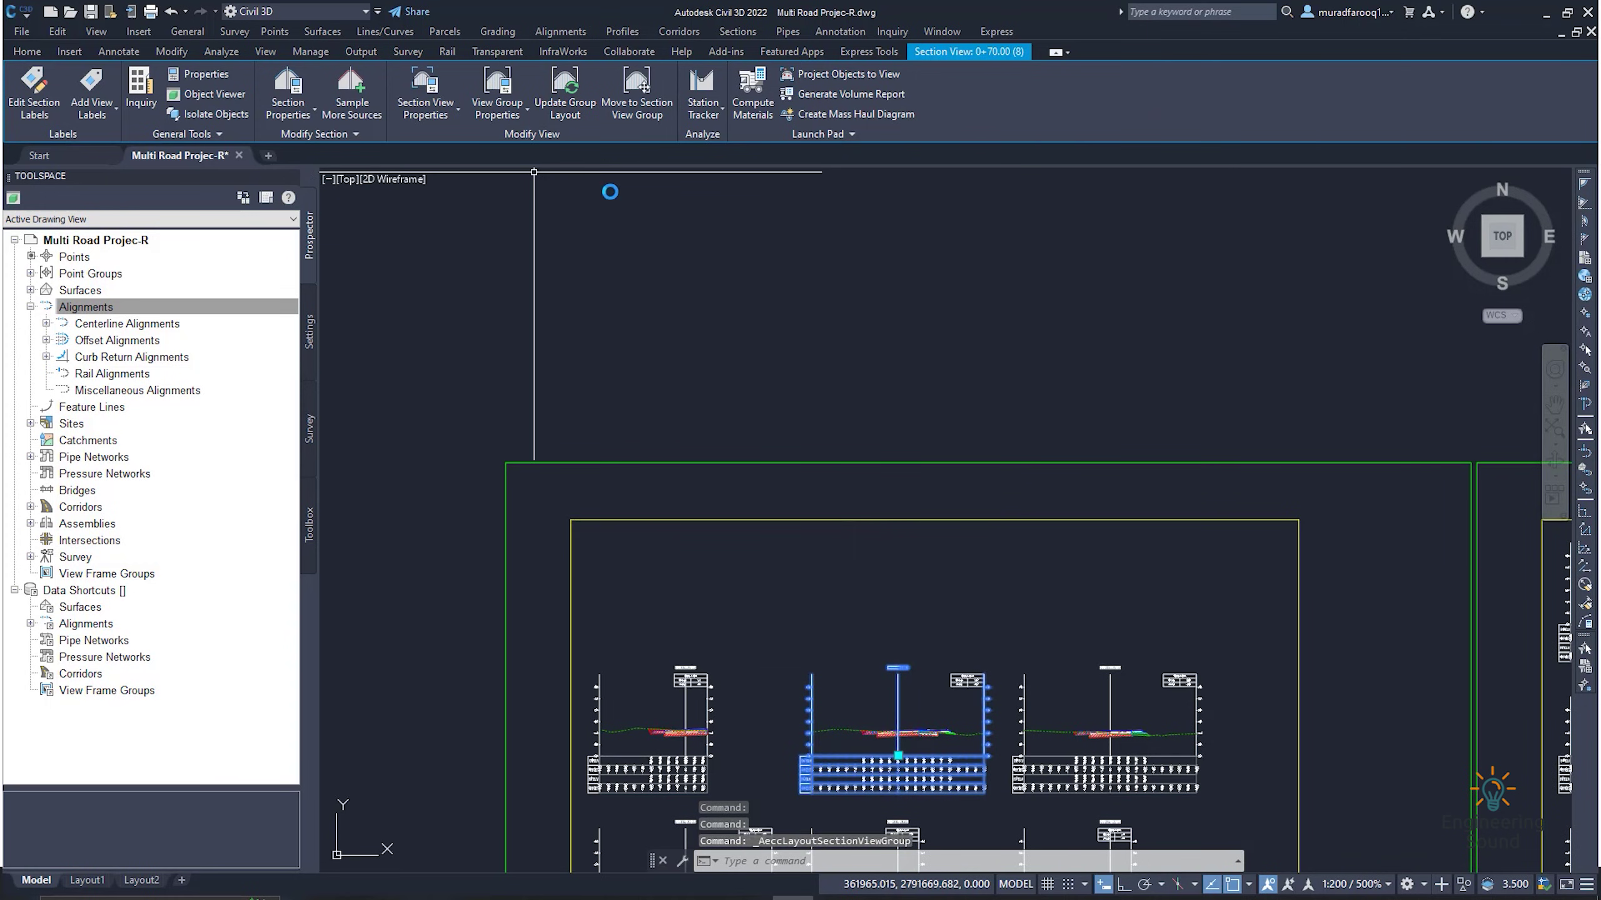
- Set the annotation scale to 1:150 and inspect how the section views fit their sheet frames
scroll(857, 378, "down", 3)
middle_click_drag(849, 479, 902, 449)
scroll(814, 372, "down", 3)
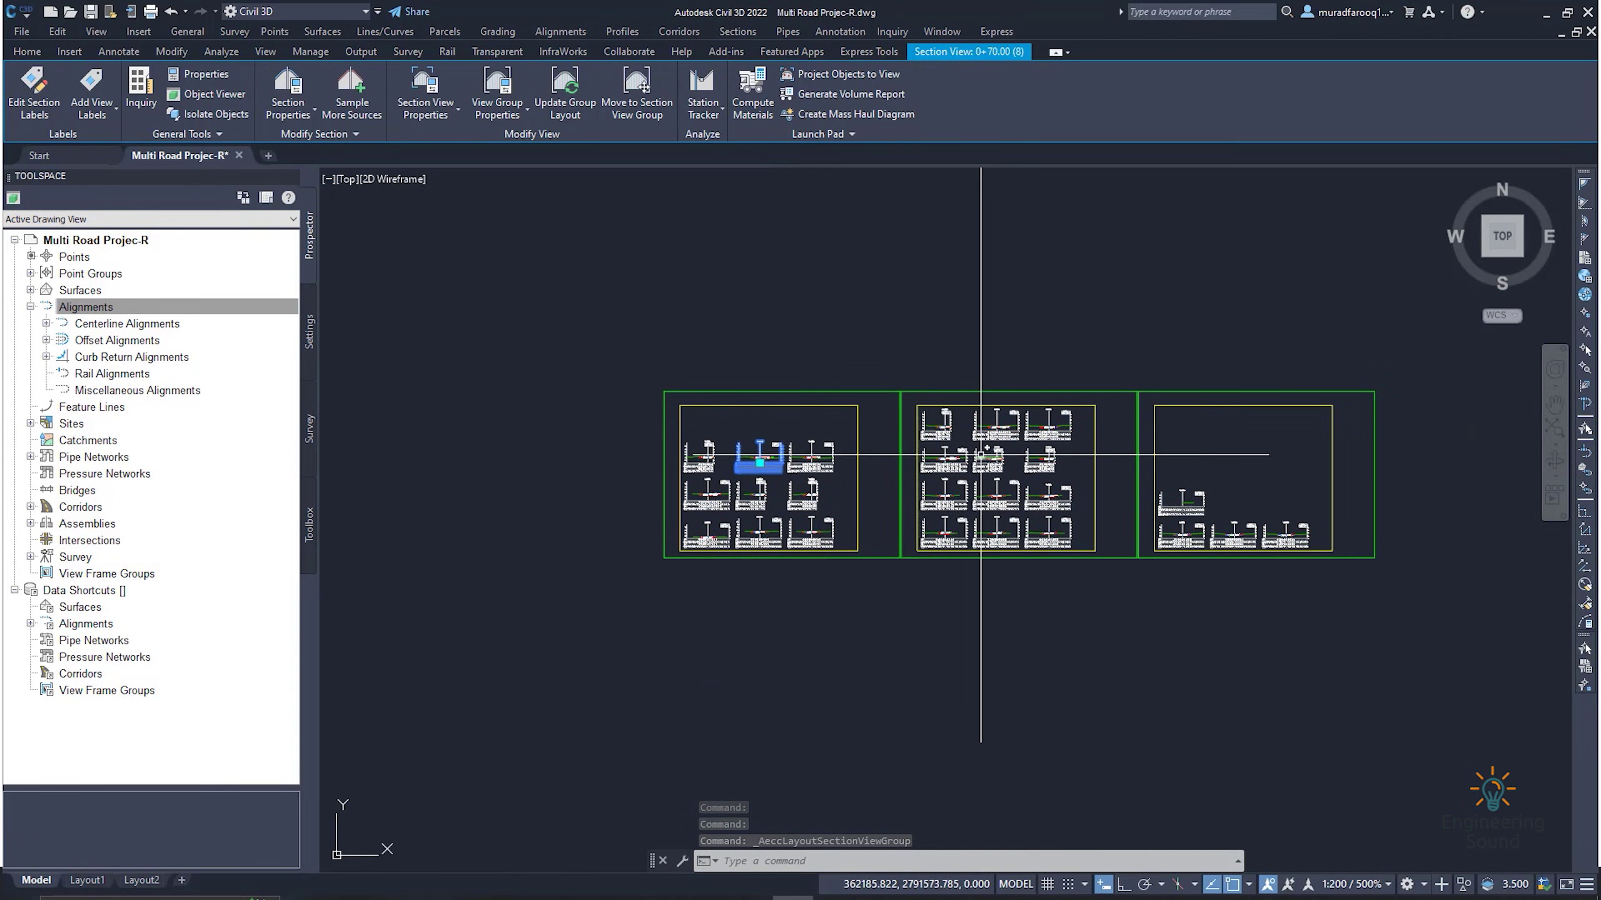
left_click(1388, 885)
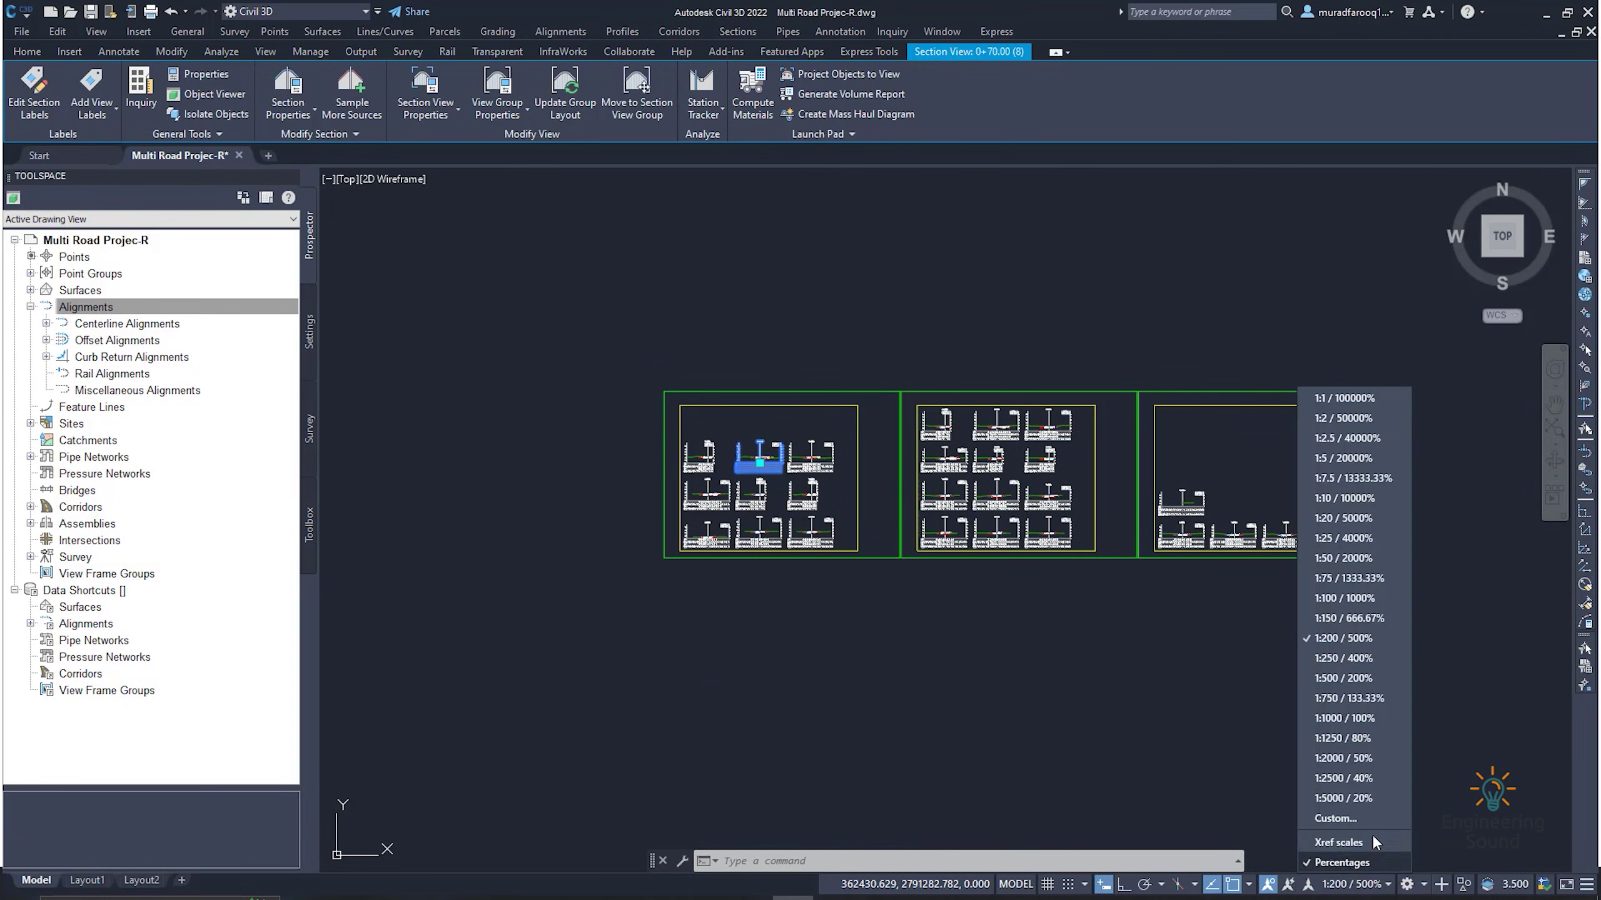
left_click(1348, 618)
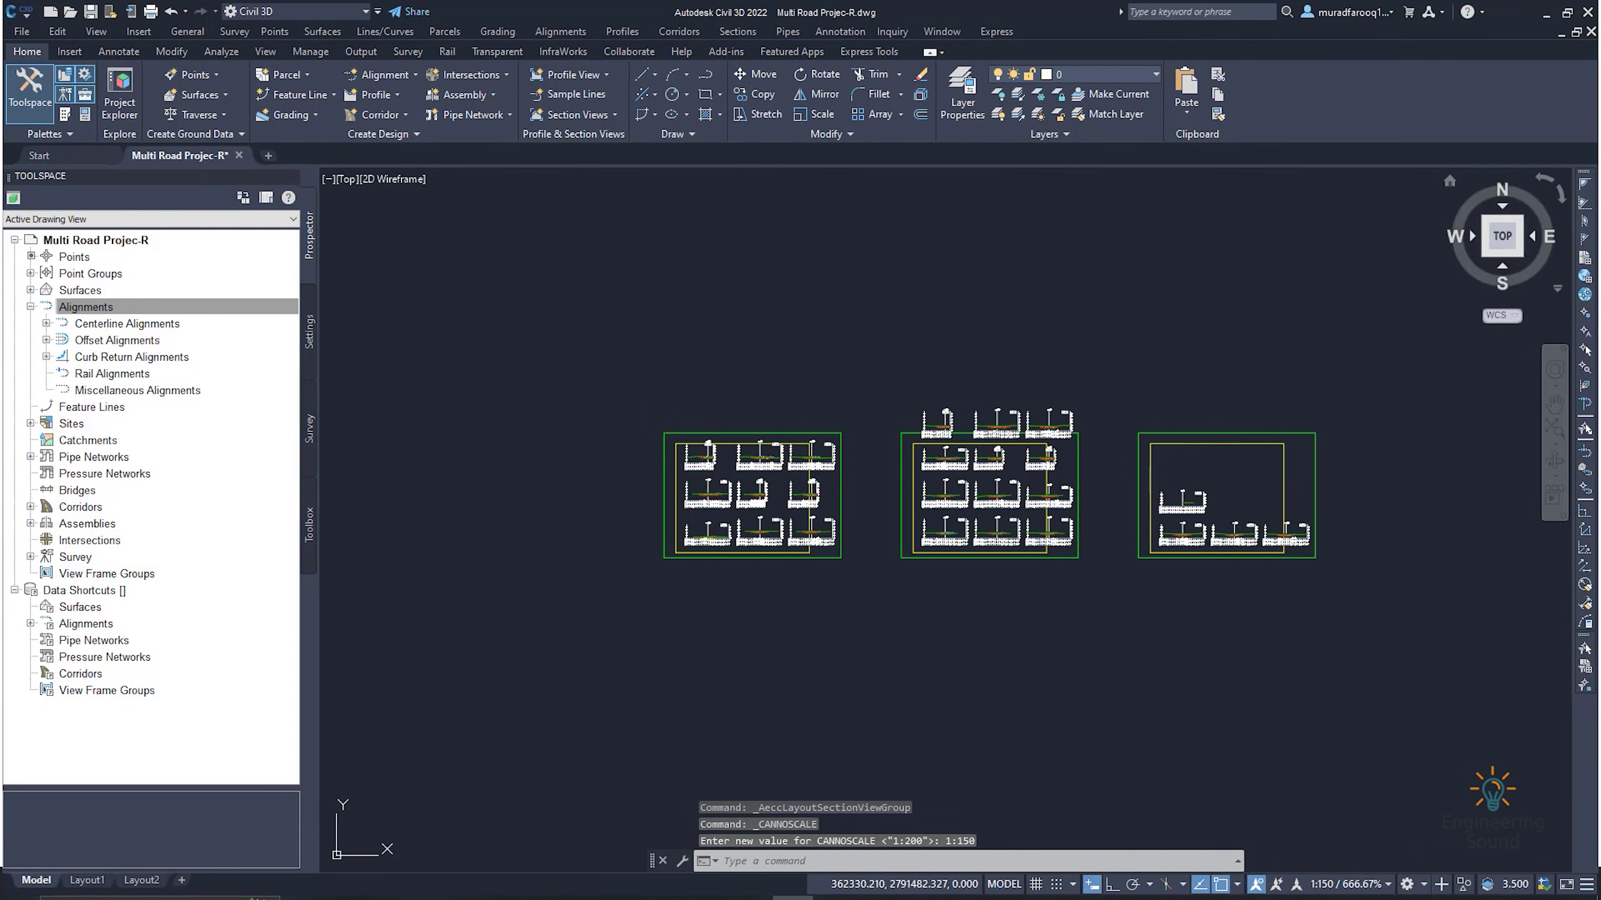
middle_click_drag(657, 334, 727, 298)
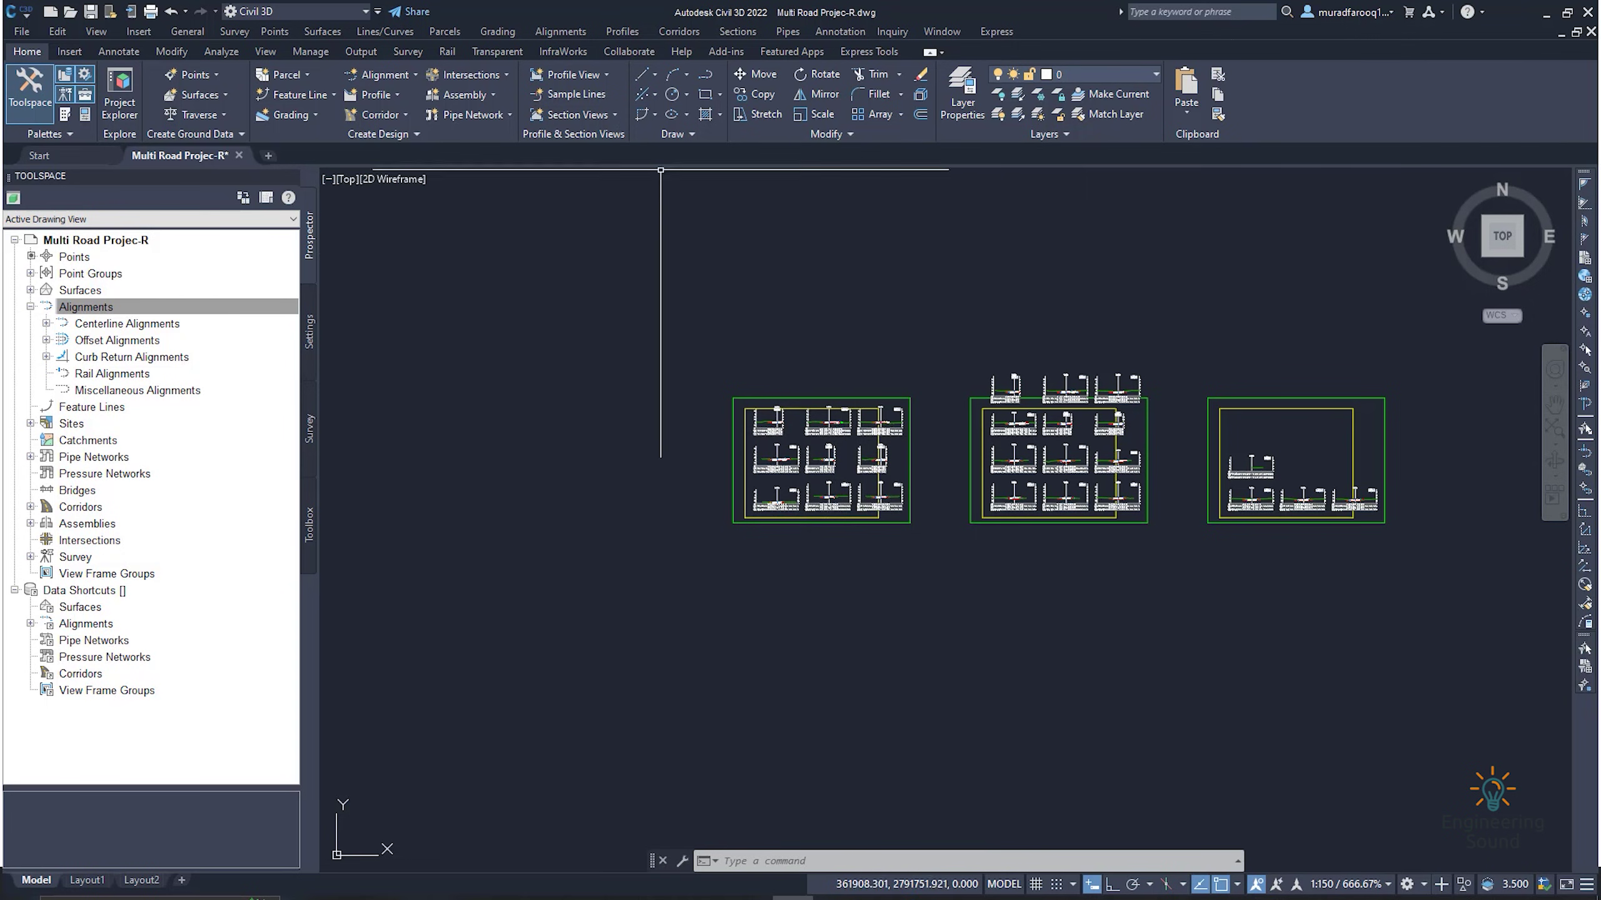
scroll(807, 419, "up", 5)
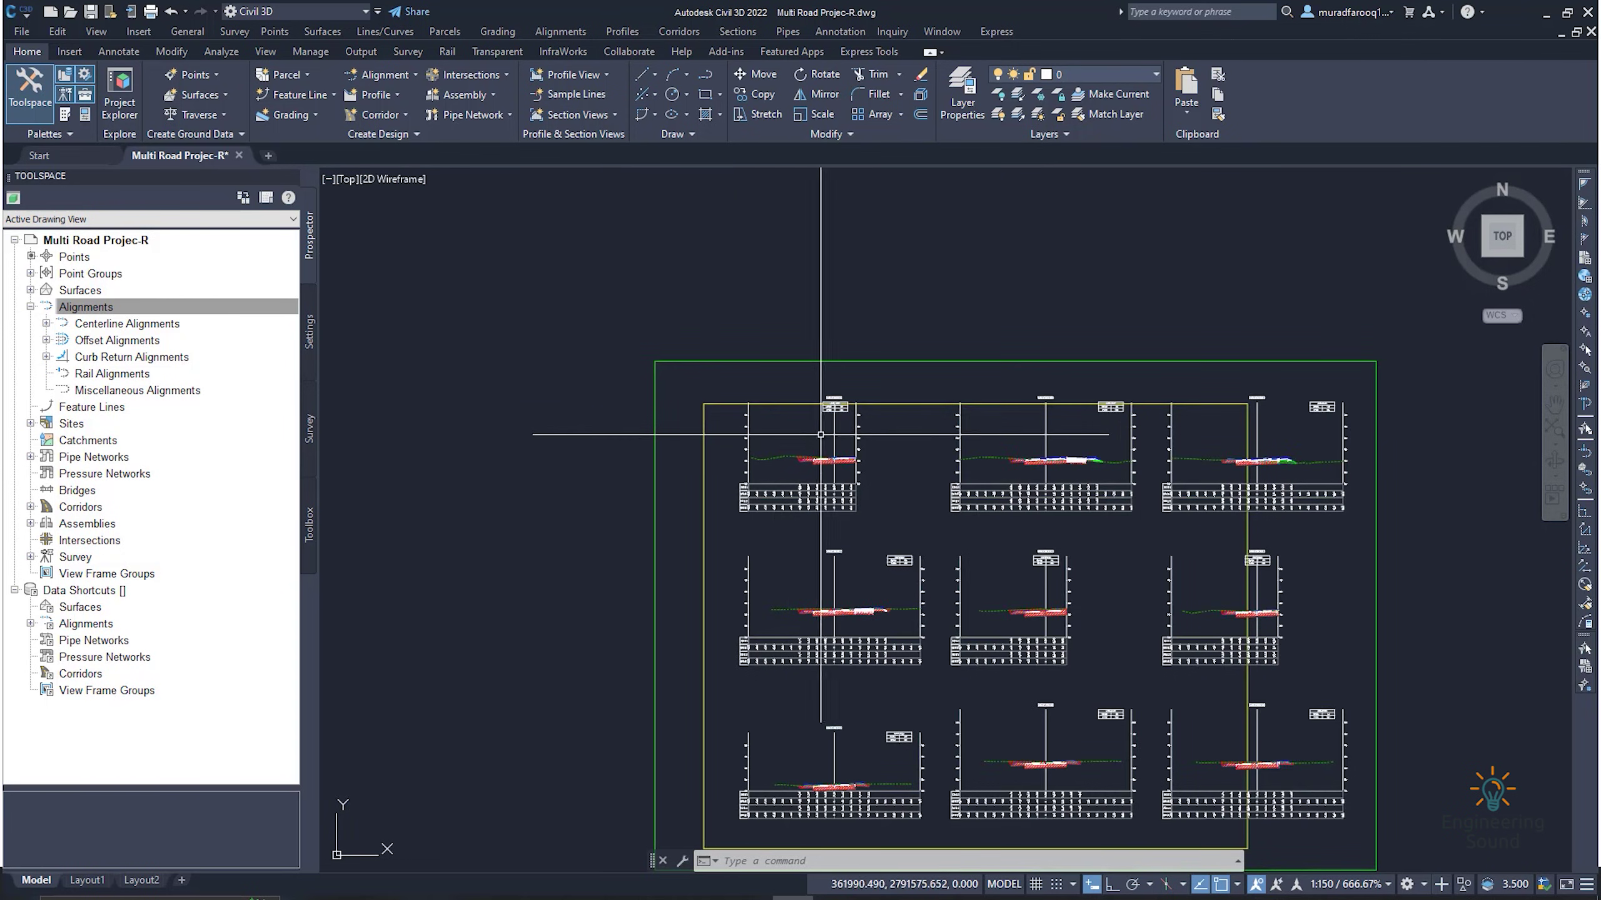
- Update the section view group layout so the section views are rearranged within their sheet frames at the 1:150 scale
left_click(832, 442)
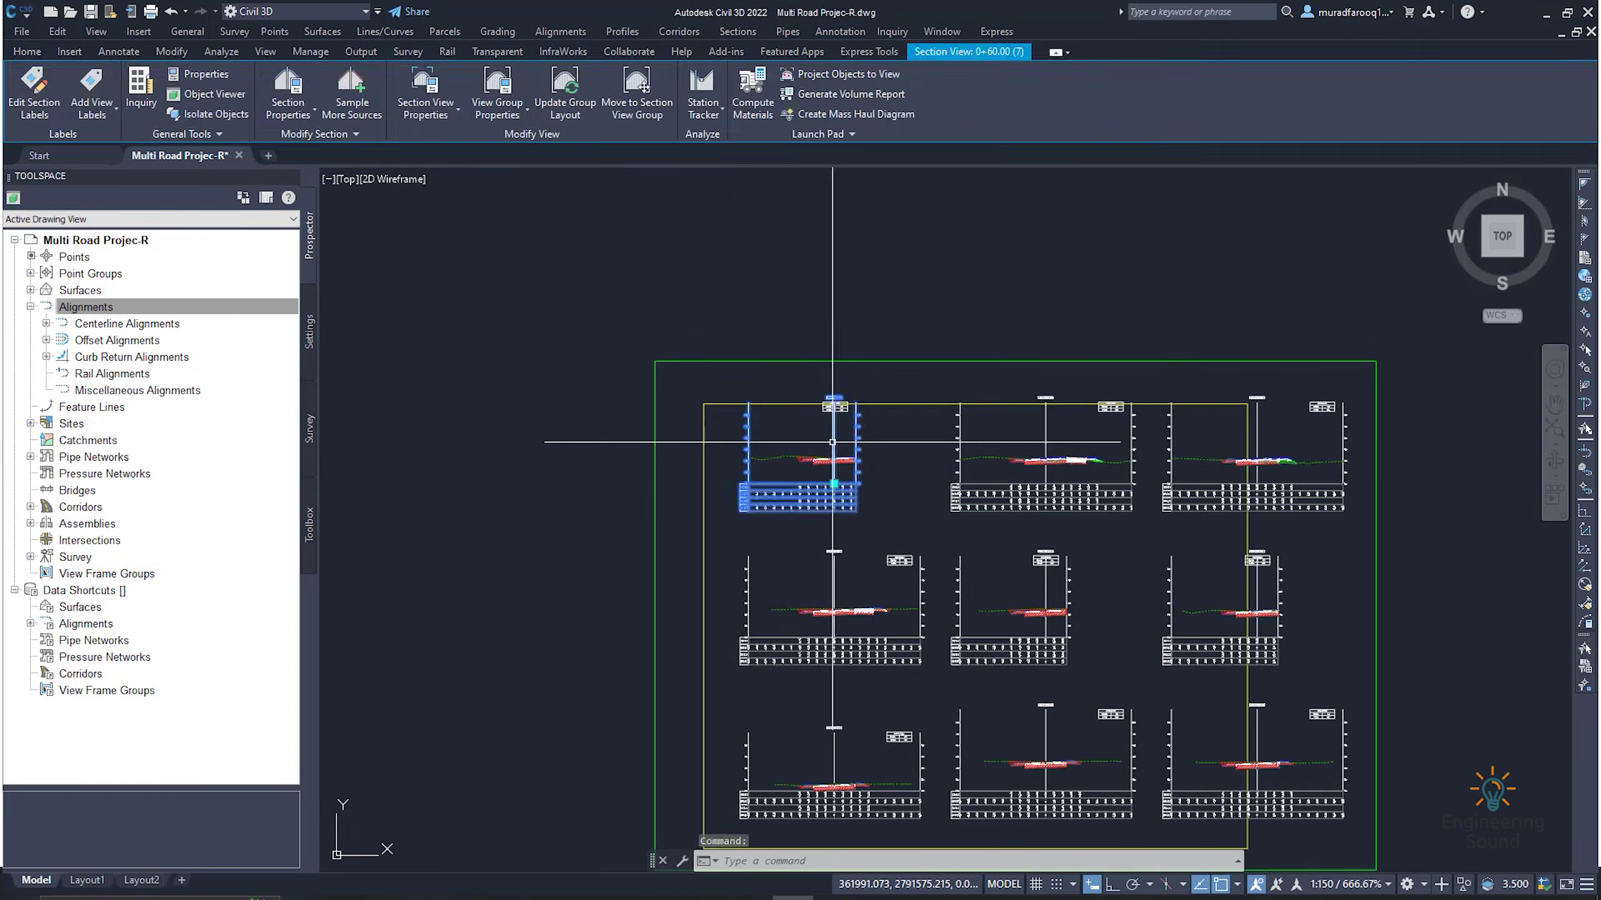
left_click(572, 96)
scroll(852, 479, "down", 3)
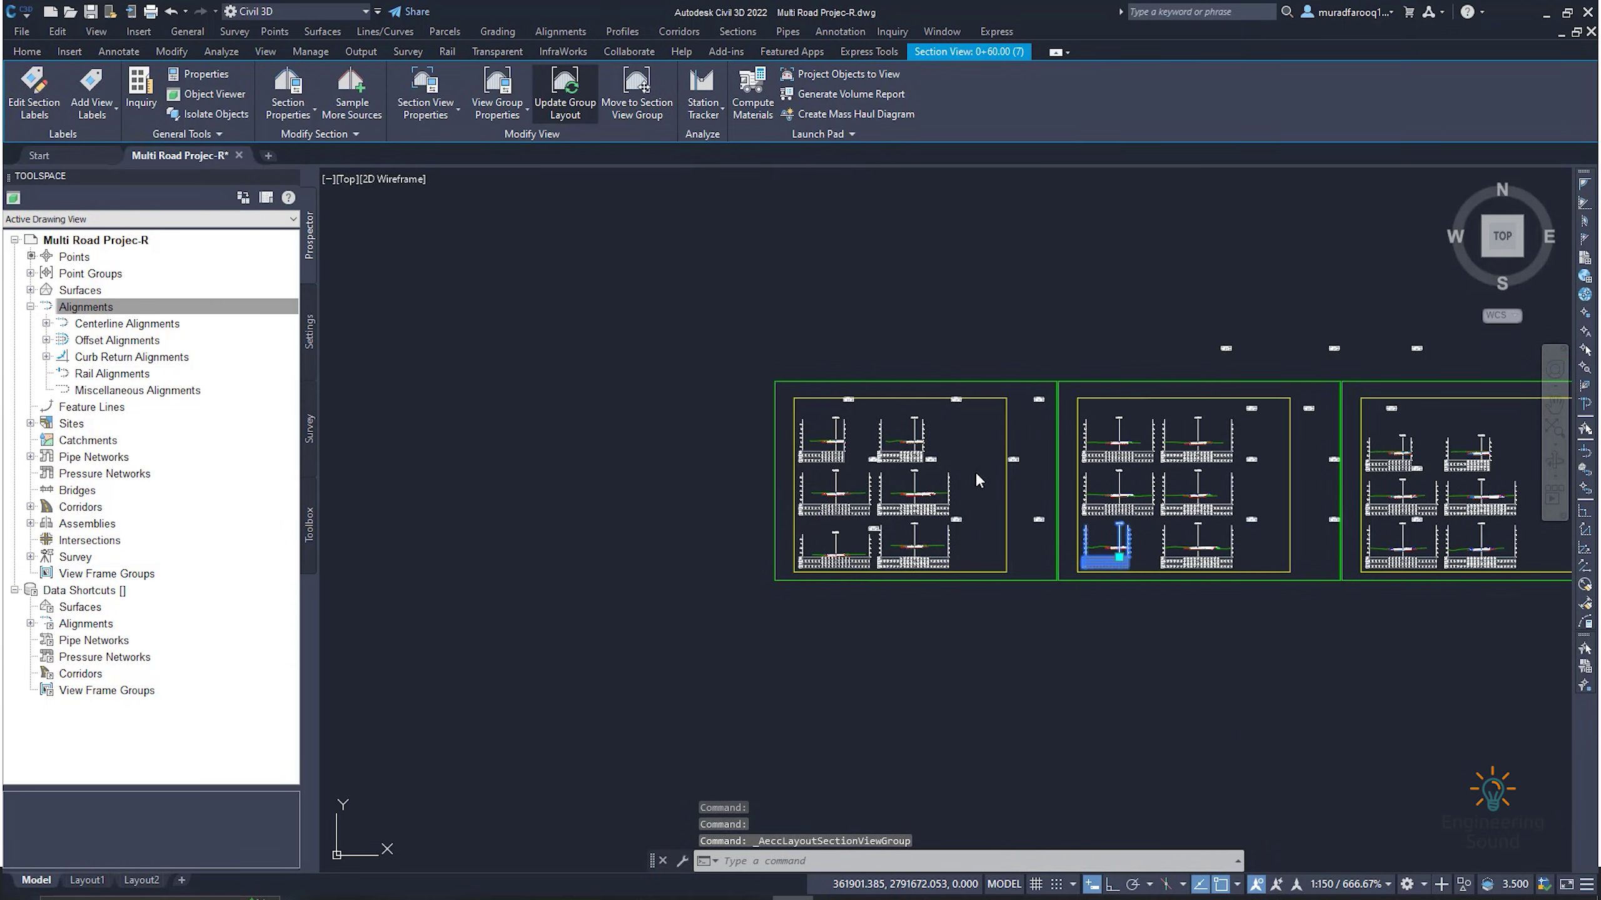
- Examine the section views on the second sheet, checking the volume table positions, data bands and spacing inside the frame
middle_click_drag(1195, 529, 1033, 527)
scroll(1032, 527, "up", 6)
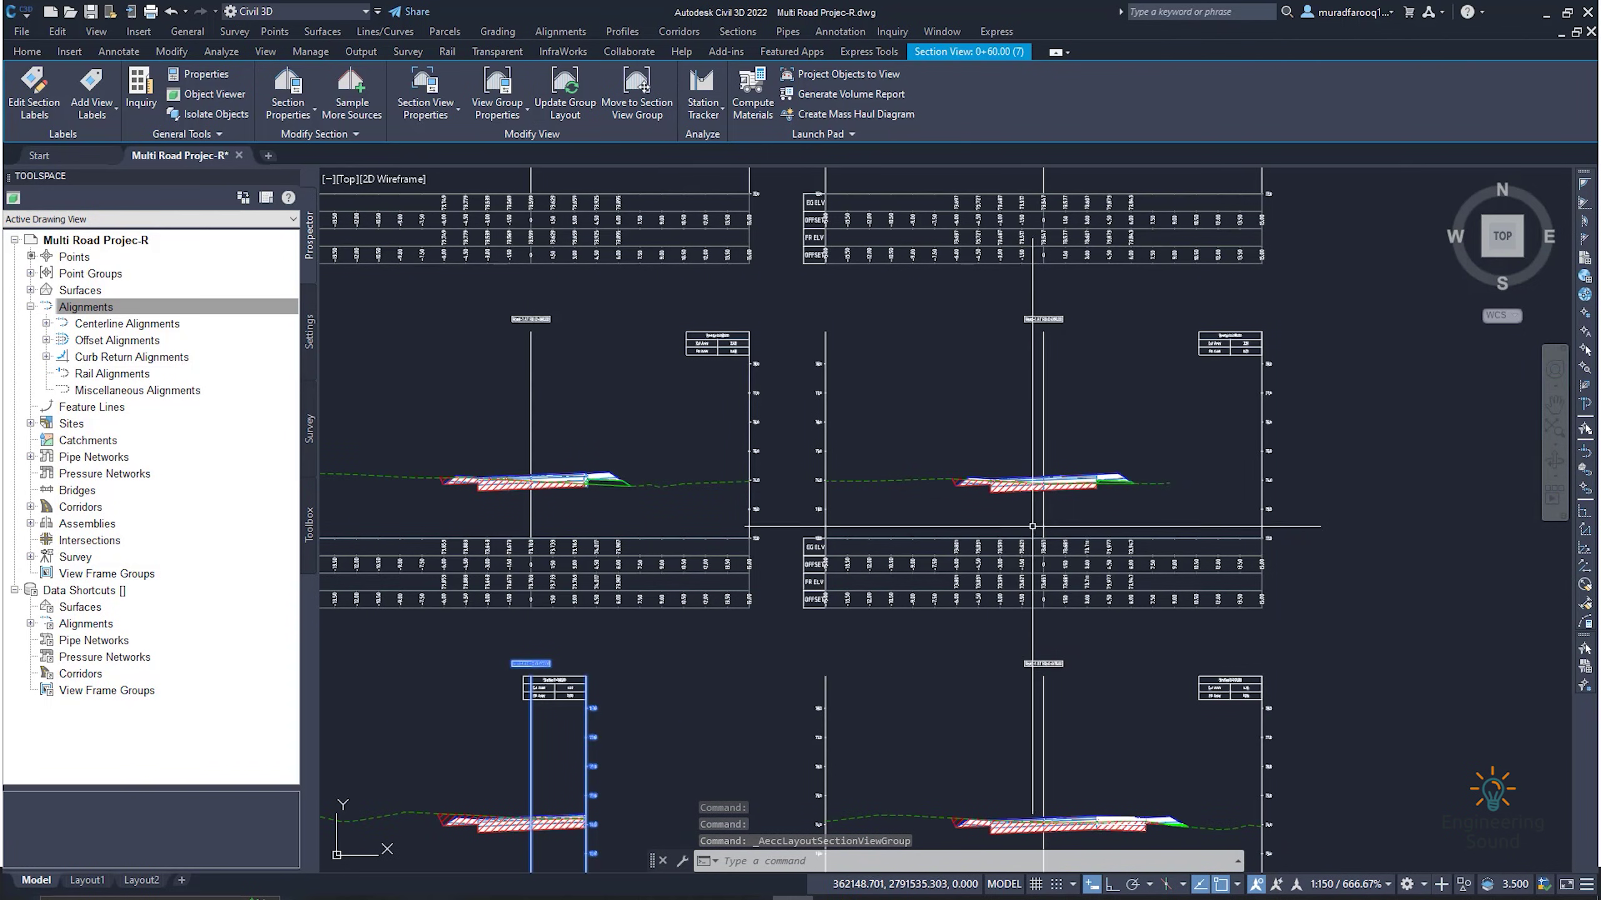
scroll(828, 573, "up", 5)
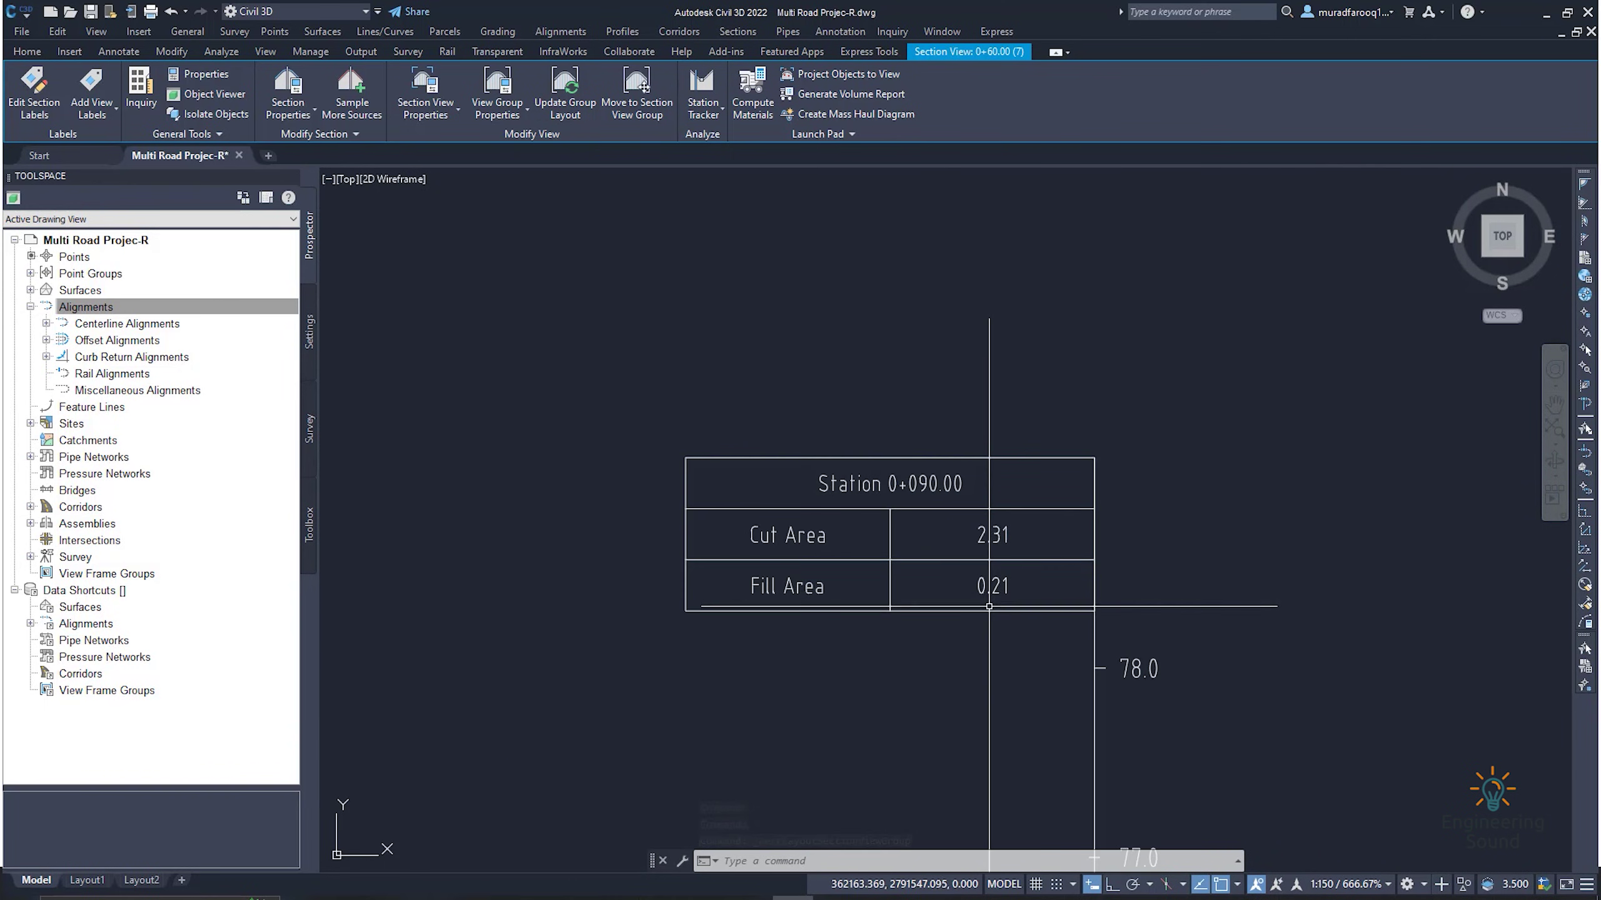
scroll(828, 573, "down", 7)
scroll(877, 355, "up", 3)
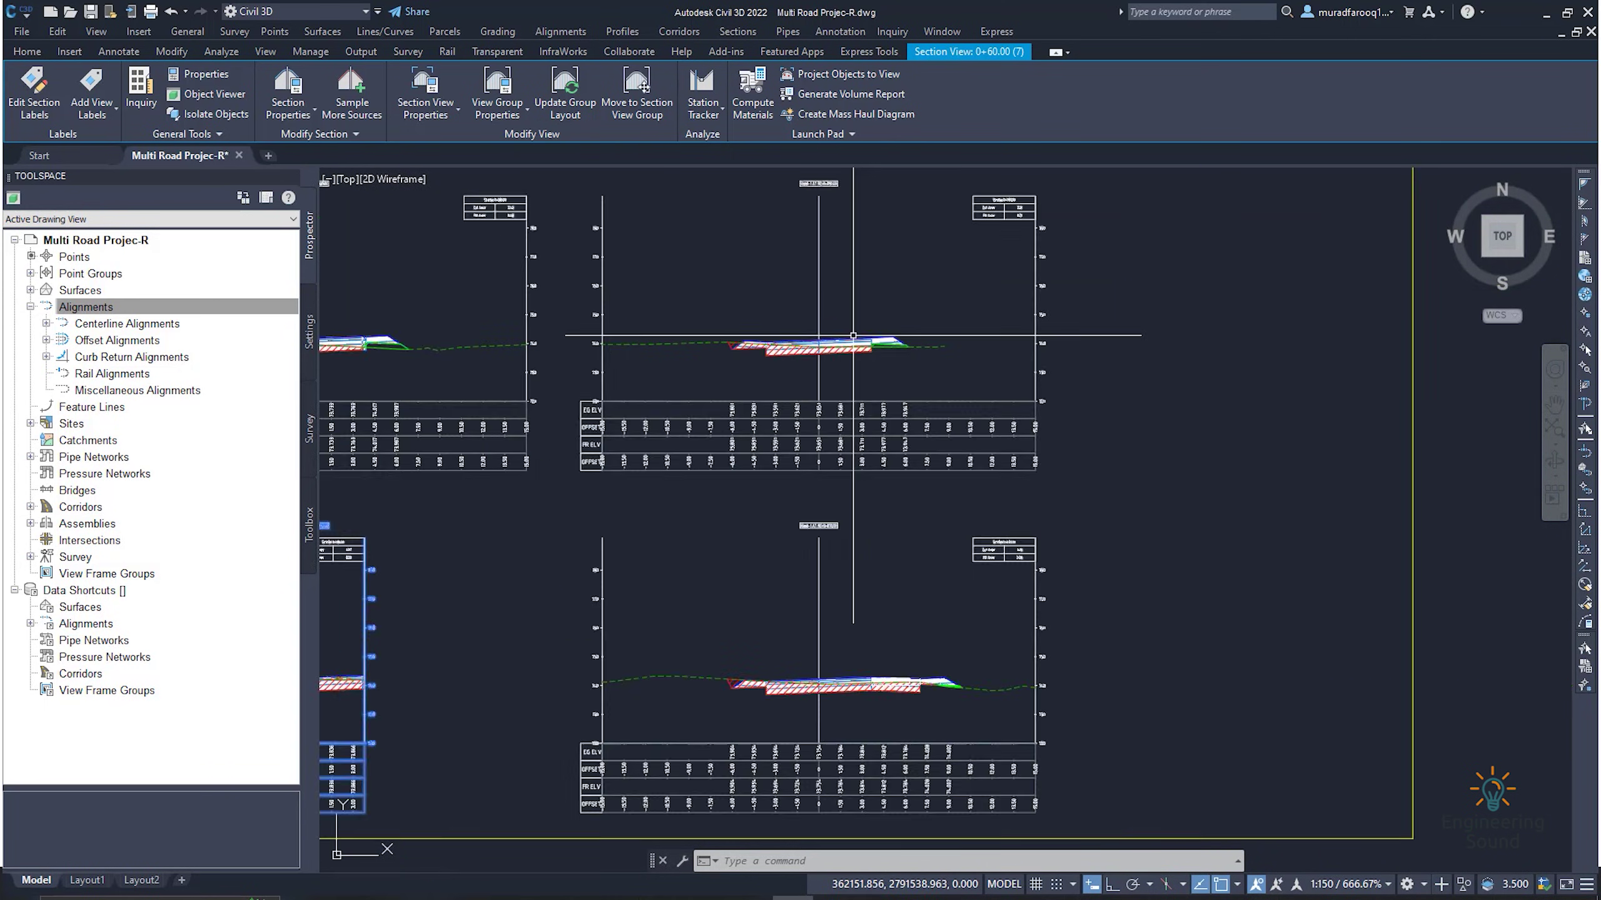
scroll(877, 355, "down", 5)
scroll(714, 457, "up", 6)
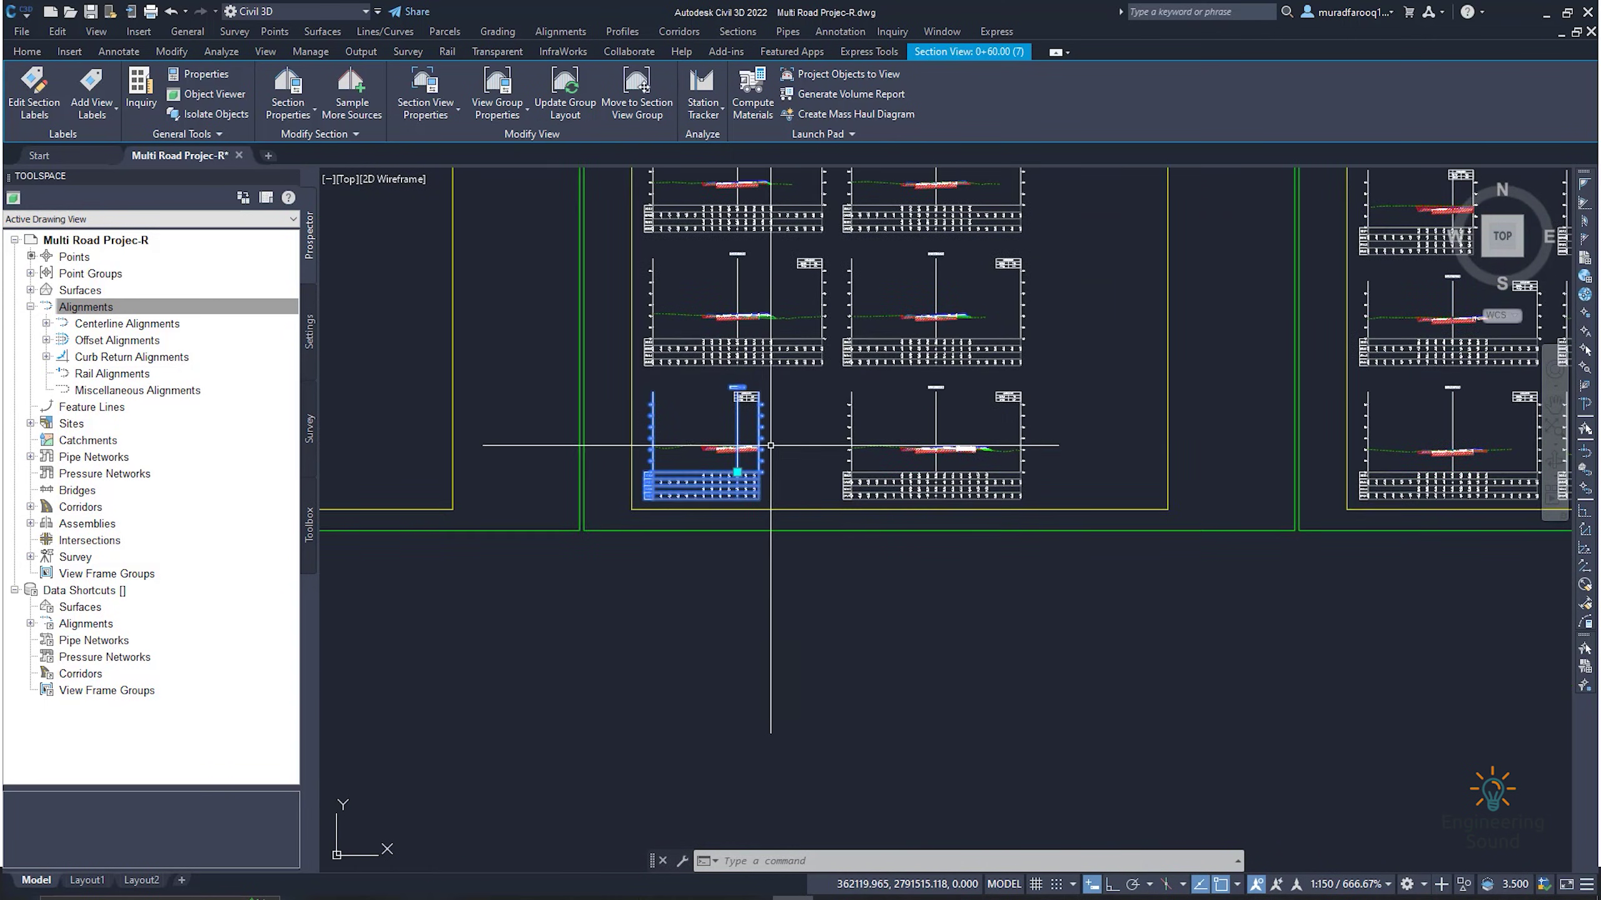
scroll(713, 457, "down", 6)
scroll(847, 456, "up", 3)
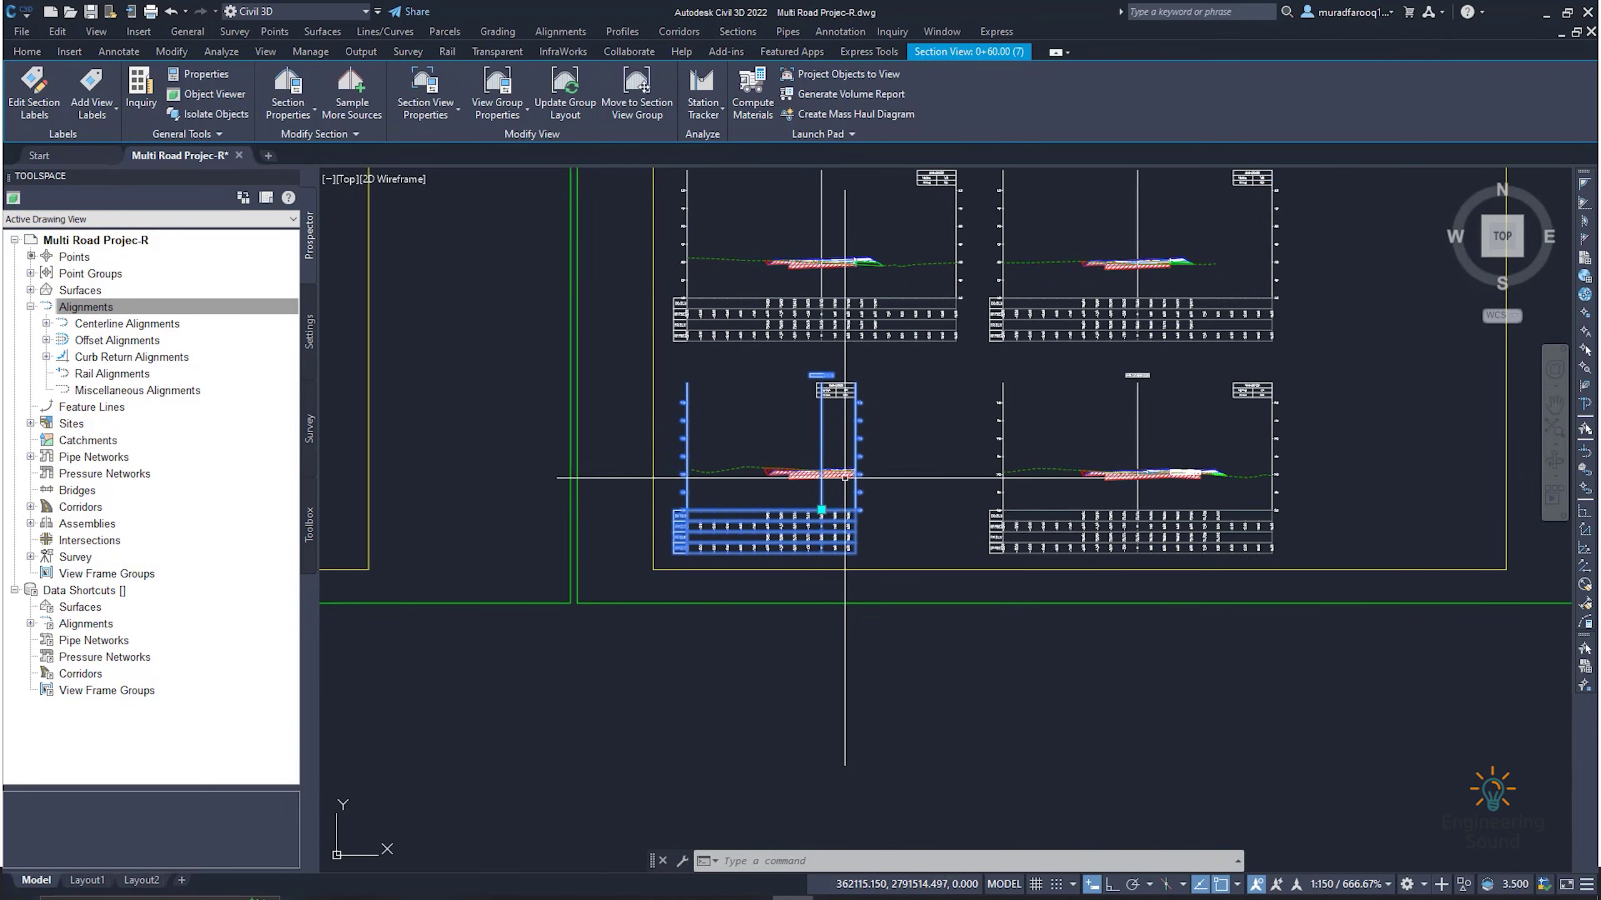
scroll(846, 455, "up", 2)
scroll(819, 499, "down", 5)
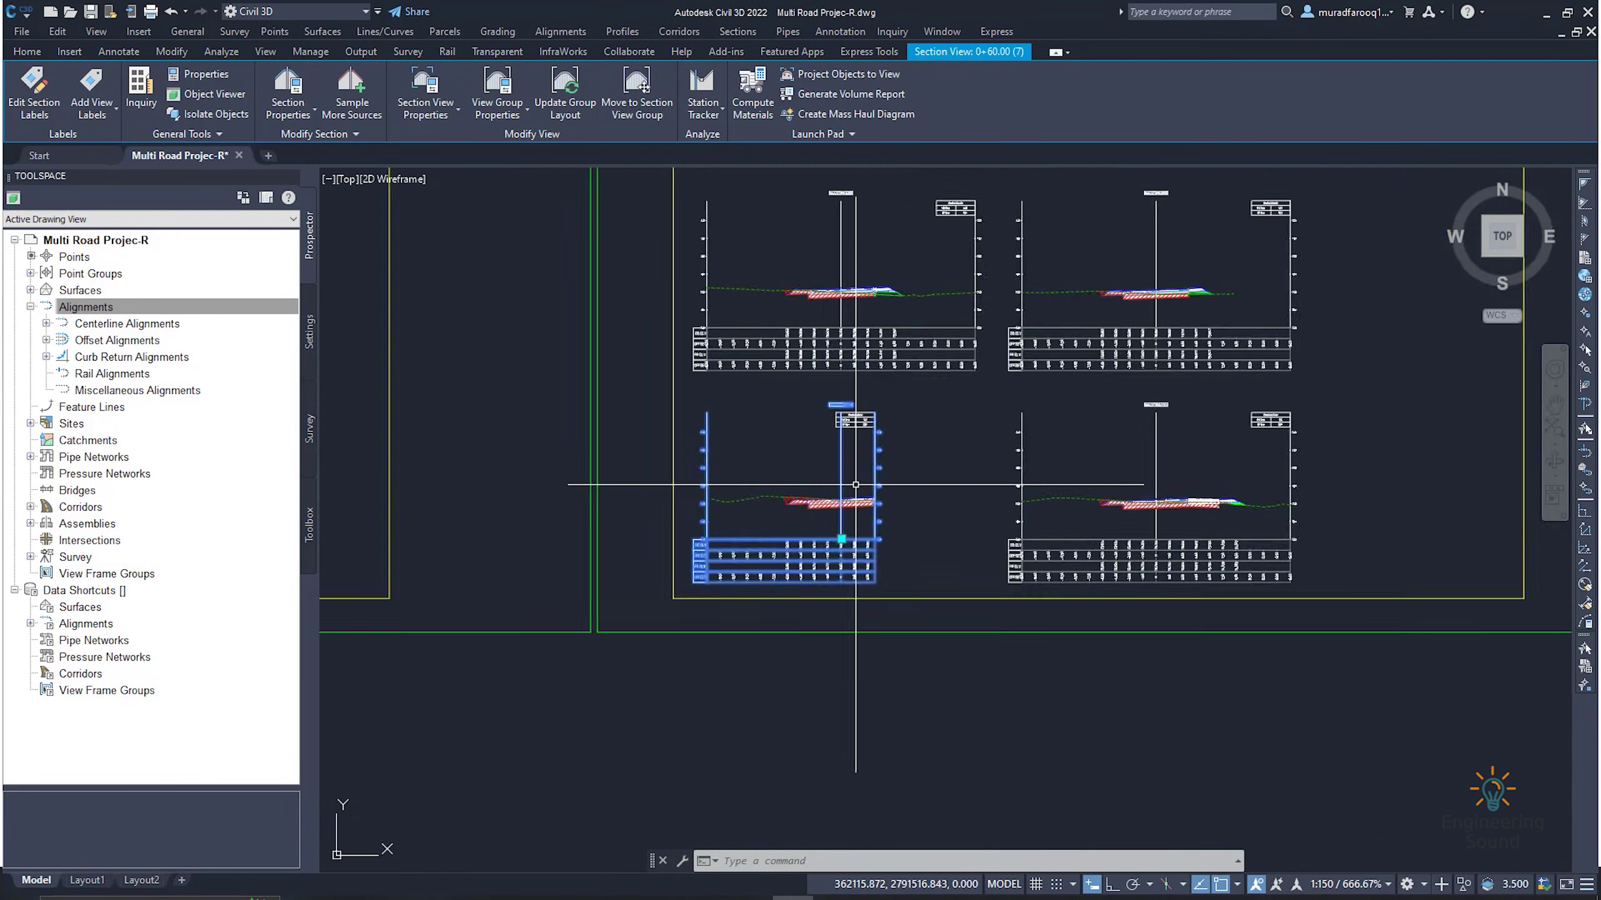
scroll(853, 503, "up", 6)
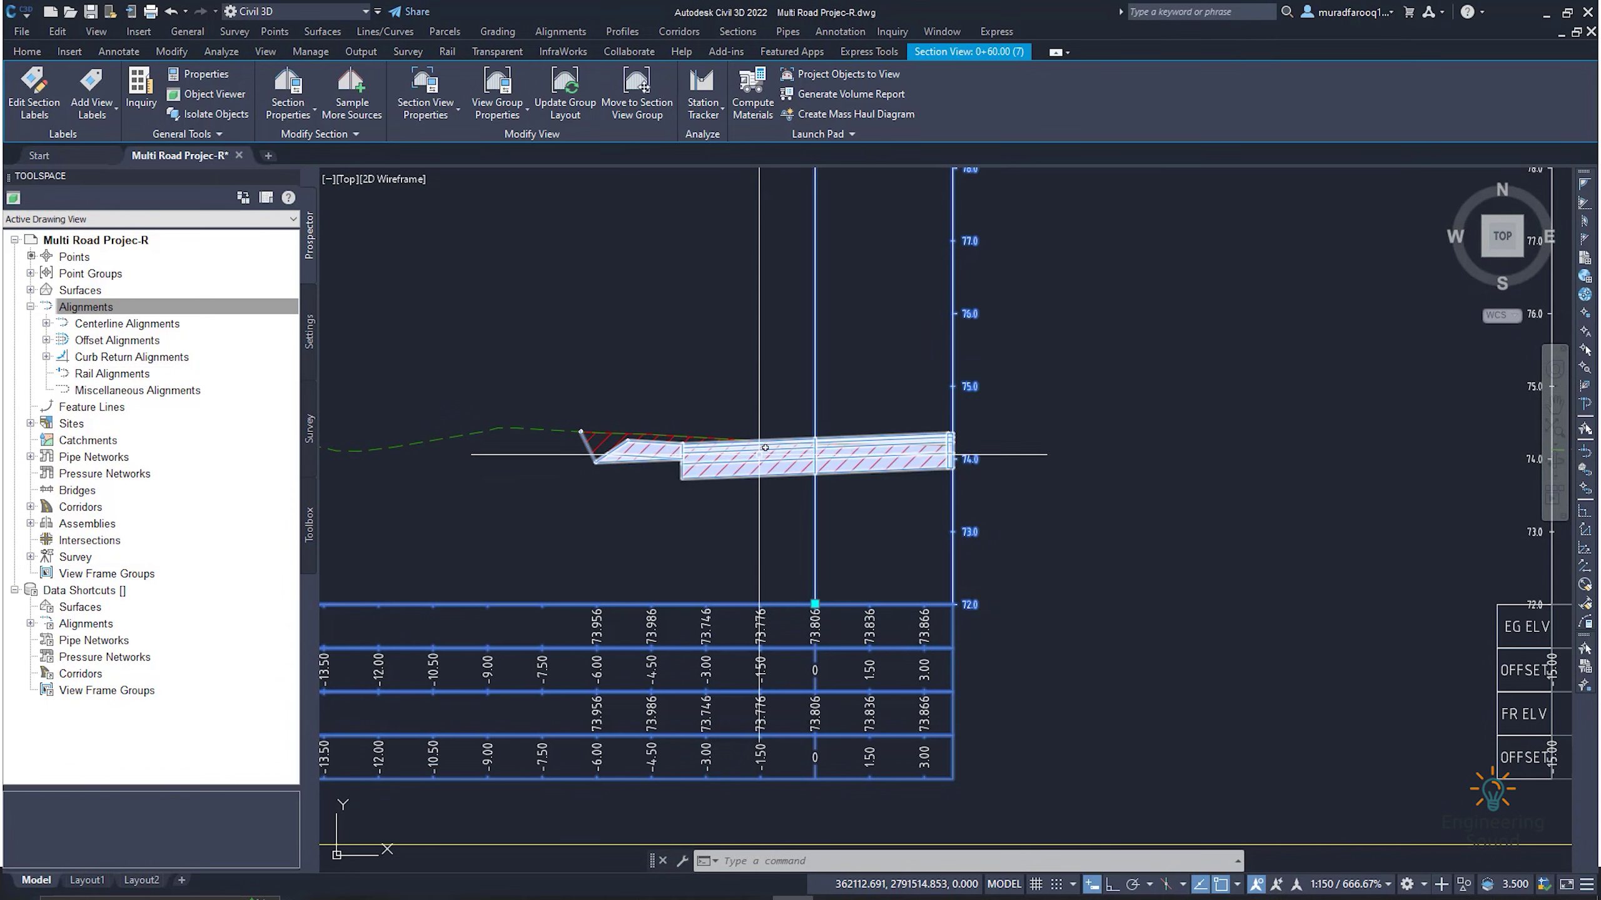
scroll(765, 447, "down", 4)
scroll(1063, 481, "down", 4)
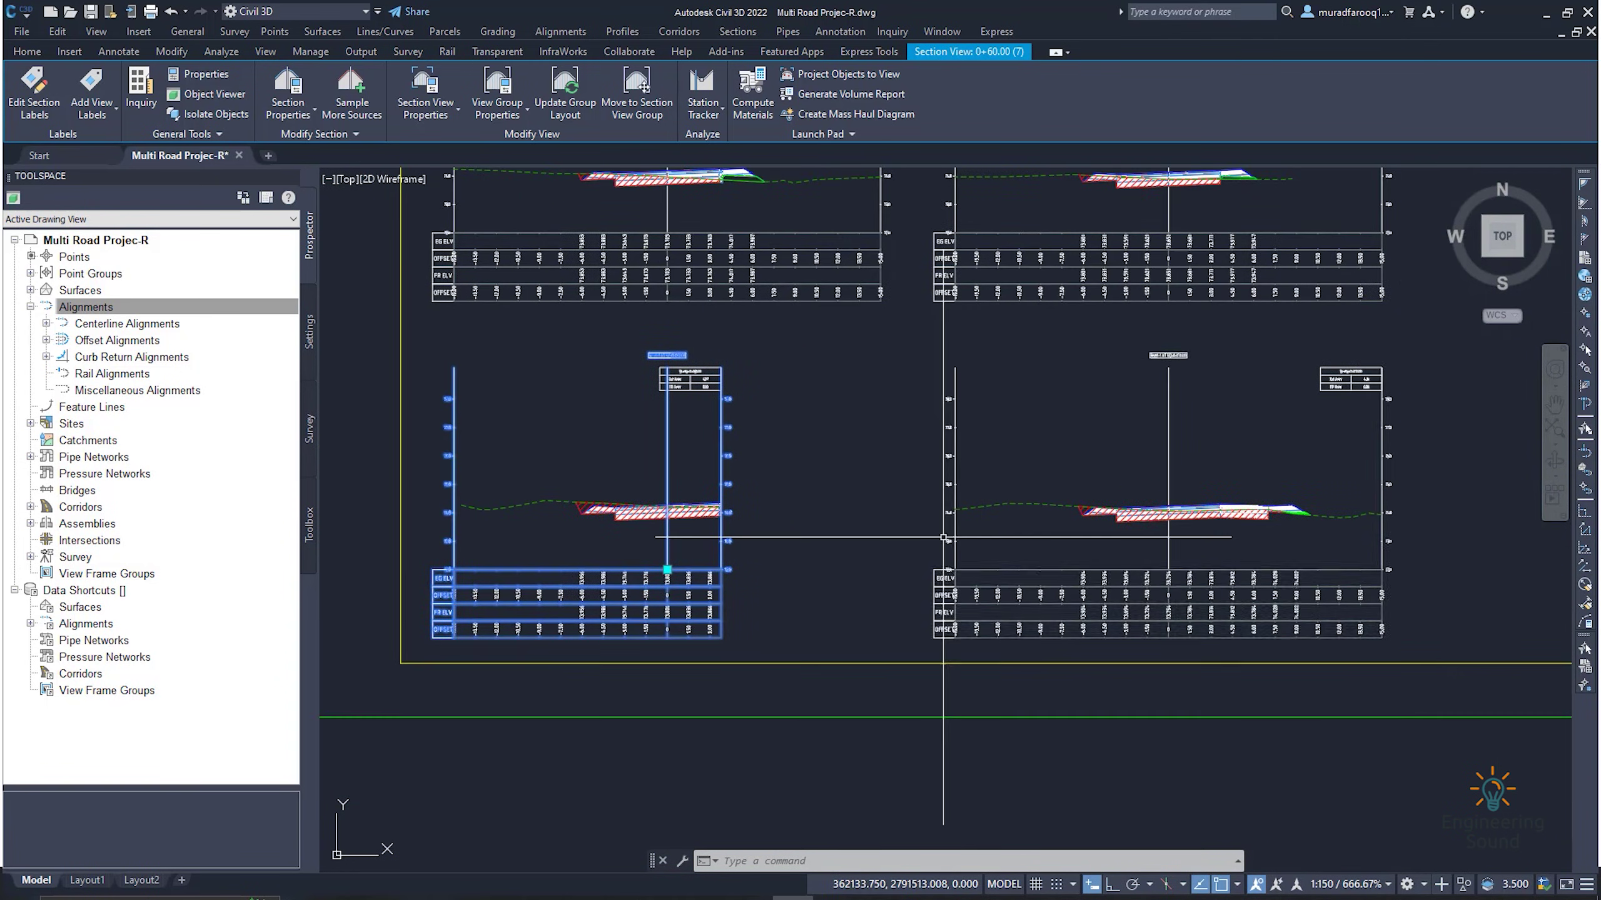
- Examine the section views on the first sheet, including the cut and fill area table at station 0+010.00
middle_click_drag(856, 461, 1118, 476)
scroll(843, 471, "up", 6)
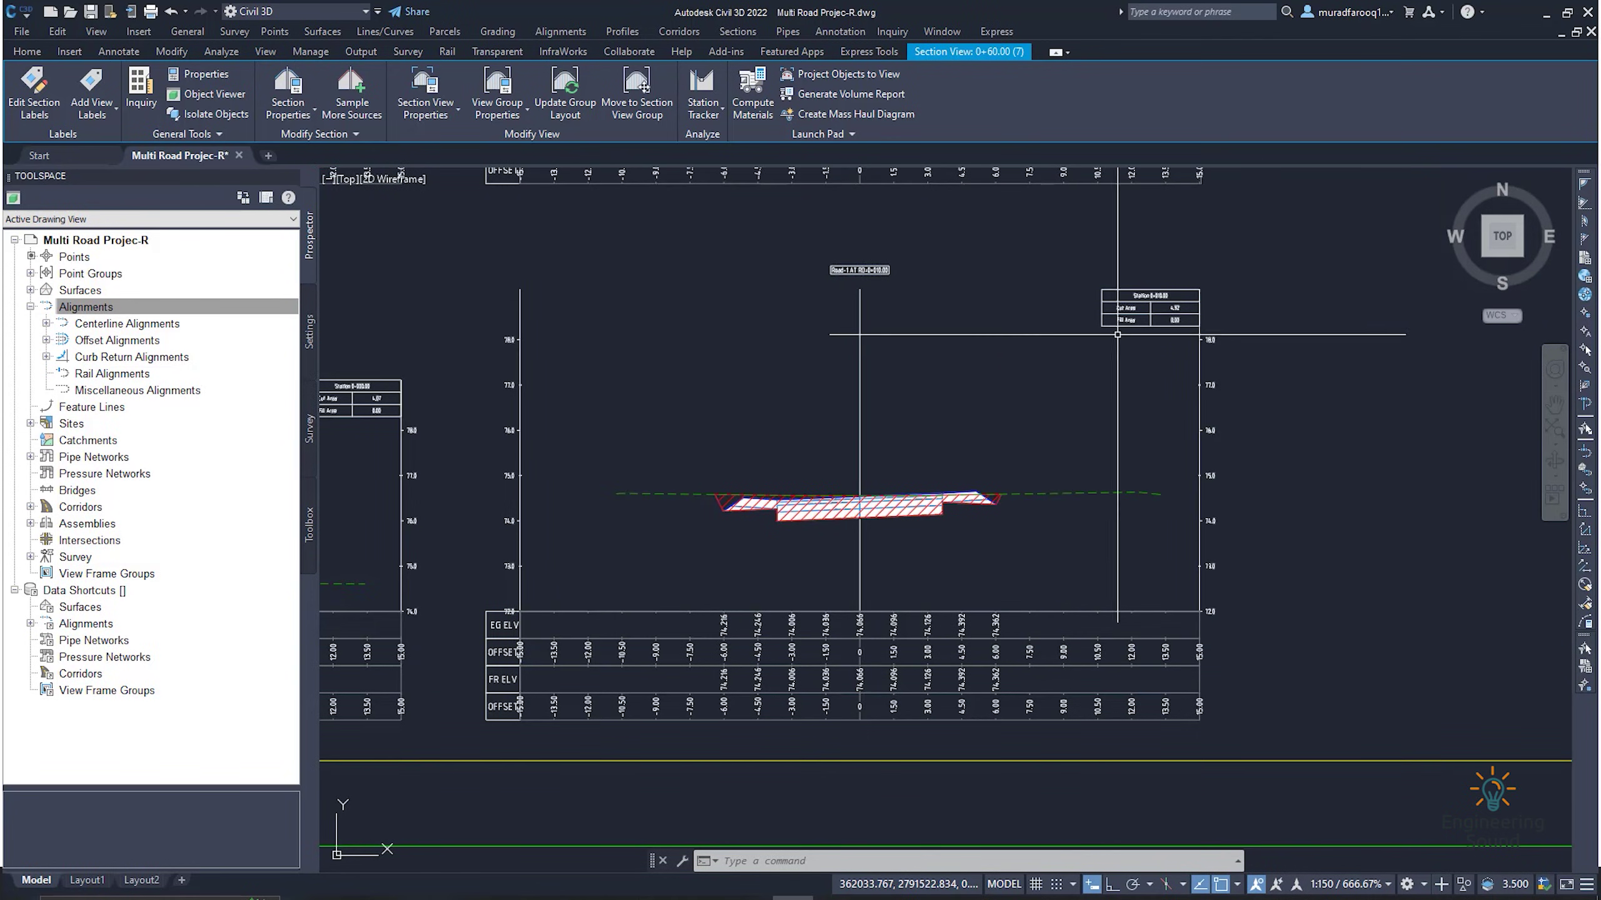
scroll(1117, 334, "up", 5)
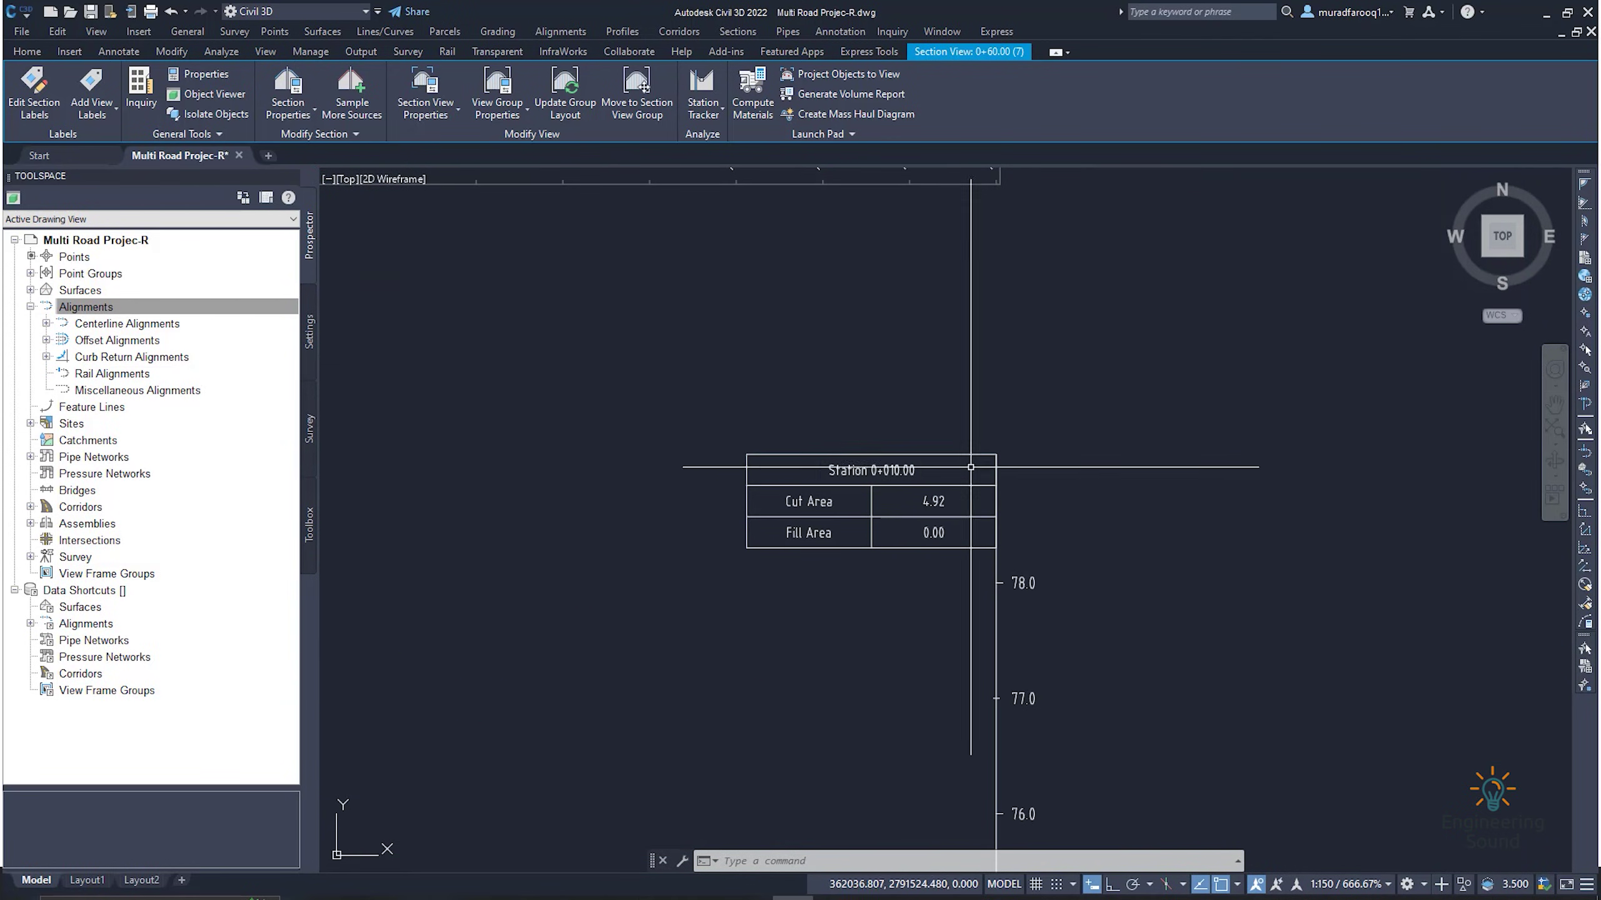
scroll(943, 456, "down", 5)
scroll(951, 462, "down", 10)
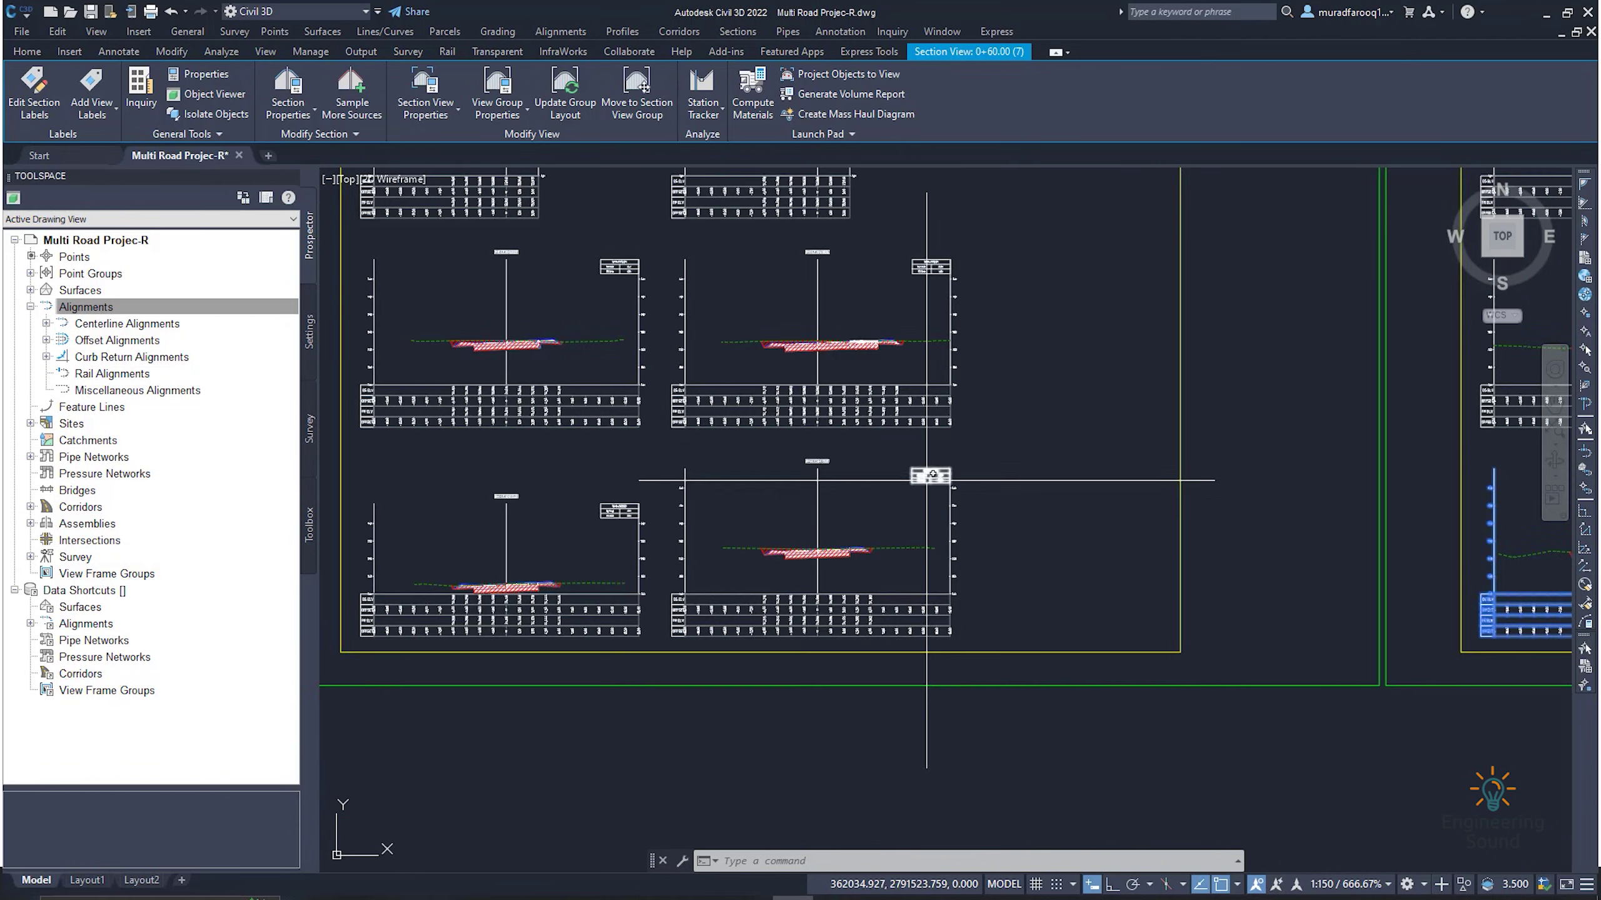
middle_click_drag(952, 554, 783, 439)
scroll(668, 435, "up", 8)
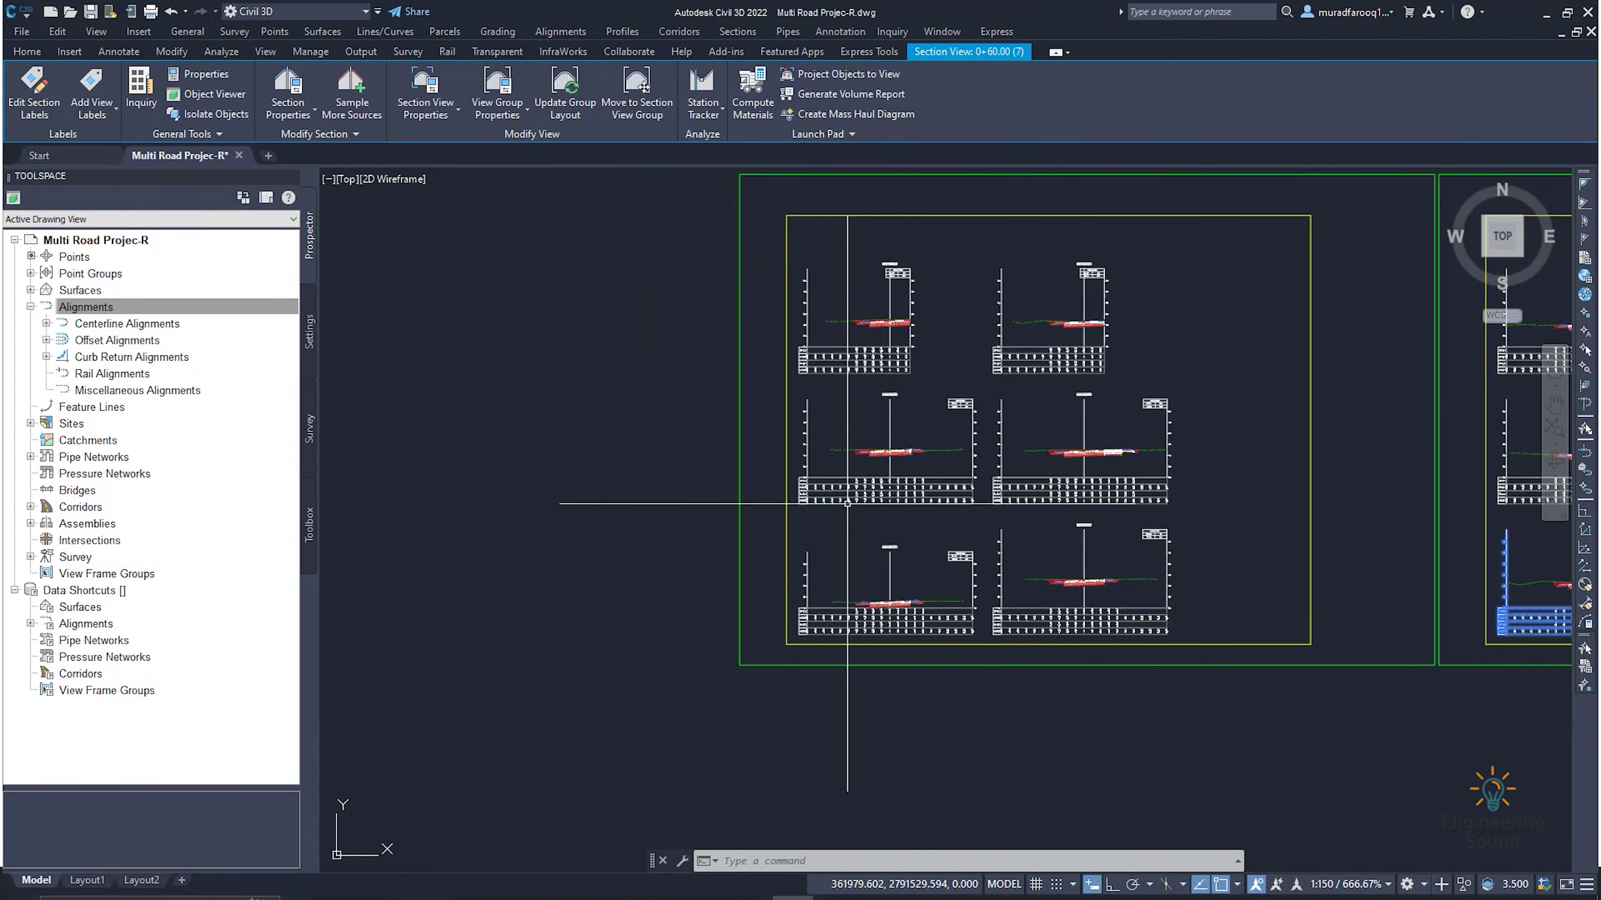
scroll(933, 447, "down", 8)
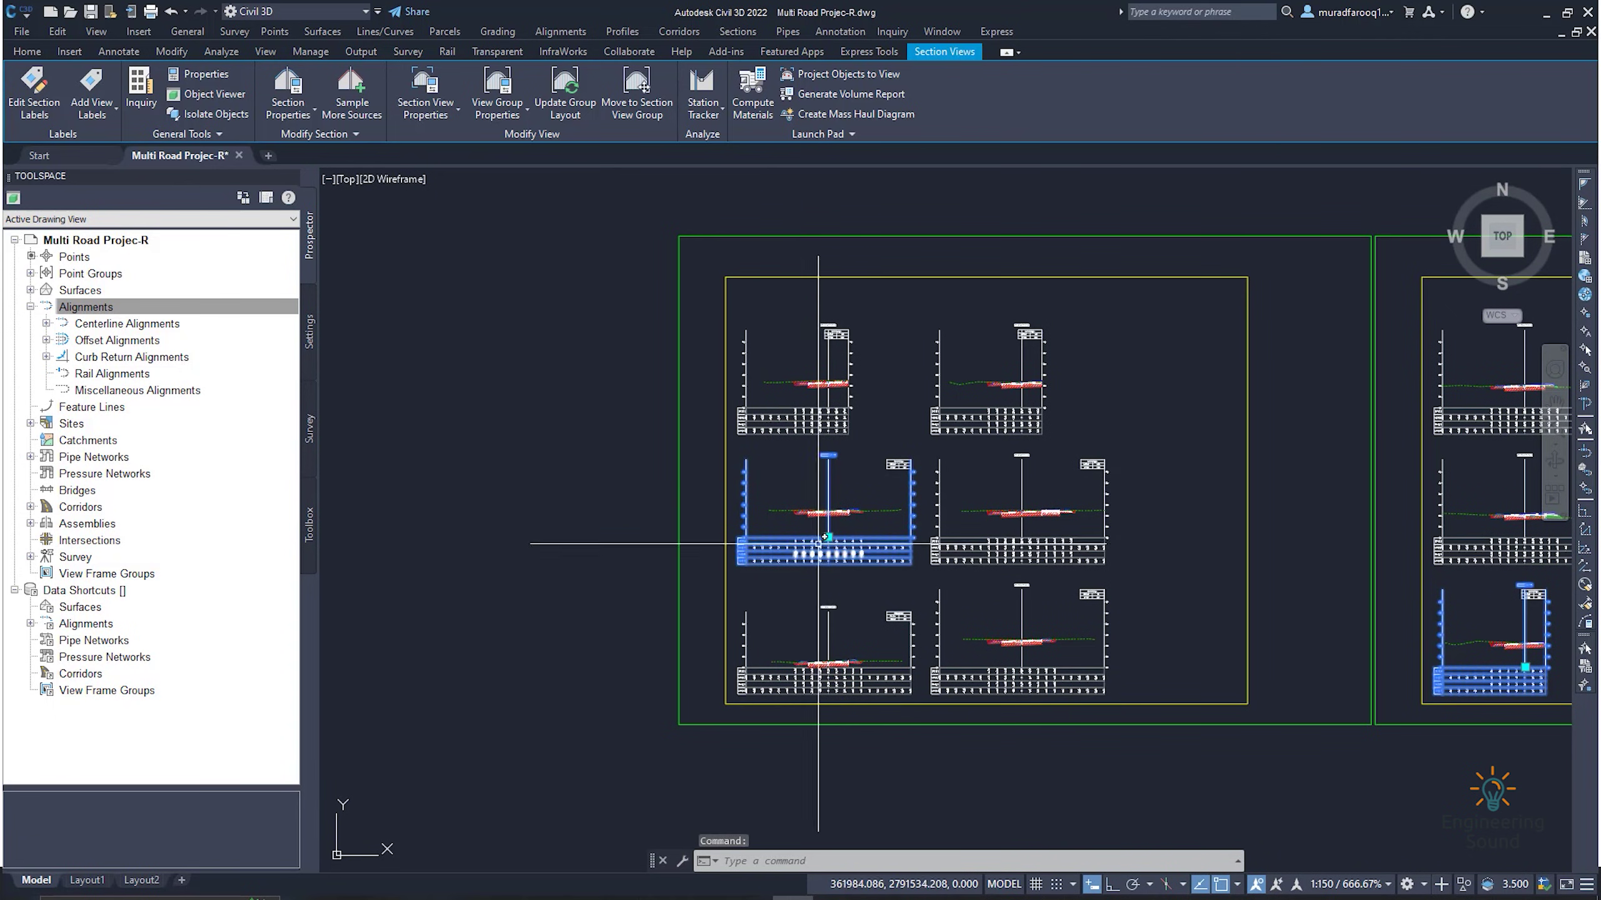
- Open the band settings for all section views of Section View Group - 1 from the group's properties
right_click(612, 376)
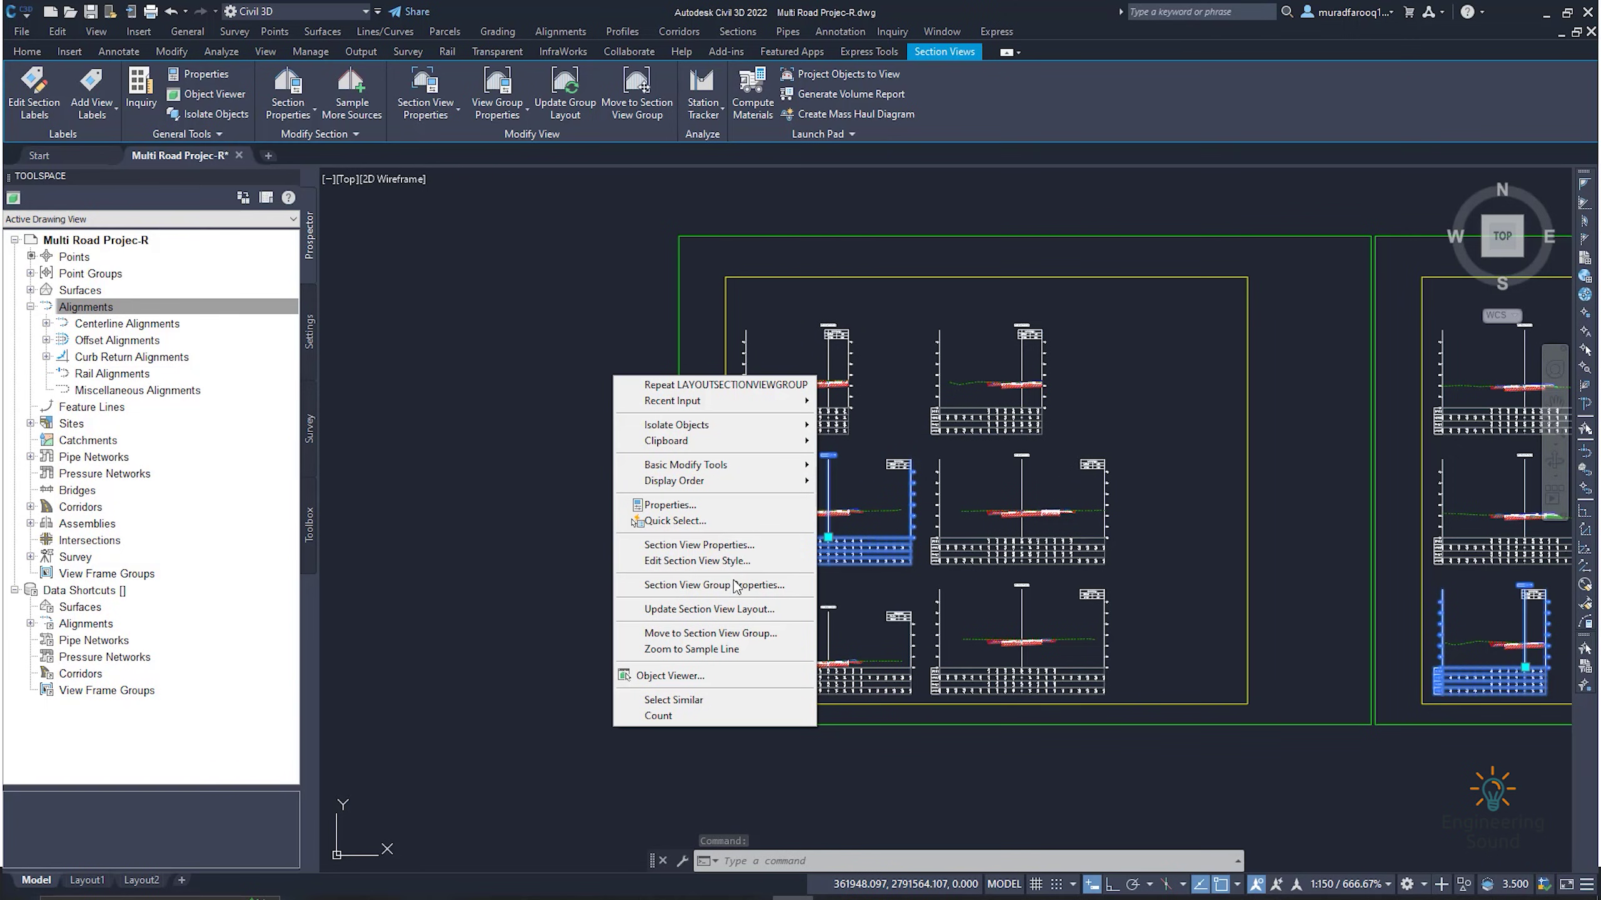
left_click(741, 586)
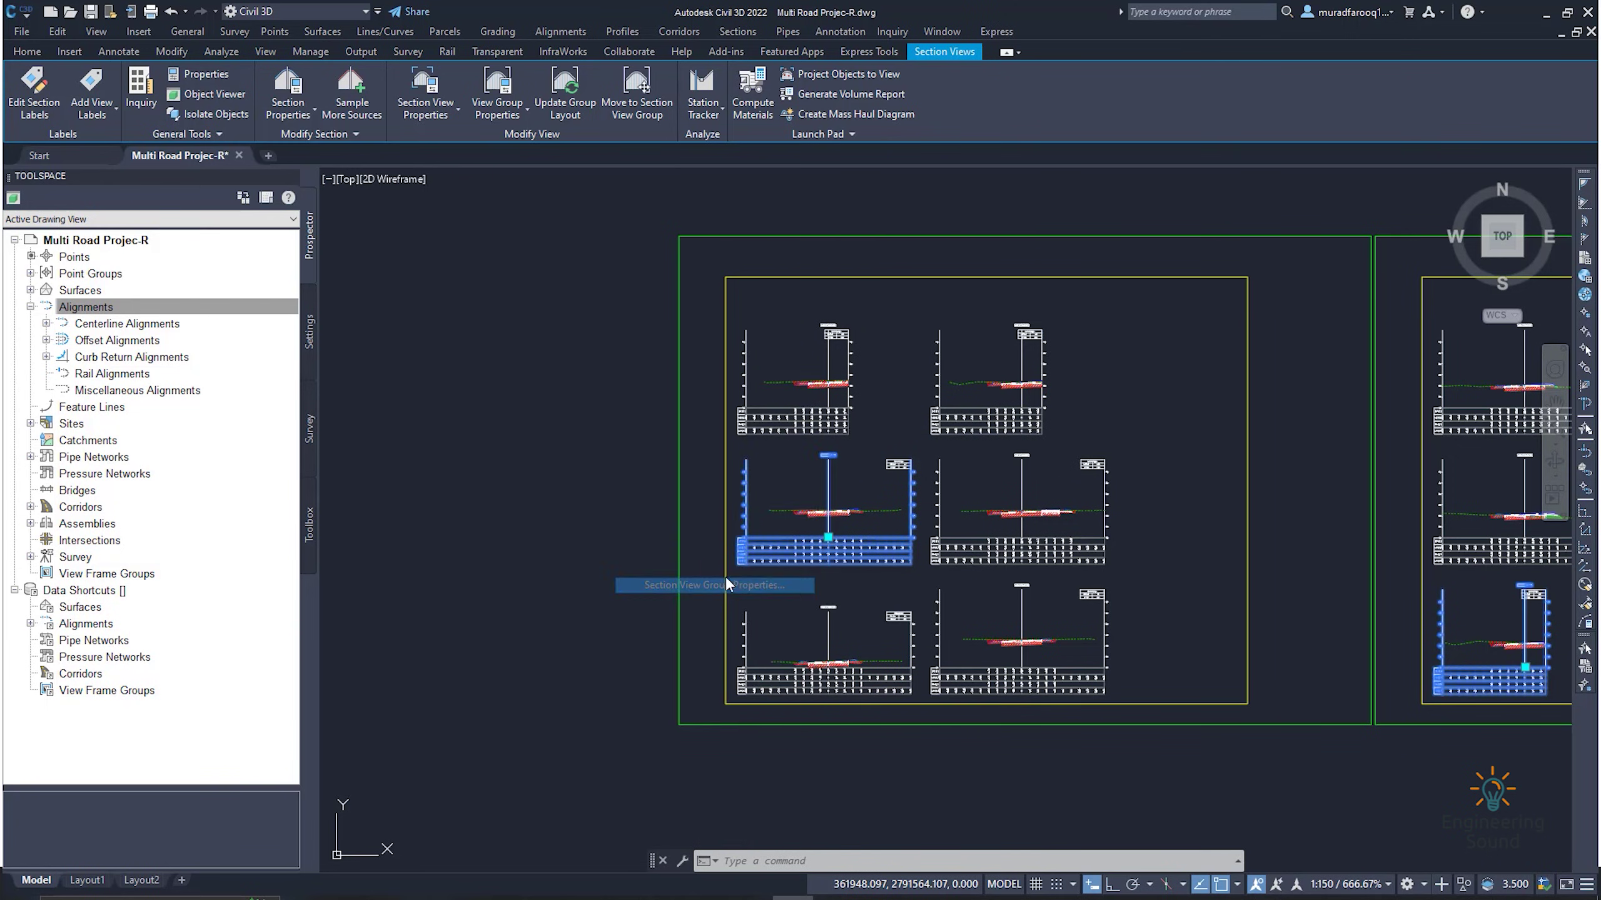
left_click(260, 248)
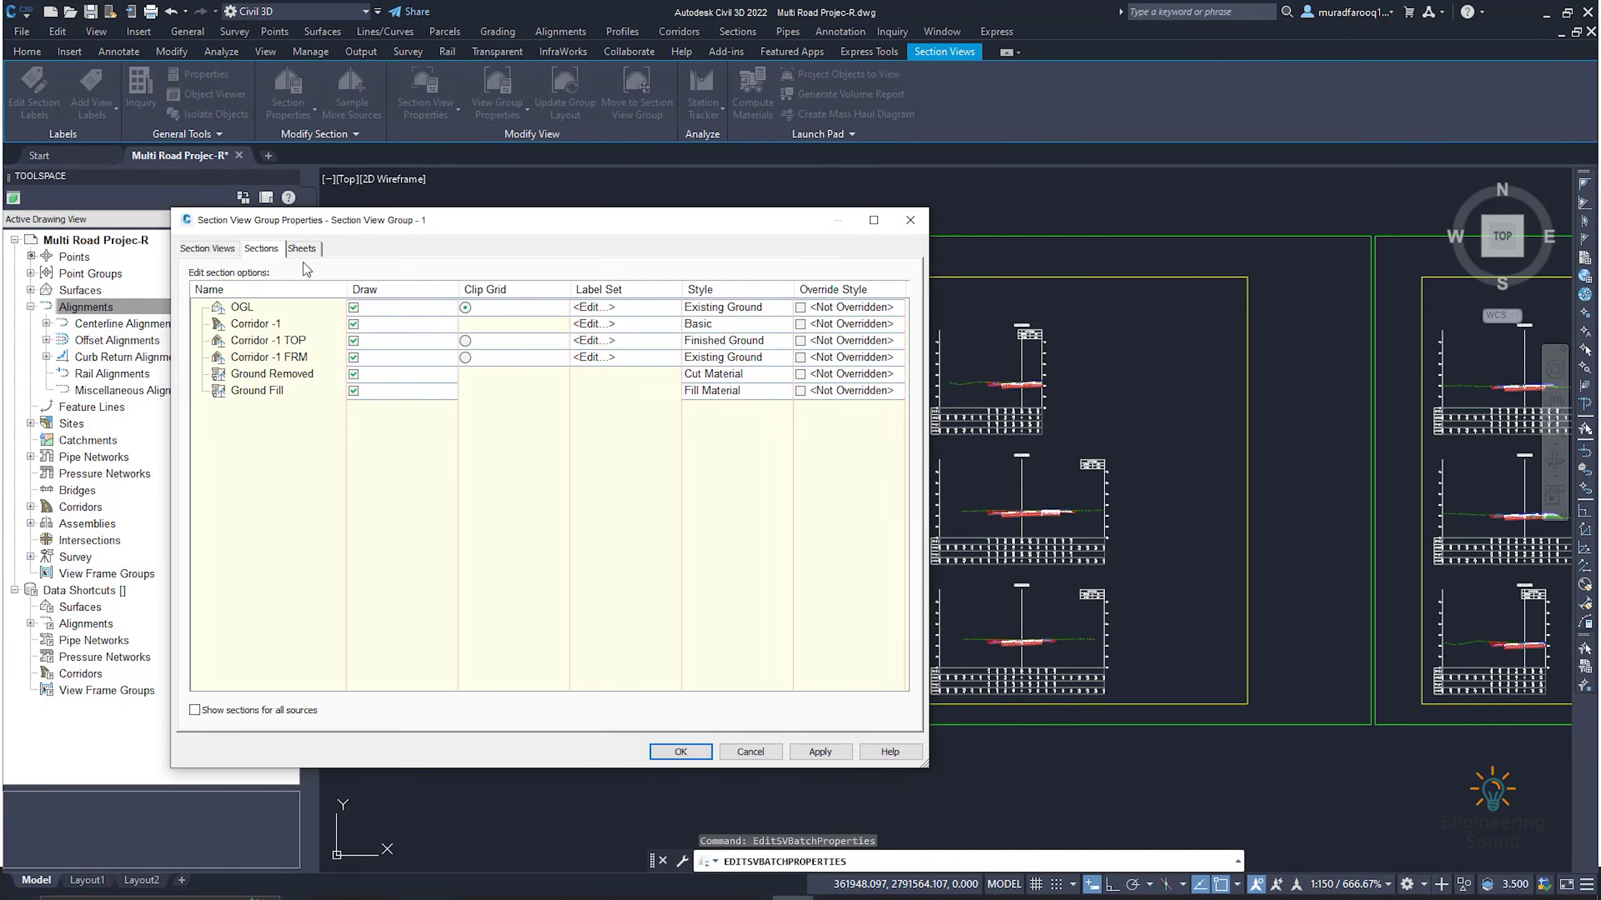
left_click(212, 249)
left_click(202, 347)
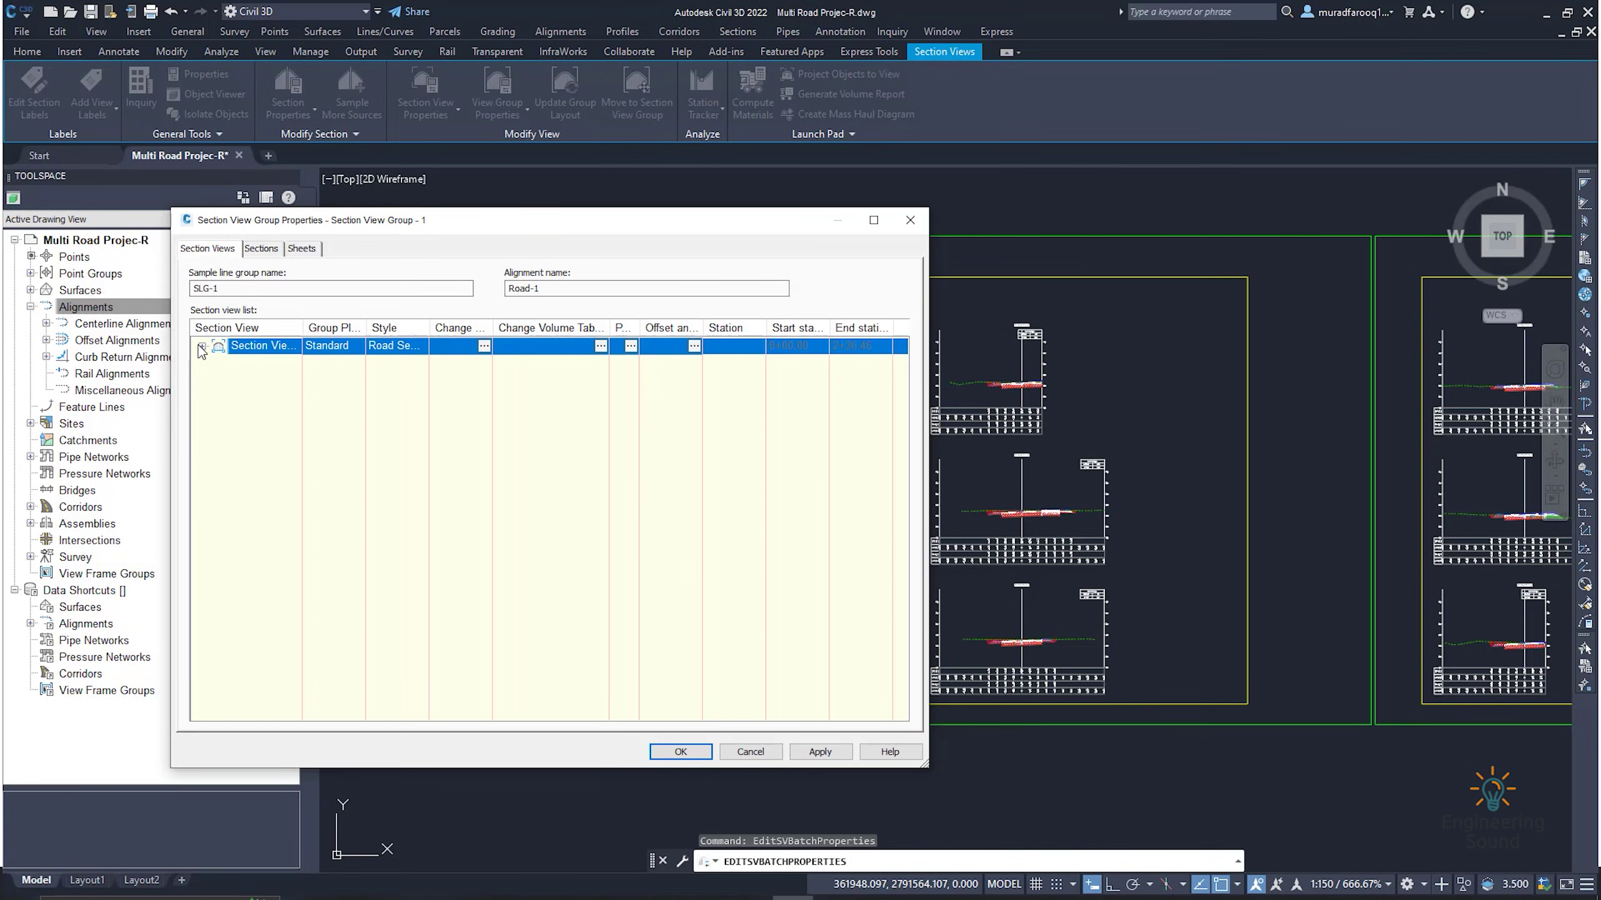
left_click(481, 345)
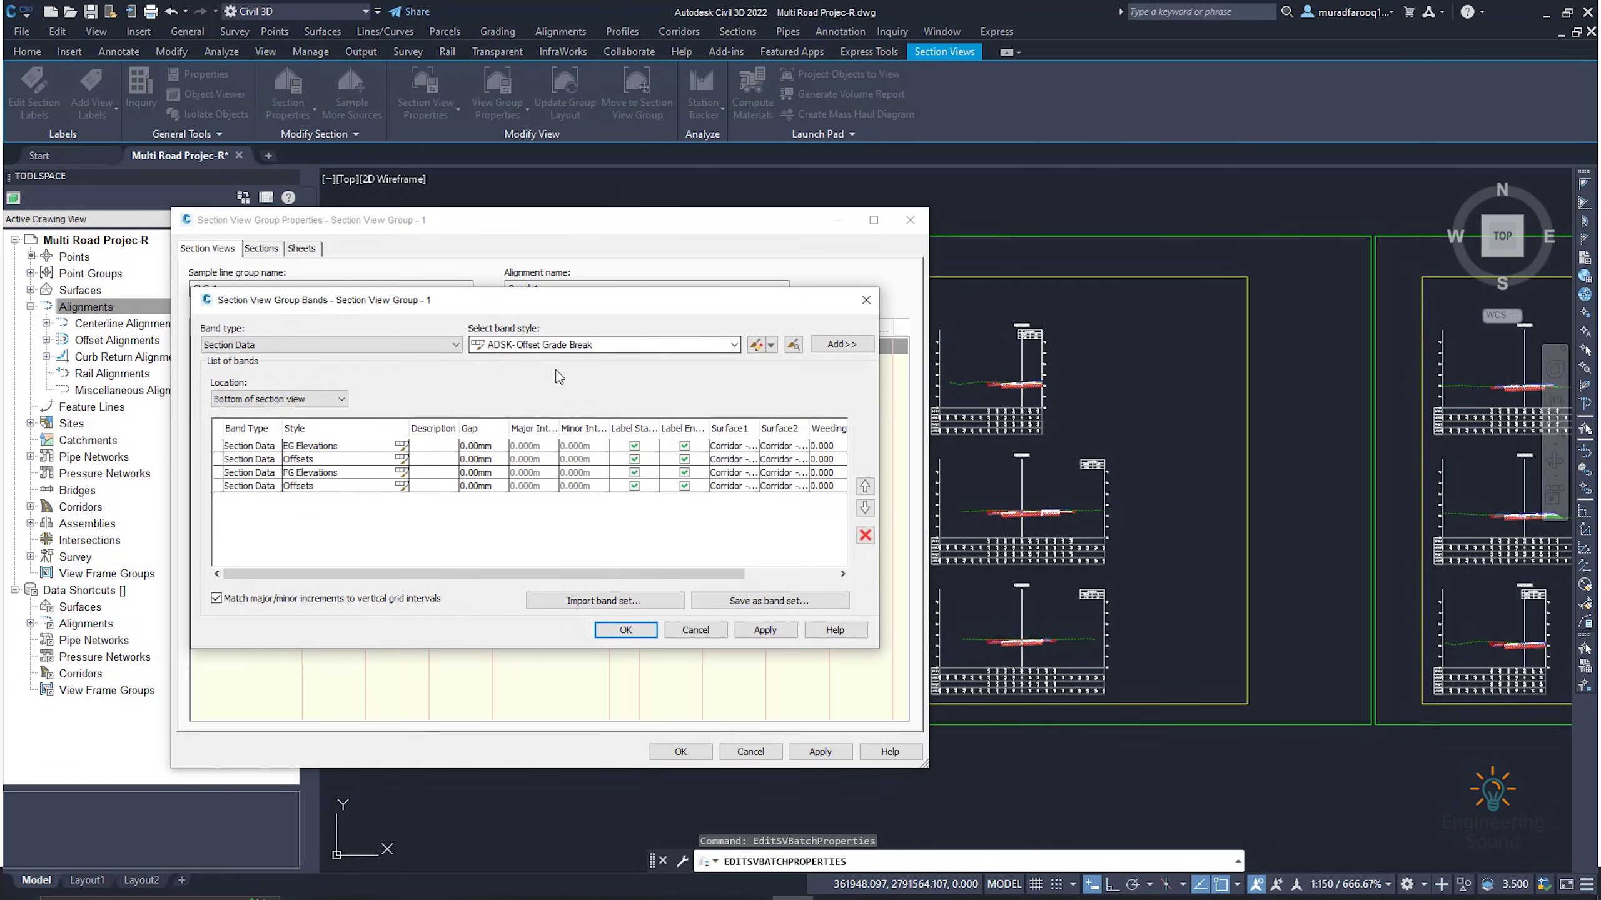
- Review the information, band details and display settings of a new section data band style, and discard the style
left_click_drag(663, 307, 920, 297)
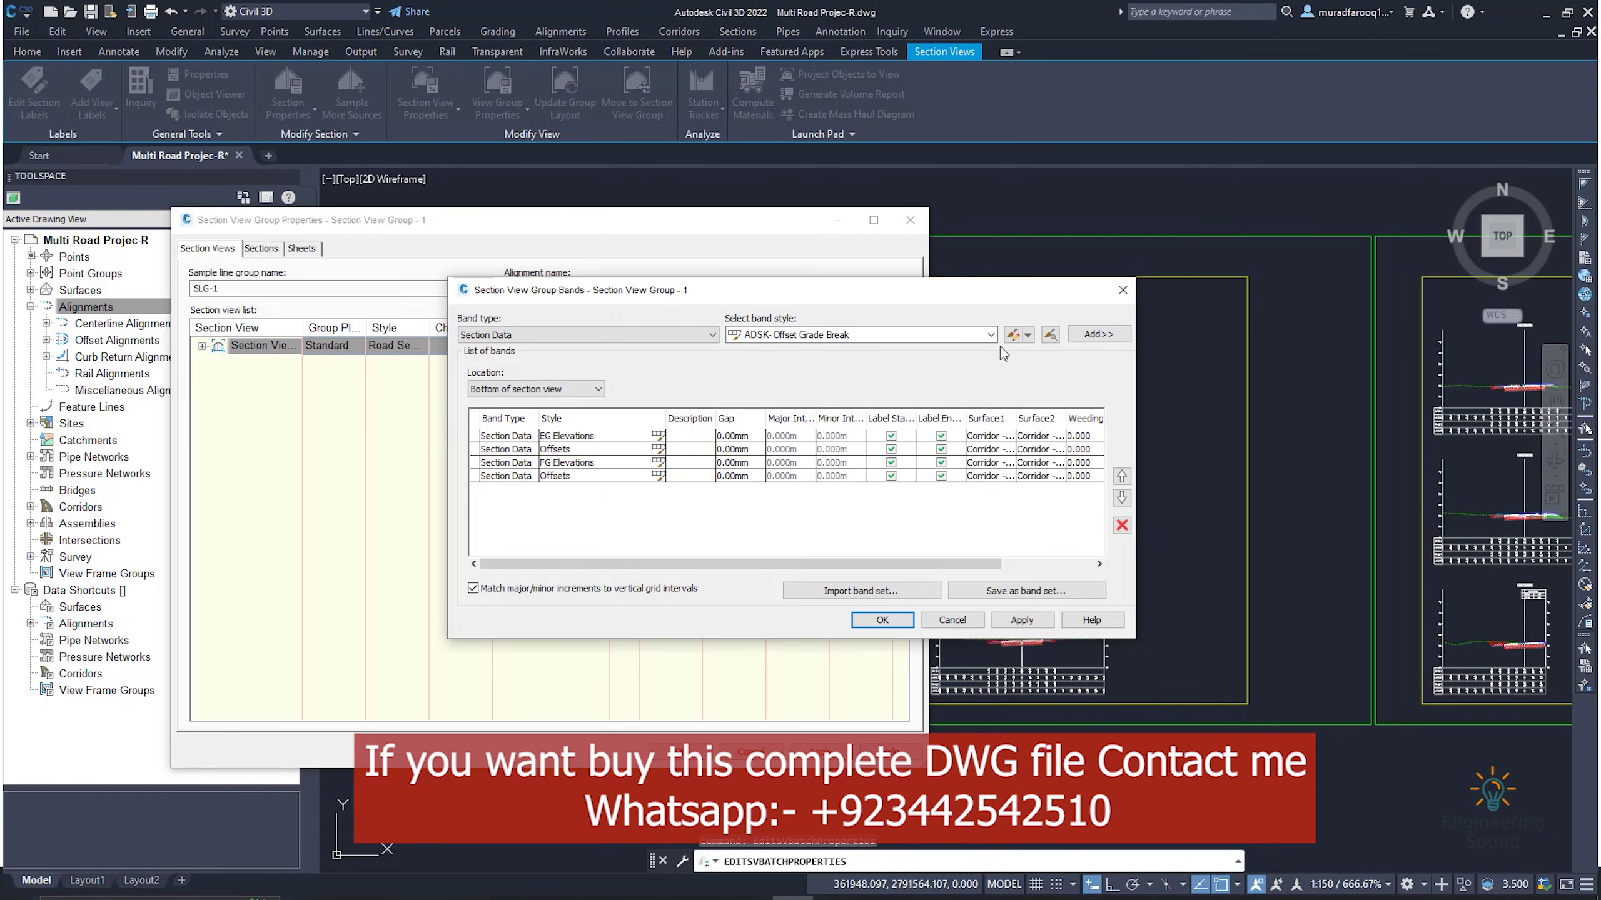
left_click(1029, 335)
left_click(1065, 351)
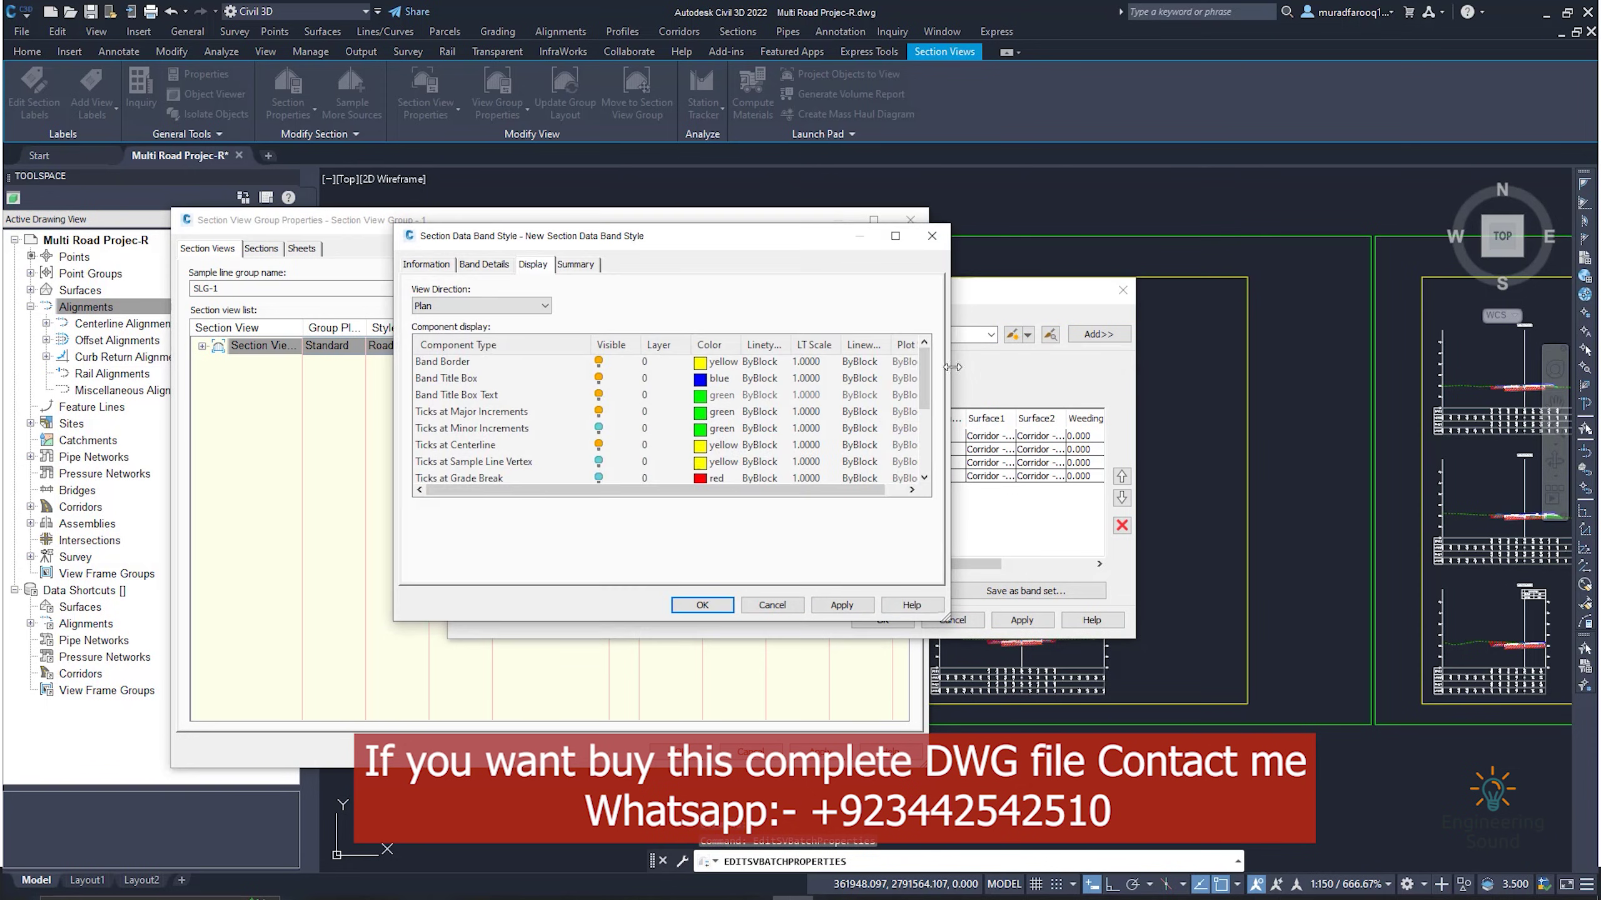
left_click(483, 266)
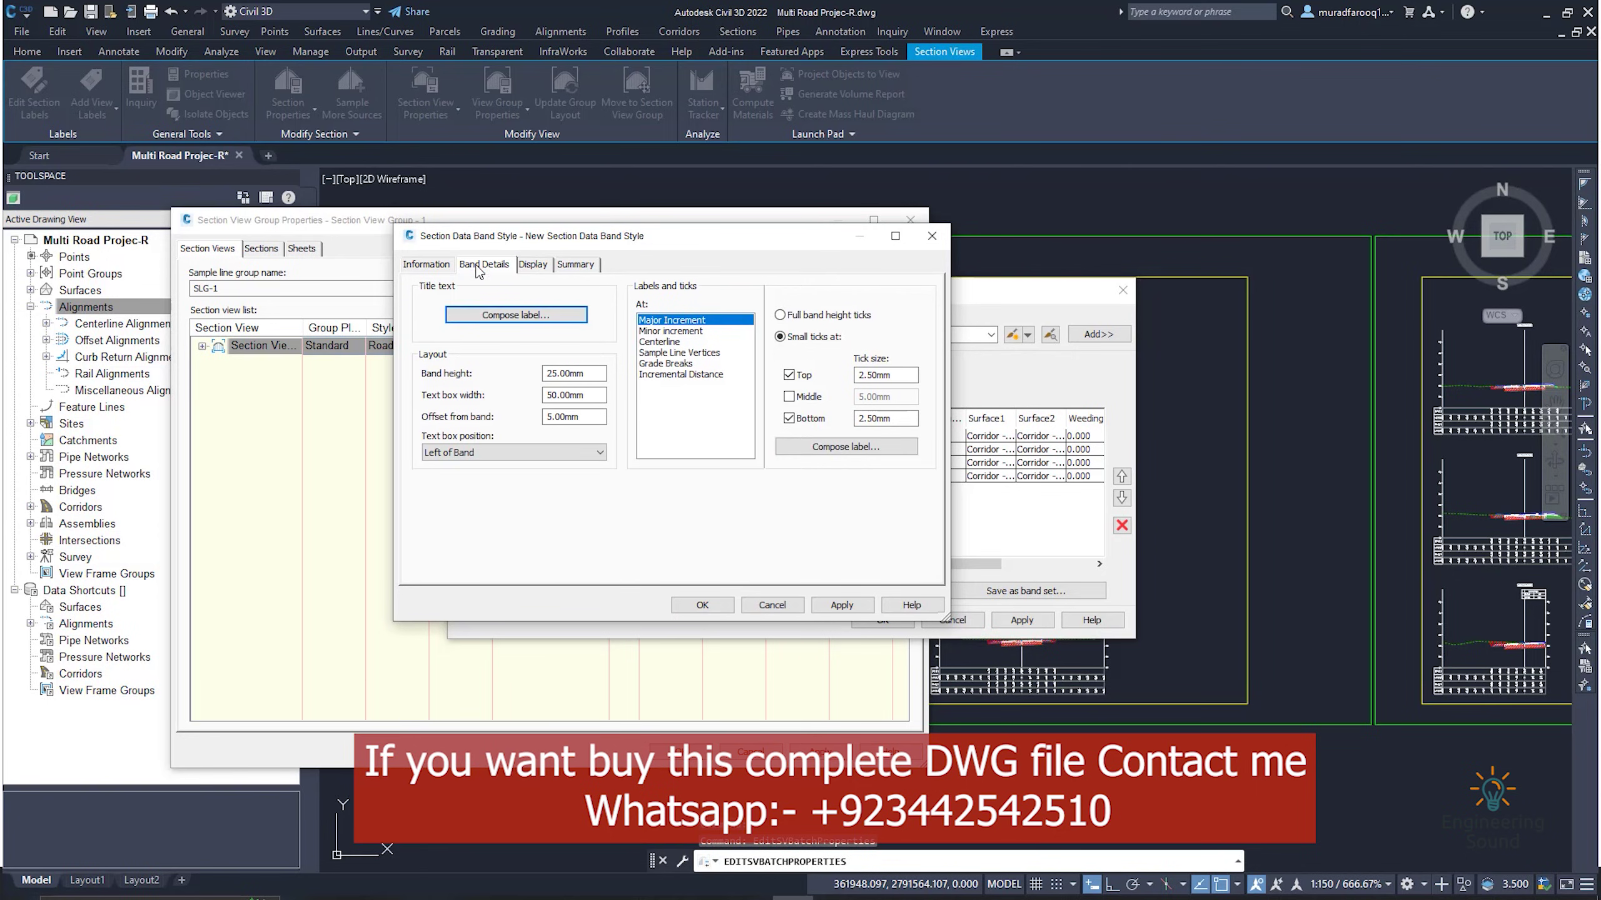
left_click(439, 270)
left_click(491, 269)
left_click(547, 267)
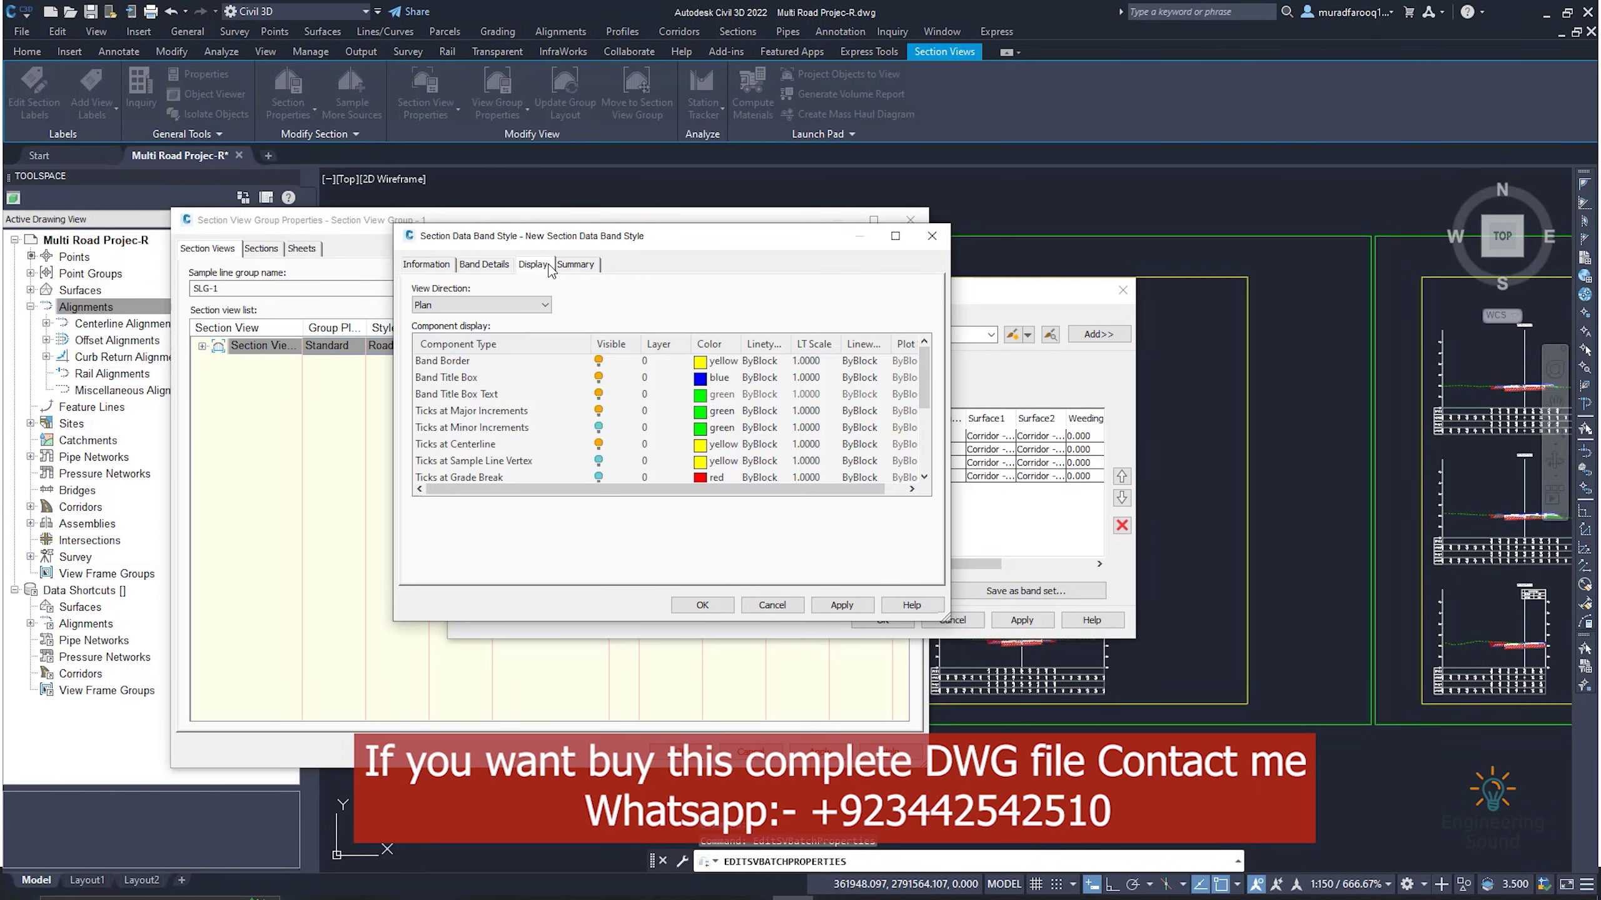
left_click(483, 266)
left_click(945, 240)
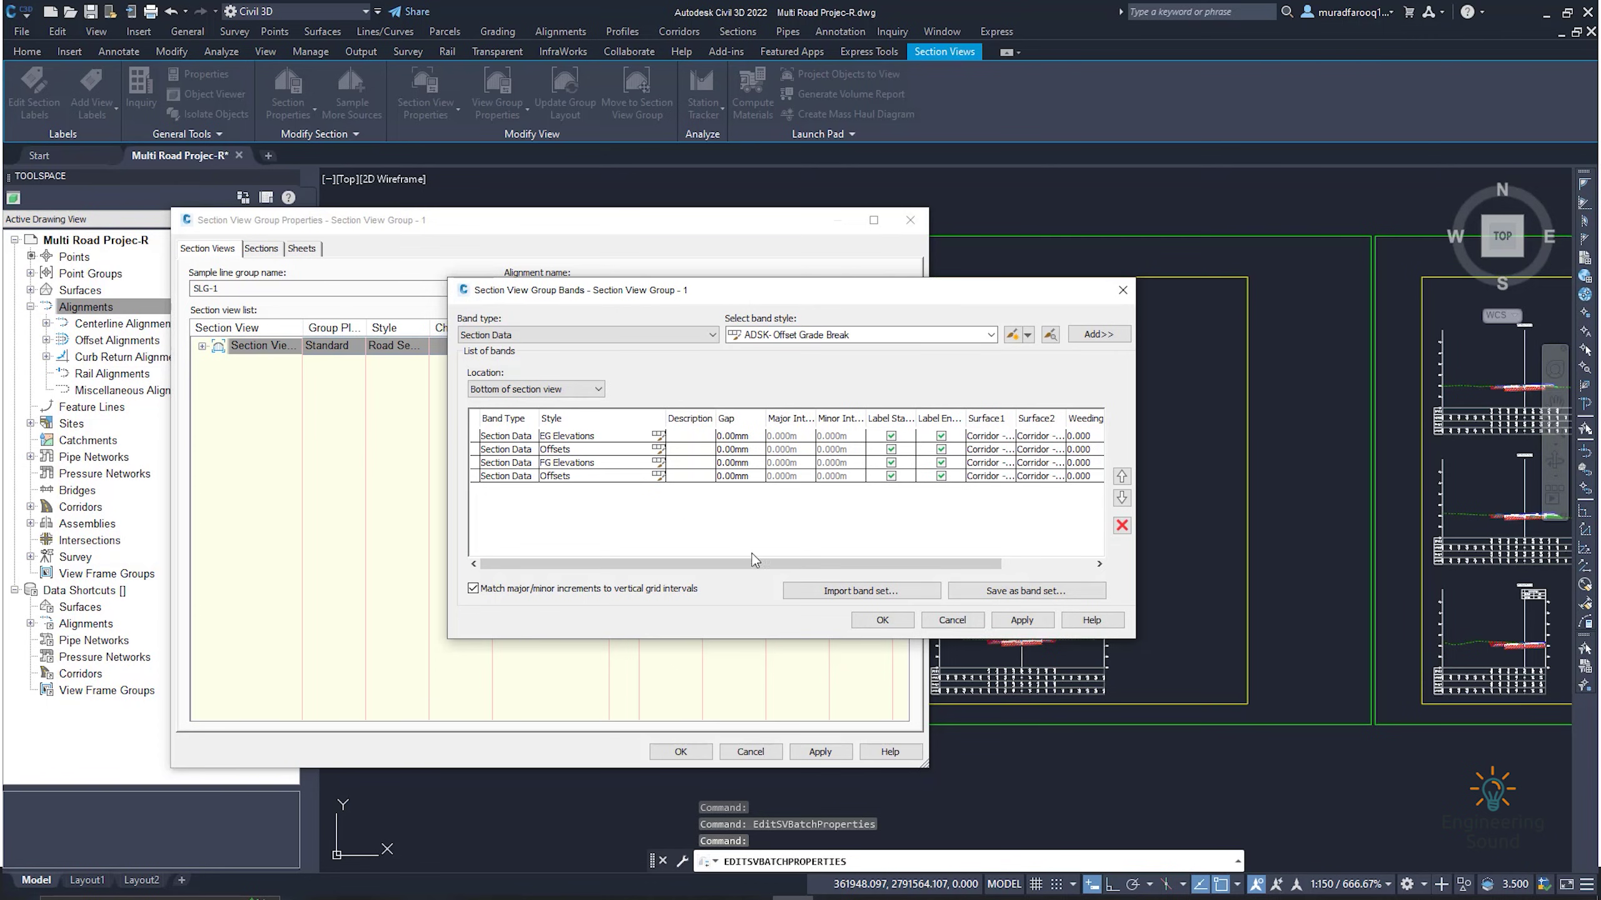
- Set both Surface1 and Surface2 of the EG Elevations band to OGL
left_click_drag(754, 559, 811, 558)
left_click(918, 437)
left_click(921, 476)
left_click(969, 436)
left_click(968, 477)
- Set both Surface1 and Surface2 of the Offsets band directly below EG Elevations to OGL
left_click_drag(742, 563, 777, 584)
left_click(889, 451)
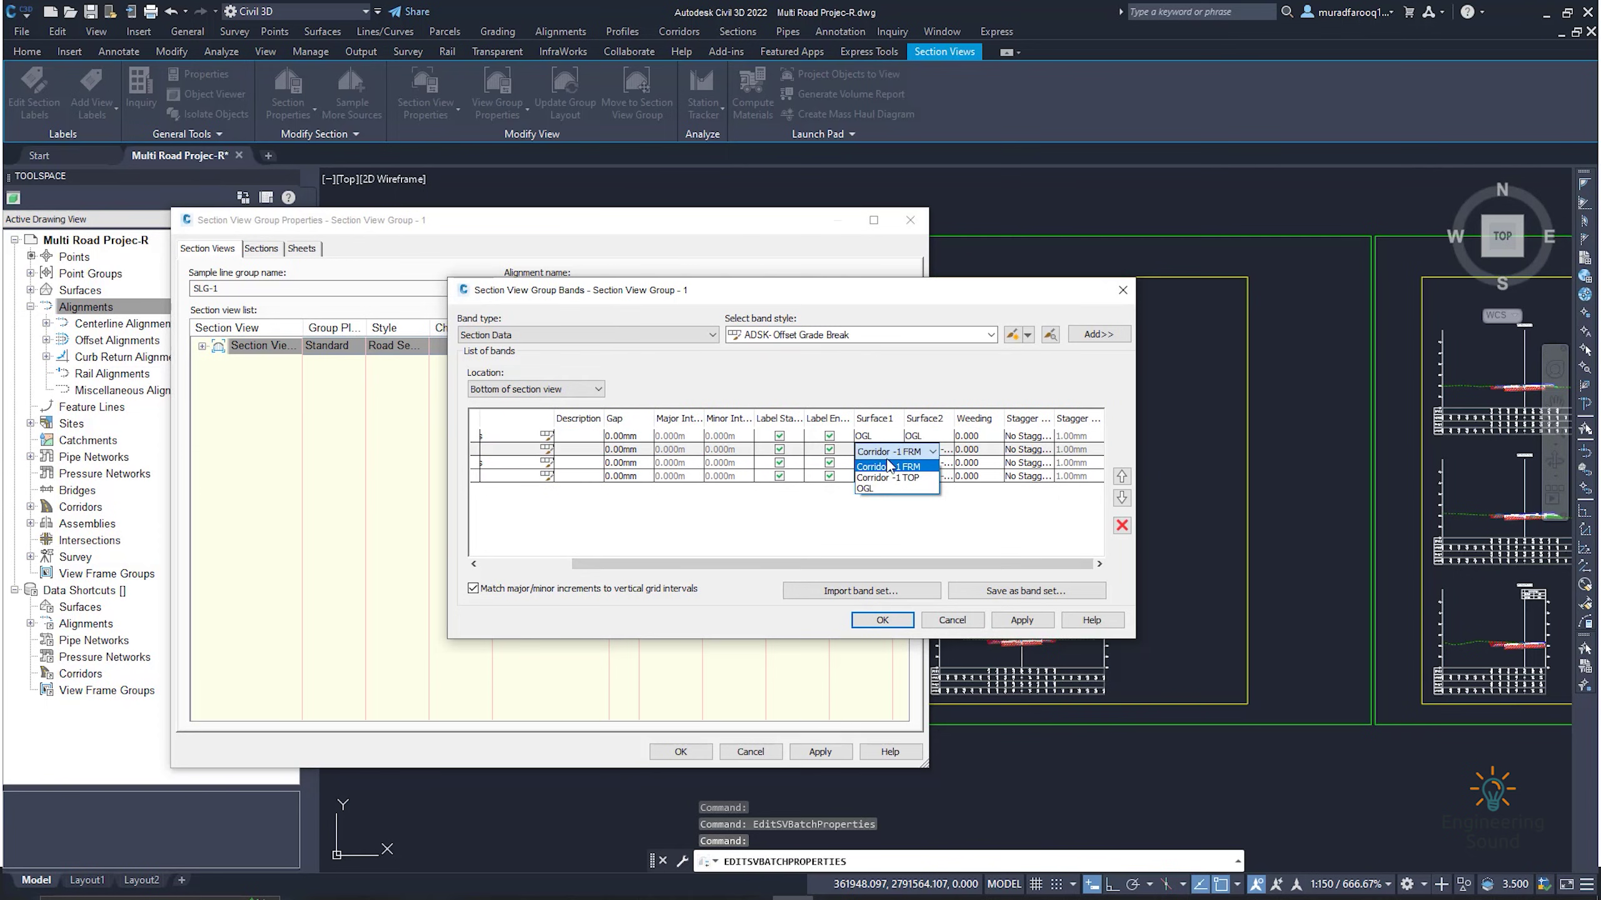
left_click(876, 489)
left_click(917, 451)
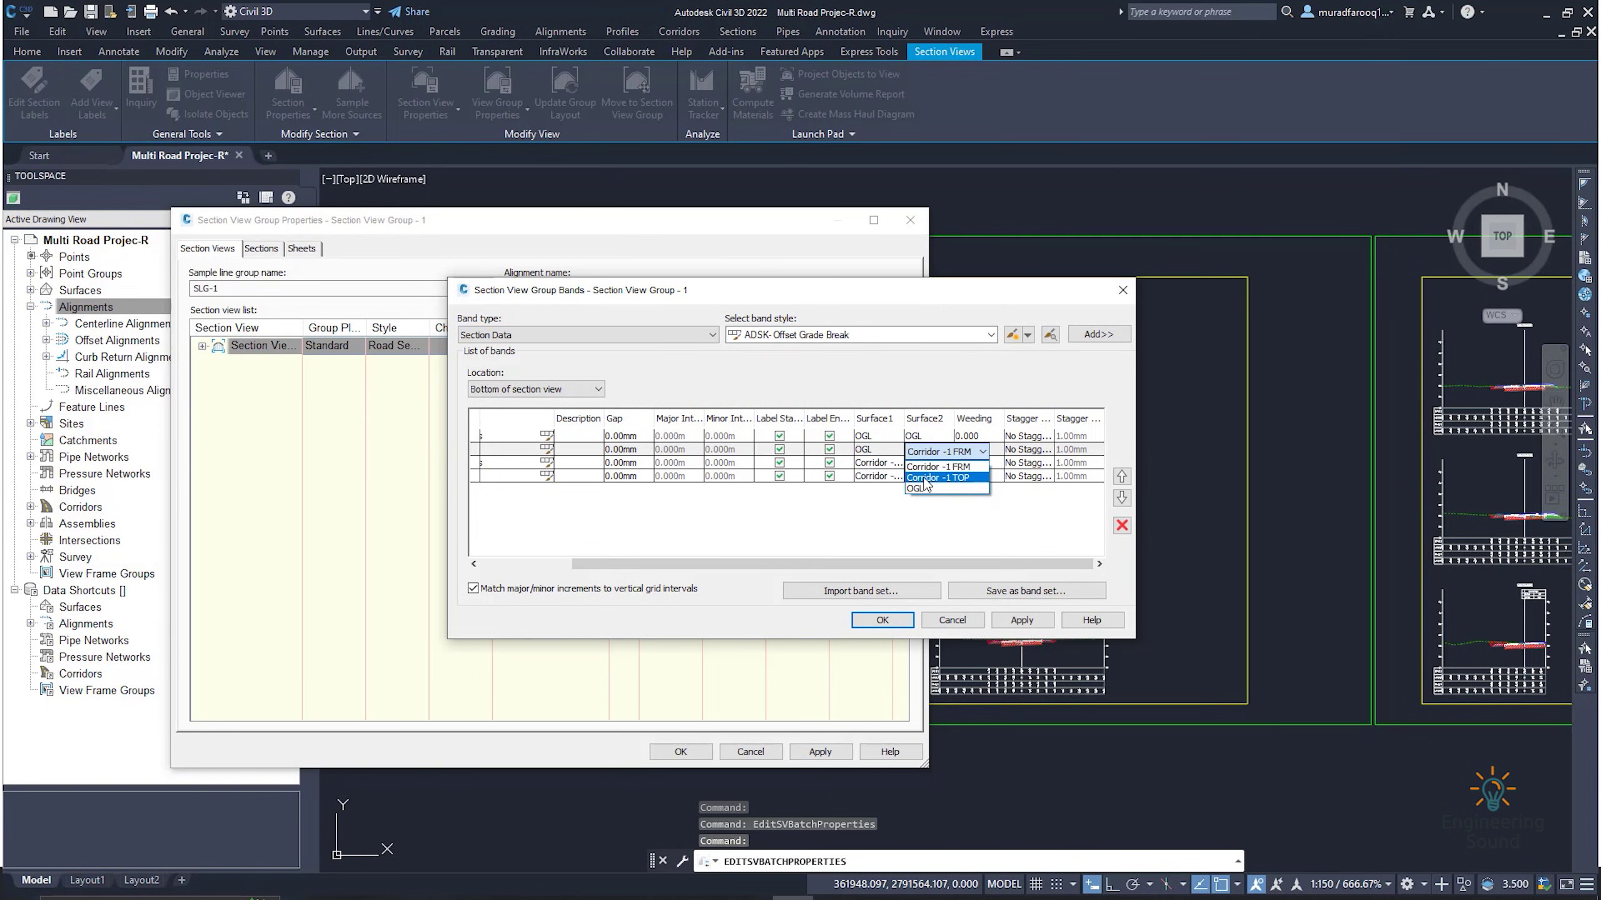
left_click(924, 489)
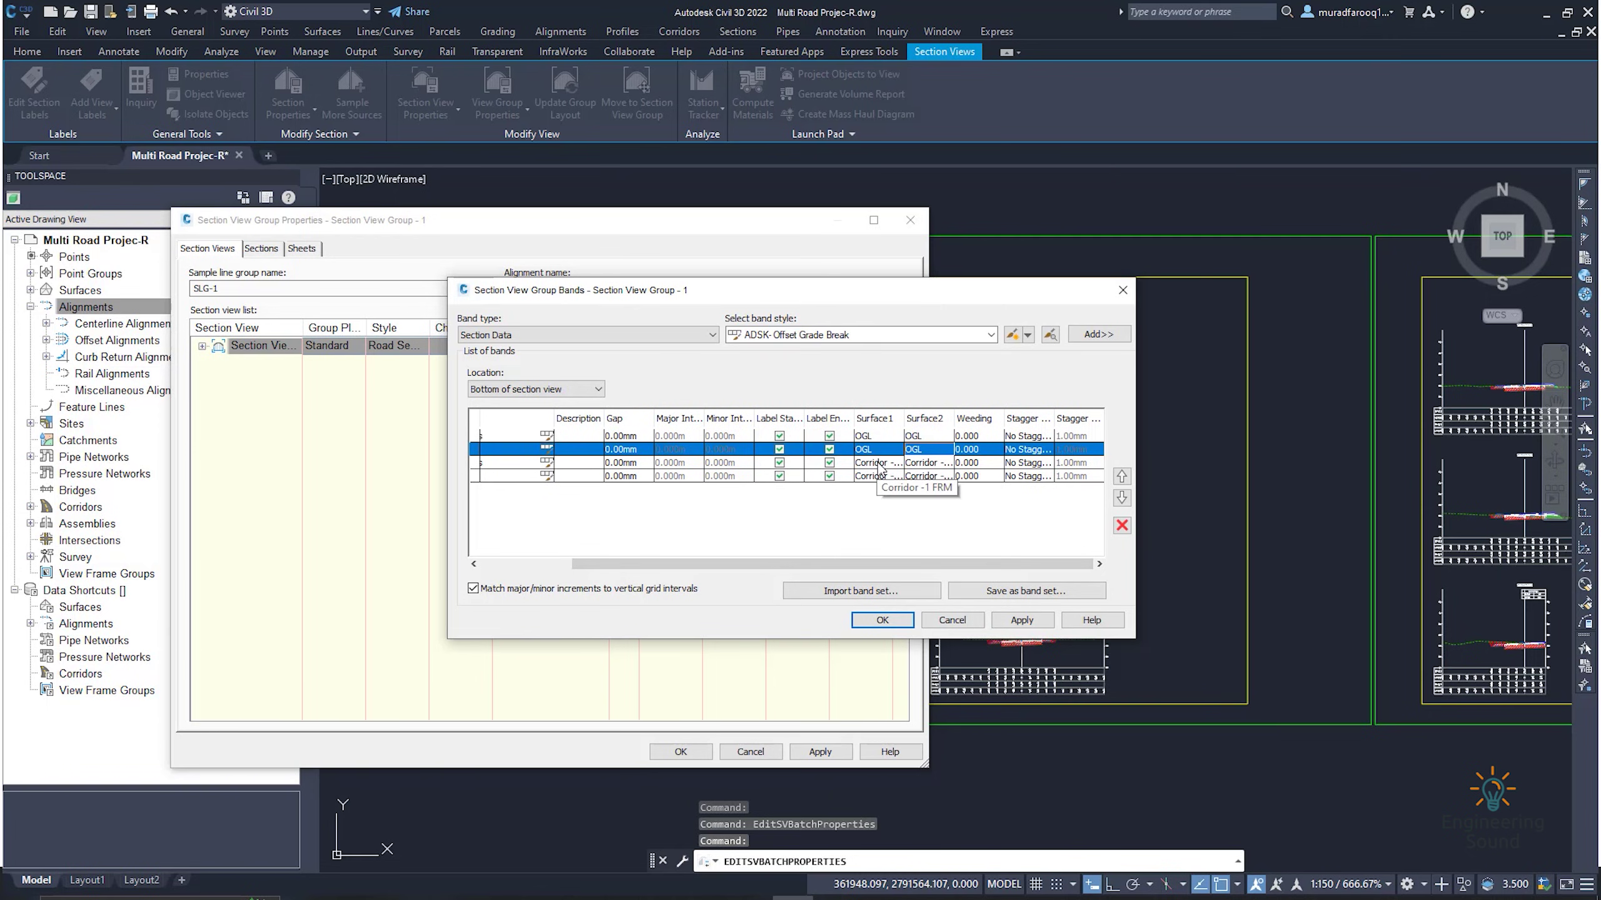
- Set the FG Elevations band's Surface1 to Corridor -1 TOP and its Surface2 to OGL
left_click(879, 465)
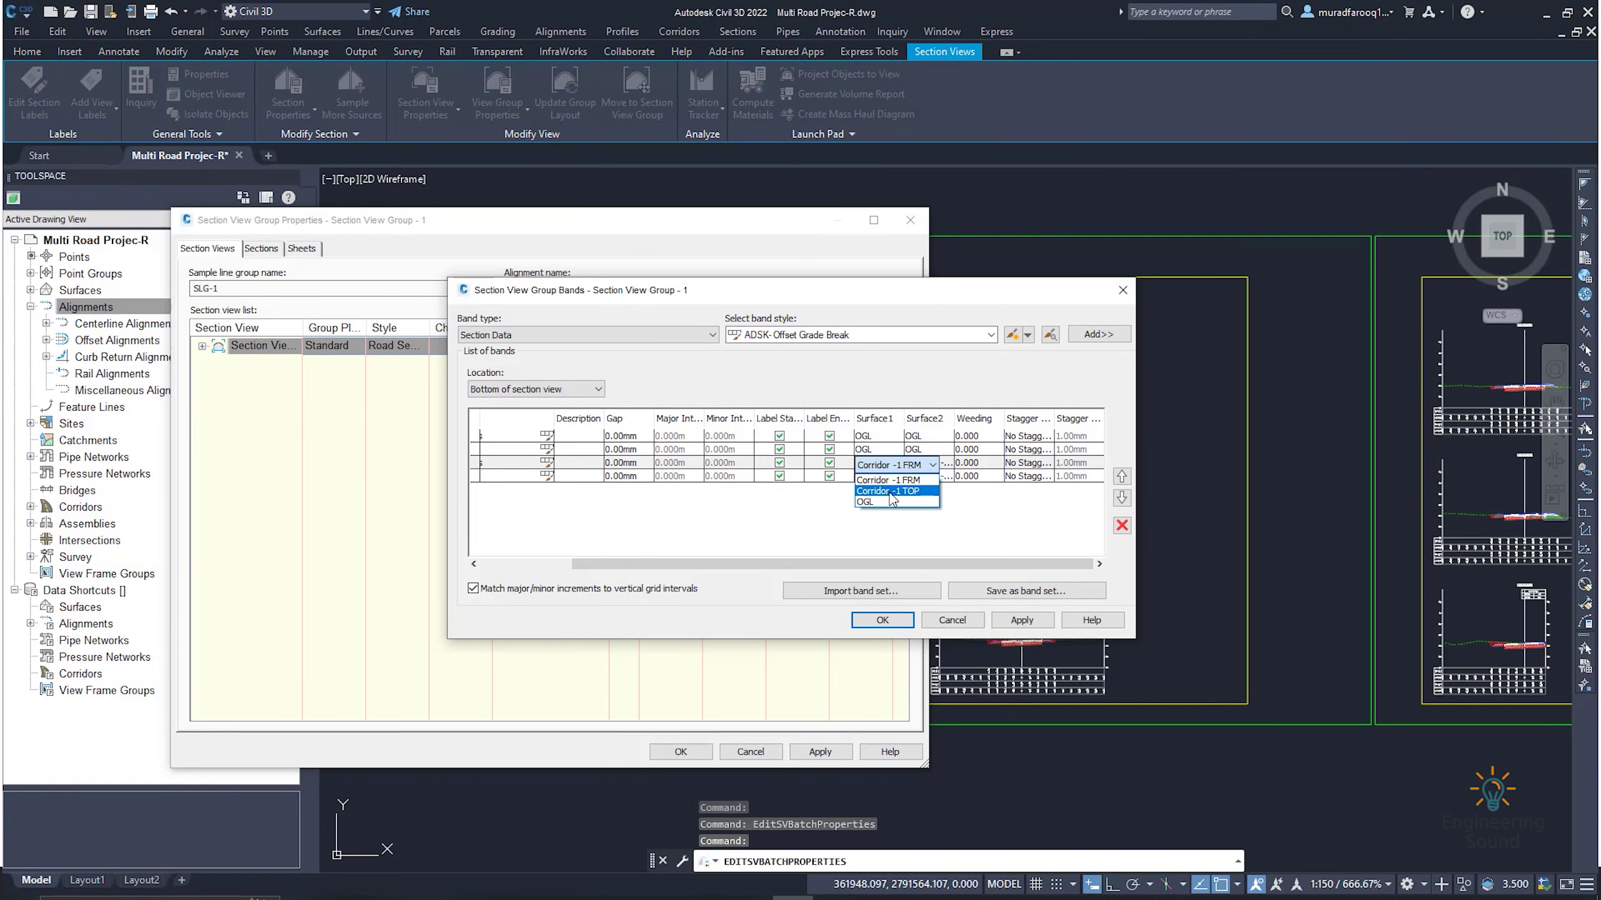
left_click(890, 491)
left_click(935, 468)
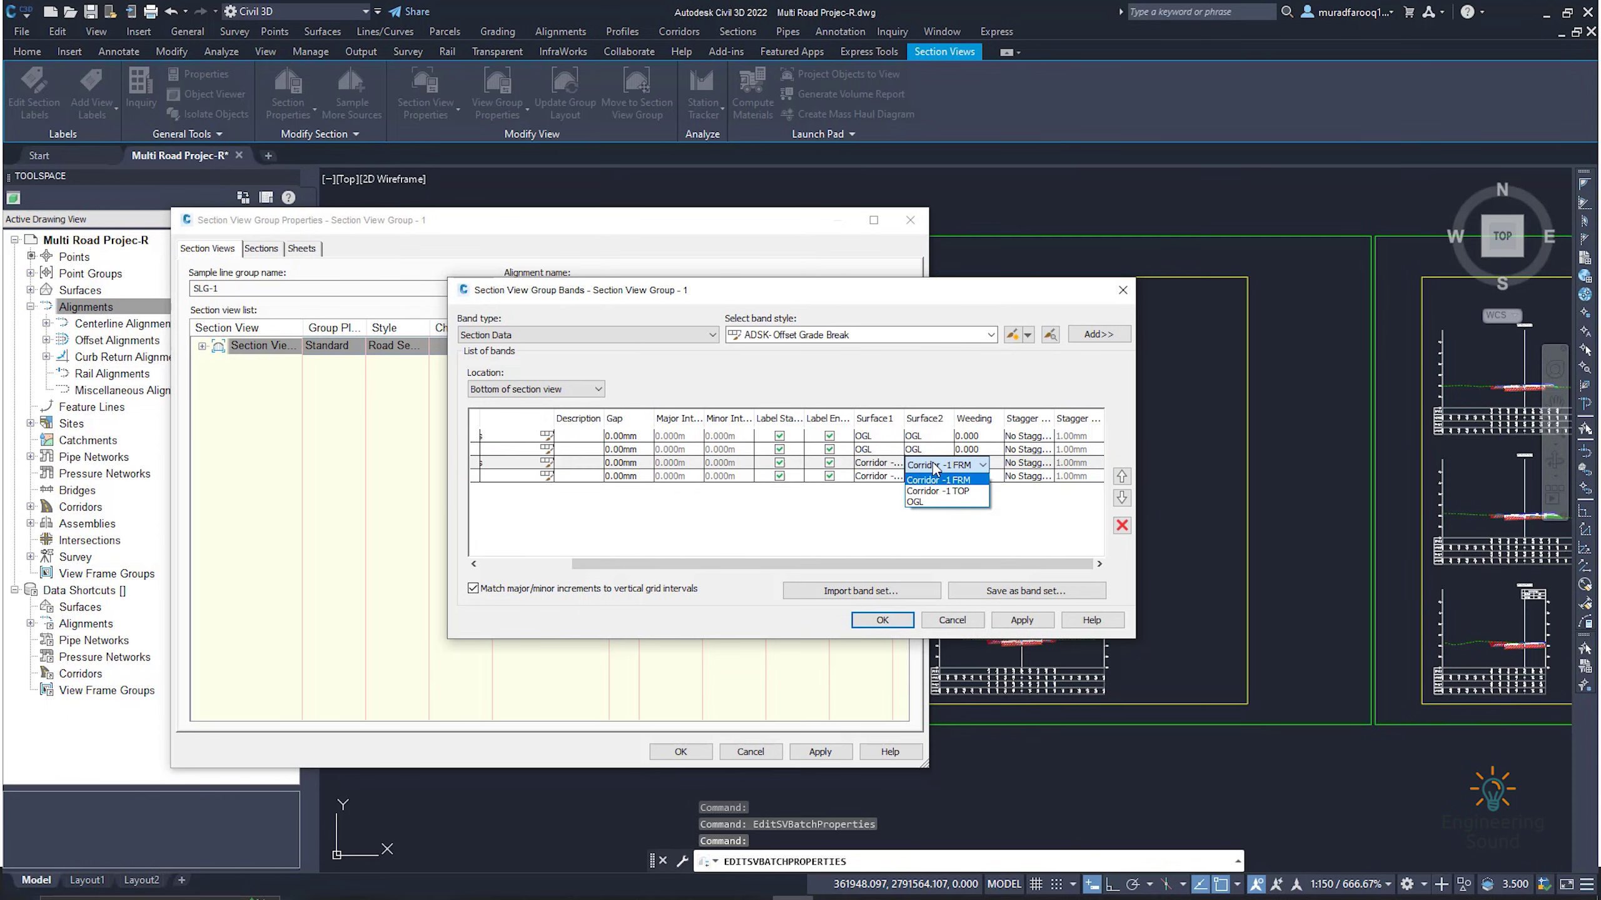
left_click(923, 503)
left_click_drag(879, 562, 800, 564)
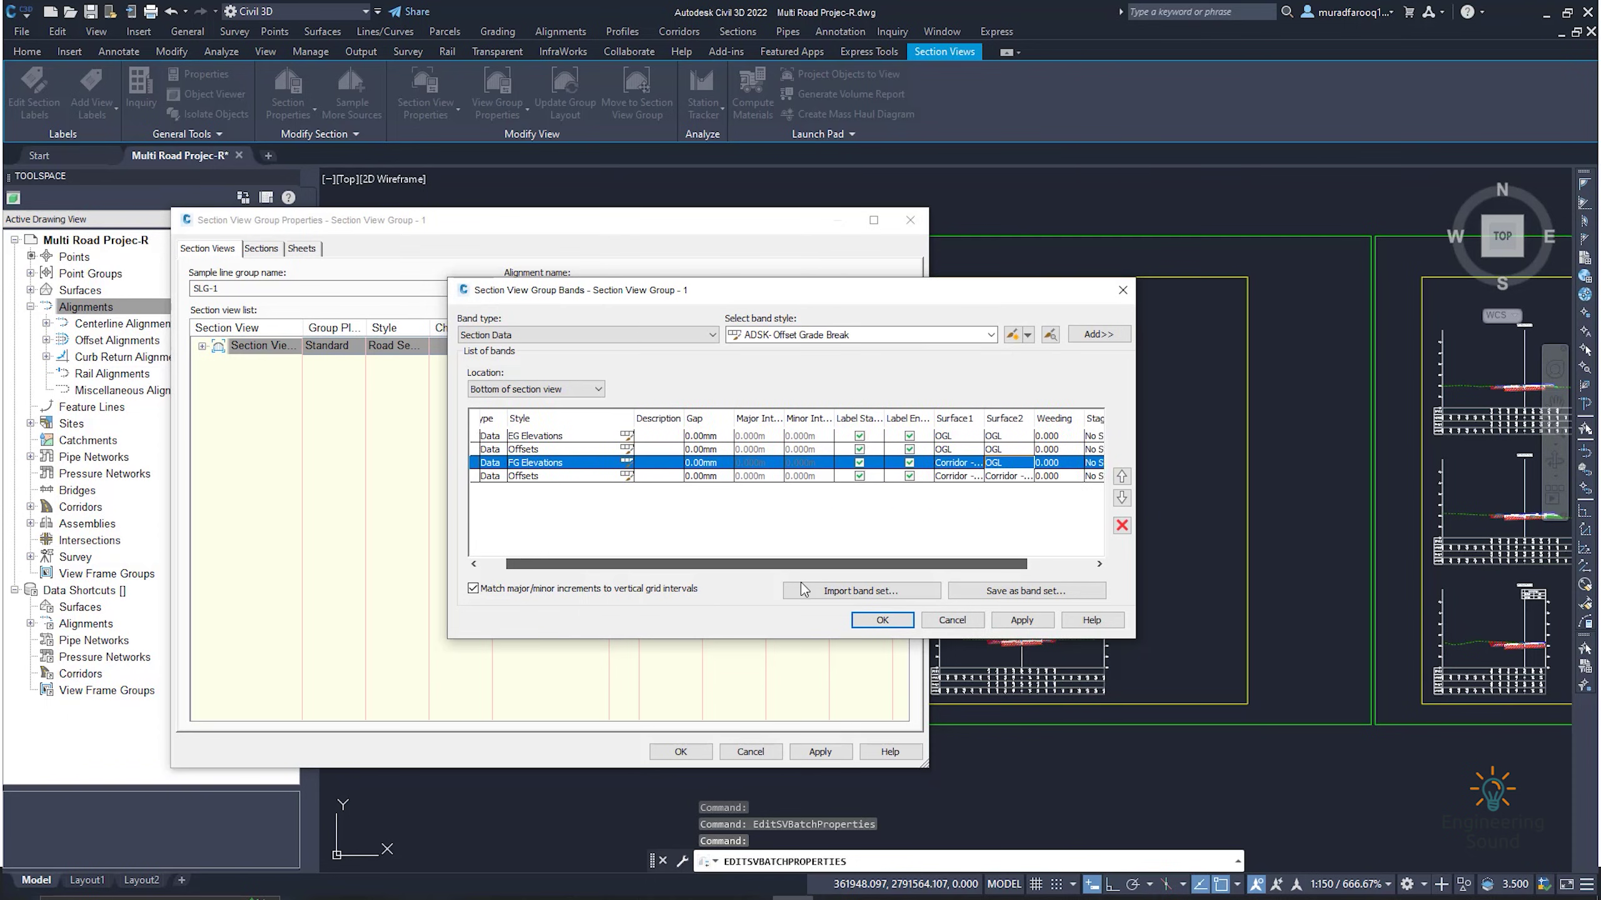
- Set Surface1 of the last Offsets band, below FG Elevations, to Corridor -1 TOP
left_click_drag(666, 564, 738, 565)
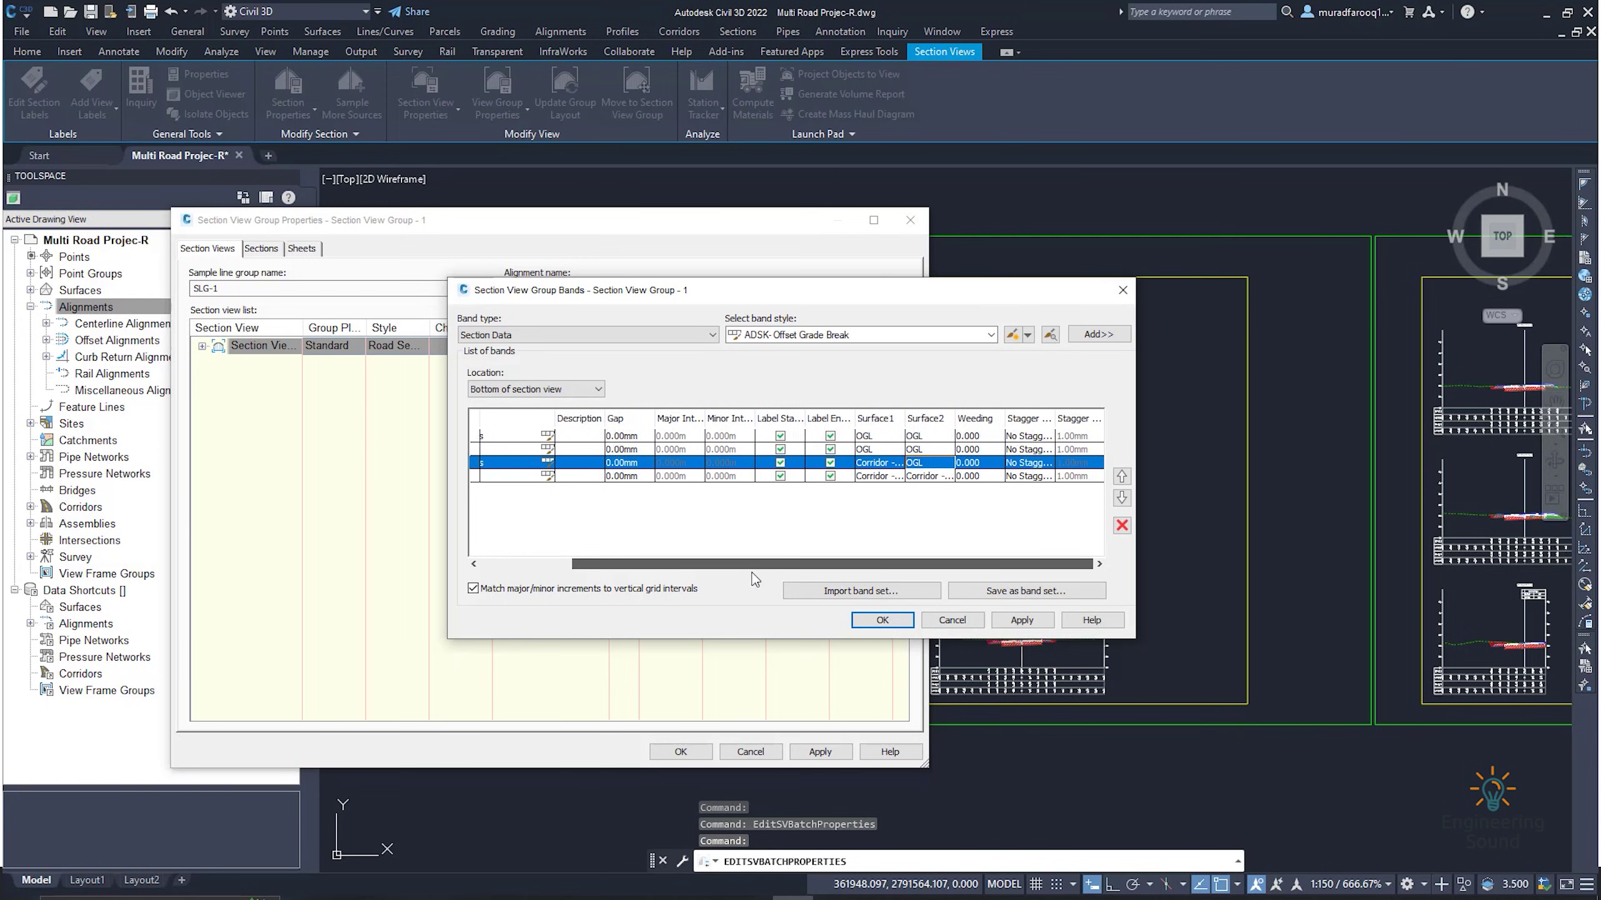
left_click(885, 477)
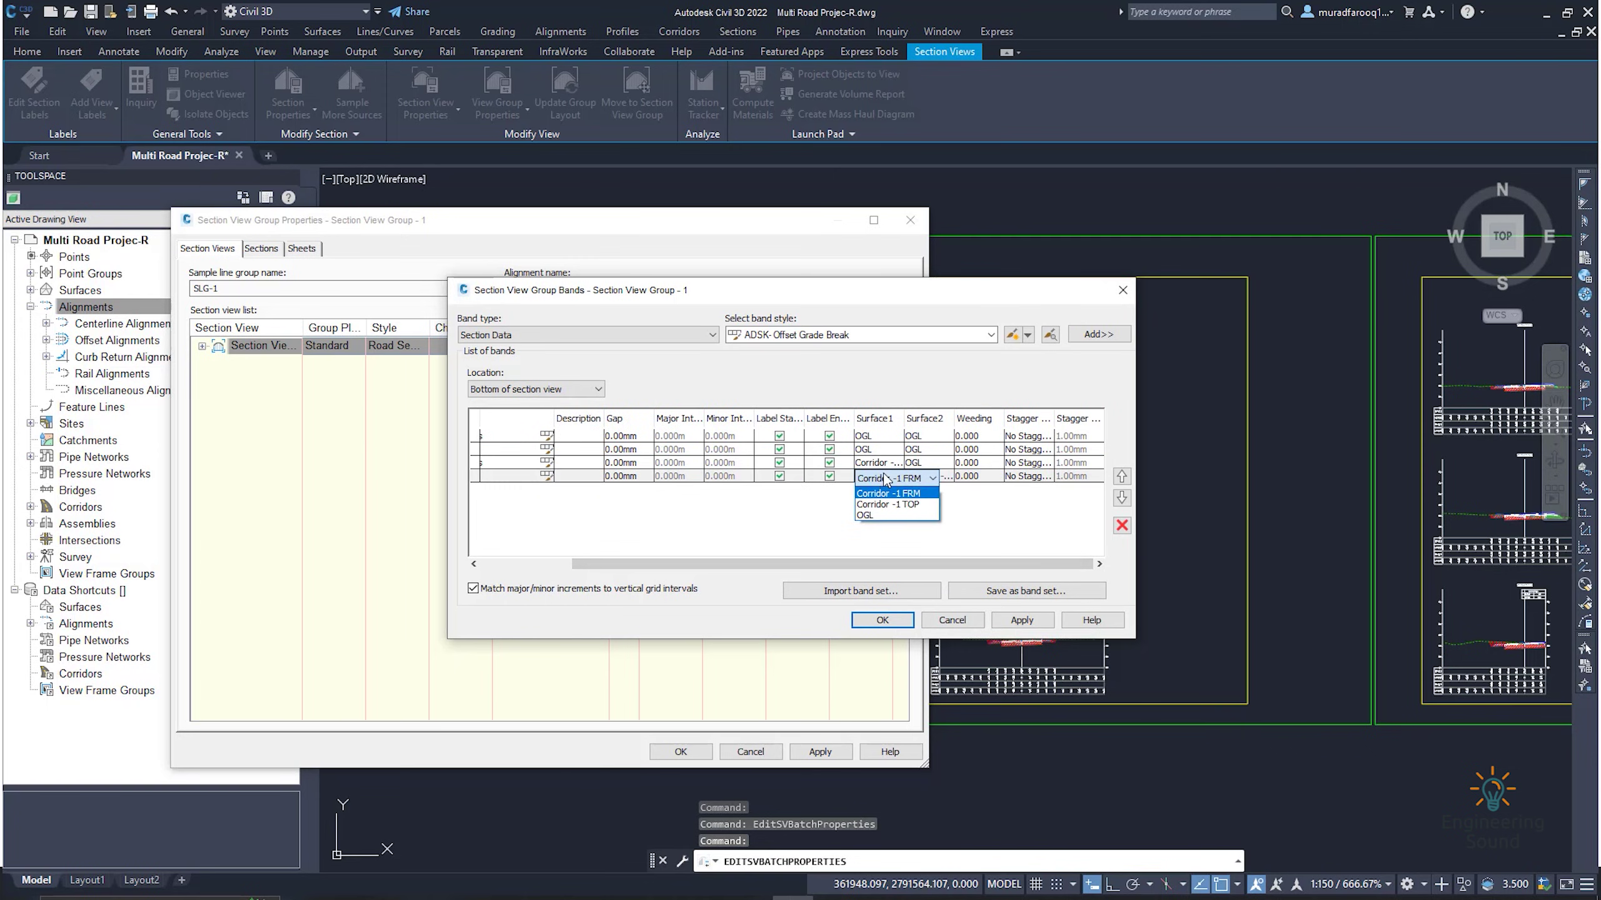
left_click(880, 506)
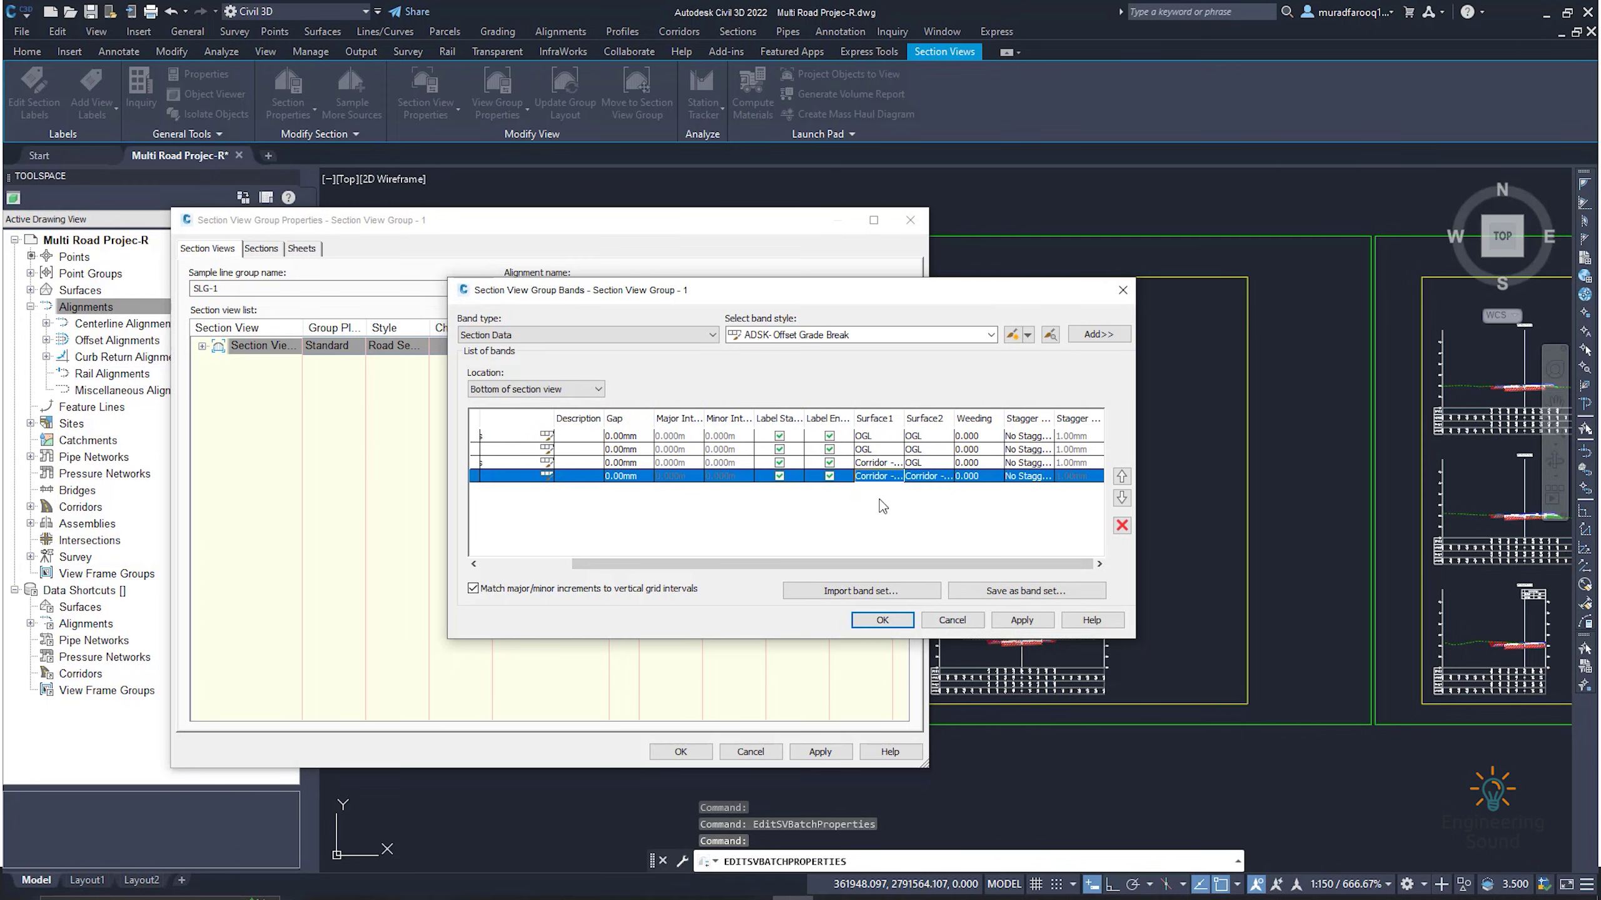
left_click(938, 490)
left_click_drag(870, 563, 666, 554)
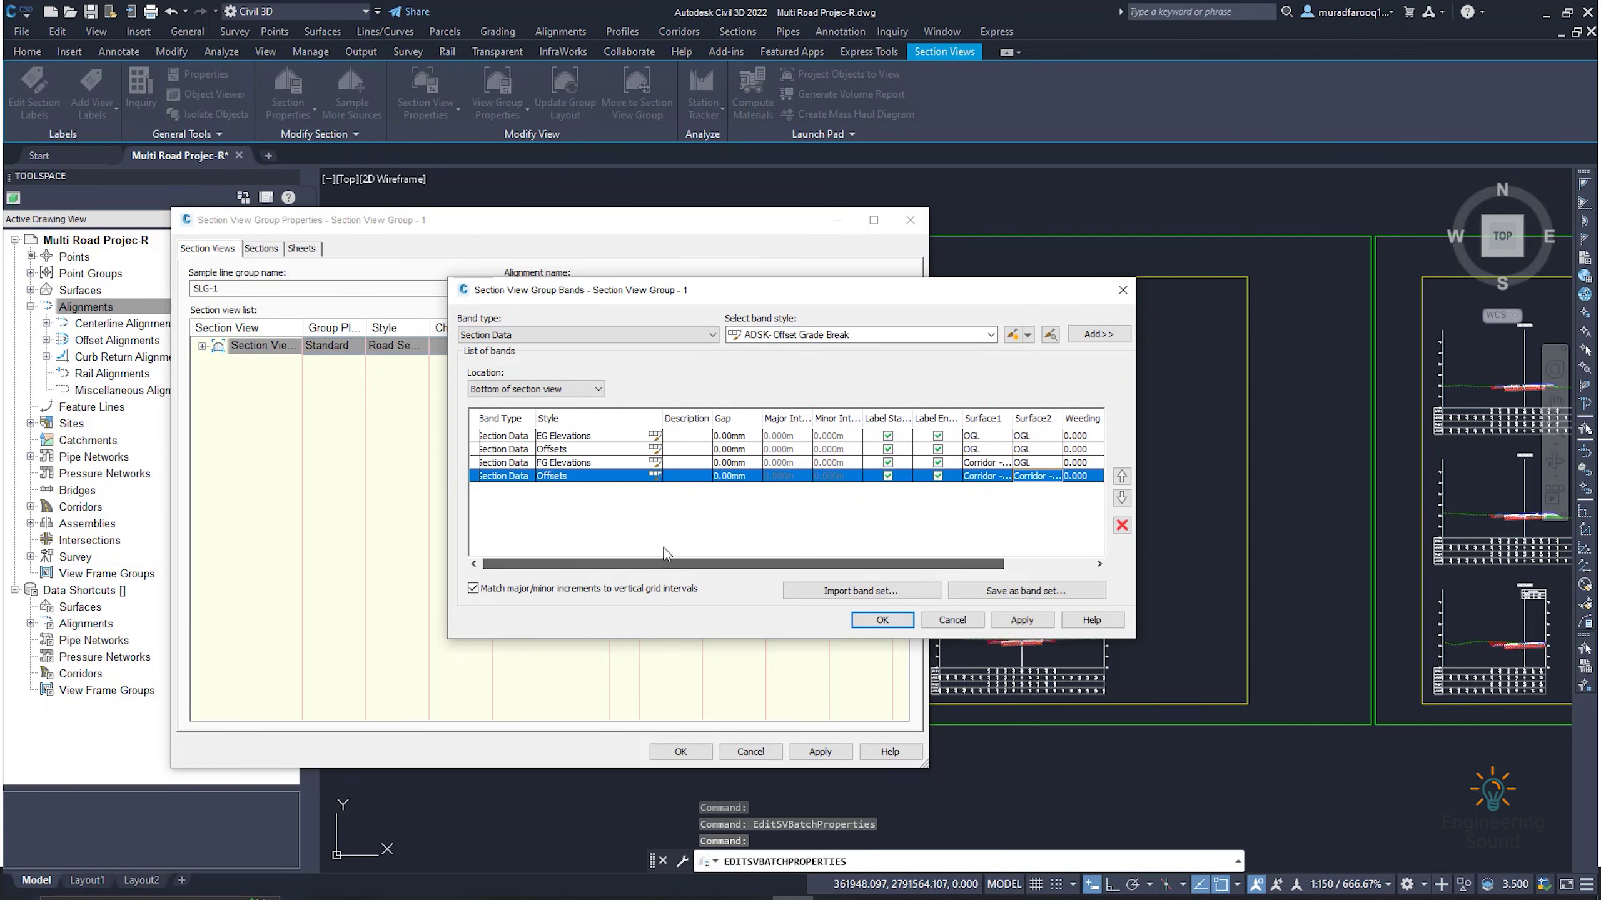
- Apply the surface assignments of the section data bands and accept the properties of Section View Group - 1
left_click(1022, 620)
left_click(882, 620)
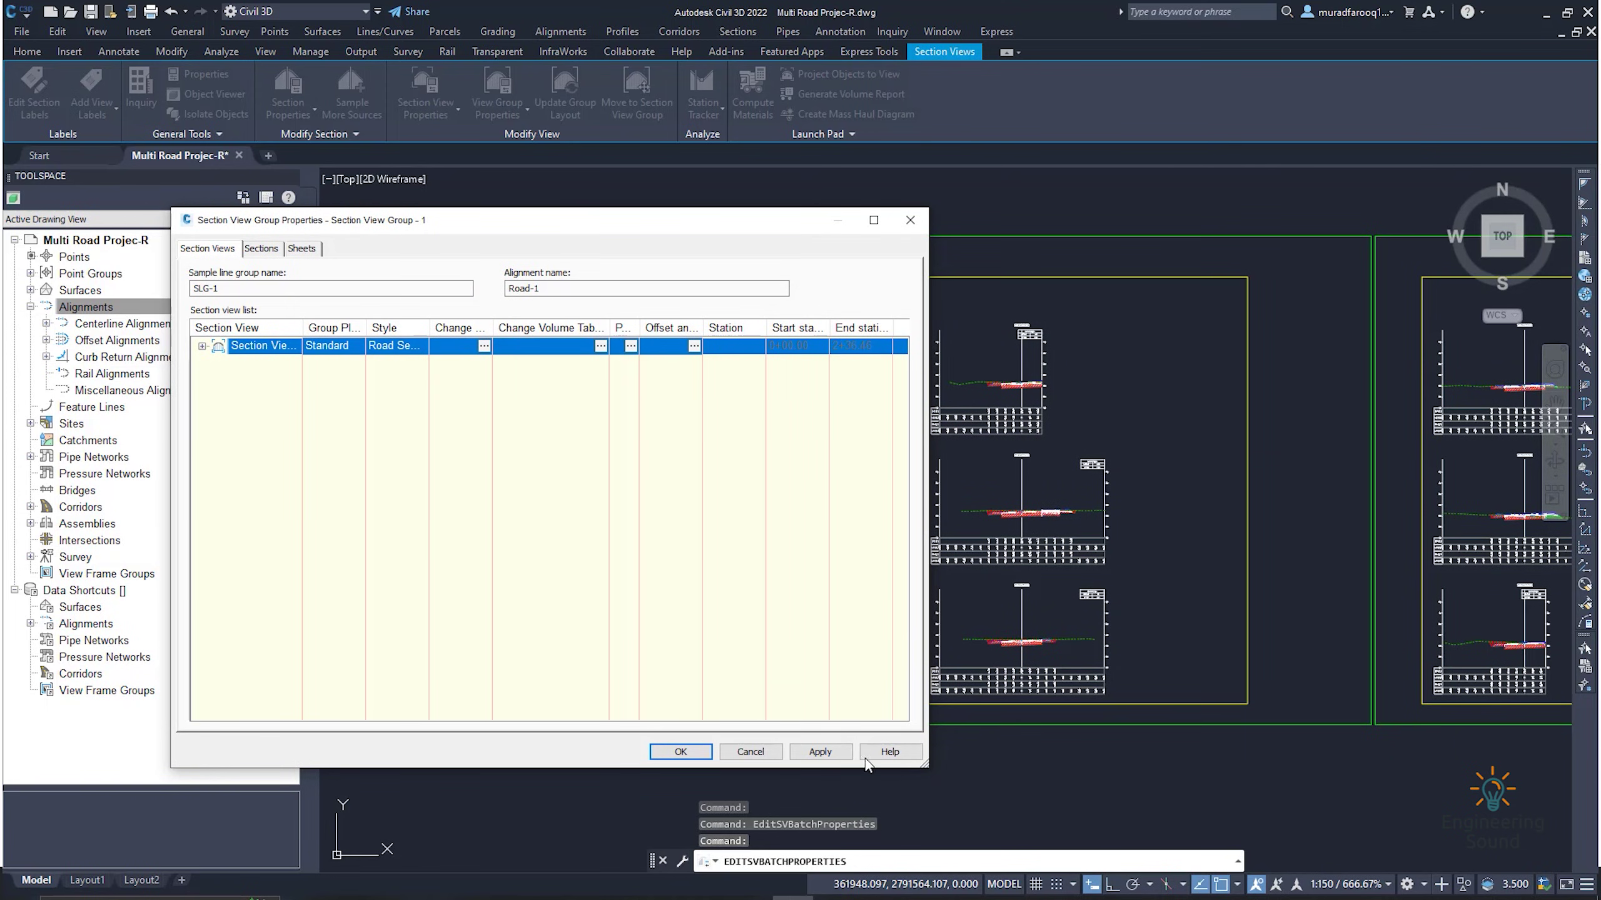
left_click(819, 751)
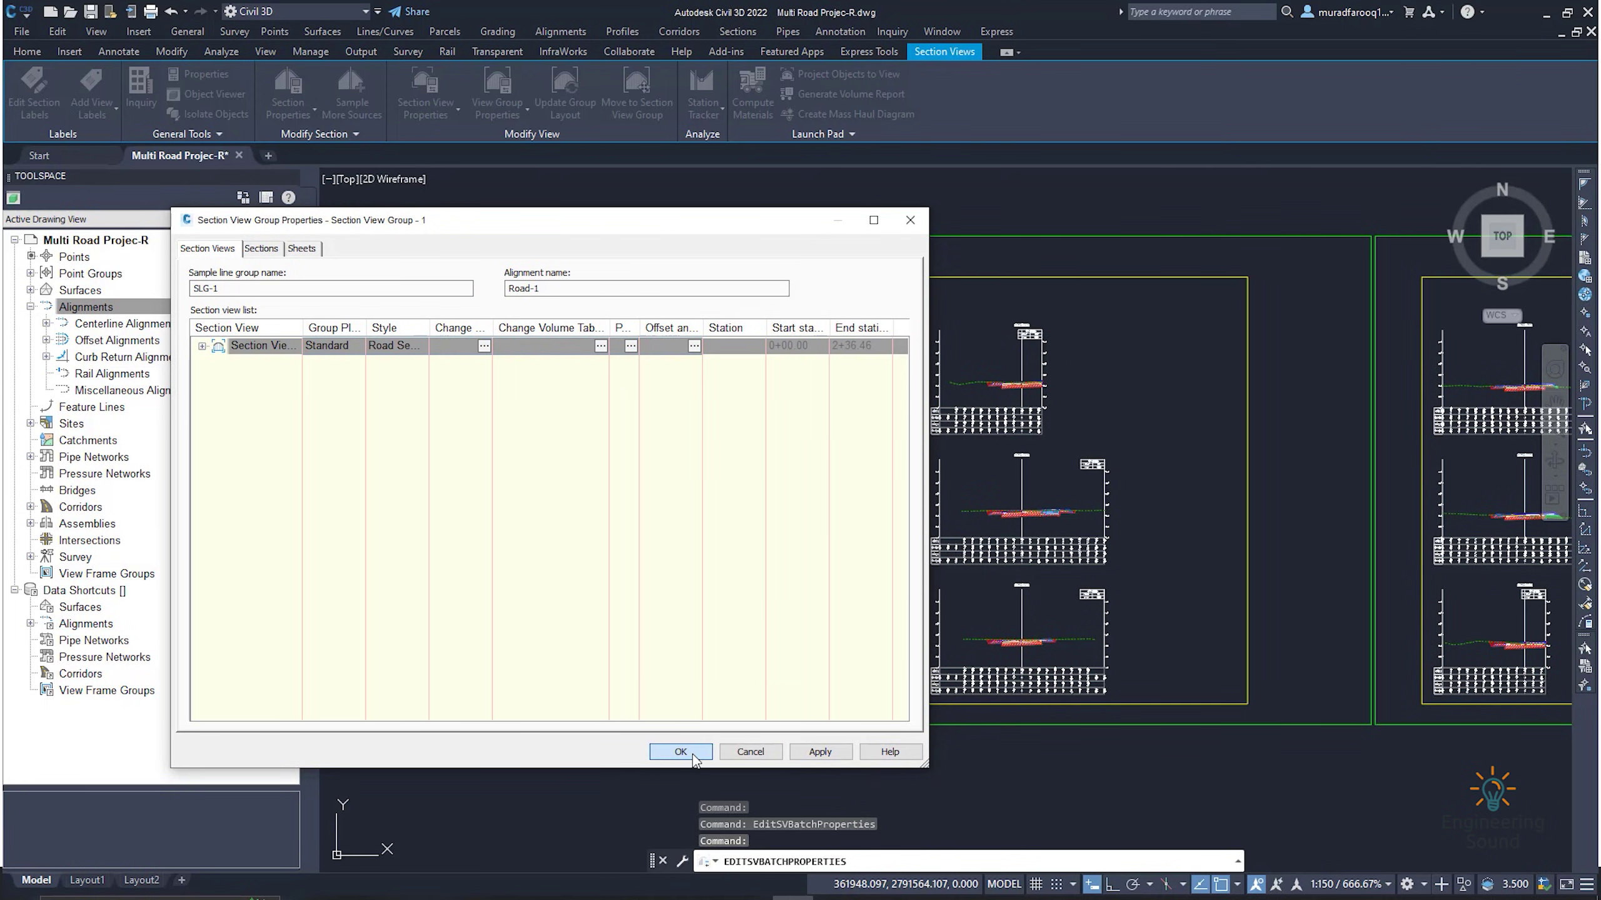
left_click(692, 753)
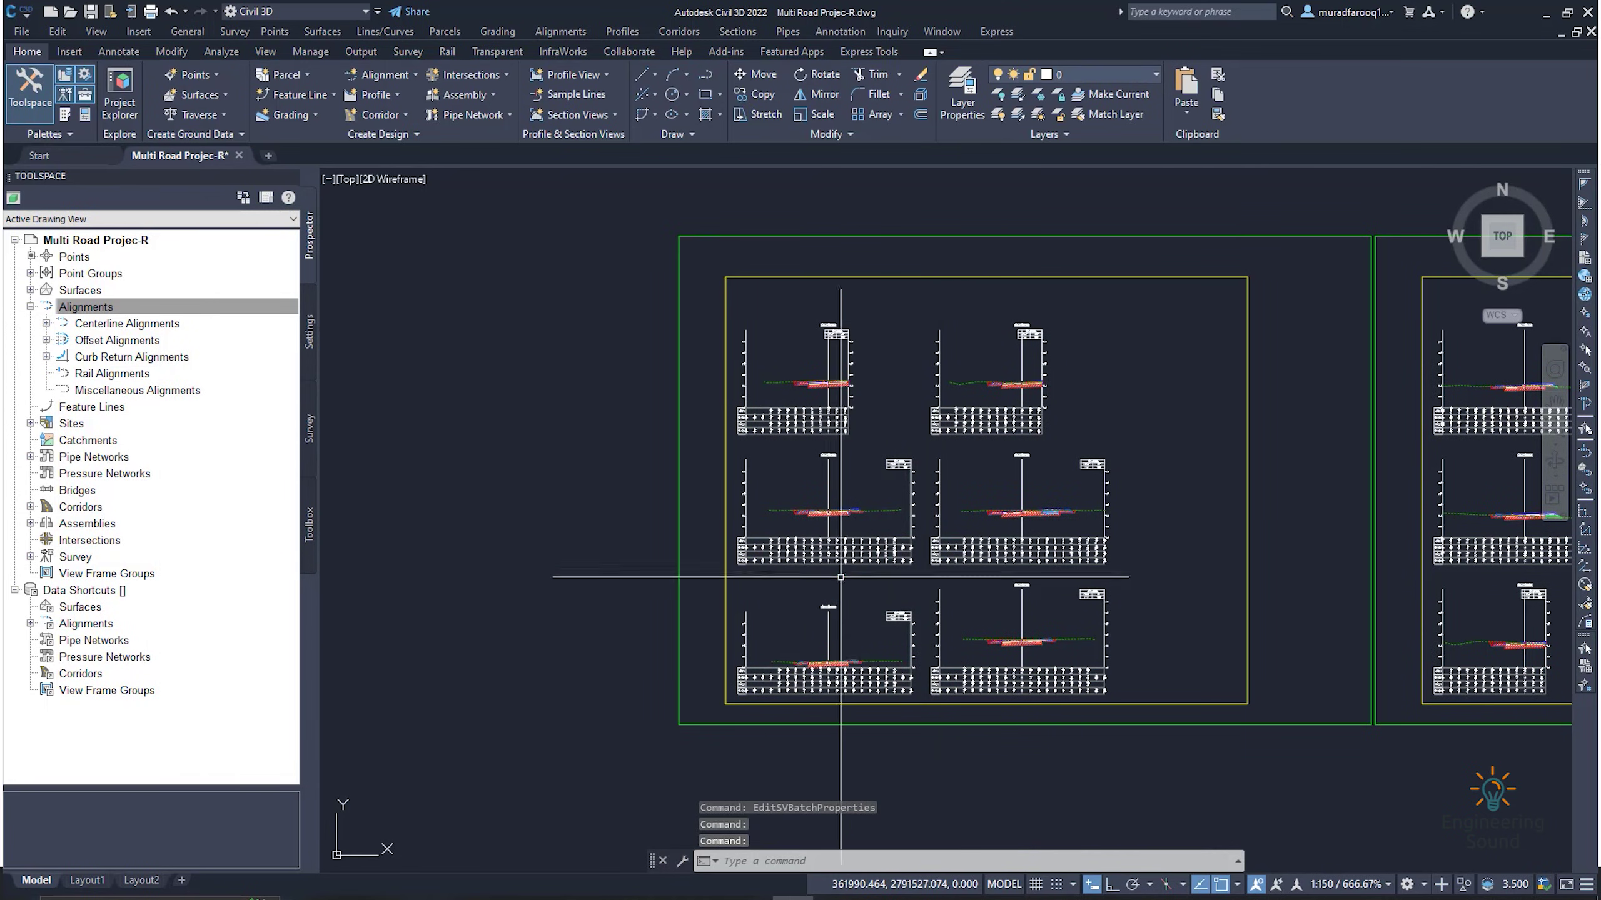
- Inspect the elevation and offset values in the data bands of the section views across the sheets
scroll(809, 553, "up", 4)
scroll(810, 553, "down", 6)
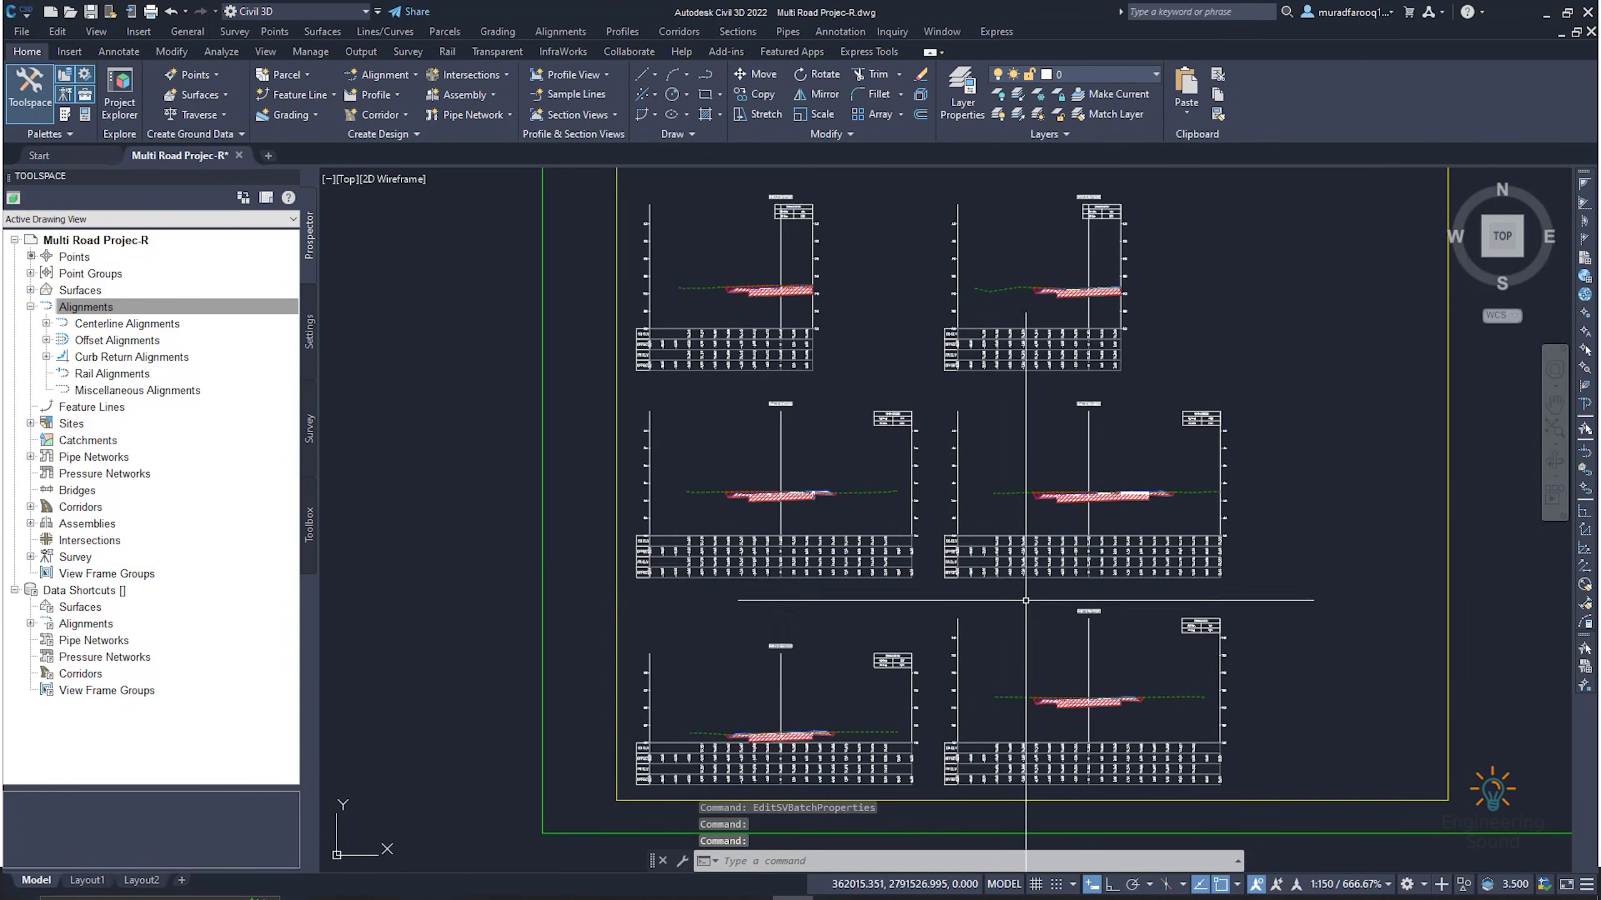
scroll(876, 518, "down", 2)
scroll(958, 479, "up", 4)
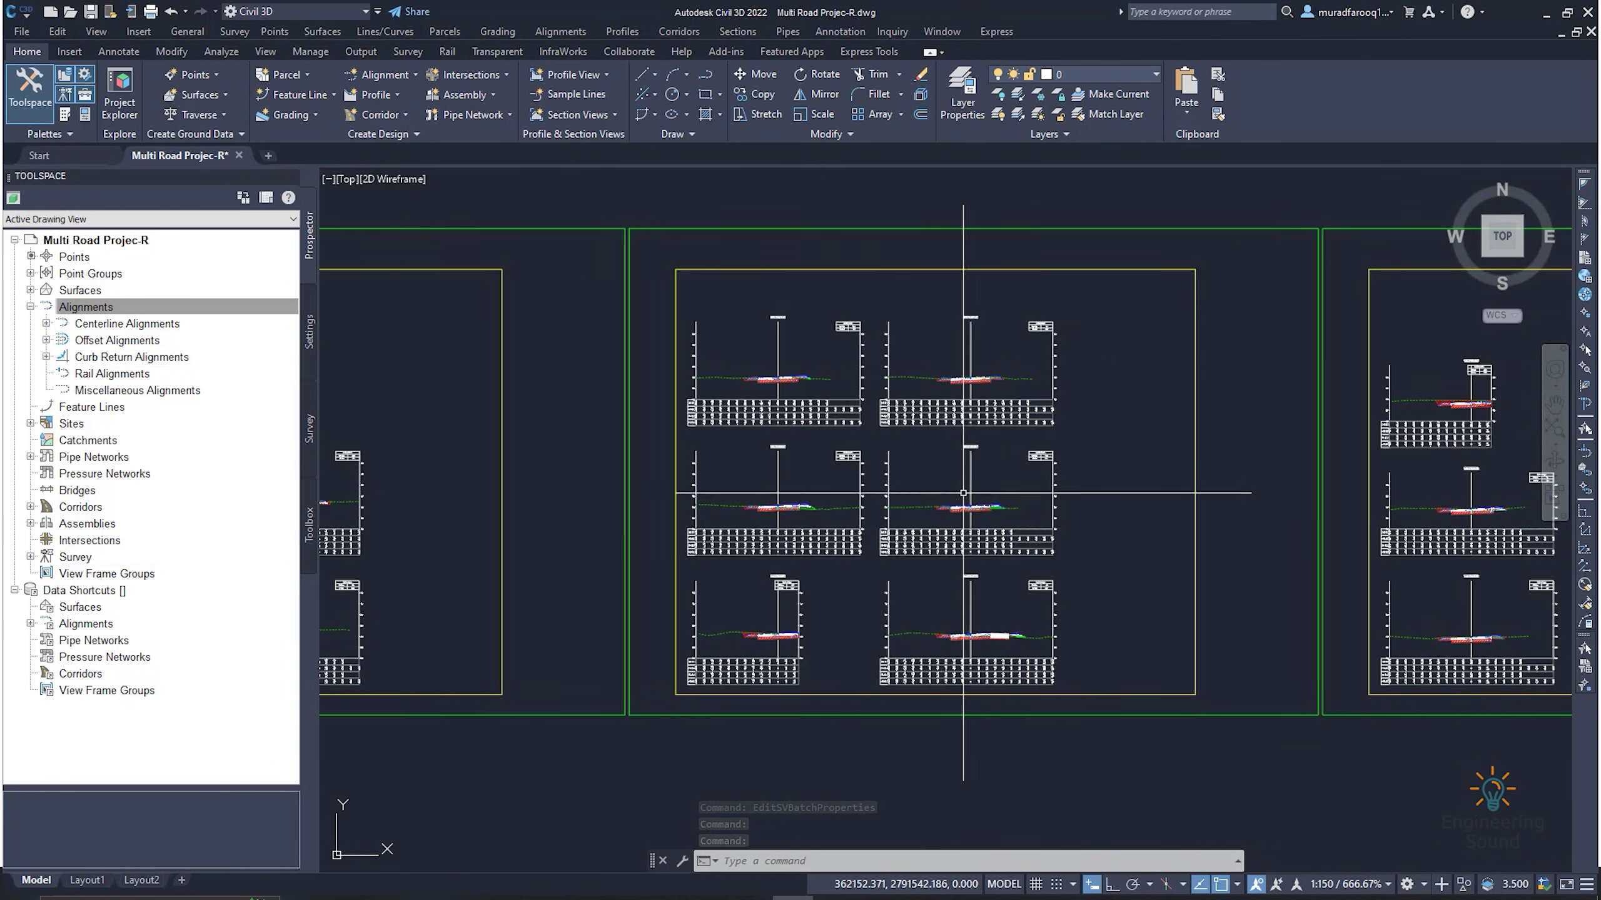
scroll(711, 436, "up", 6)
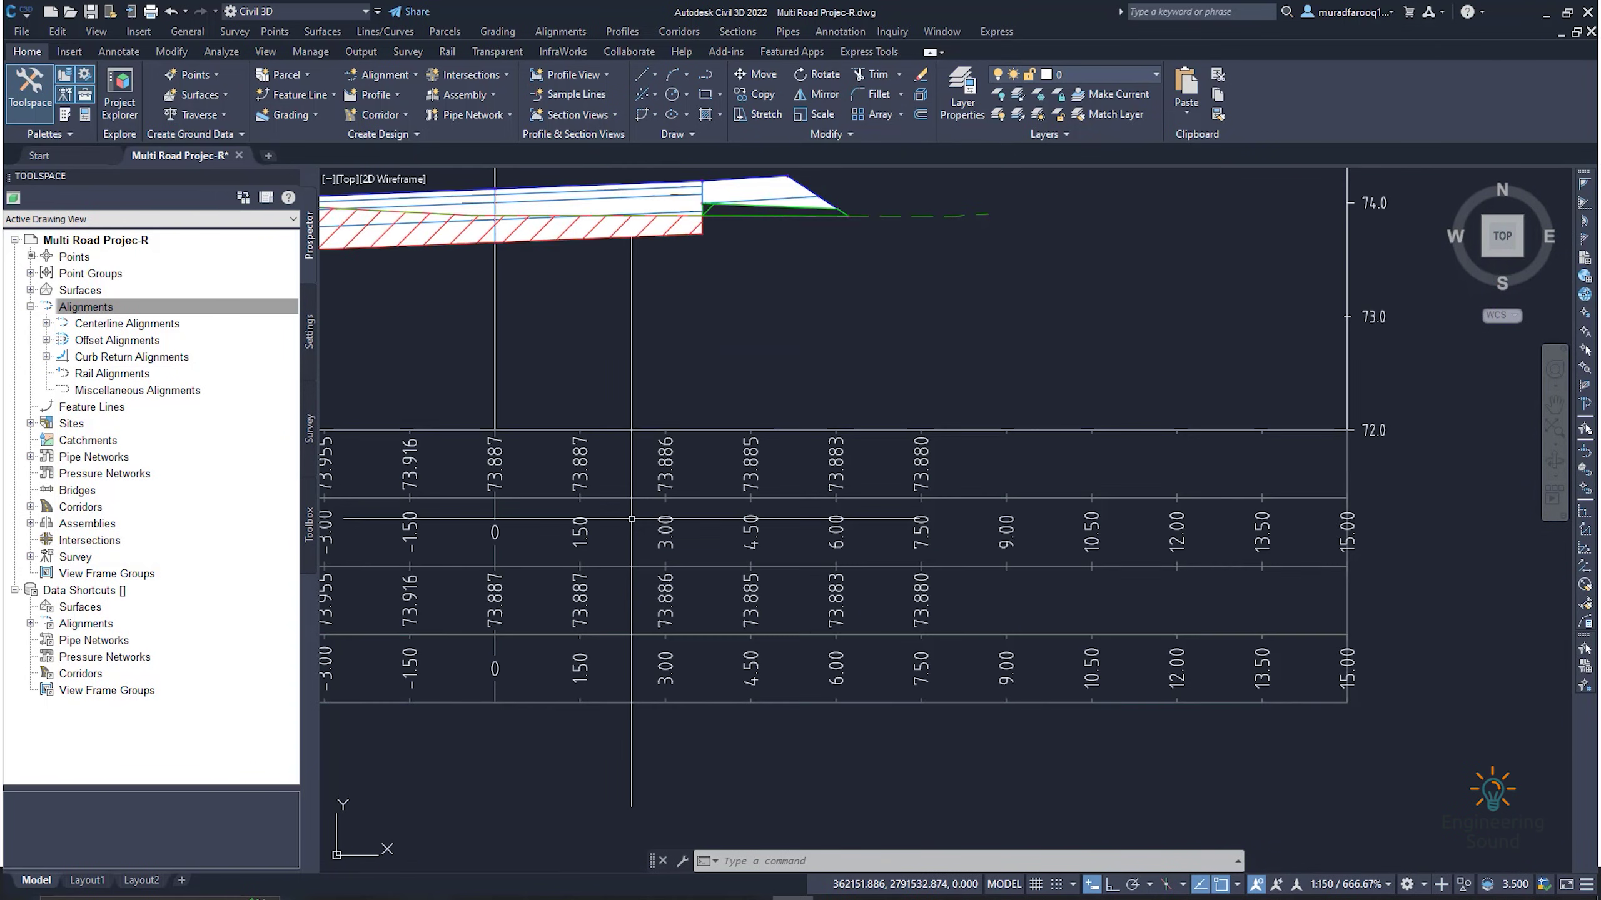
scroll(647, 525, "down", 3)
scroll(567, 580, "up", 5)
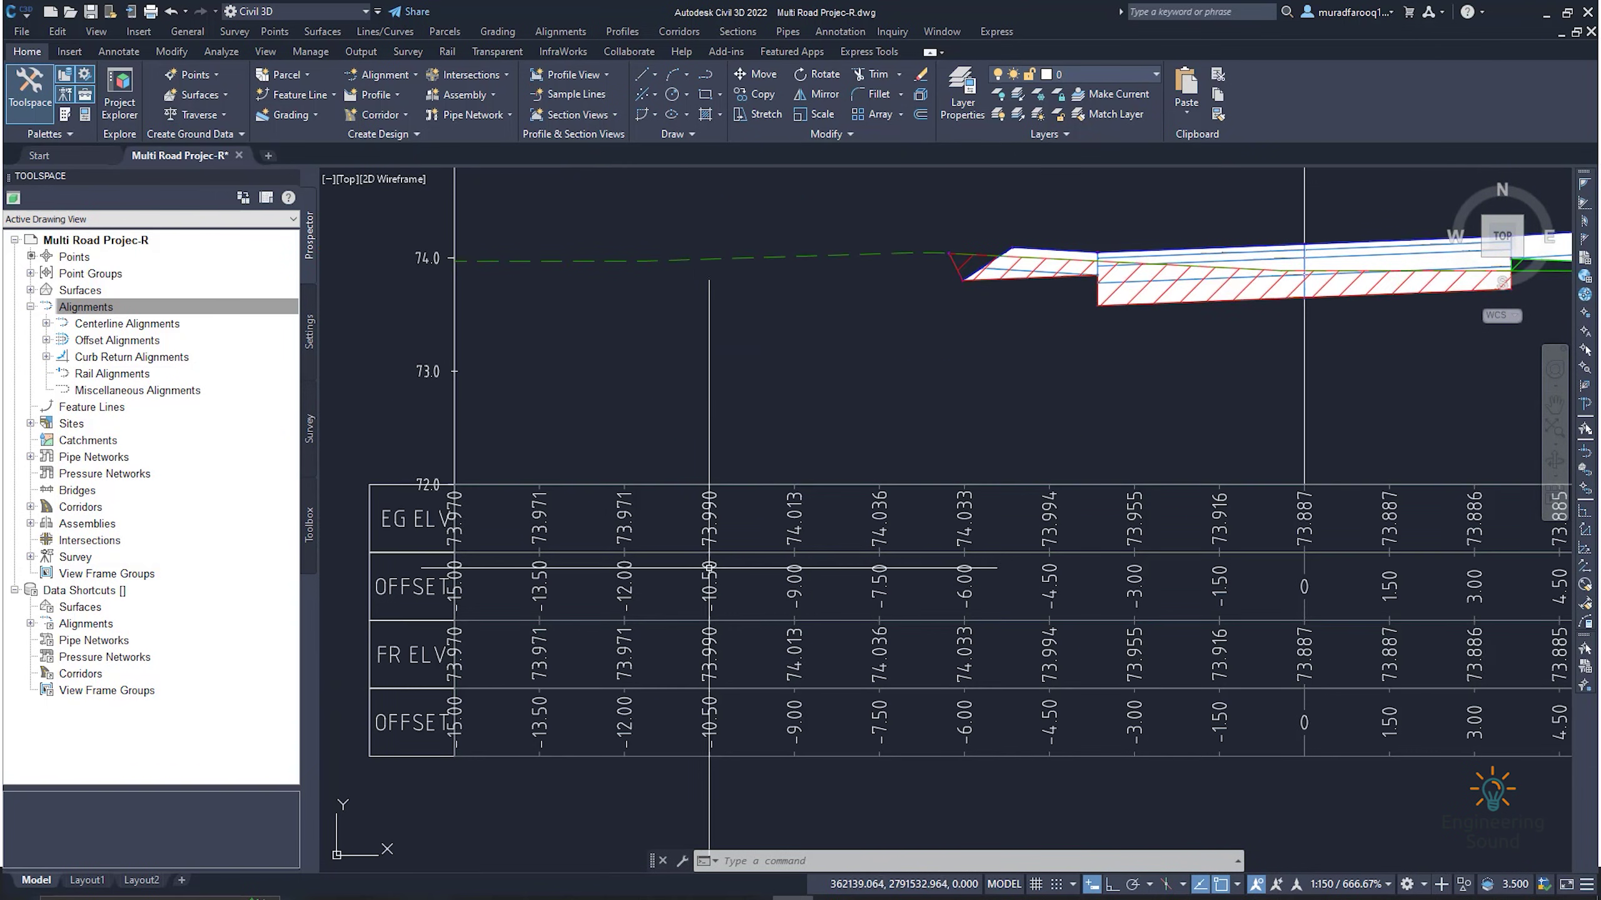
scroll(576, 599, "down", 5)
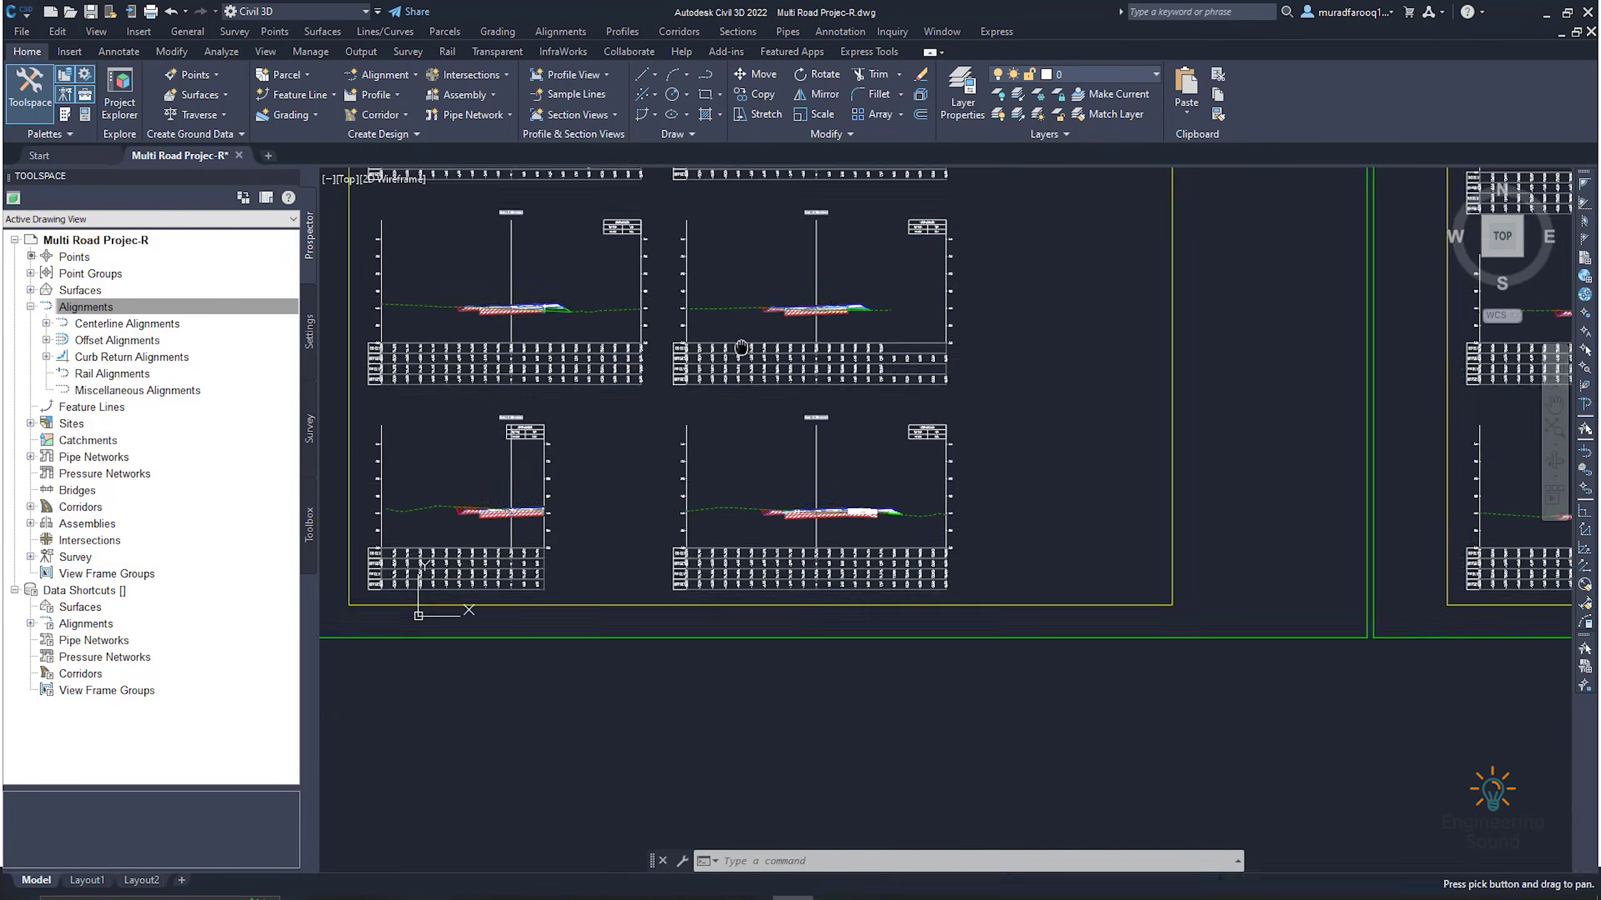
scroll(753, 494, "up", 8)
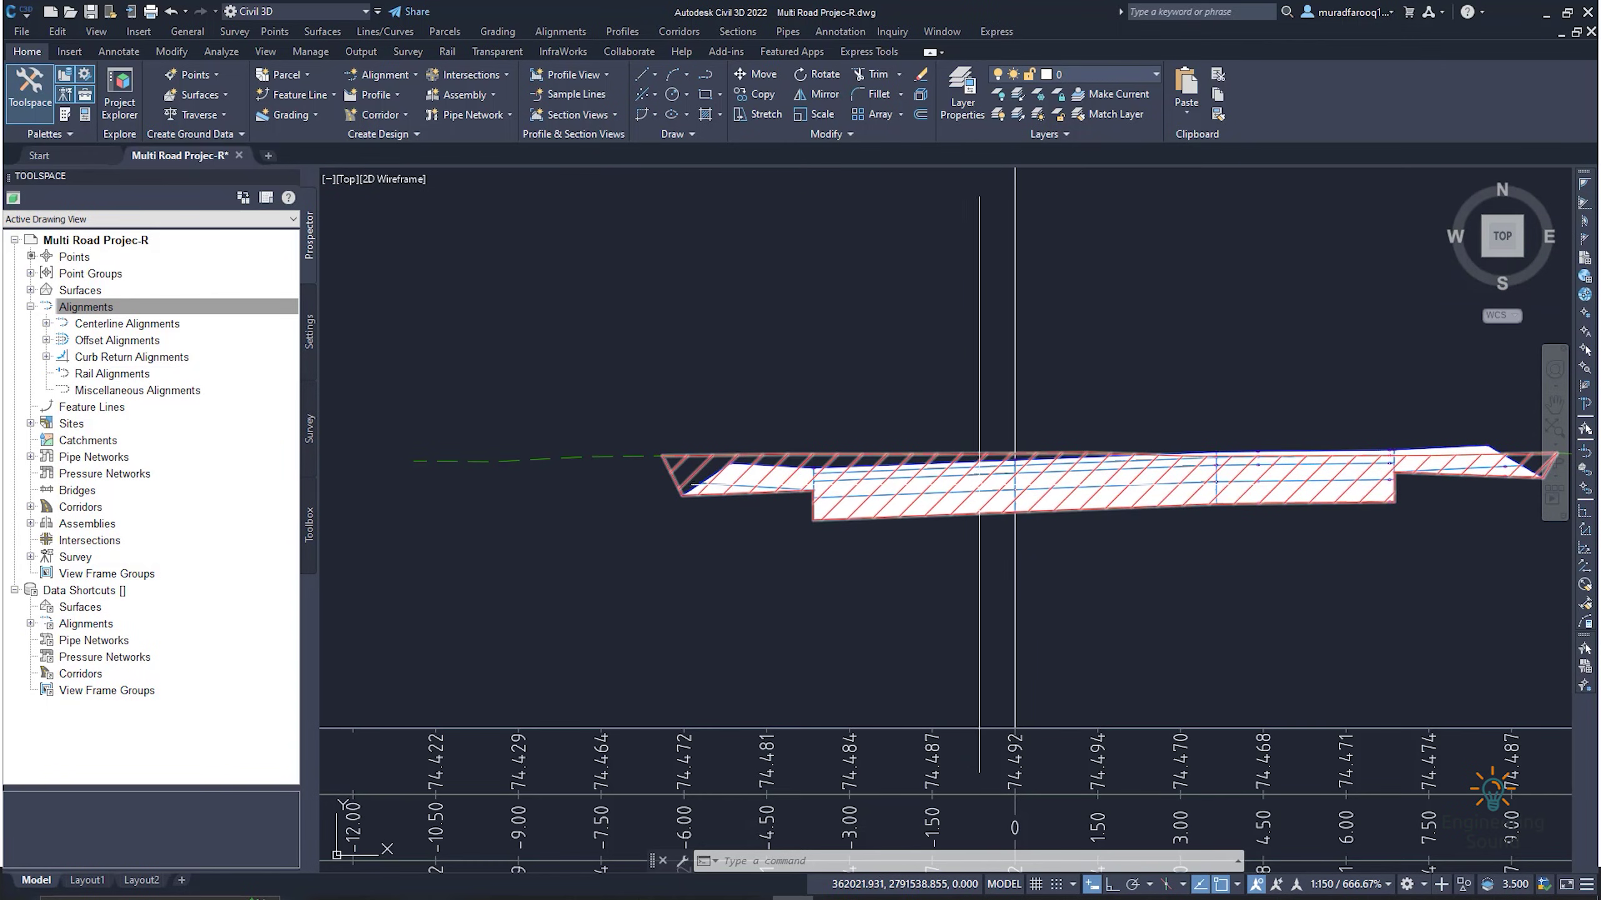
- Change the object style of corridor section SLG-1 - SL-4 - Corridor -1(14) to All Codes with No Shading and deselect it
scroll(964, 484, "up", 2)
left_click(968, 482)
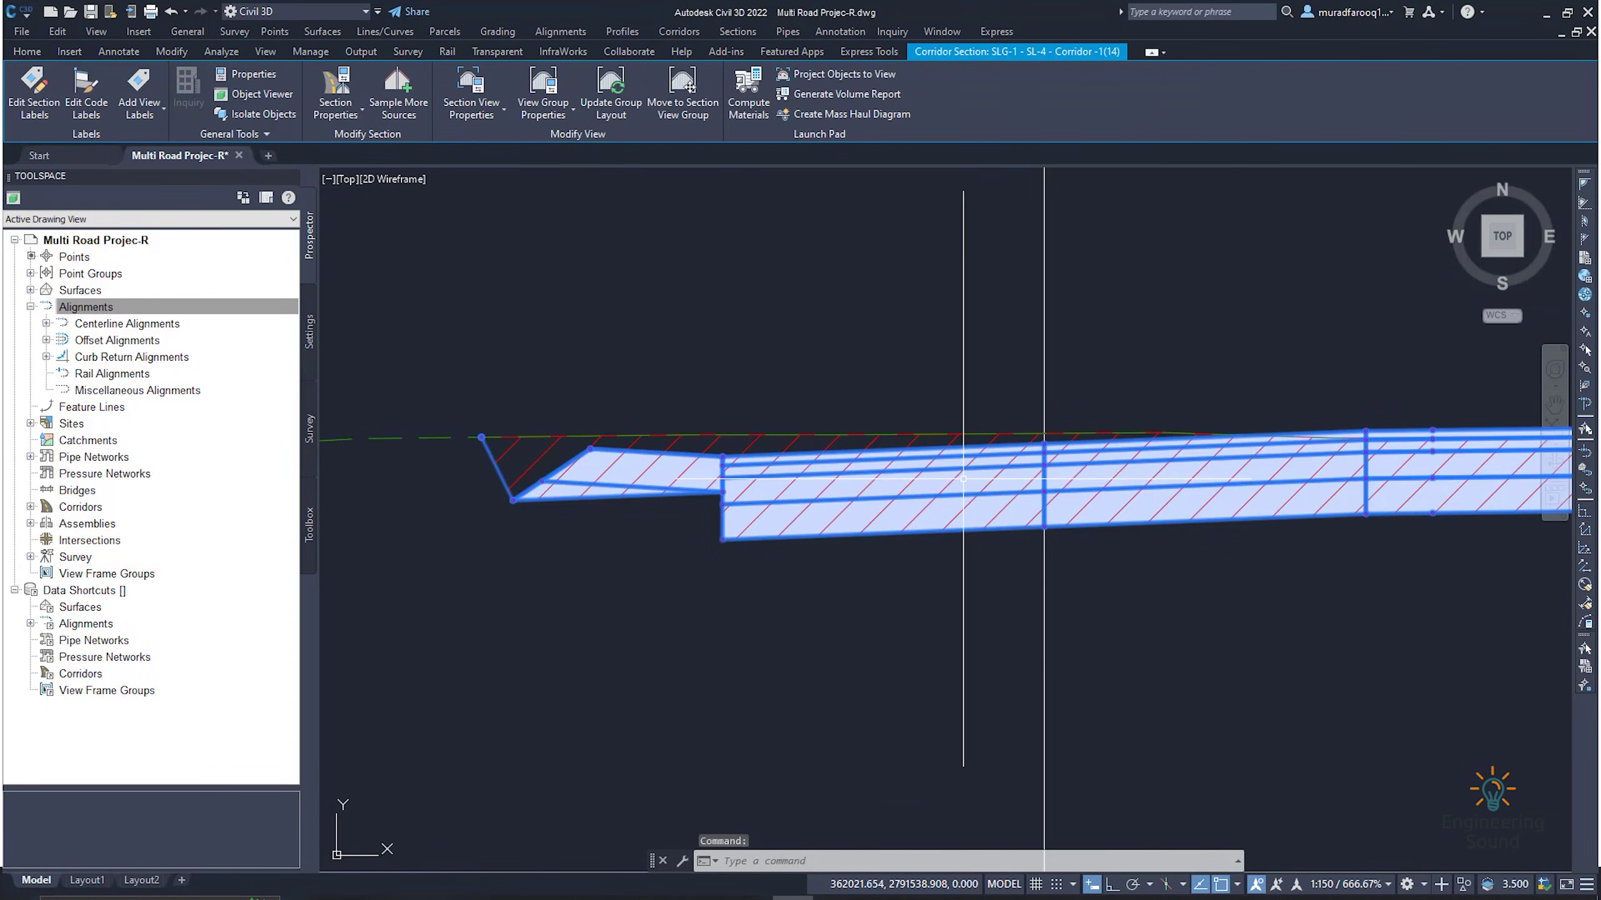
scroll(986, 479, "down", 8)
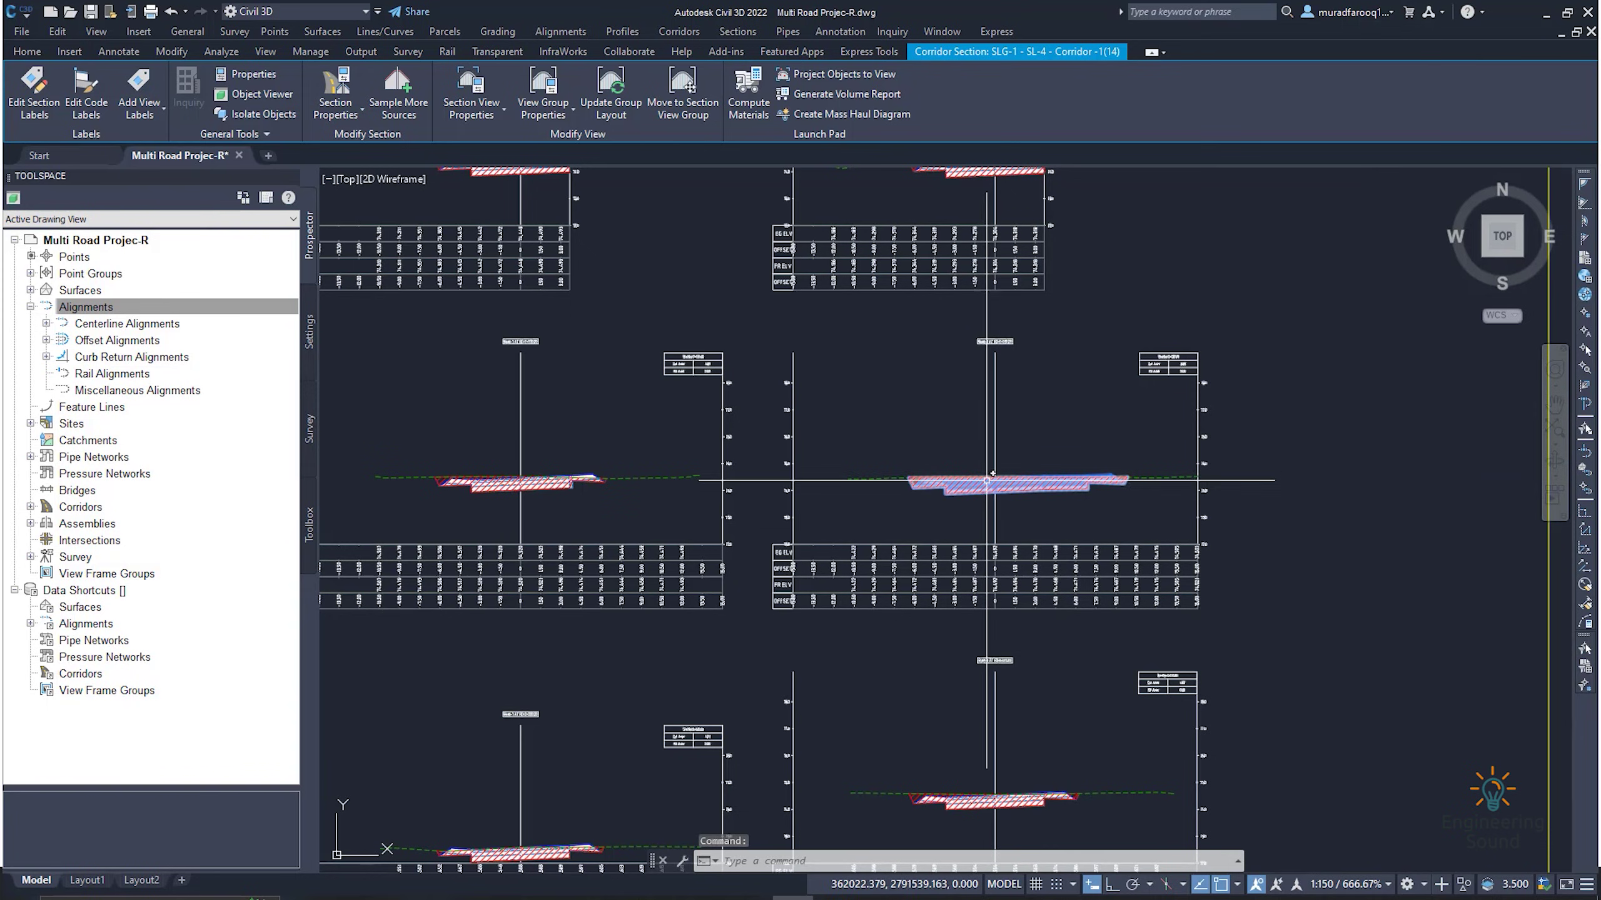
left_click(359, 112)
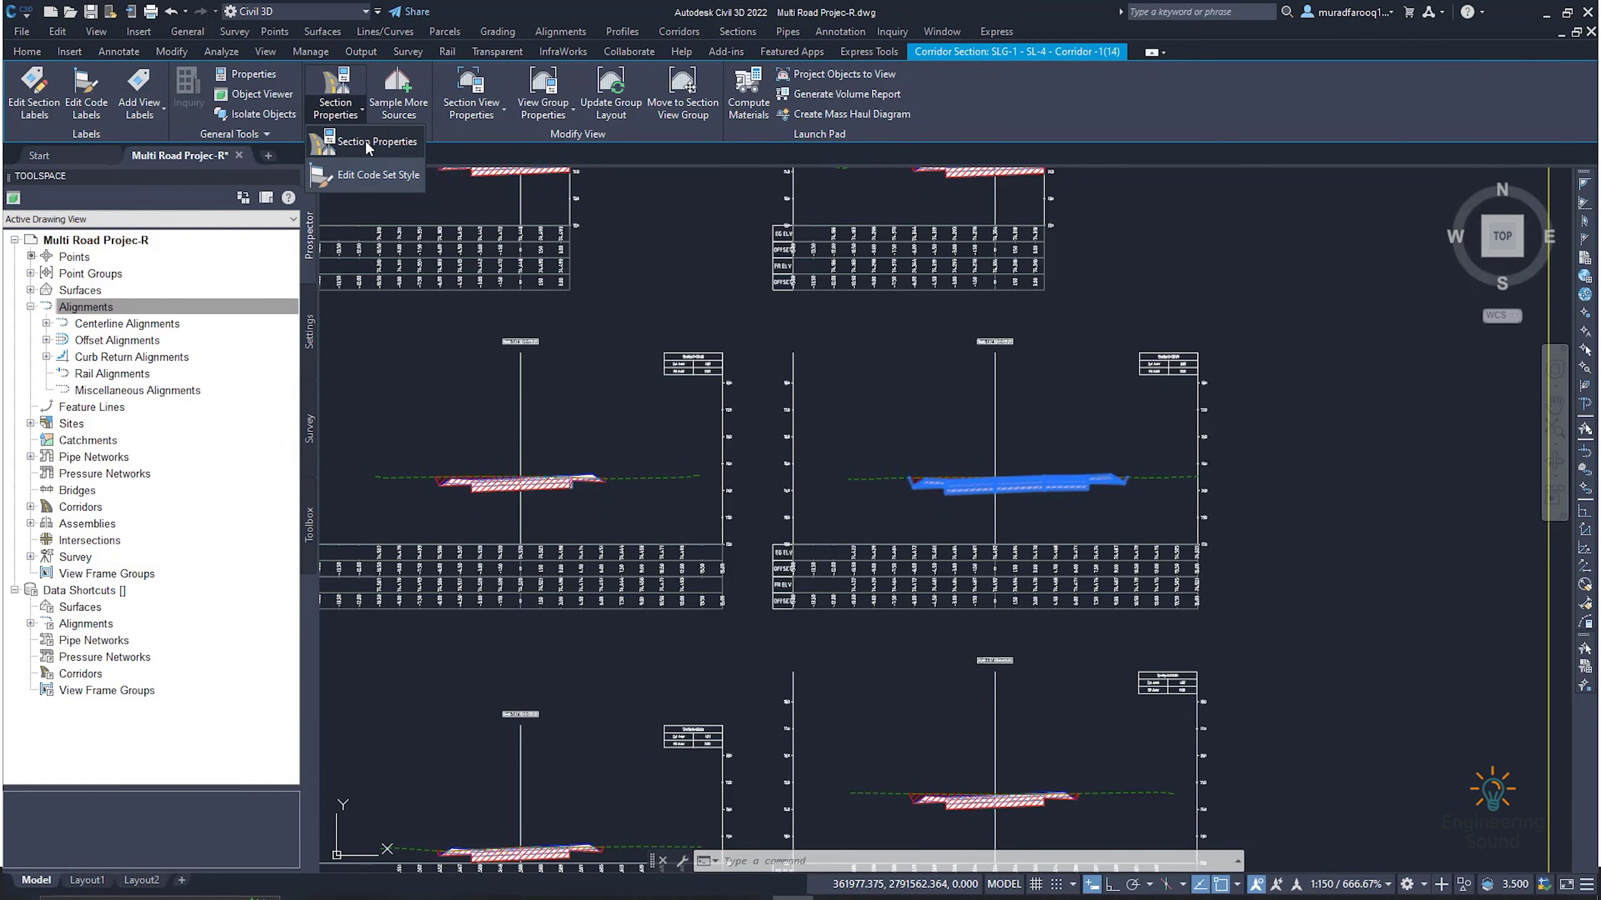
left_click(365, 140)
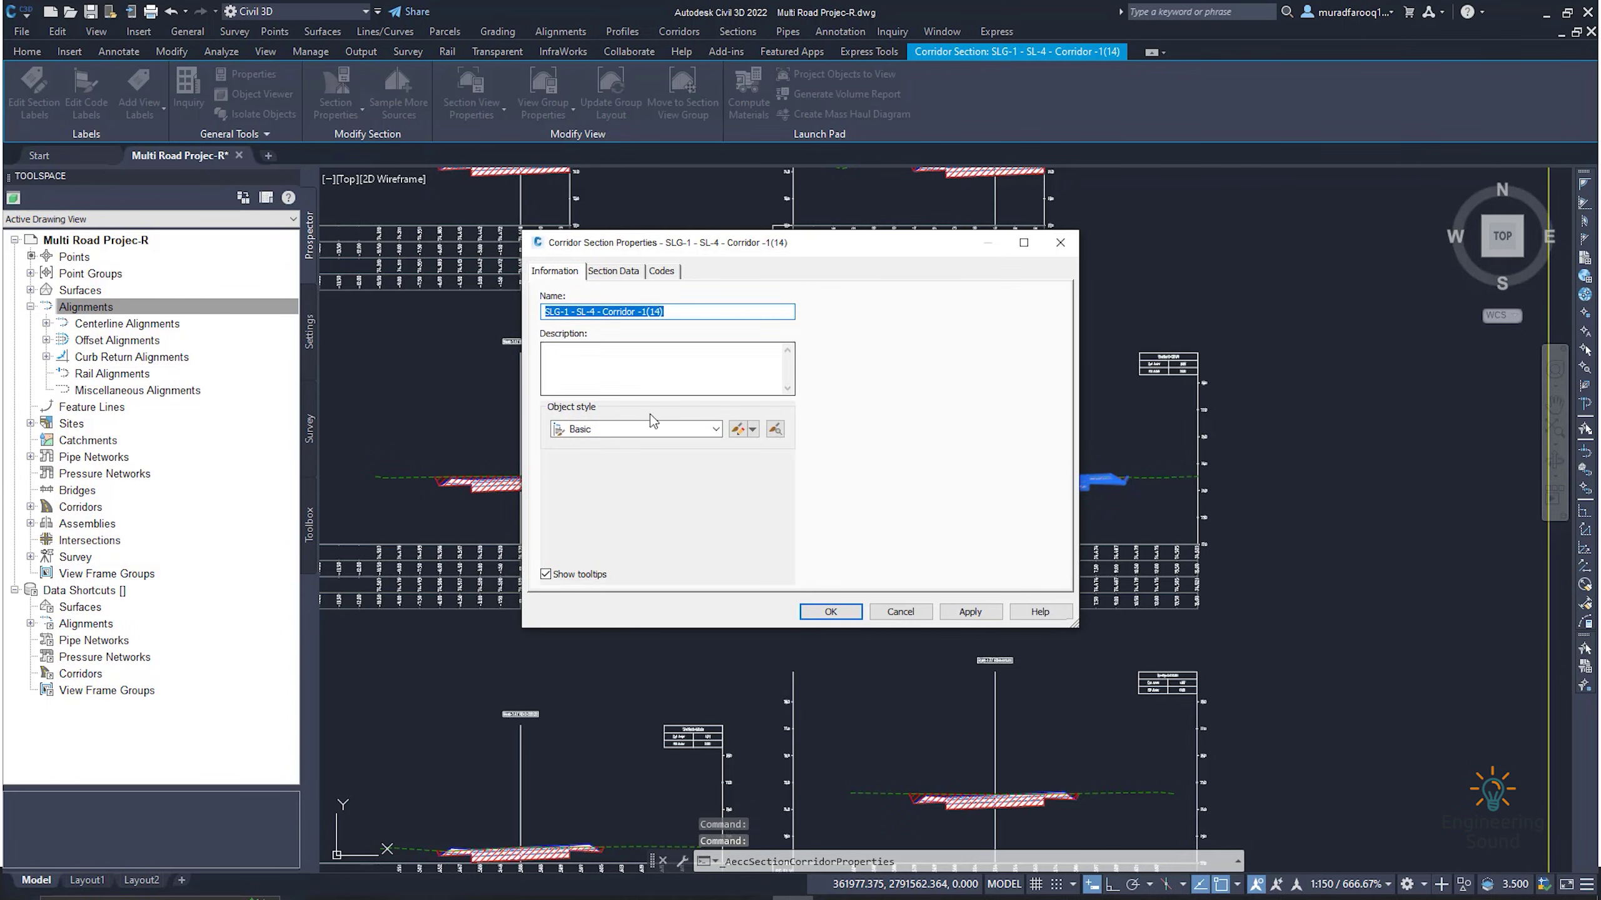
left_click(651, 432)
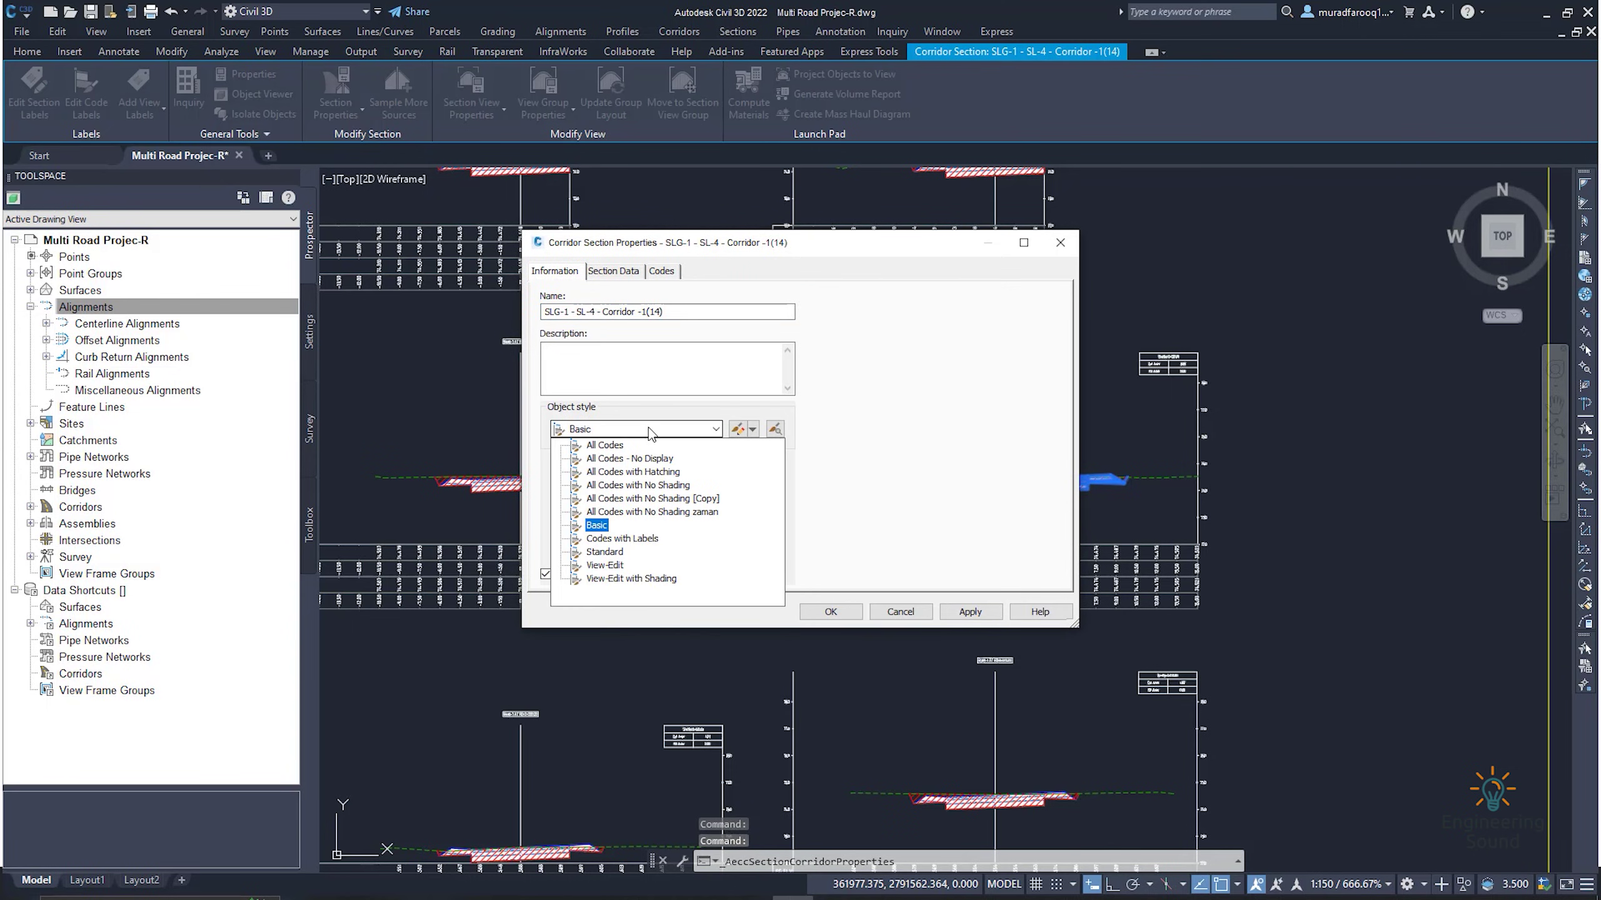
left_click(613, 489)
left_click(970, 611)
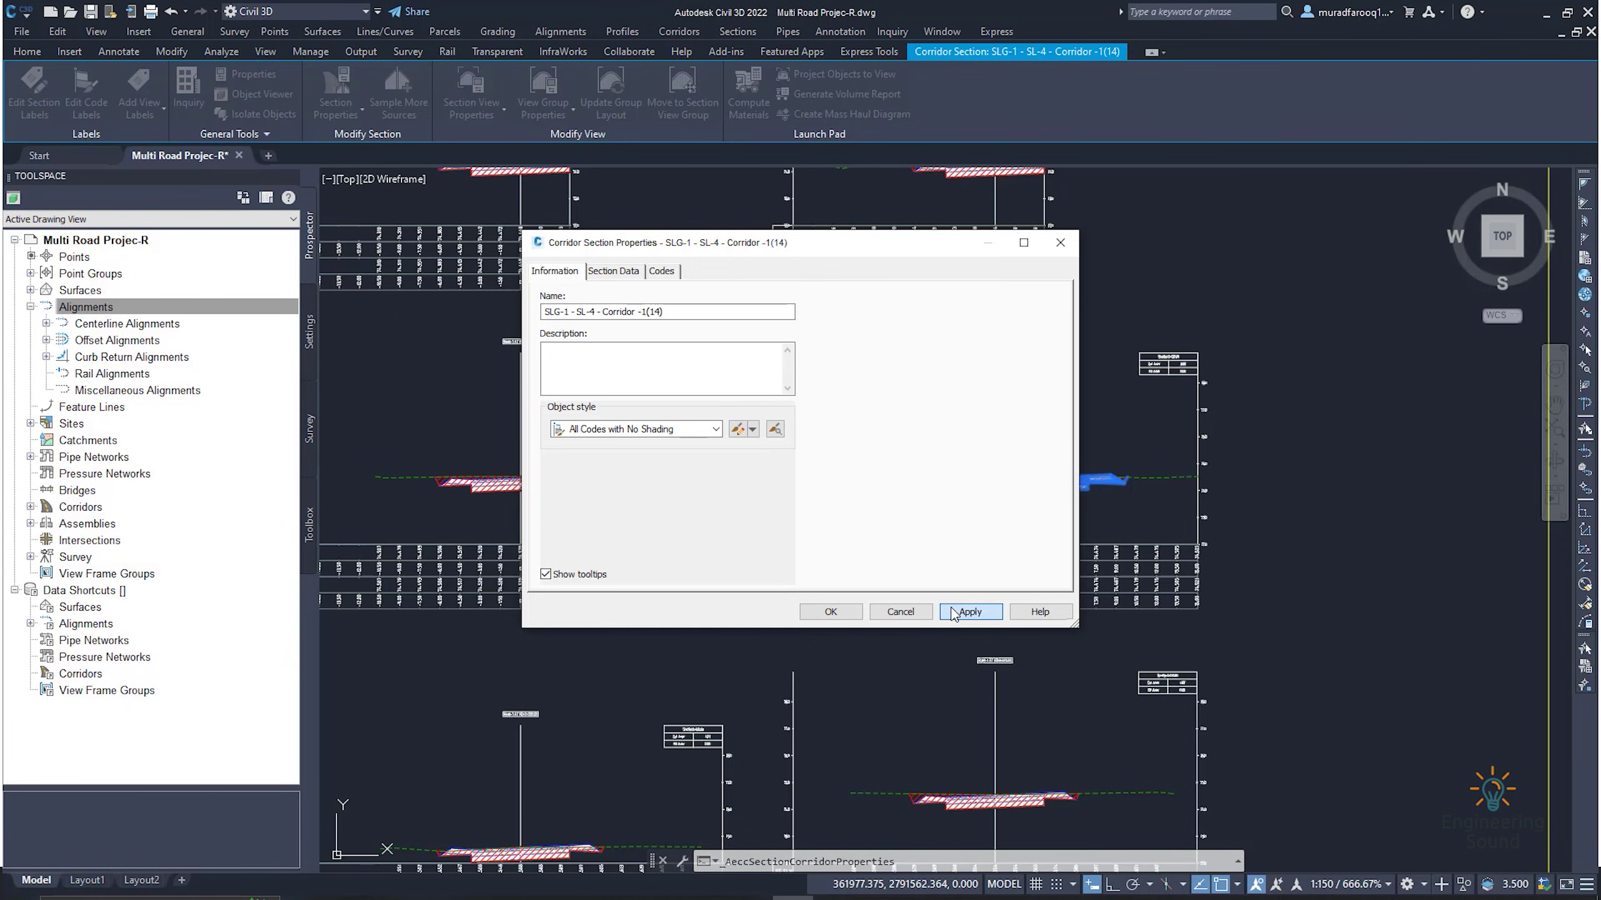
left_click(830, 612)
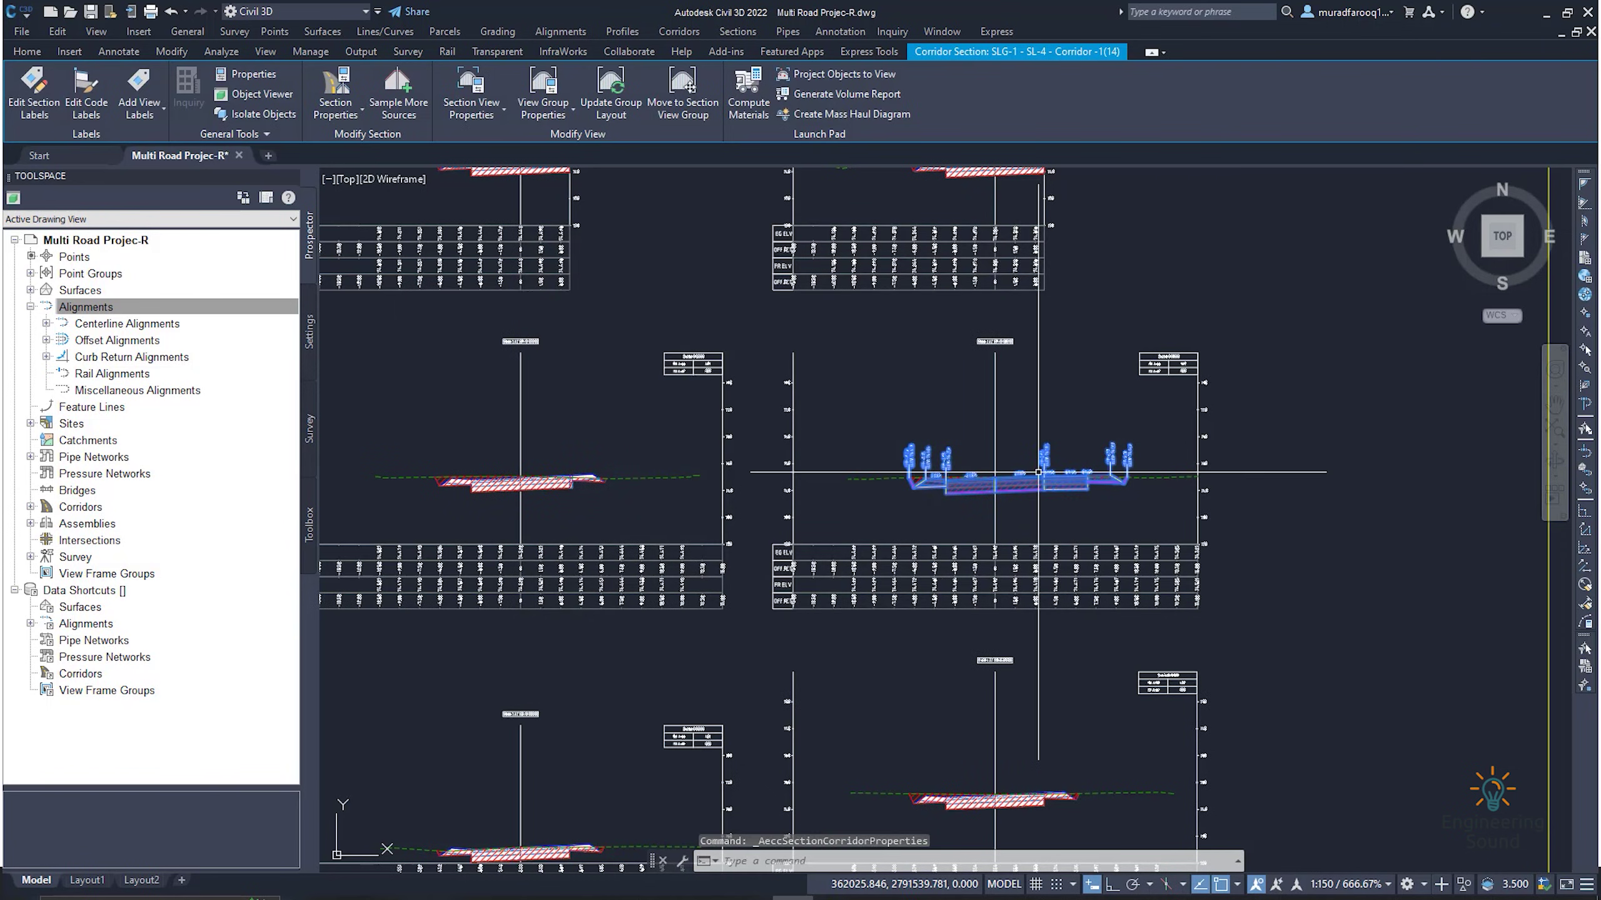
scroll(1030, 484, "up", 4)
scroll(1030, 484, "up", 2)
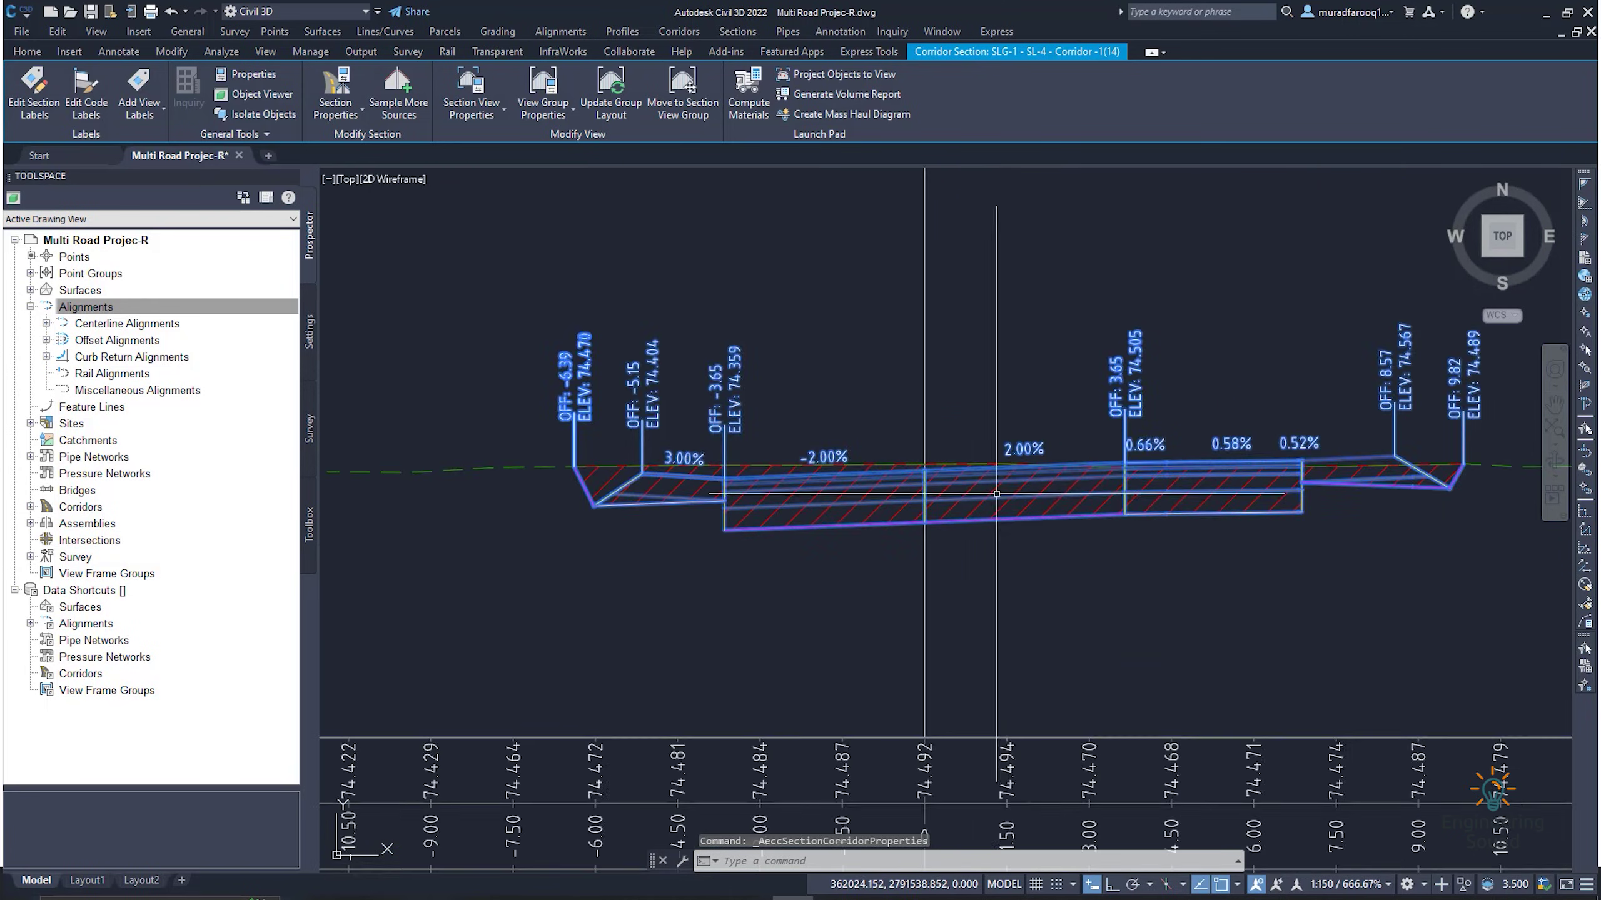
scroll(1039, 514, "down", 4)
scroll(1039, 514, "up", 3)
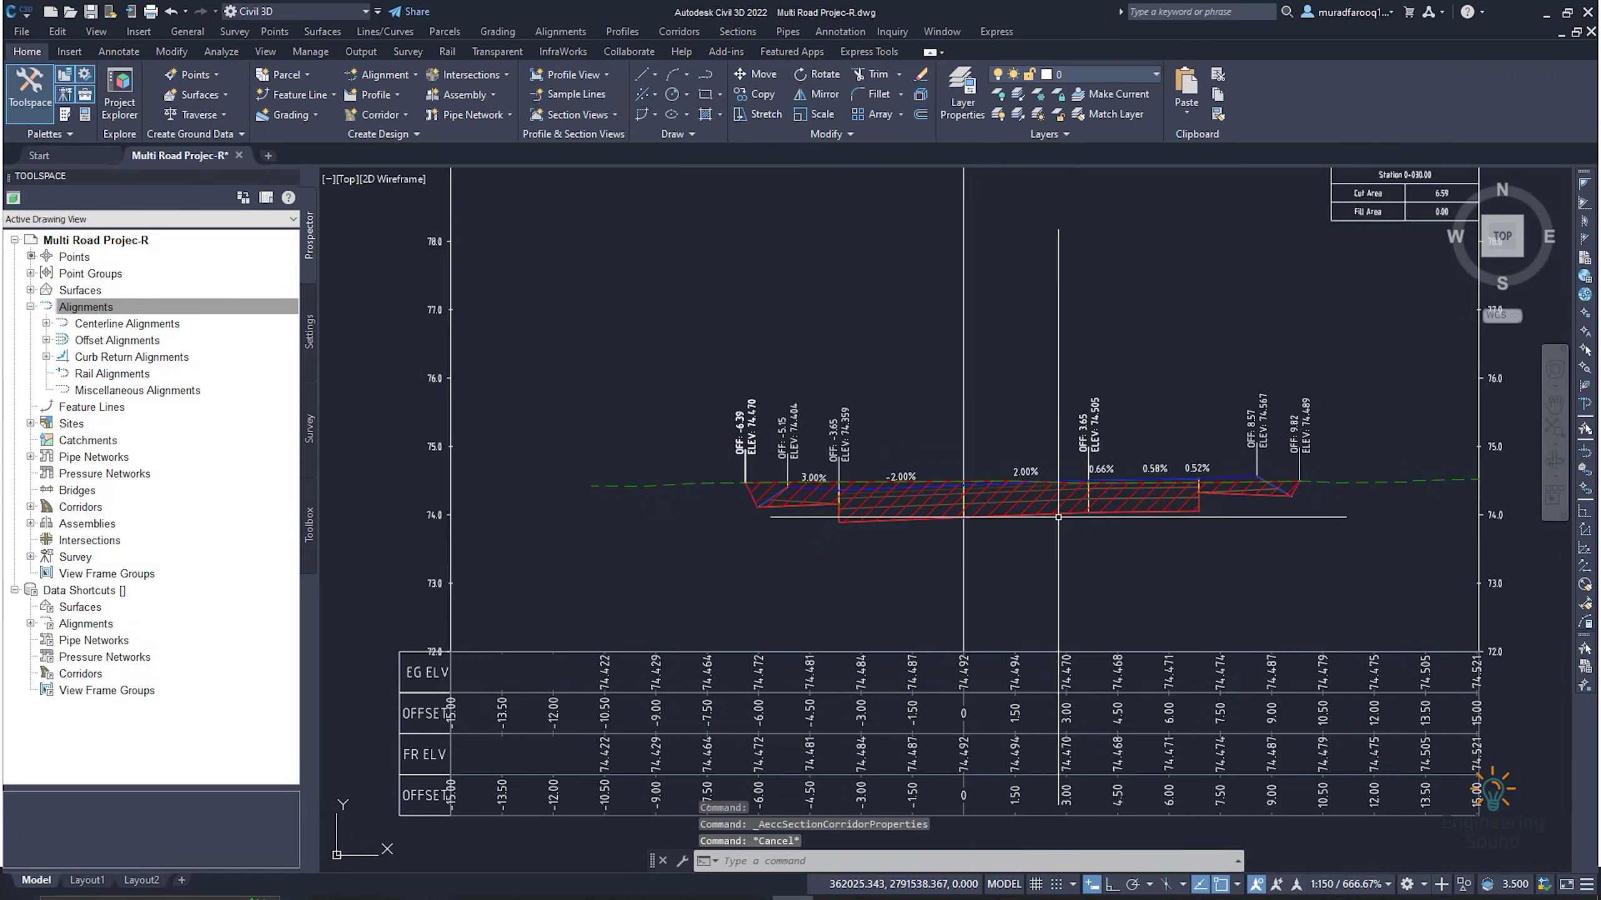
- Review the draw, label and style options of the sections in Section View Group - 1 without changing them
scroll(1040, 514, "down", 4)
left_click(543, 101)
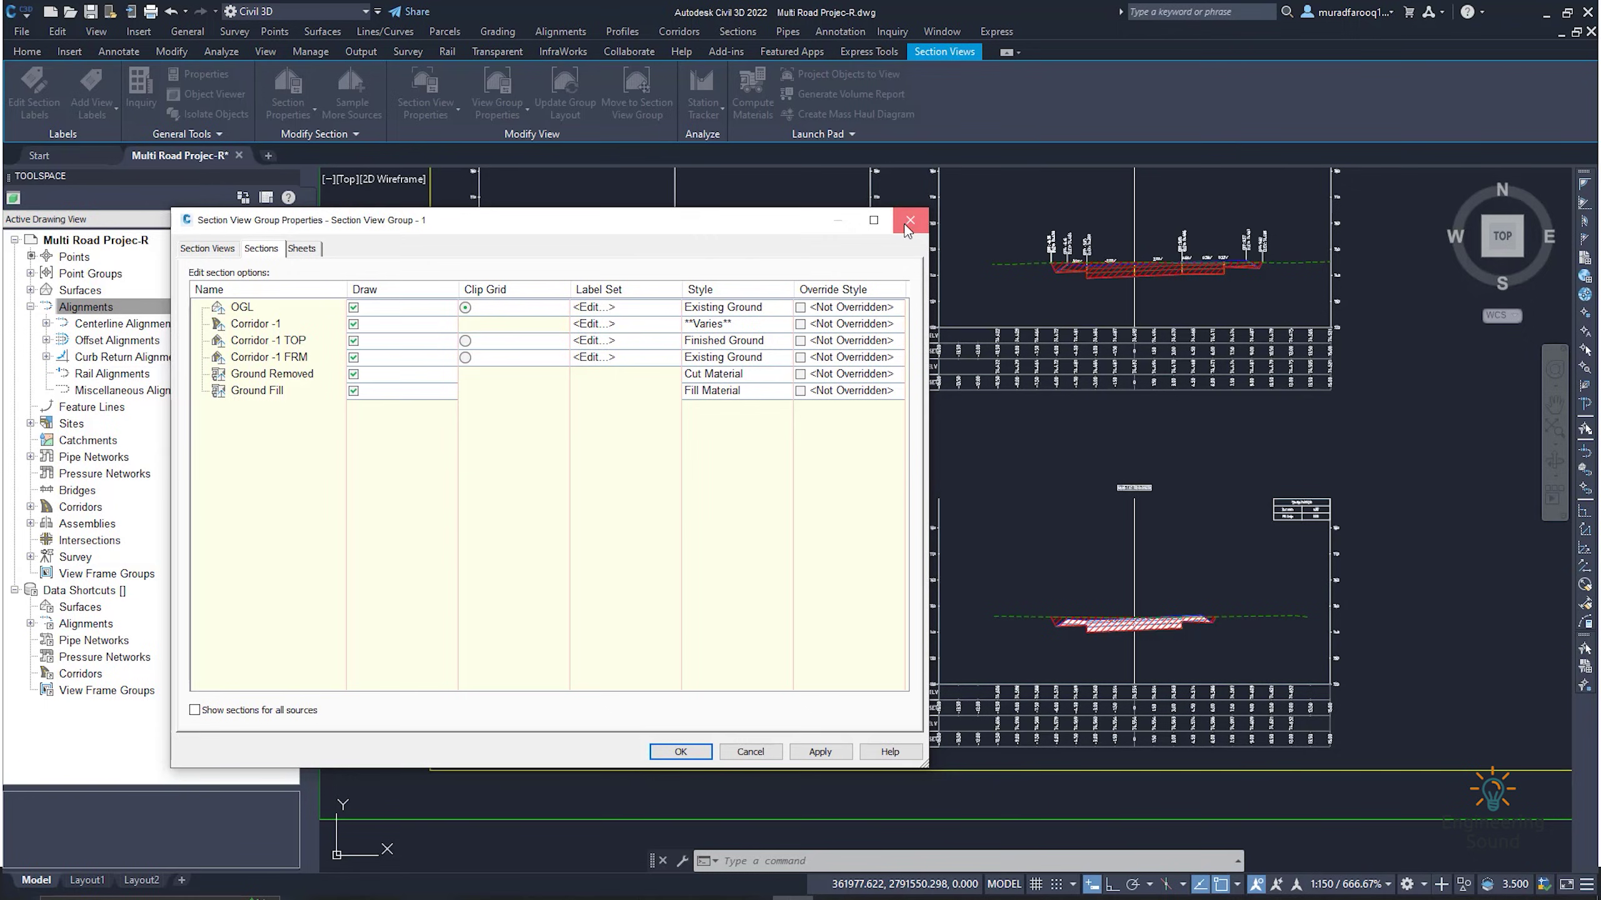
left_click(910, 219)
scroll(939, 291, "down", 5)
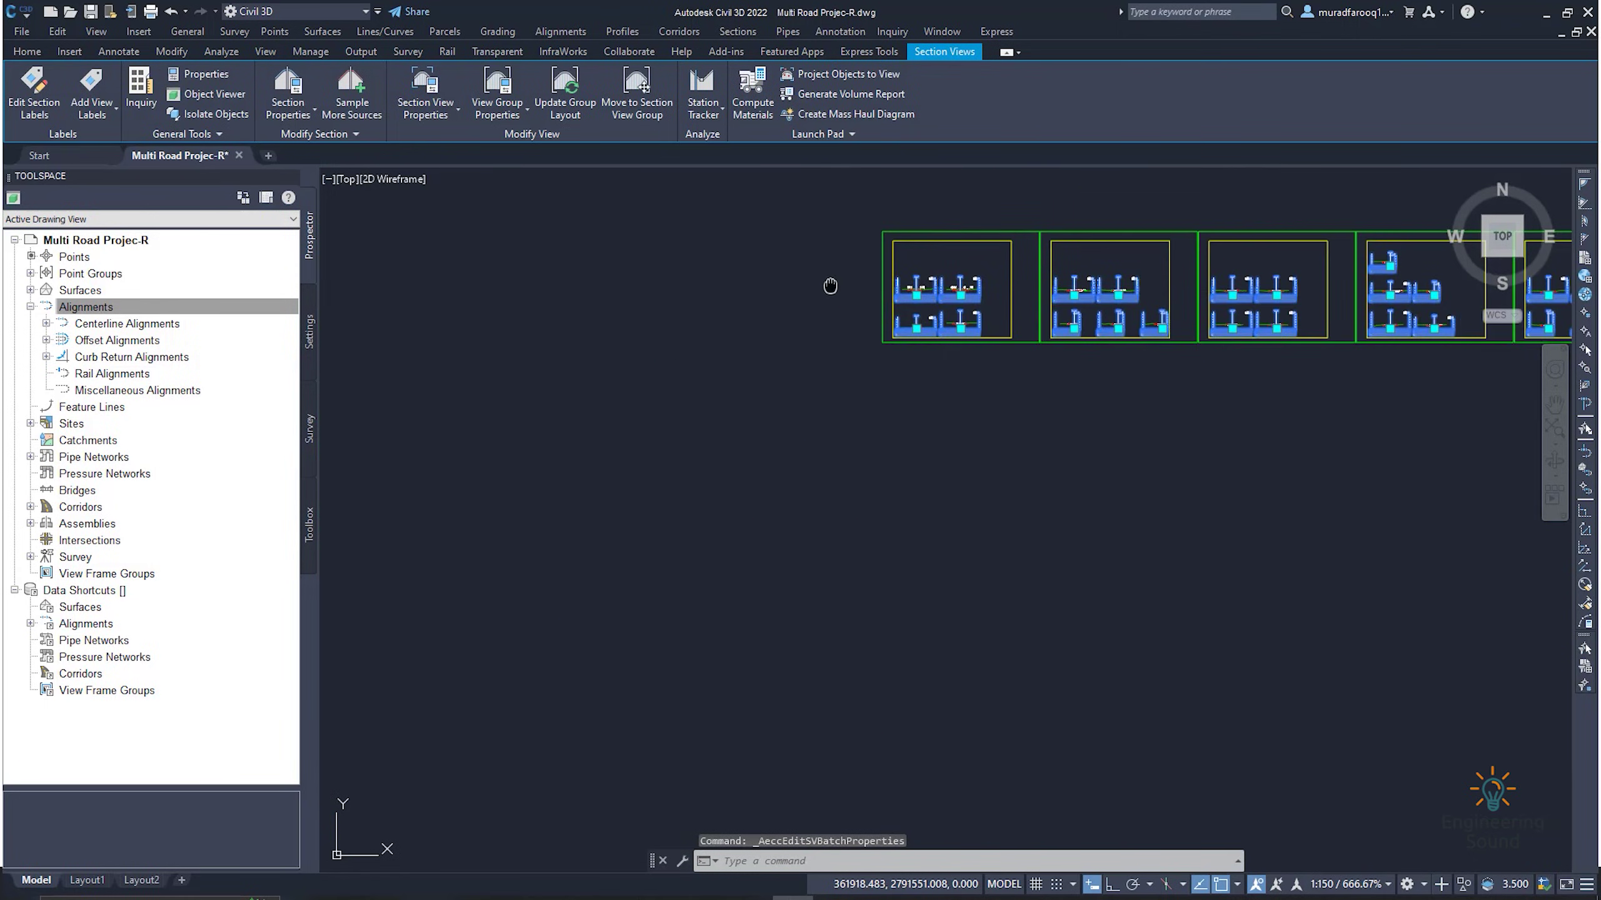
scroll(1100, 368, "down", 5)
middle_click_drag(986, 368, 776, 380)
key("Escape")
- Start creating multiple section views for alignment Road--2 with sample line group SLG-2 and the Road Section By SH view style
scroll(777, 379, "down", 5)
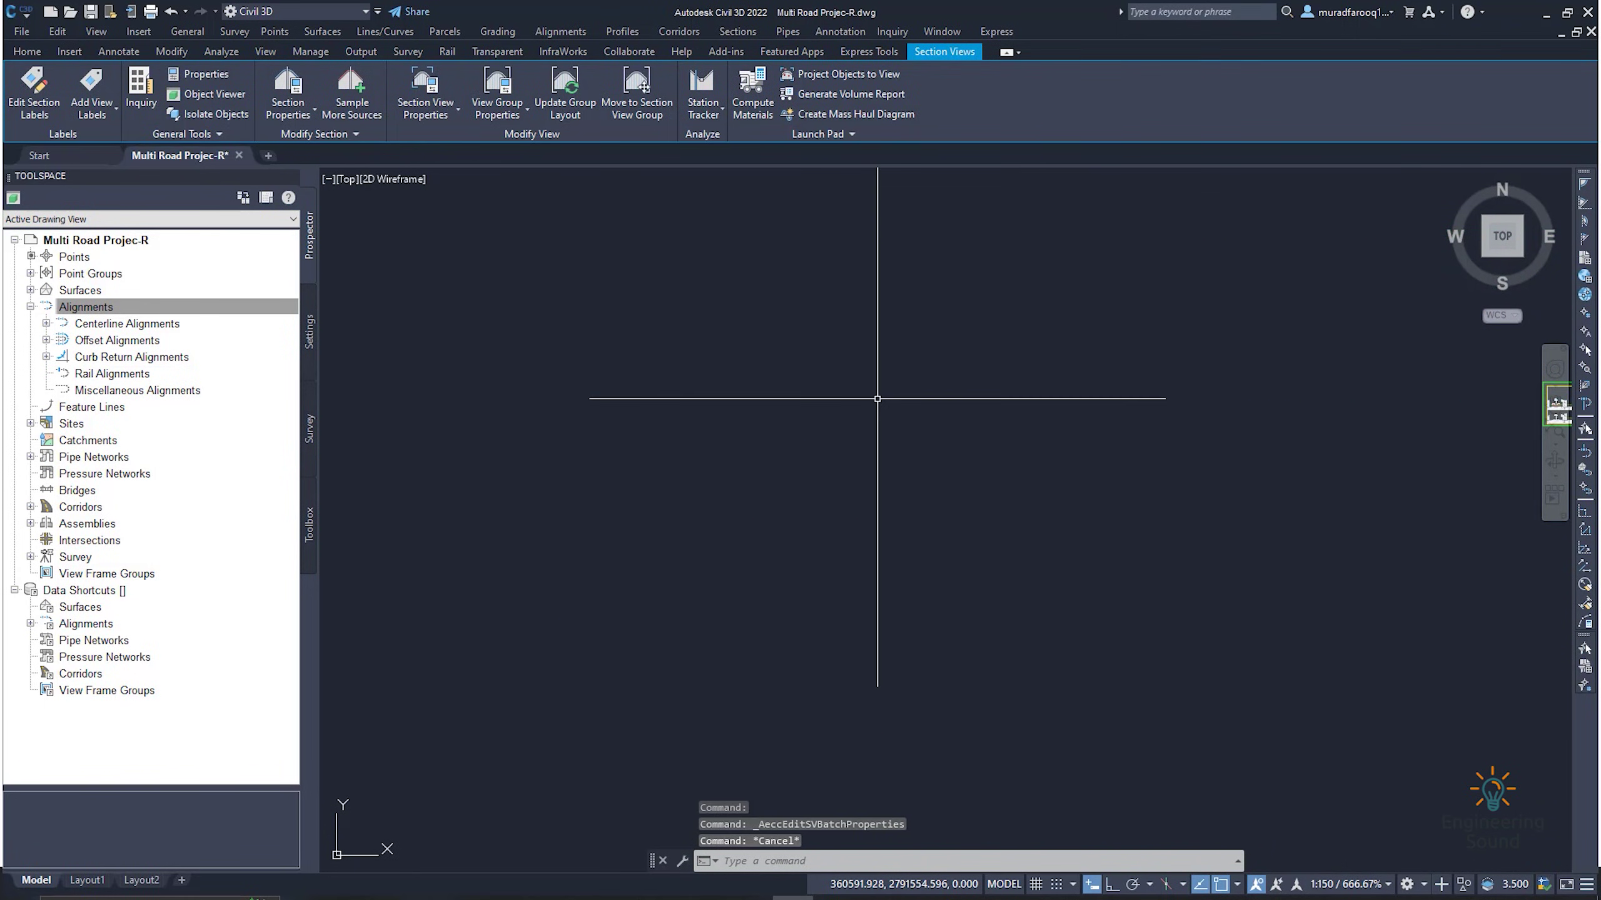
scroll(807, 473, "up", 8)
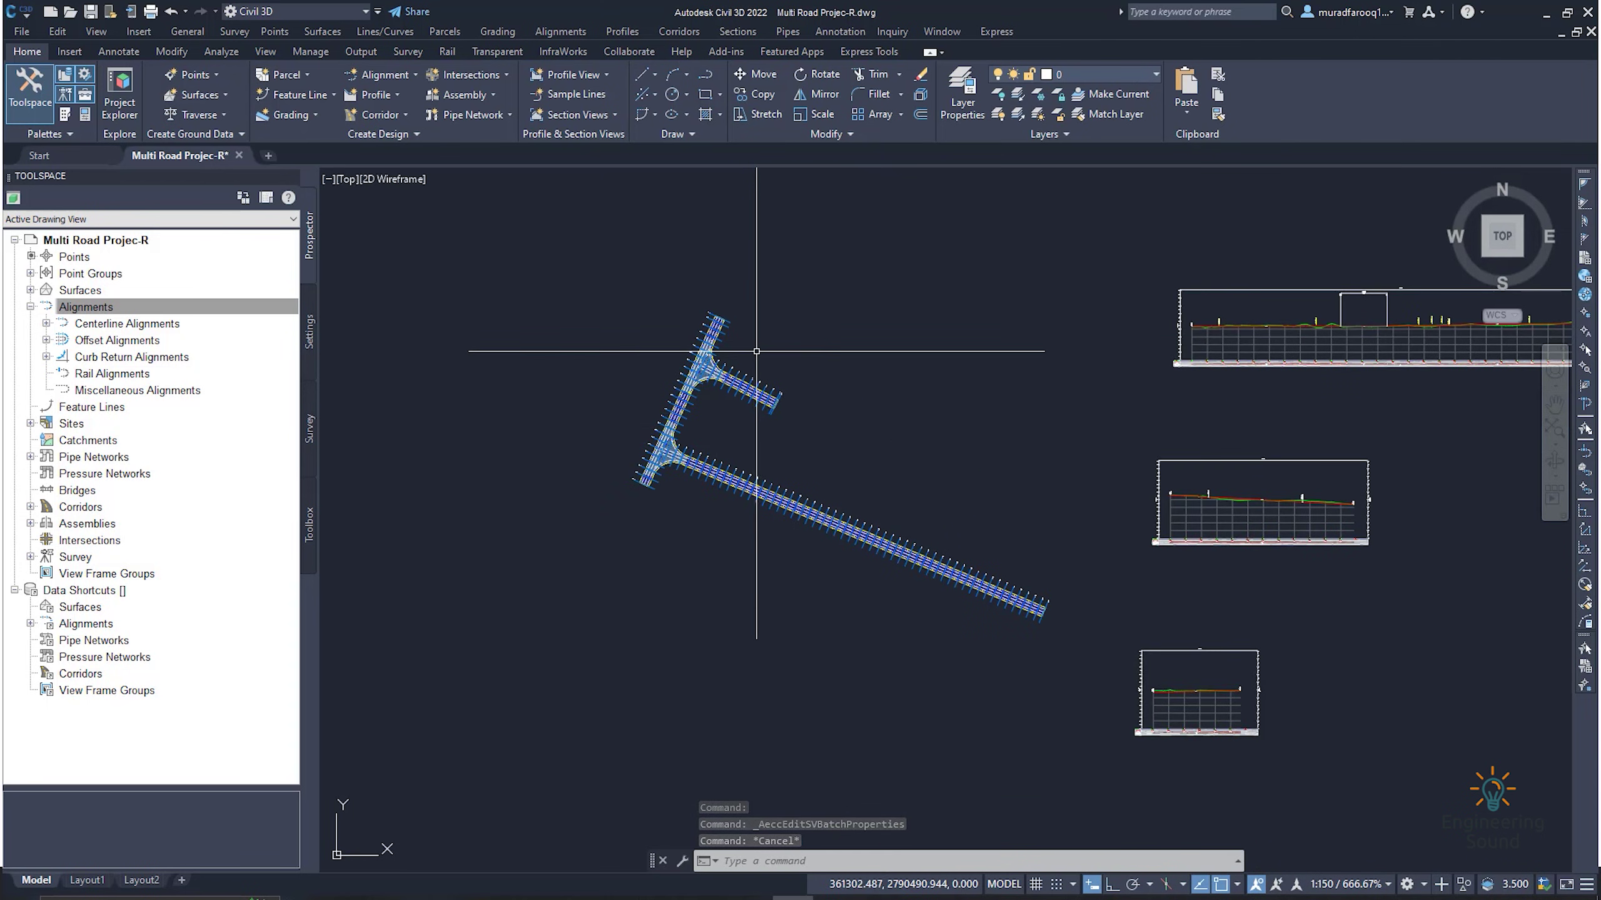
scroll(756, 371, "up", 2)
left_click(736, 31)
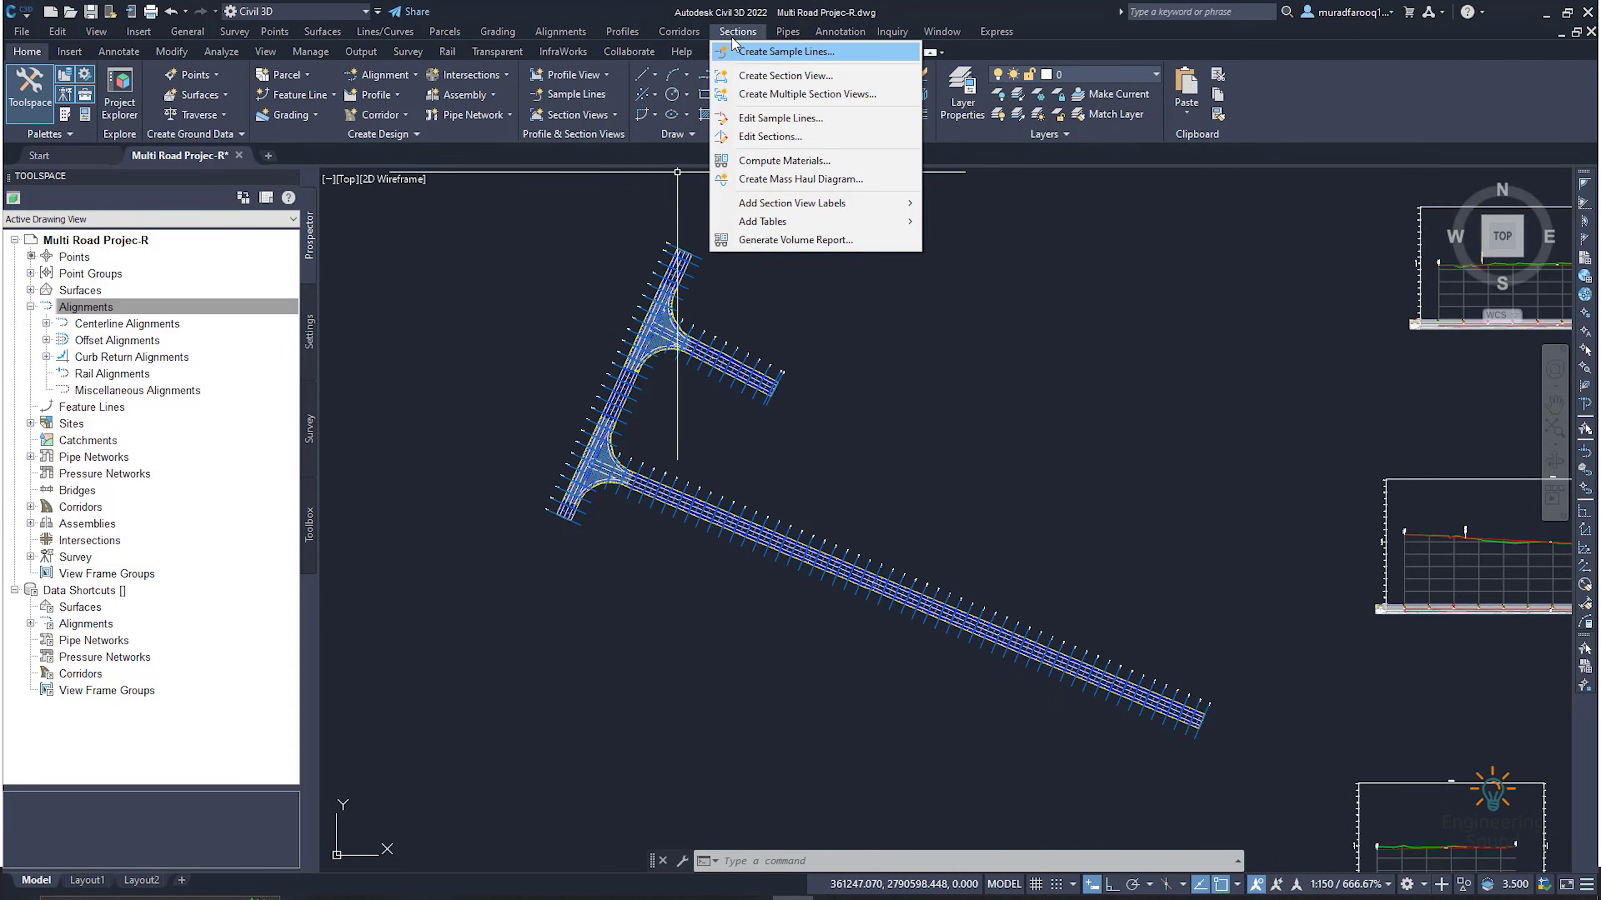
left_click(780, 95)
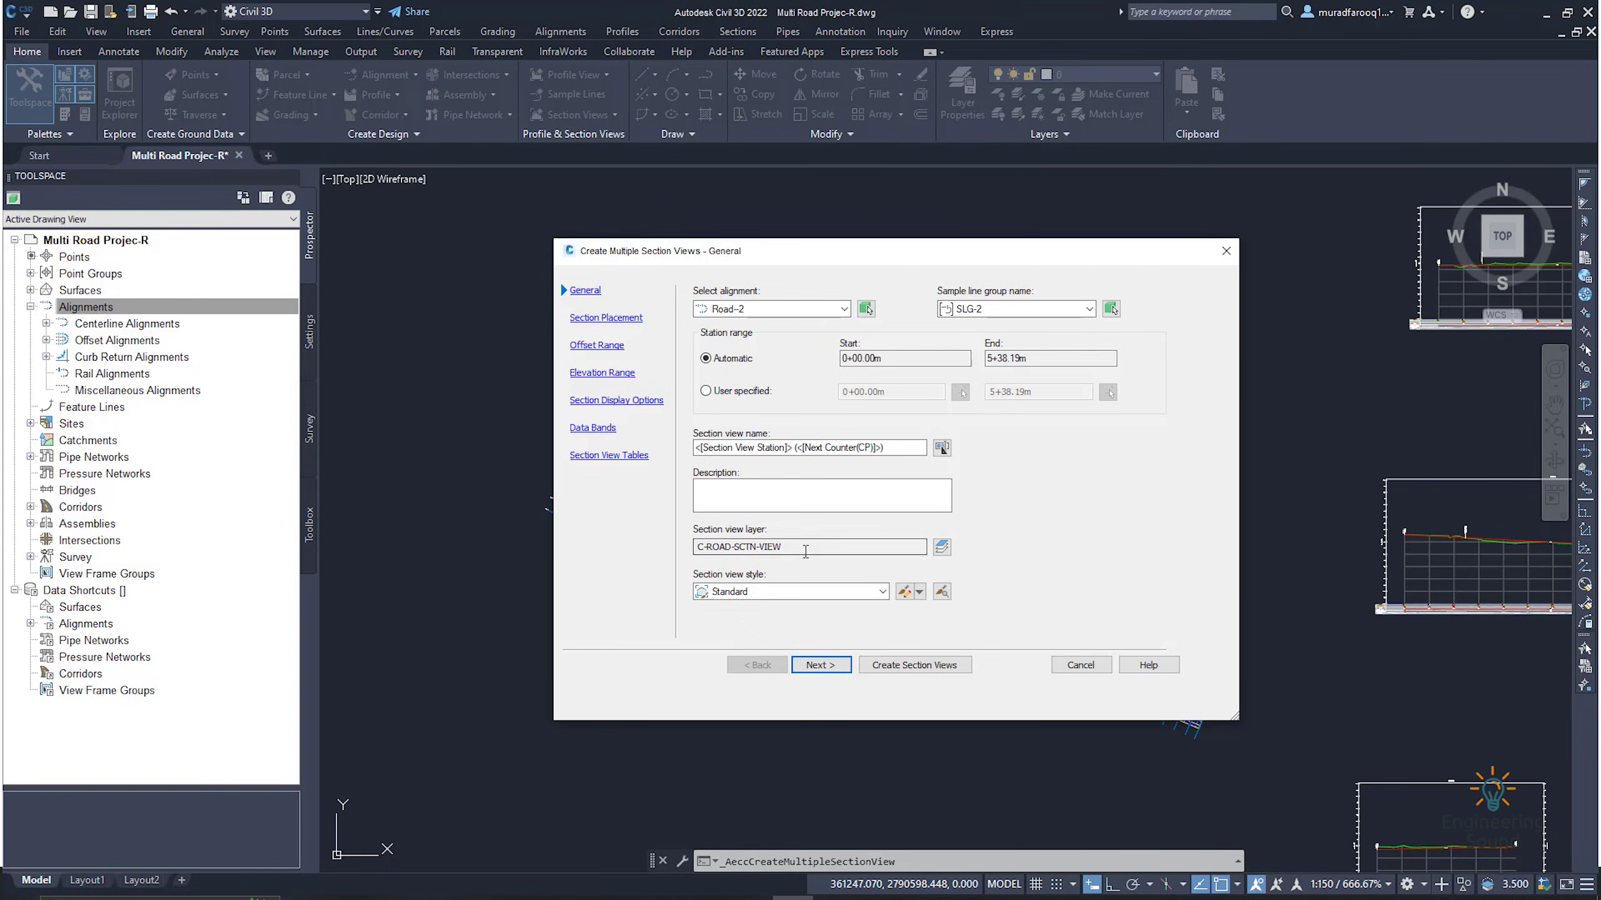
left_click(781, 593)
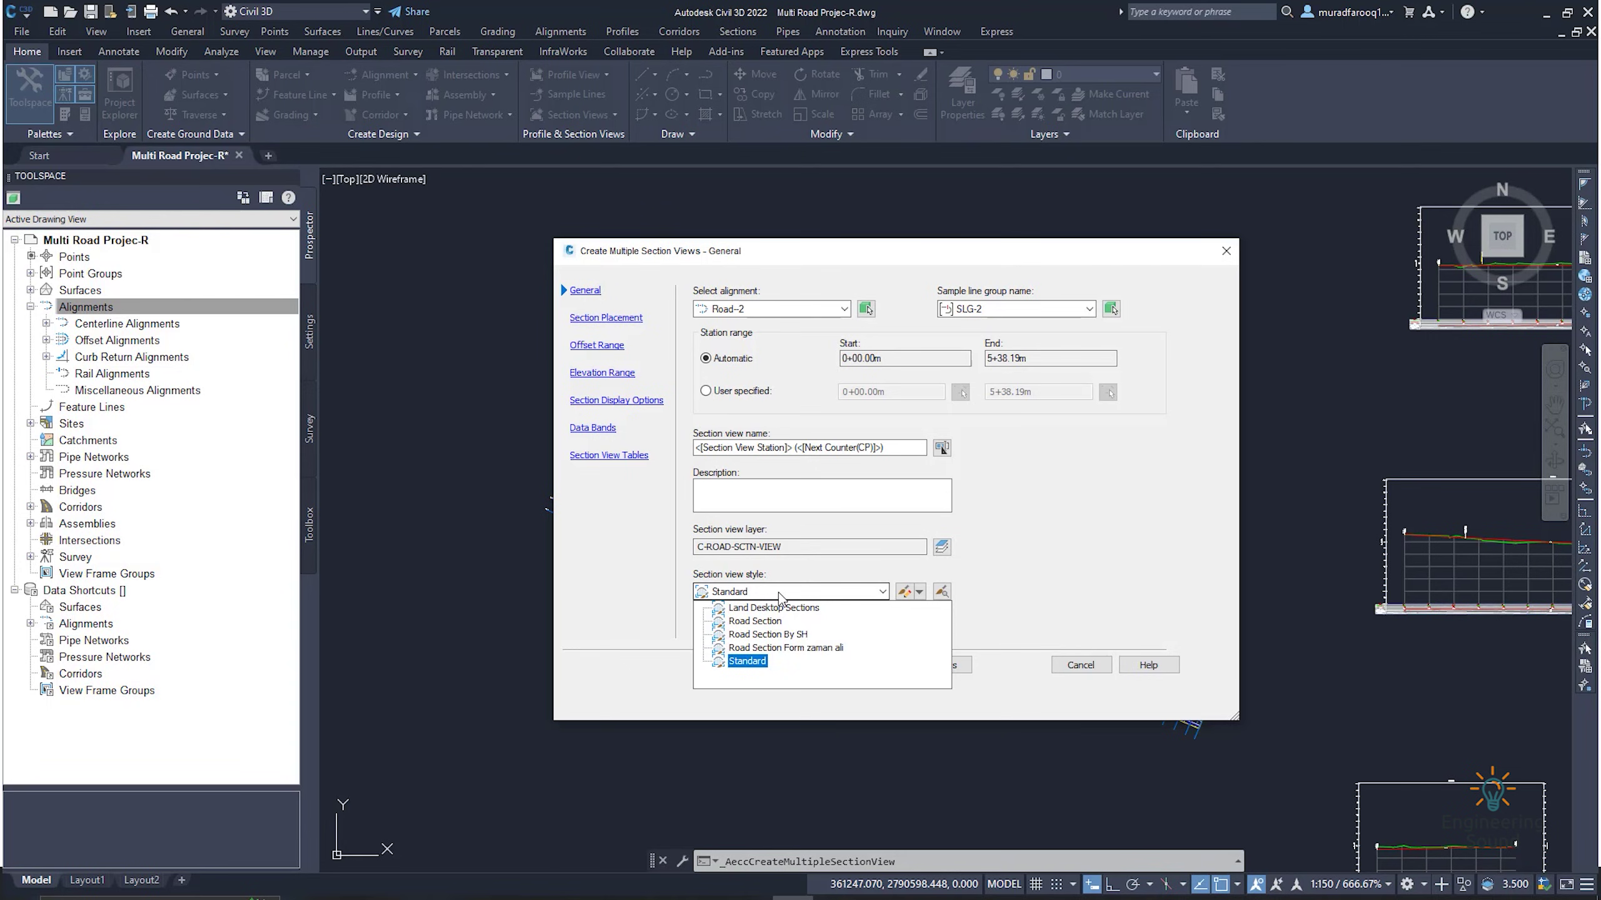
left_click(774, 634)
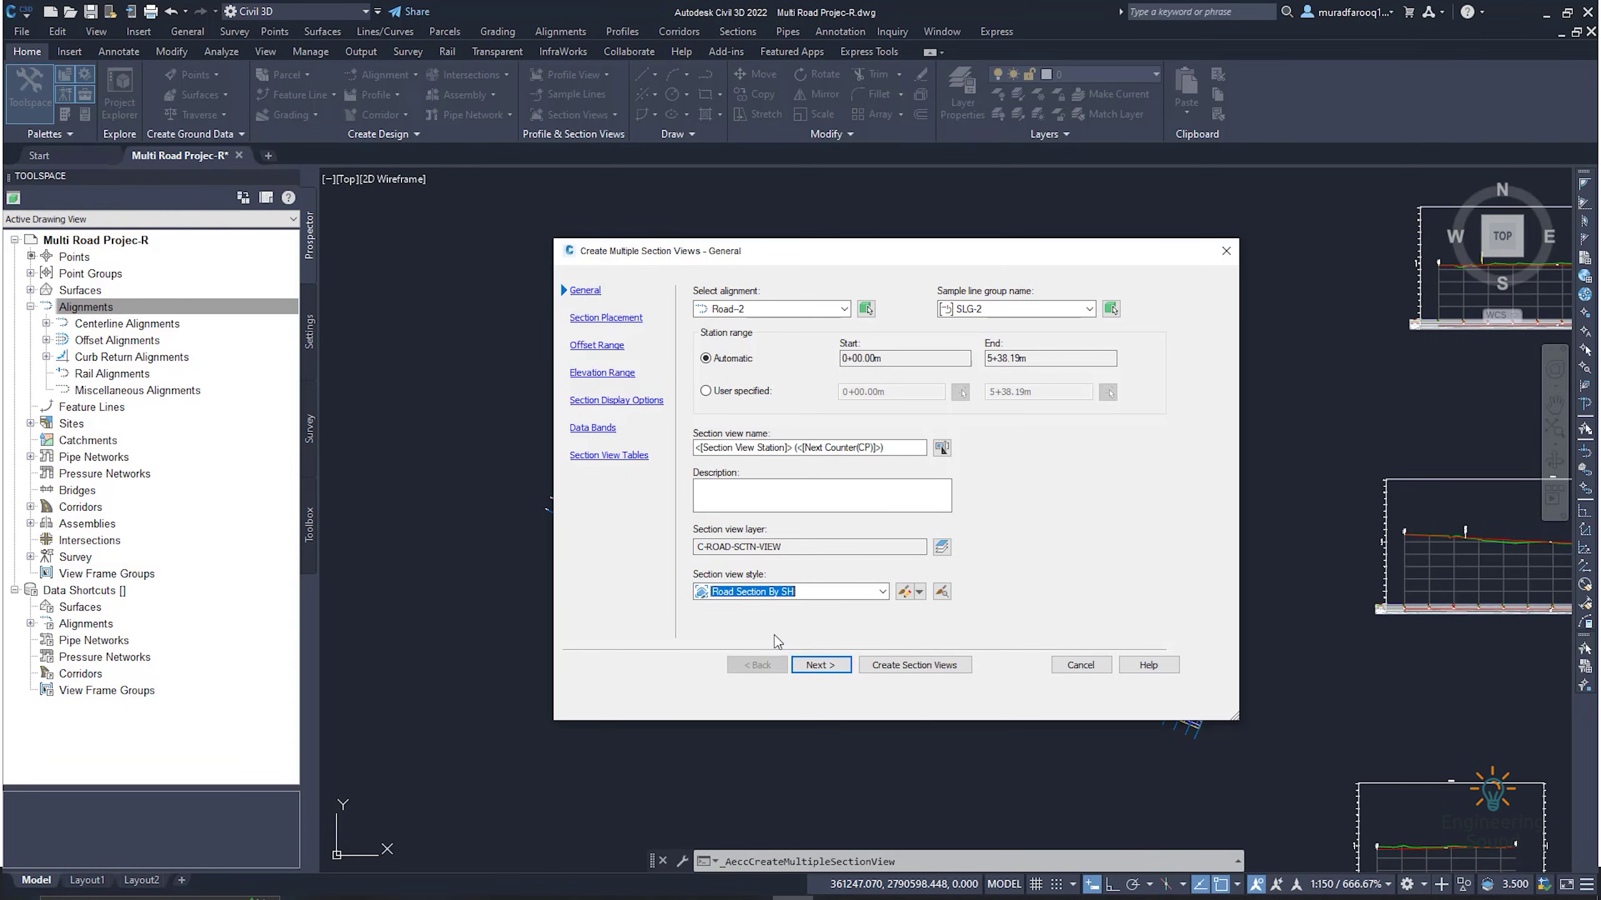
left_click(815, 666)
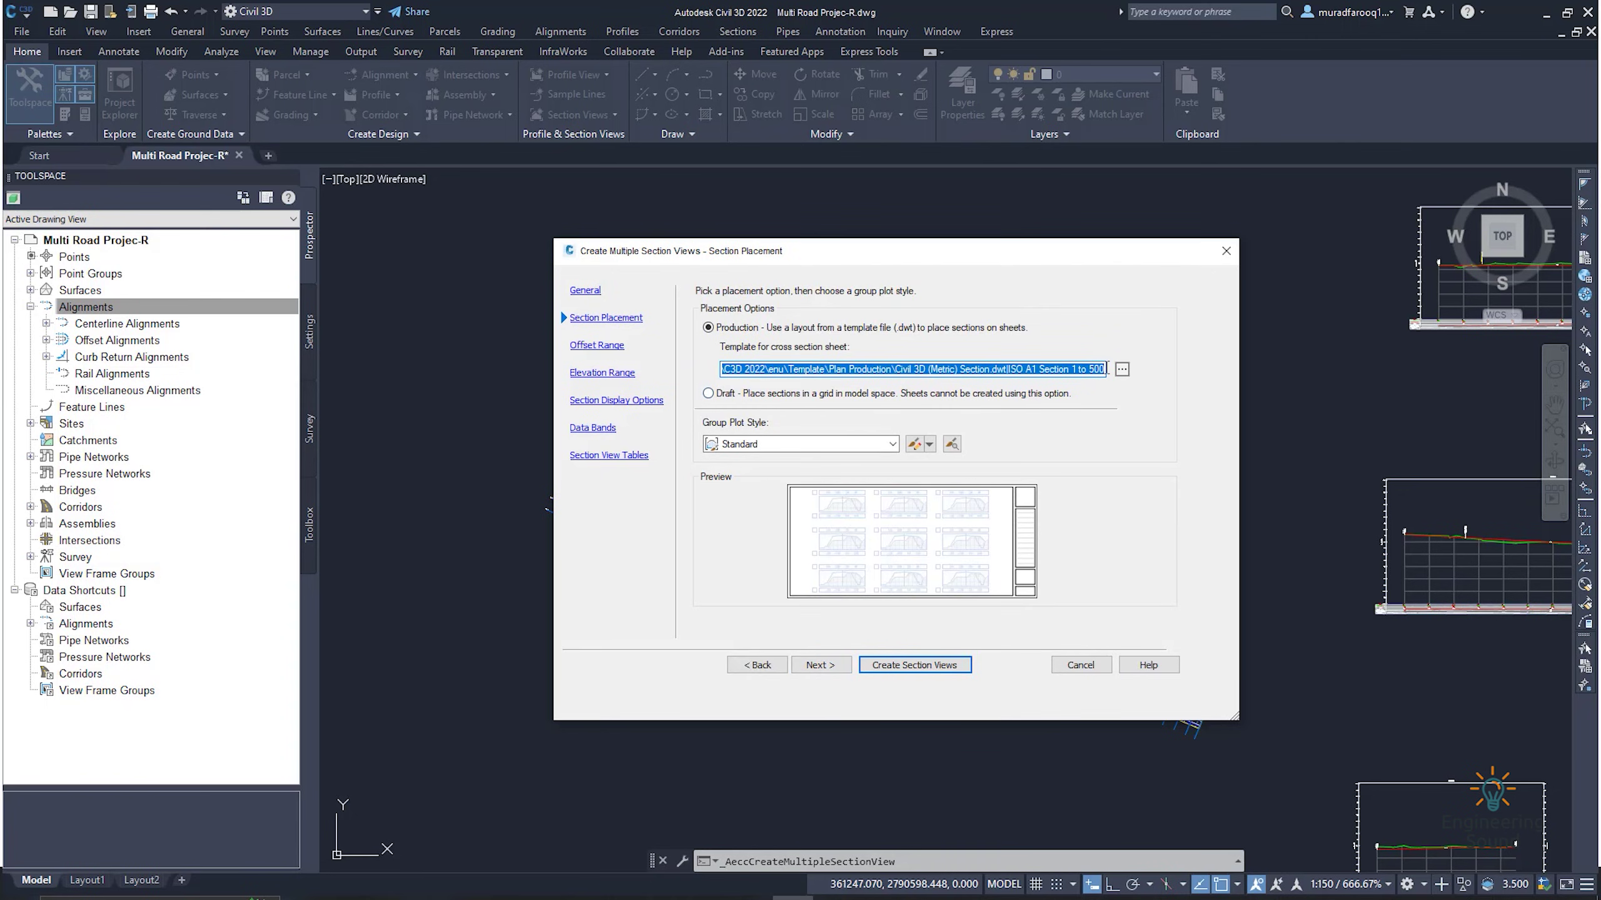
- Use the ISO A1 Section 1 to 500 layout of the Civil 3D (Metric) Section template for the cross-section sheets
left_click(1122, 369)
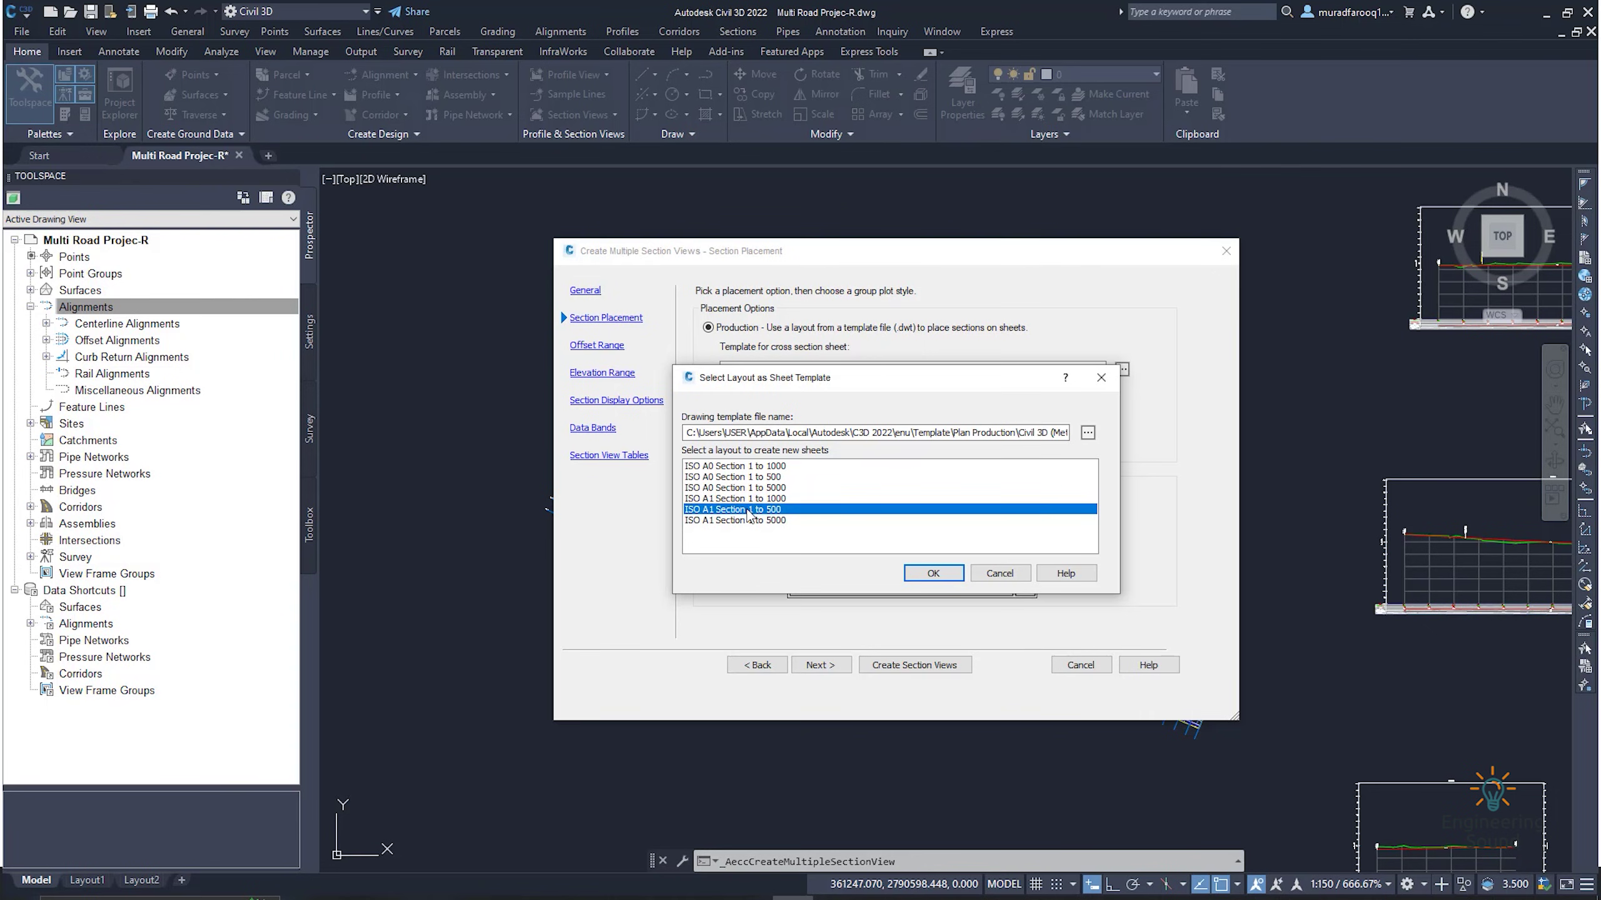
left_click(1088, 433)
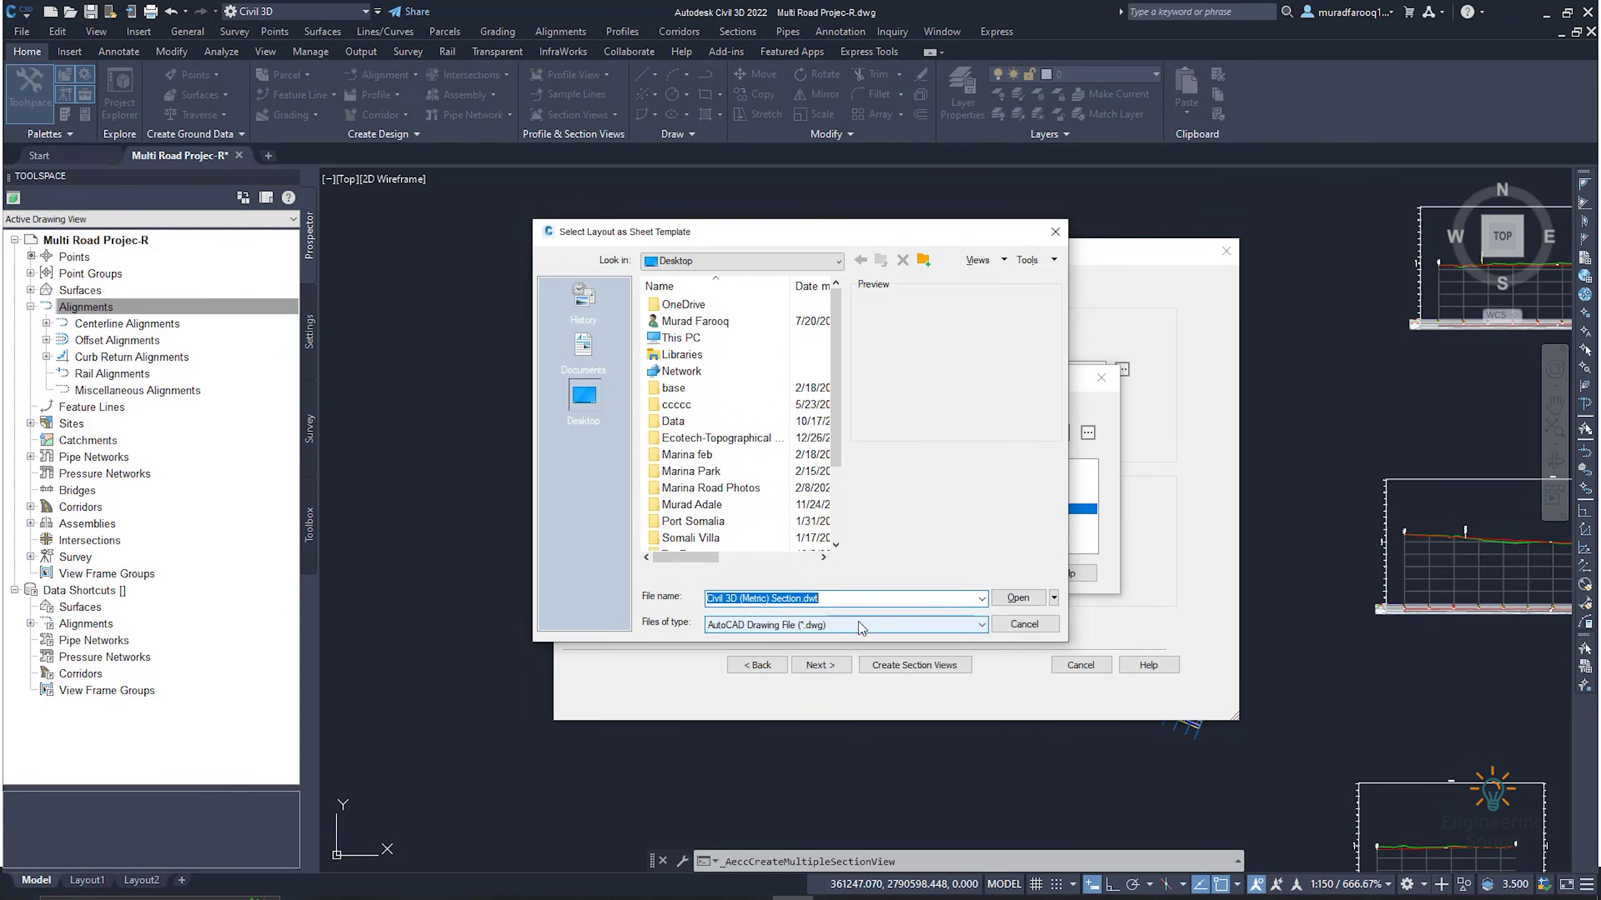
left_click(1055, 237)
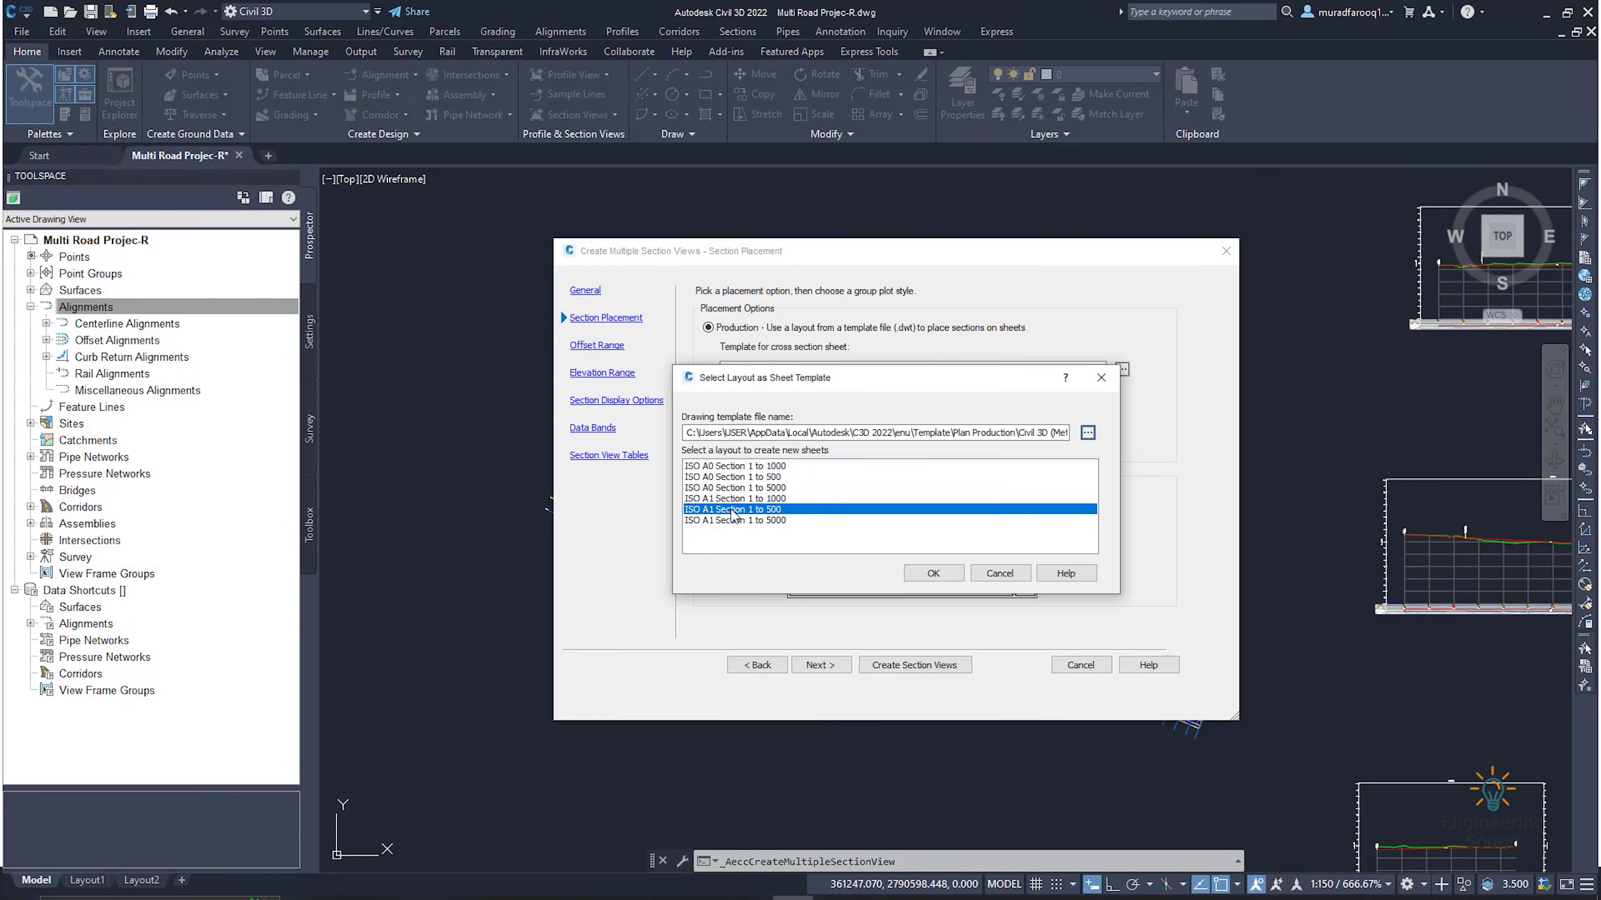
left_click(927, 573)
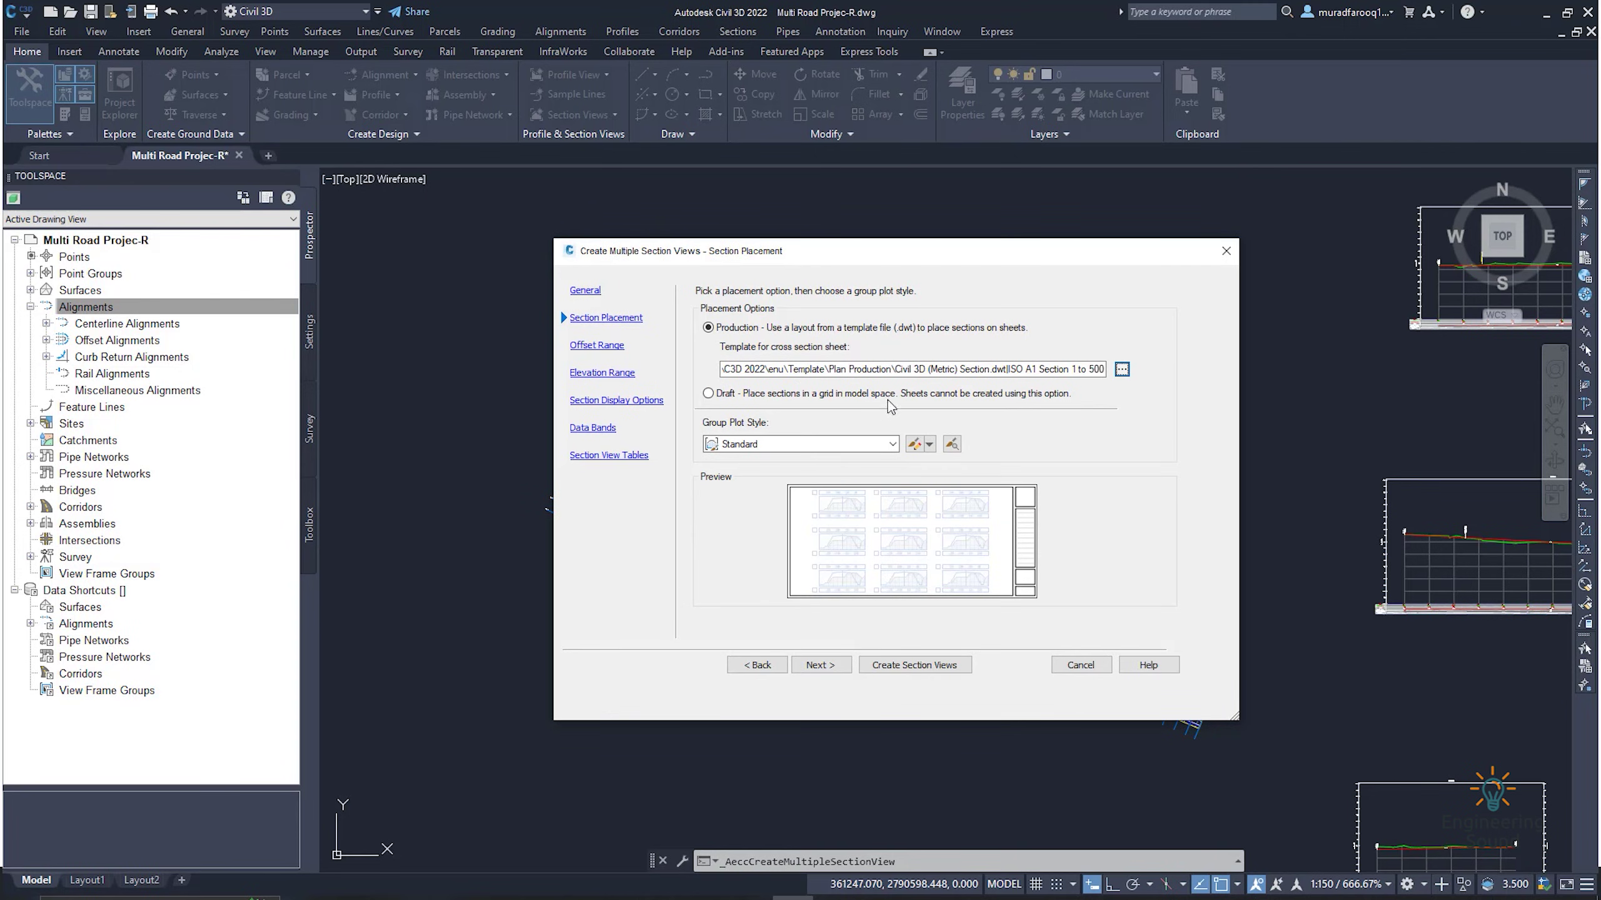
- Choose Standard as the group plot style for placing the Road--2 section views
left_click(854, 444)
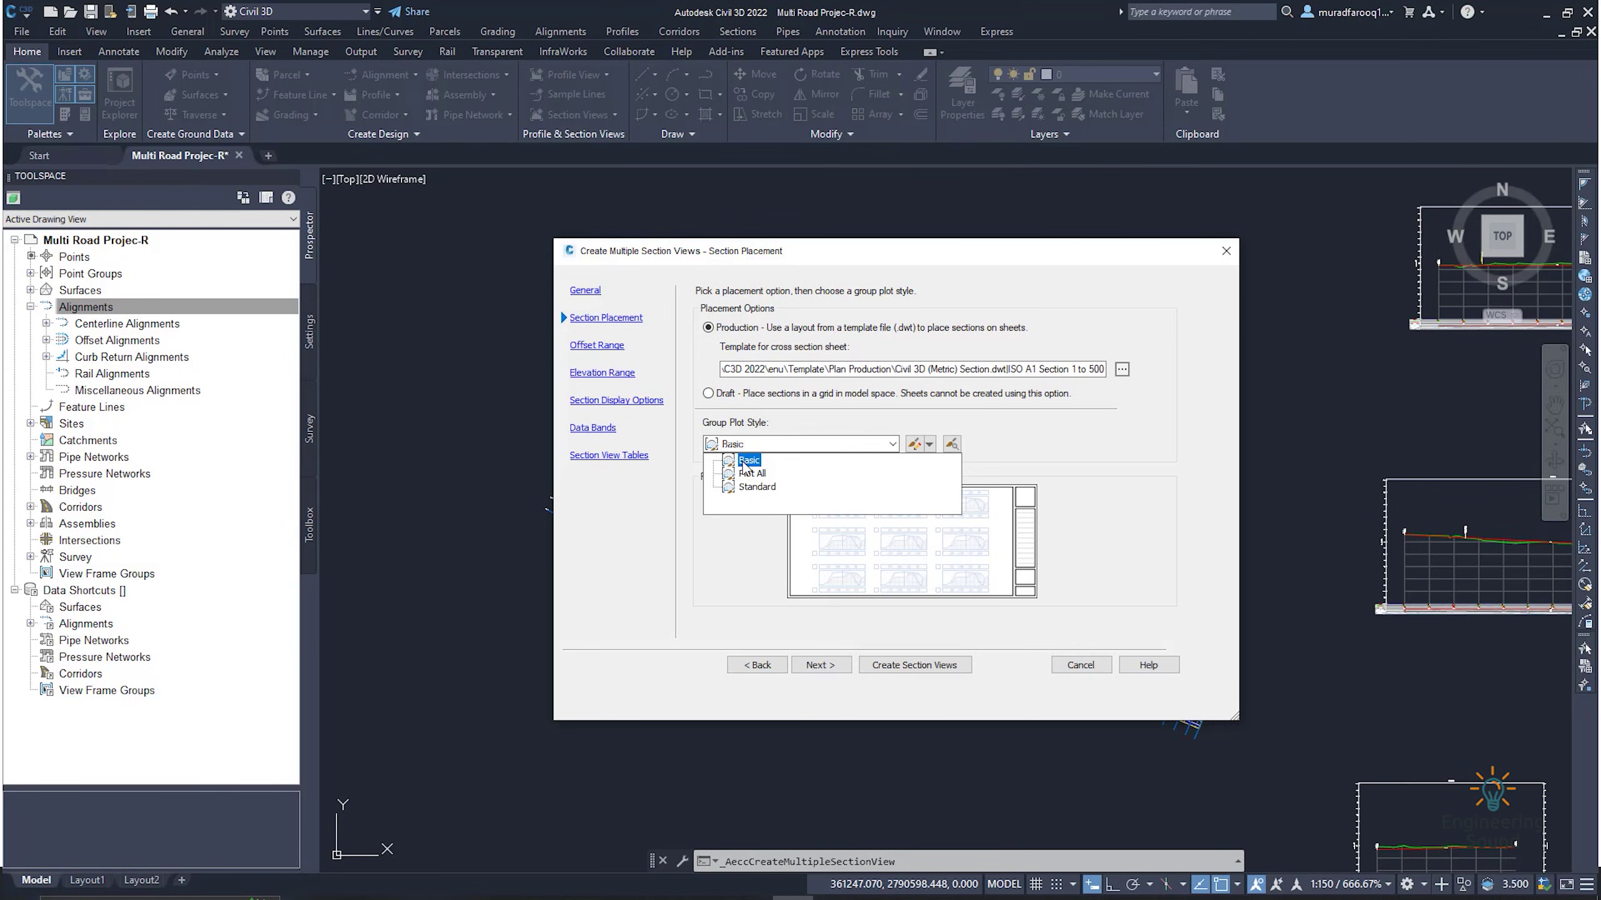
left_click(757, 438)
scroll(762, 443, "down", 2)
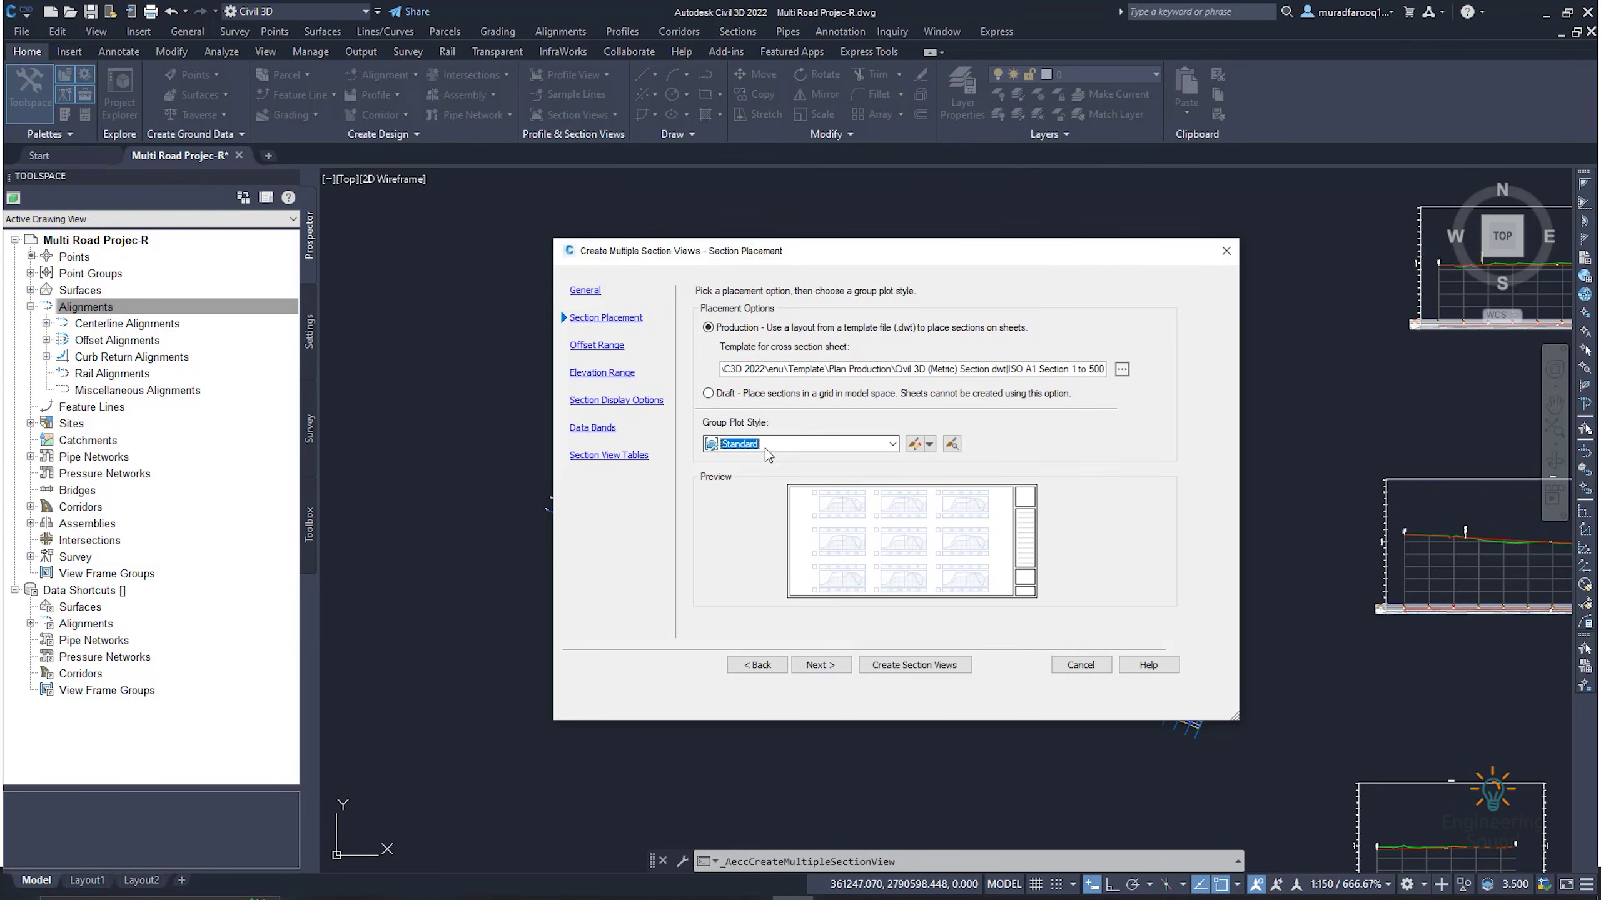
left_click(764, 444)
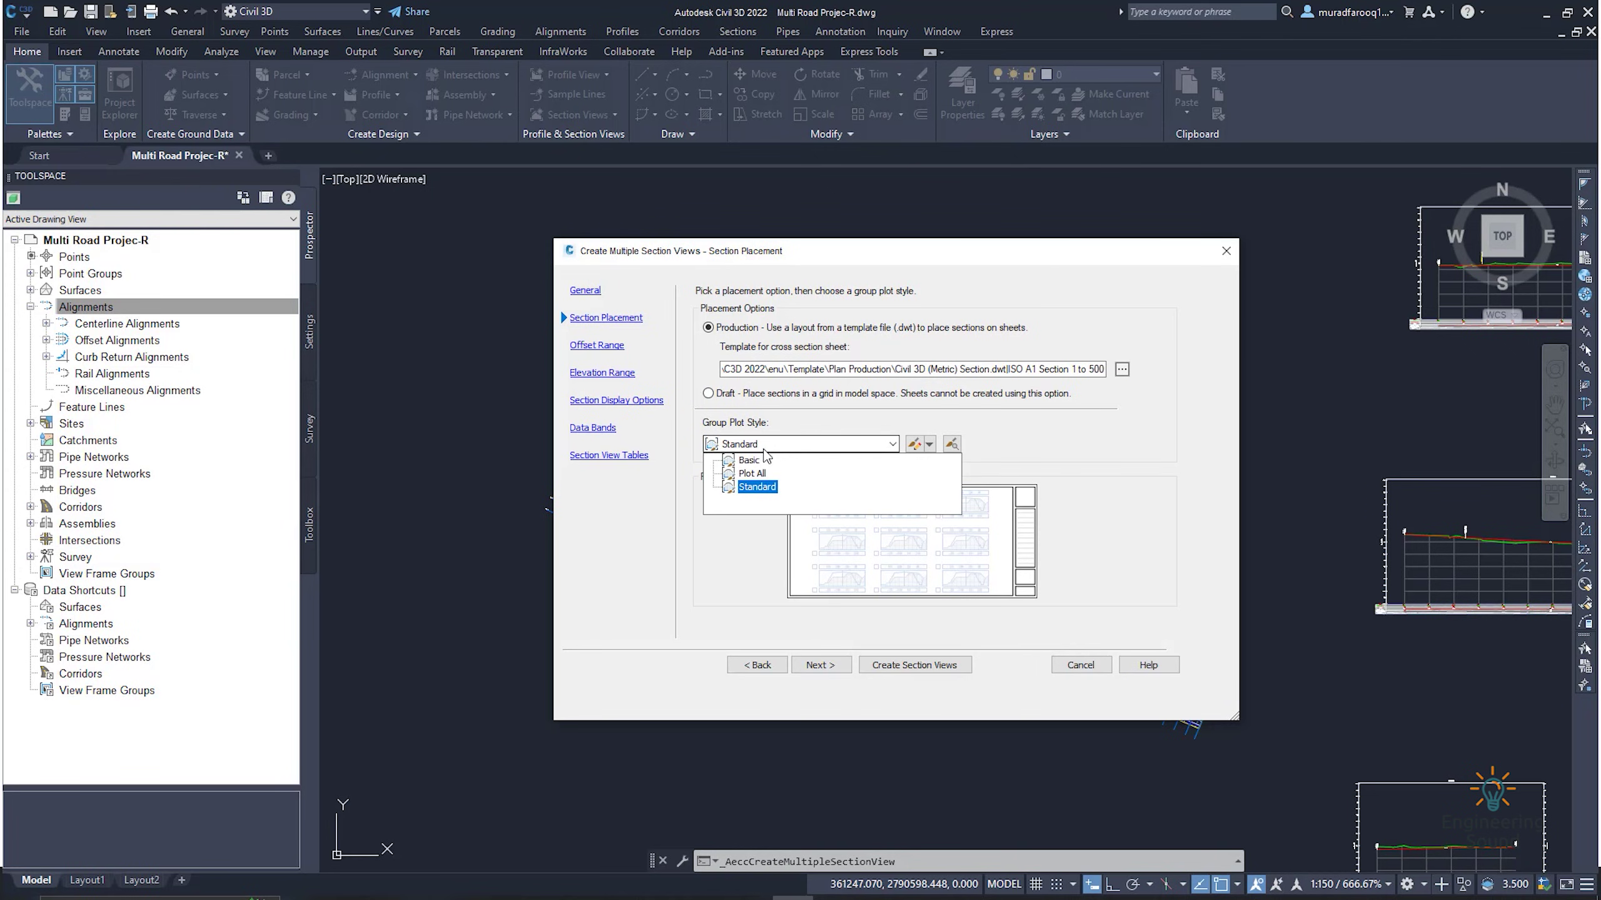
left_click(757, 486)
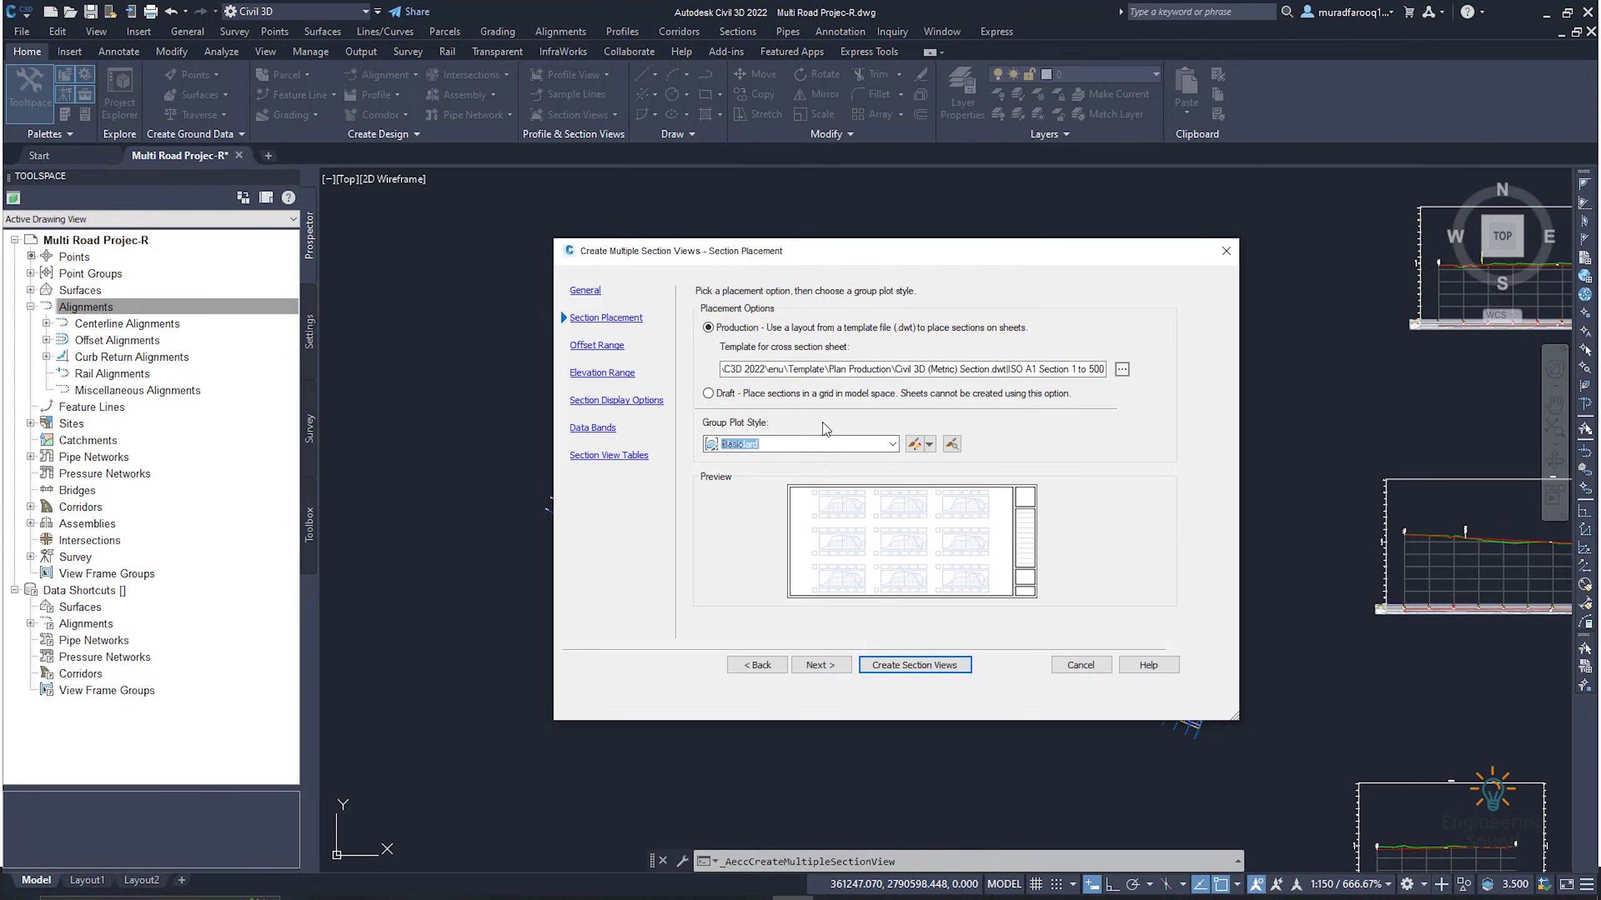
- Set the group plot style to Basic and keep the automatic offset and elevation ranges for the section views
left_click(775, 444)
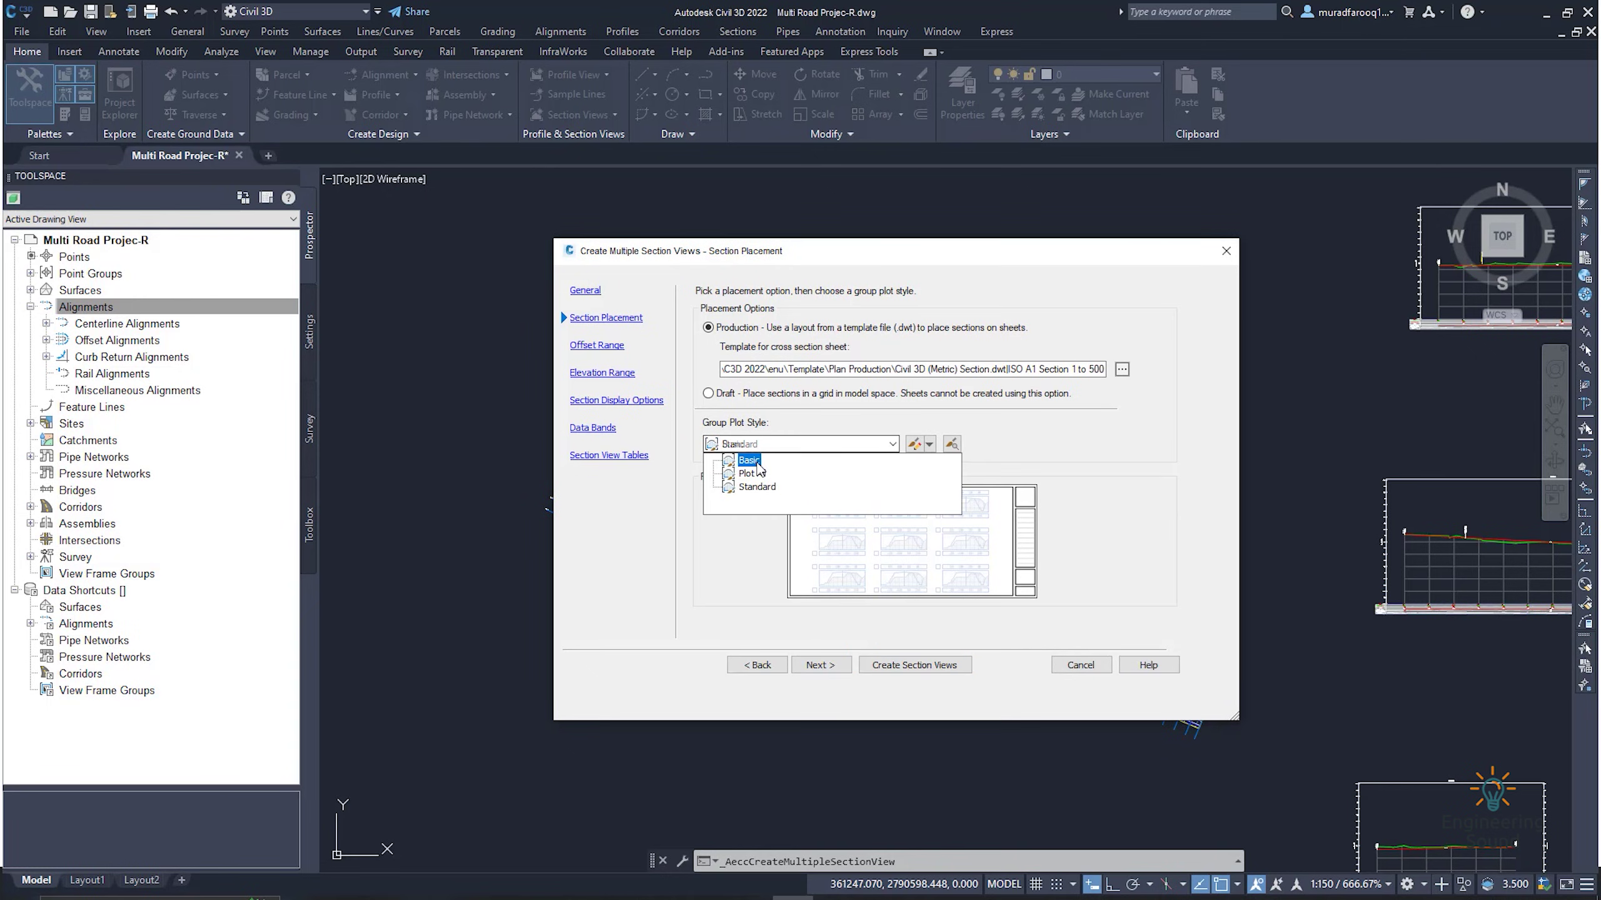
left_click(756, 462)
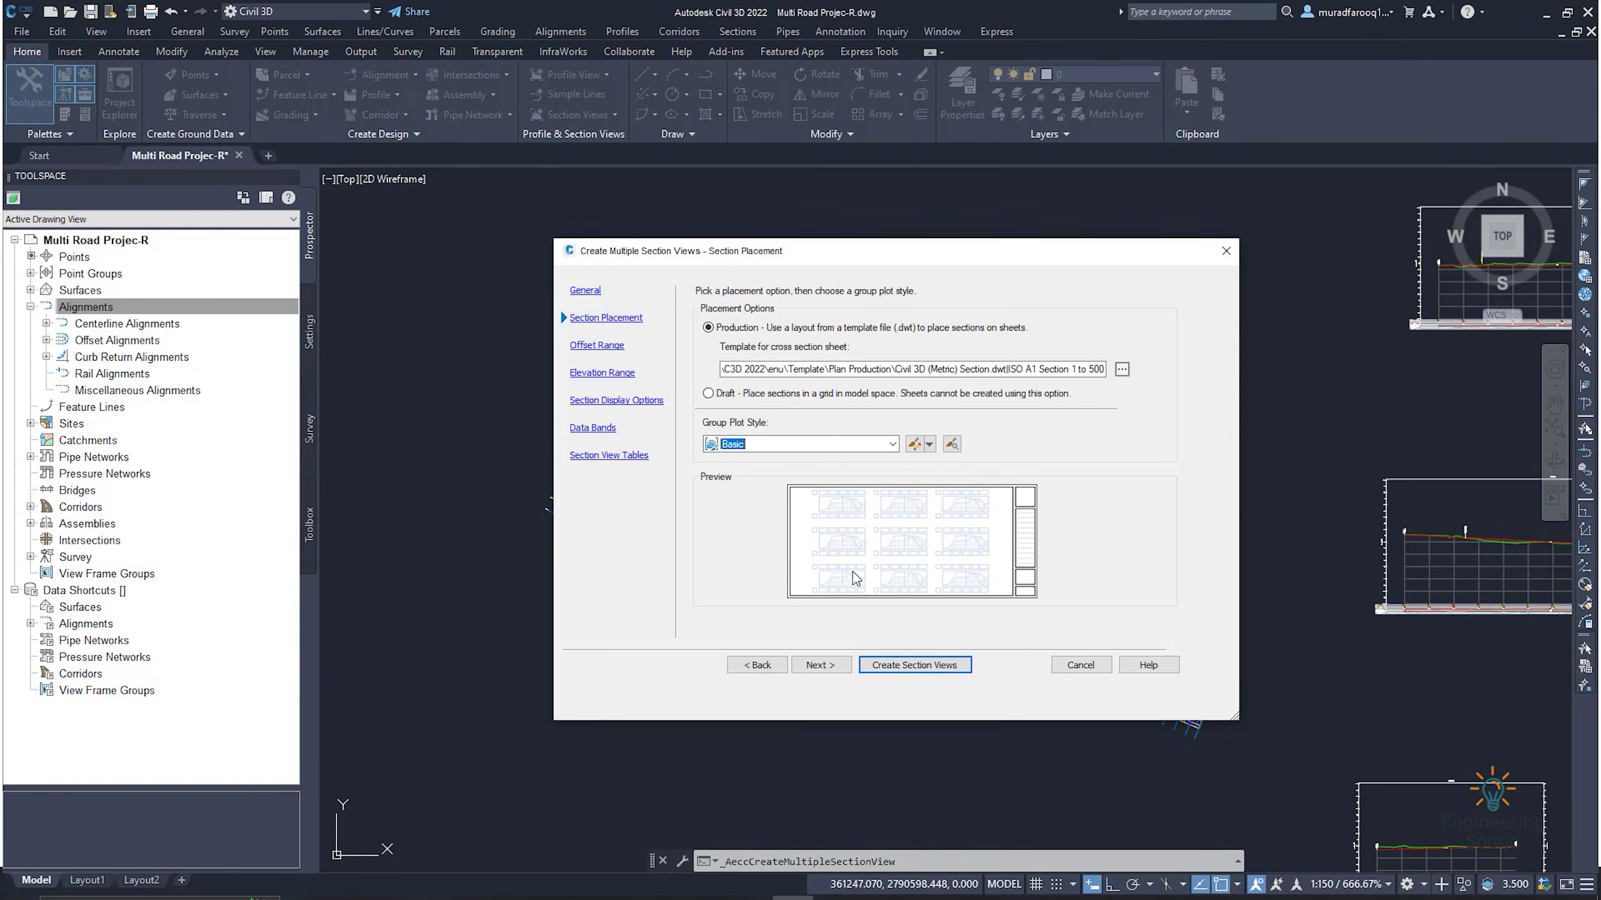
left_click(821, 666)
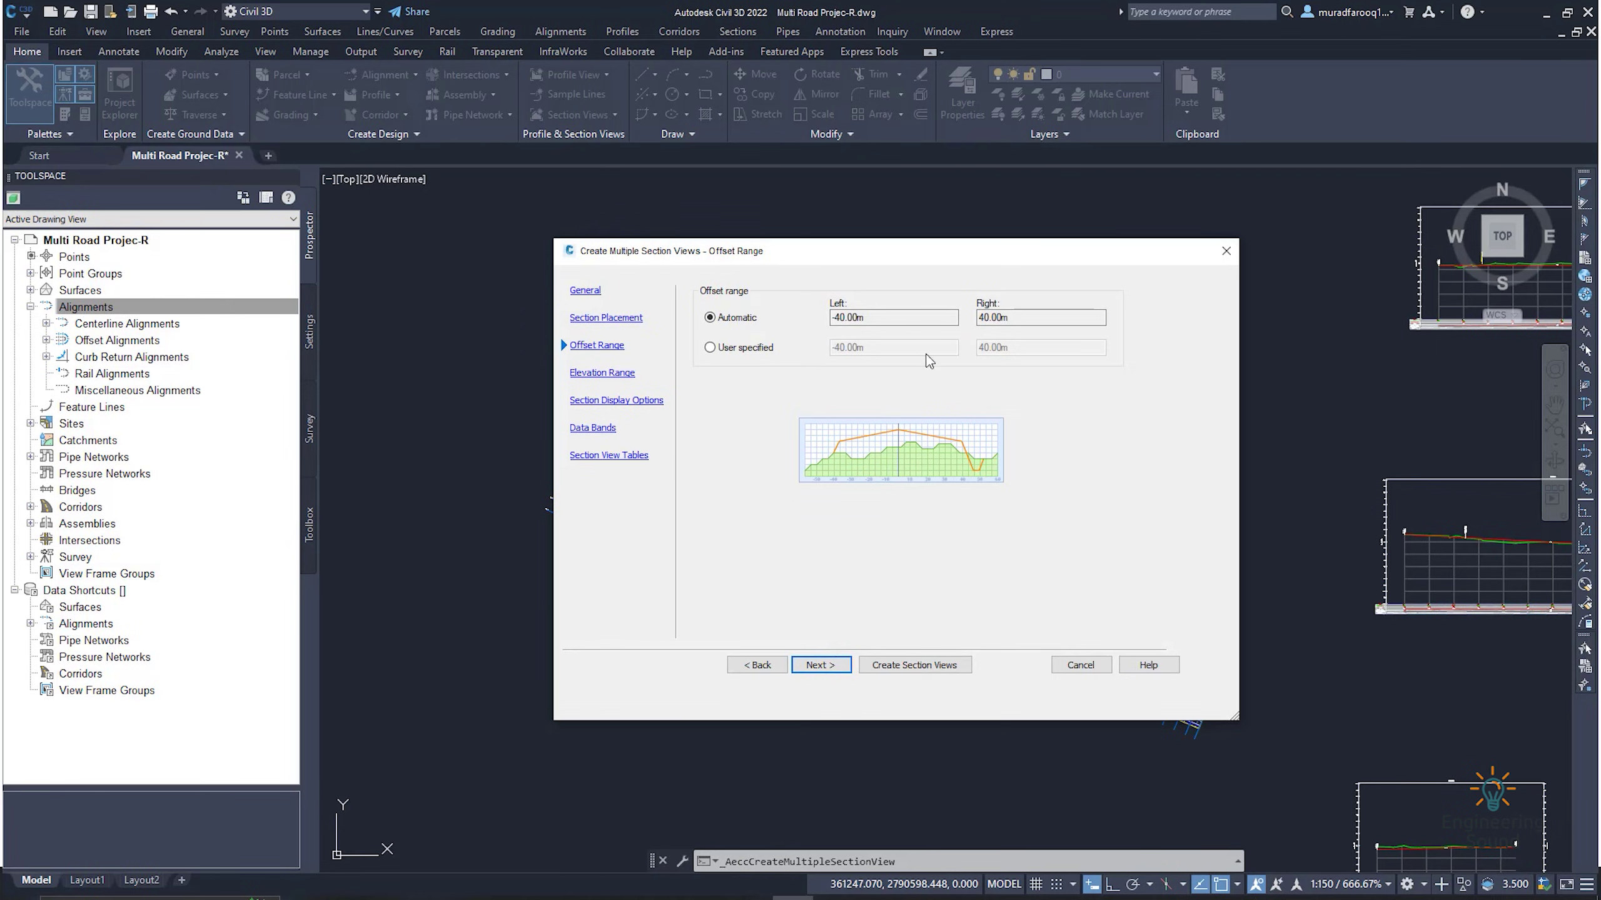
left_click(820, 665)
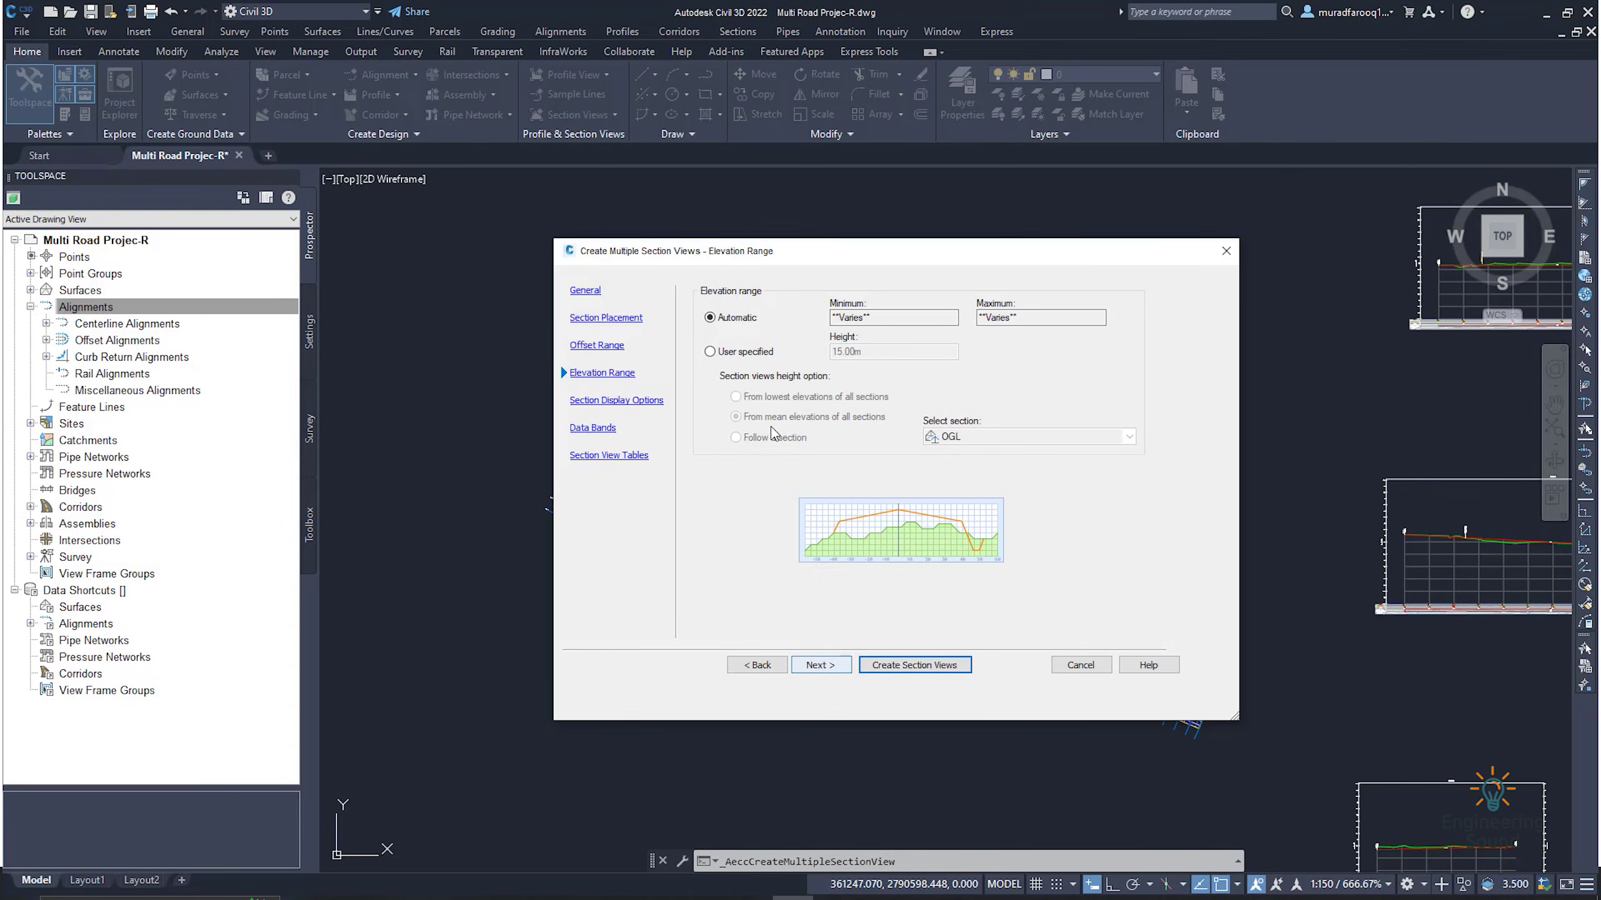
left_click(825, 669)
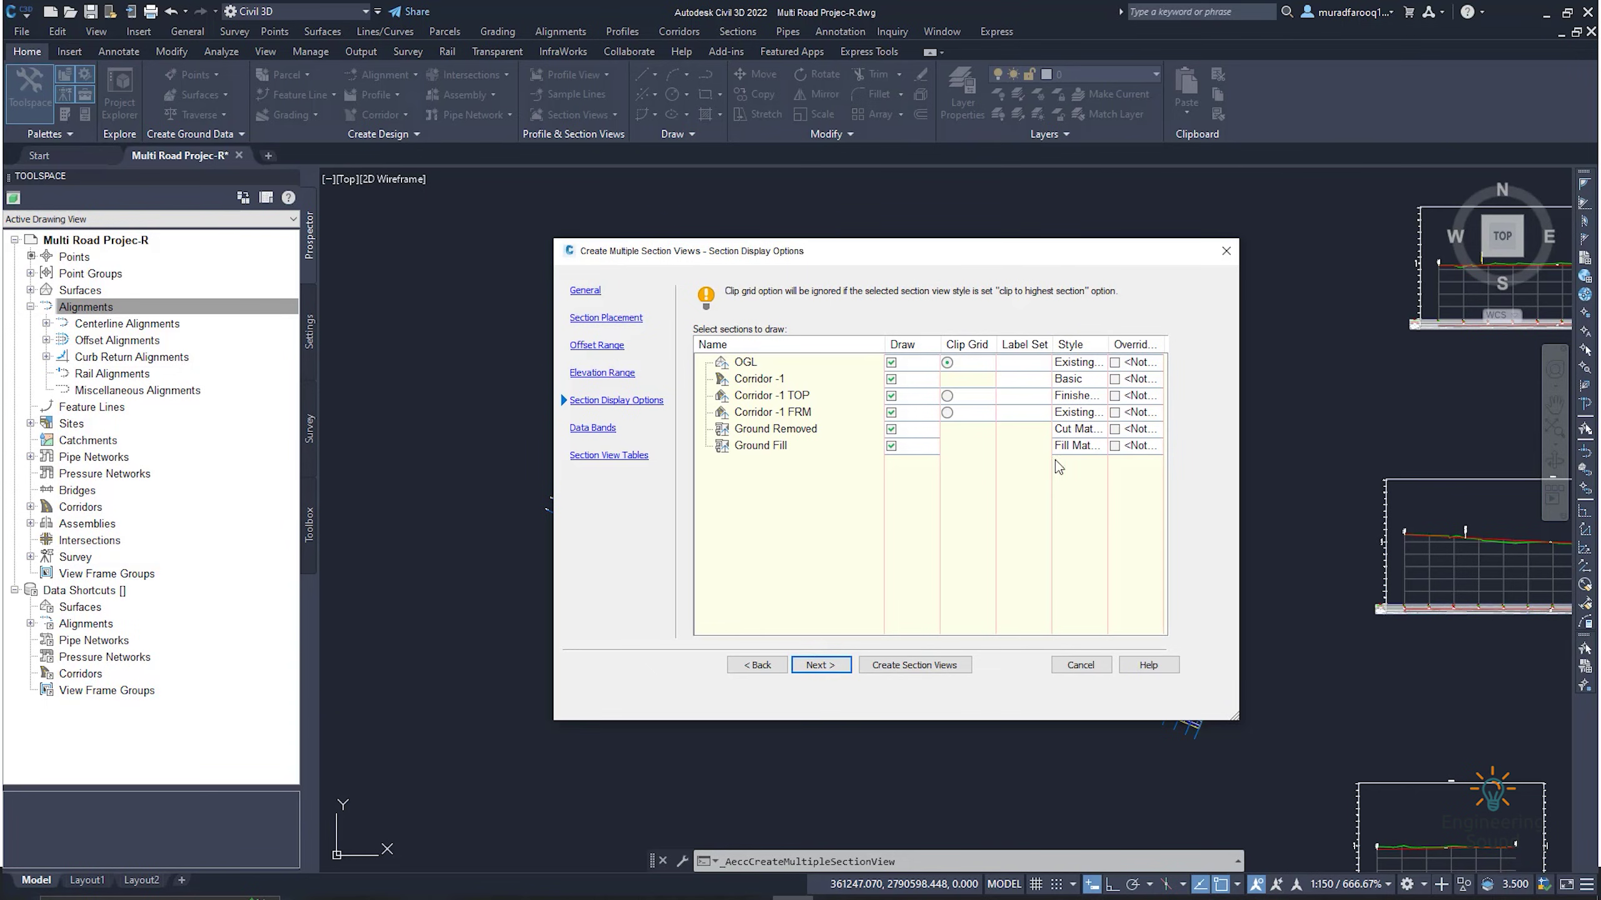
- Review the section styles available for the OGL surface without changing its style
left_click(1076, 364)
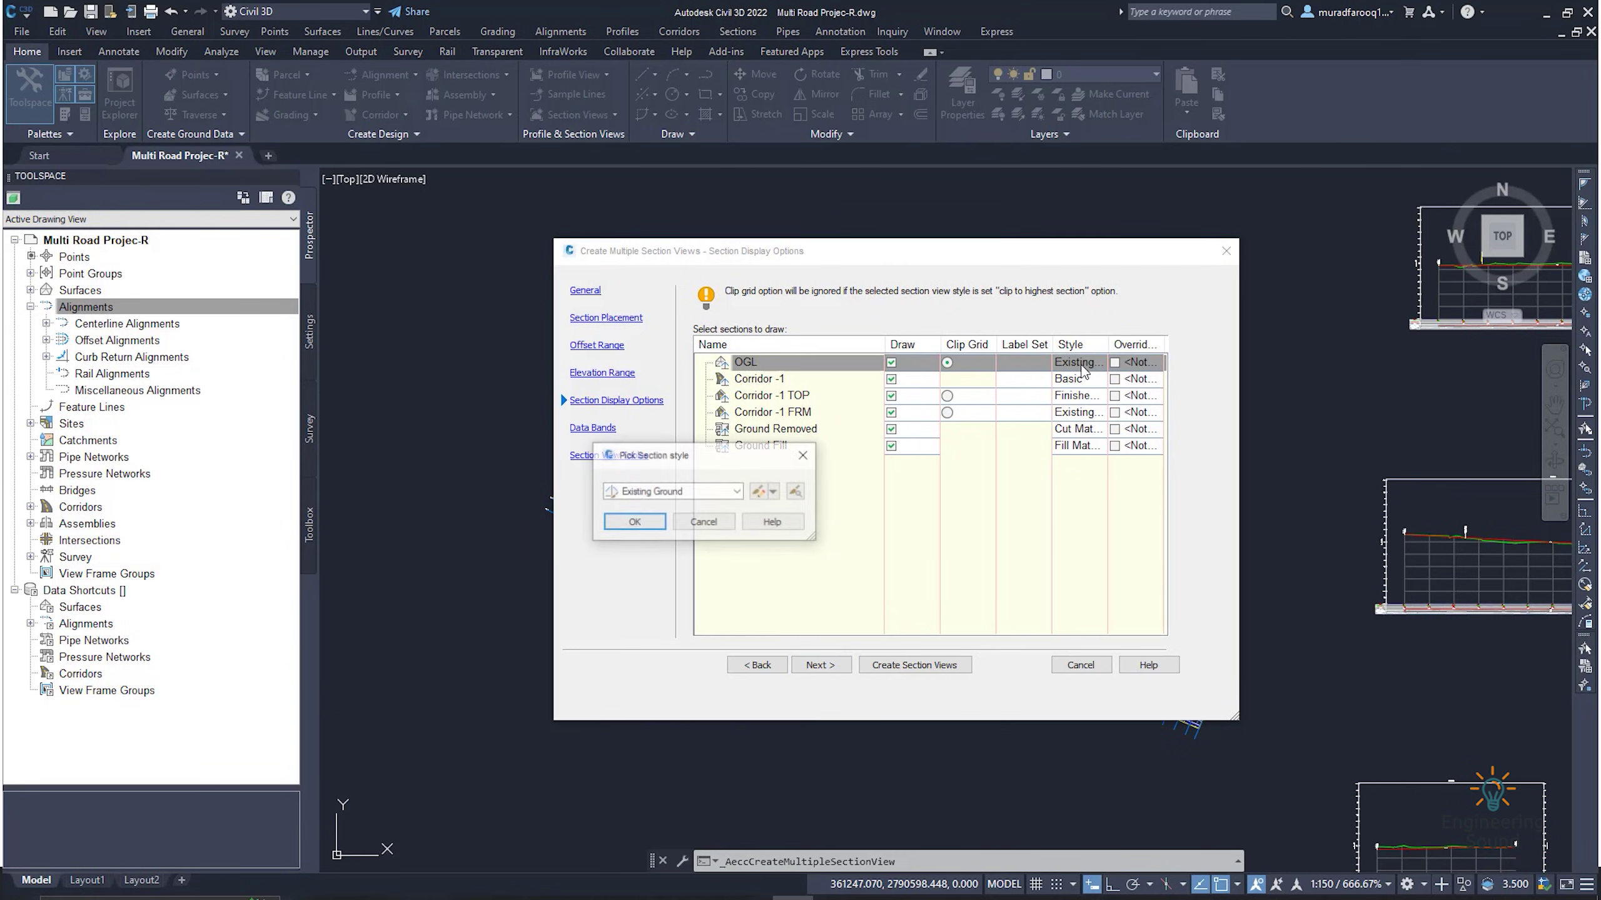
left_click(704, 494)
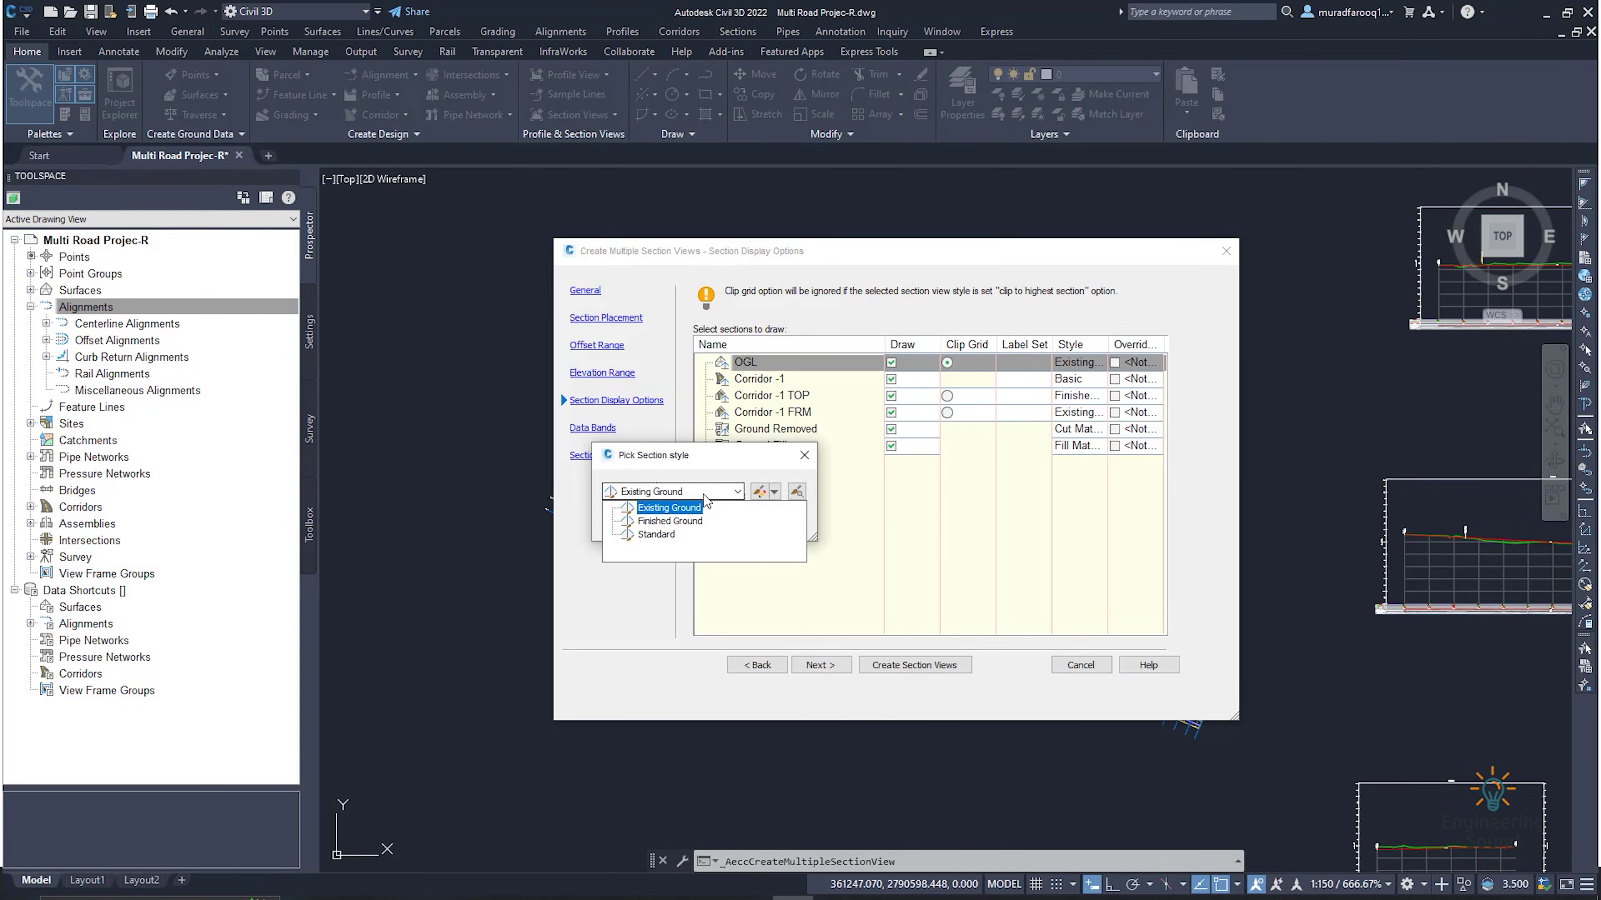
left_click(704, 498)
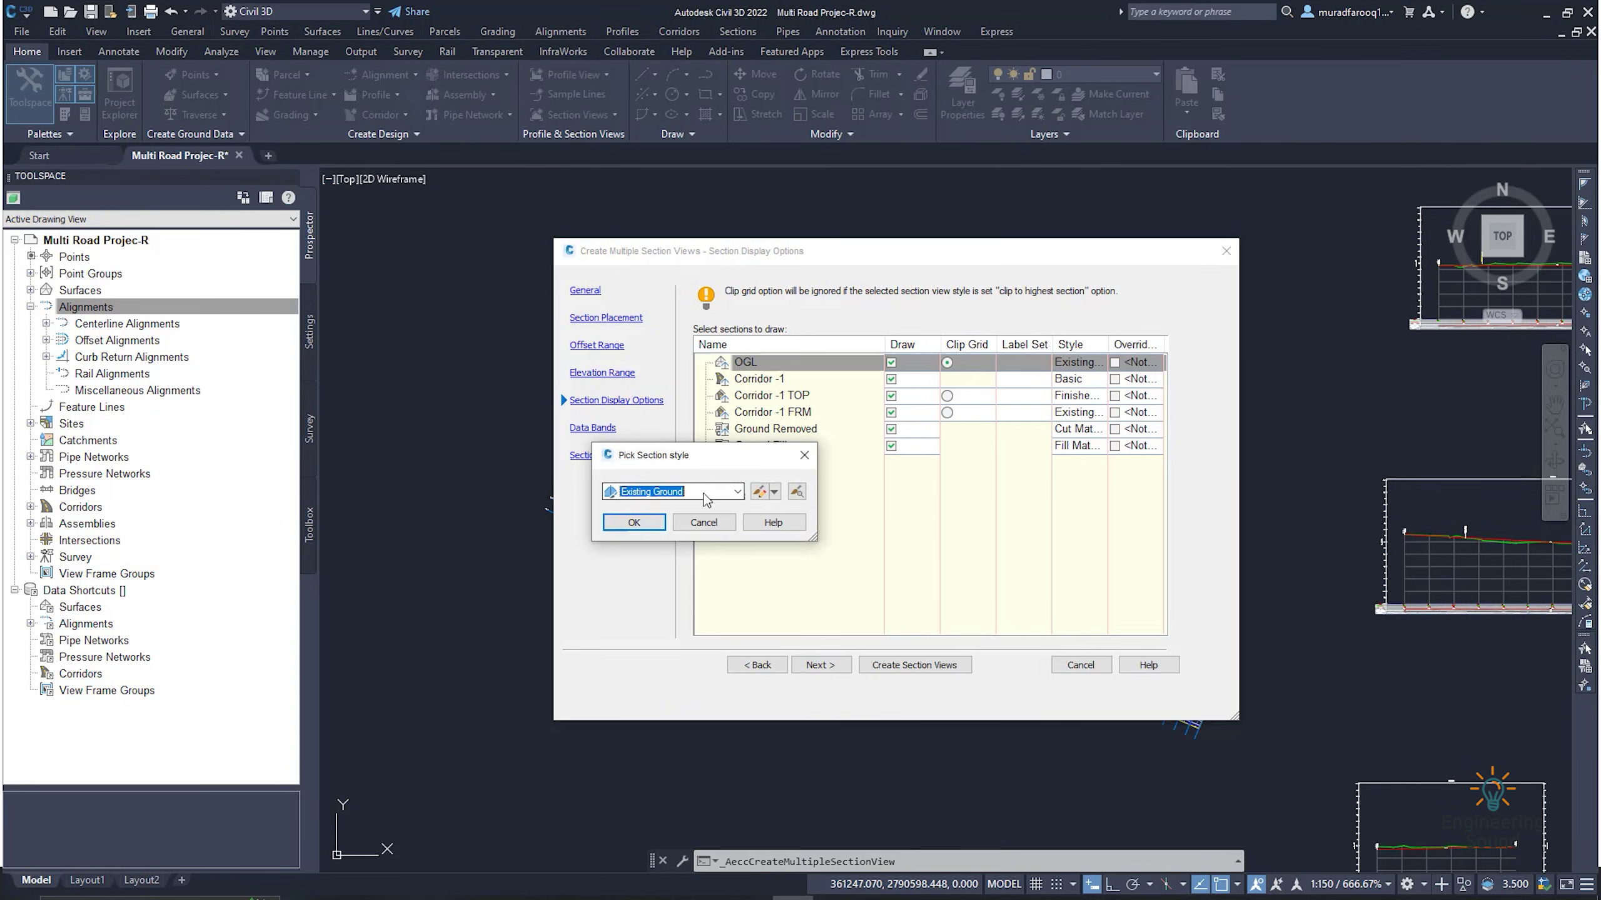
left_click(804, 455)
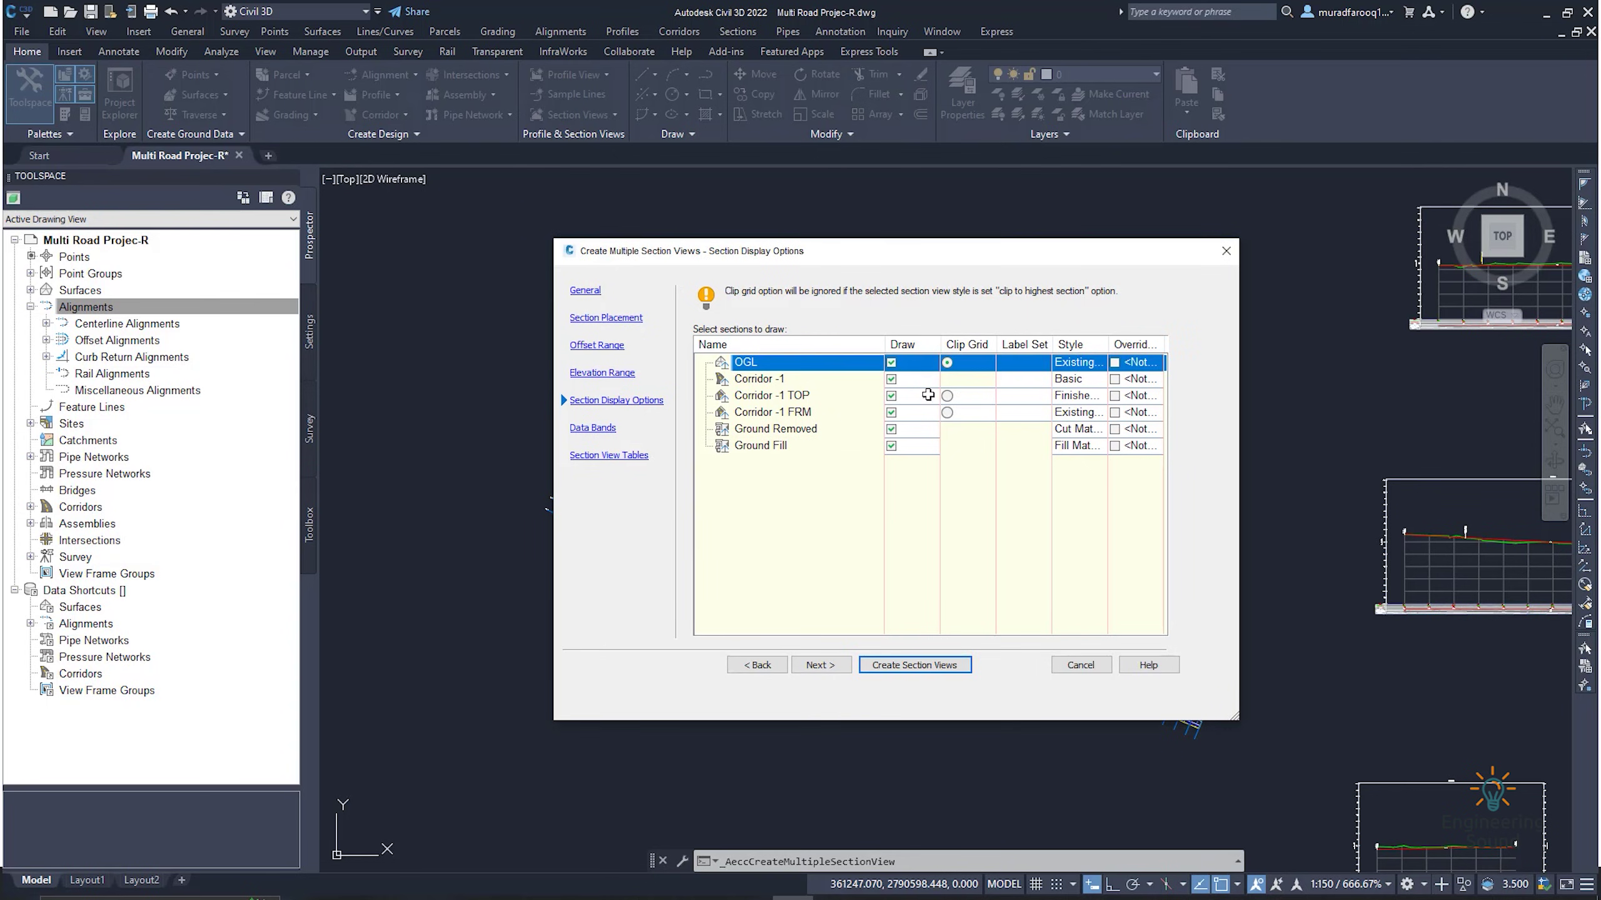
- Assign the All Codes with No Shading code set style to the Corridor -1 section
left_click(1089, 387)
left_click(716, 494)
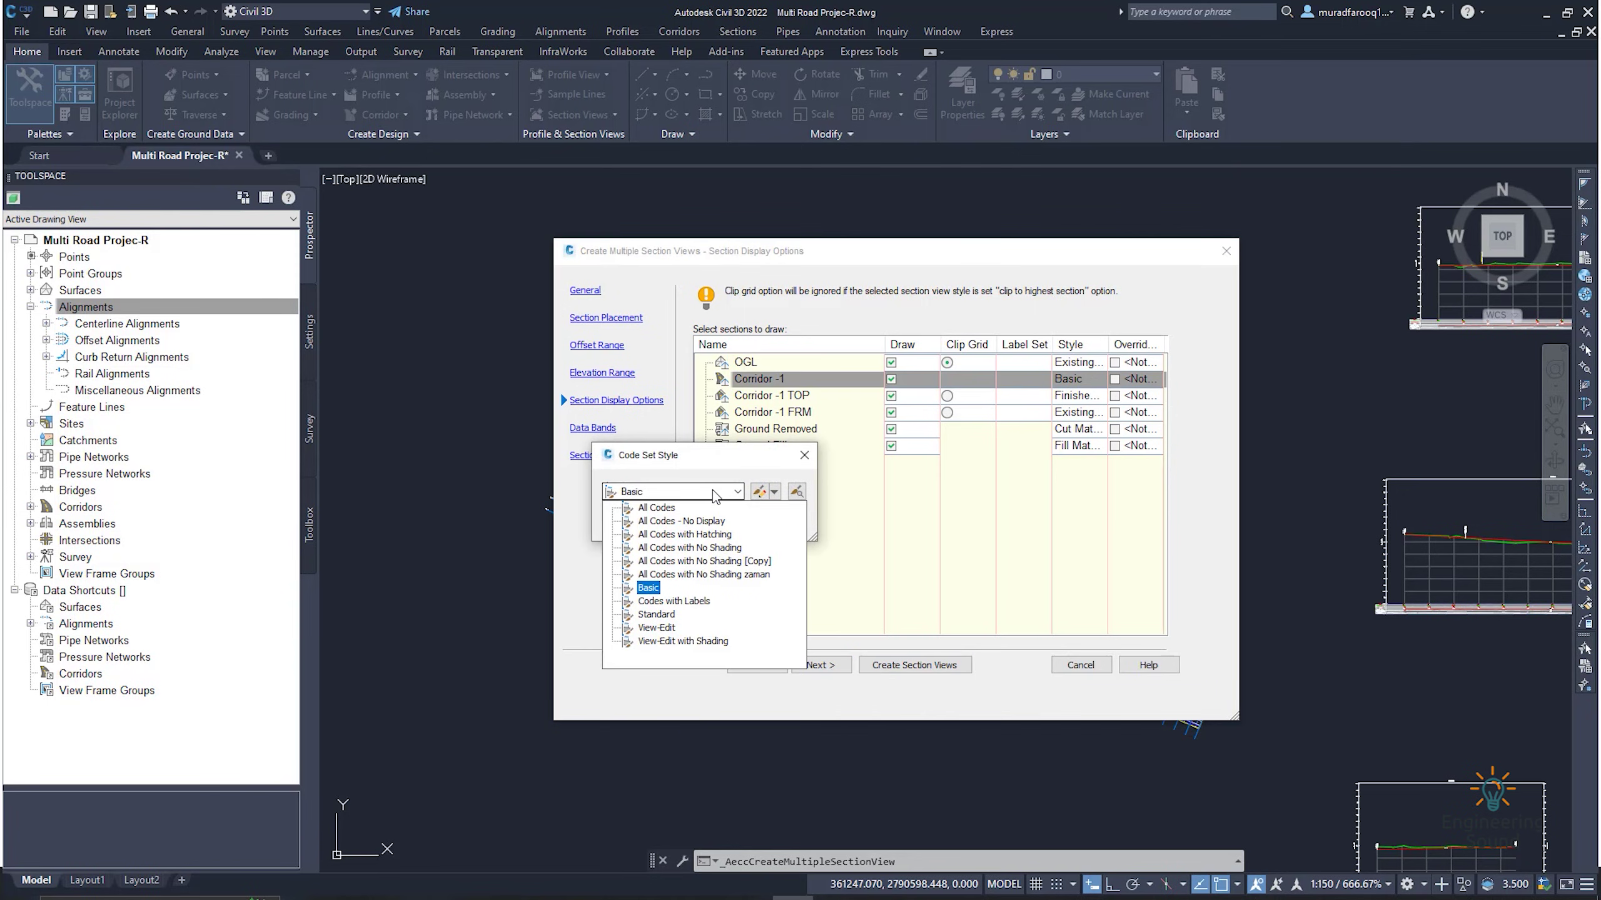
left_click(687, 547)
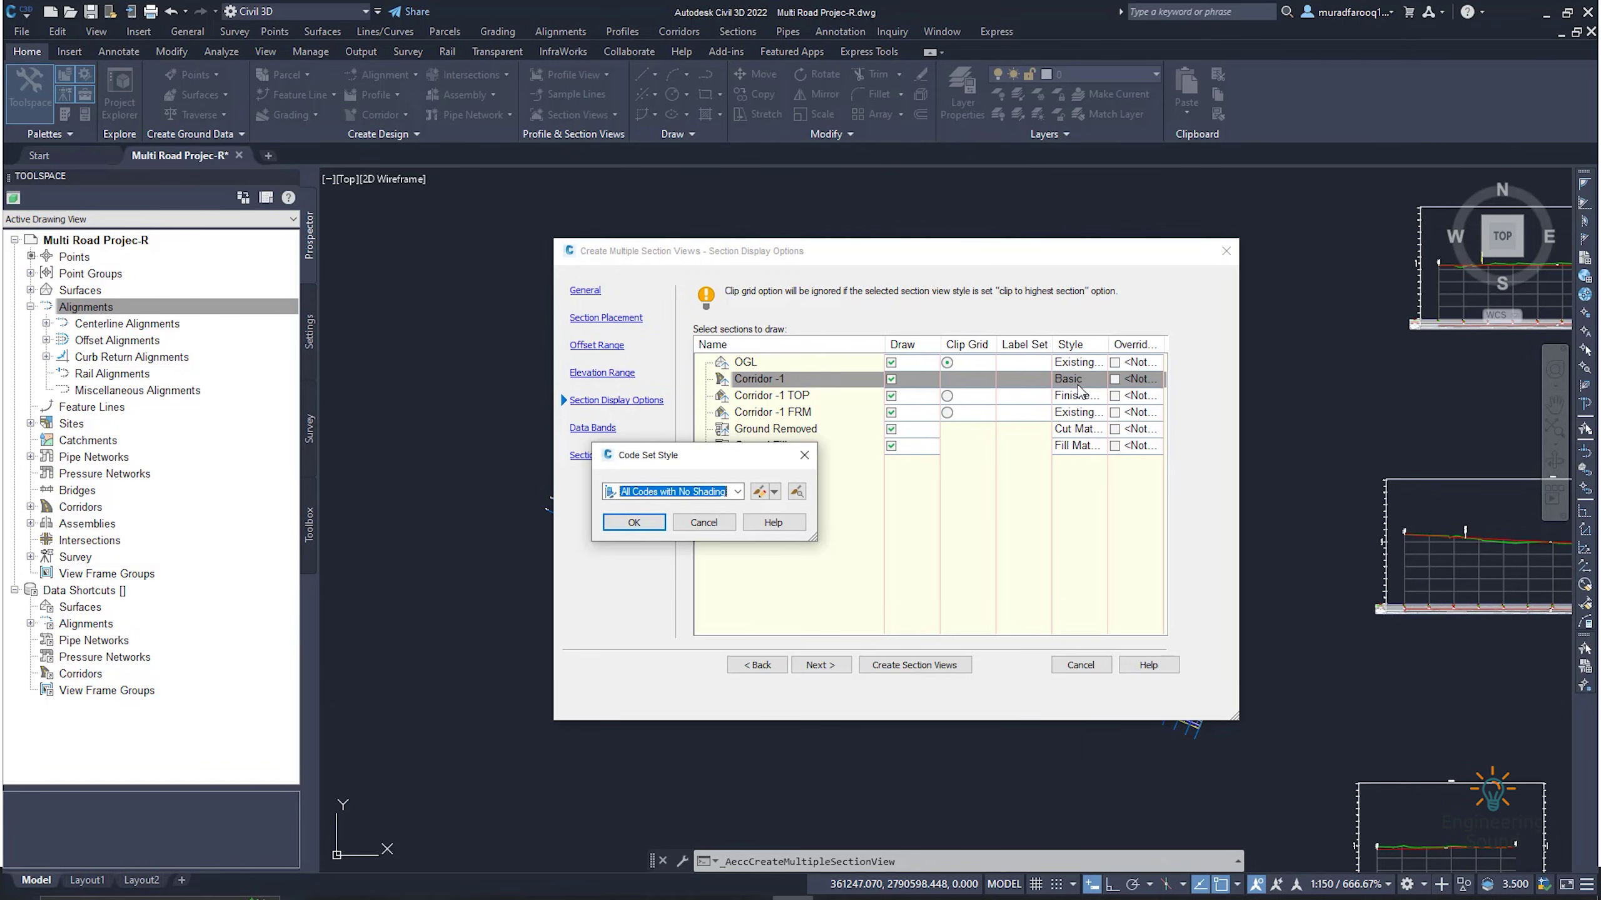
left_click(728, 491)
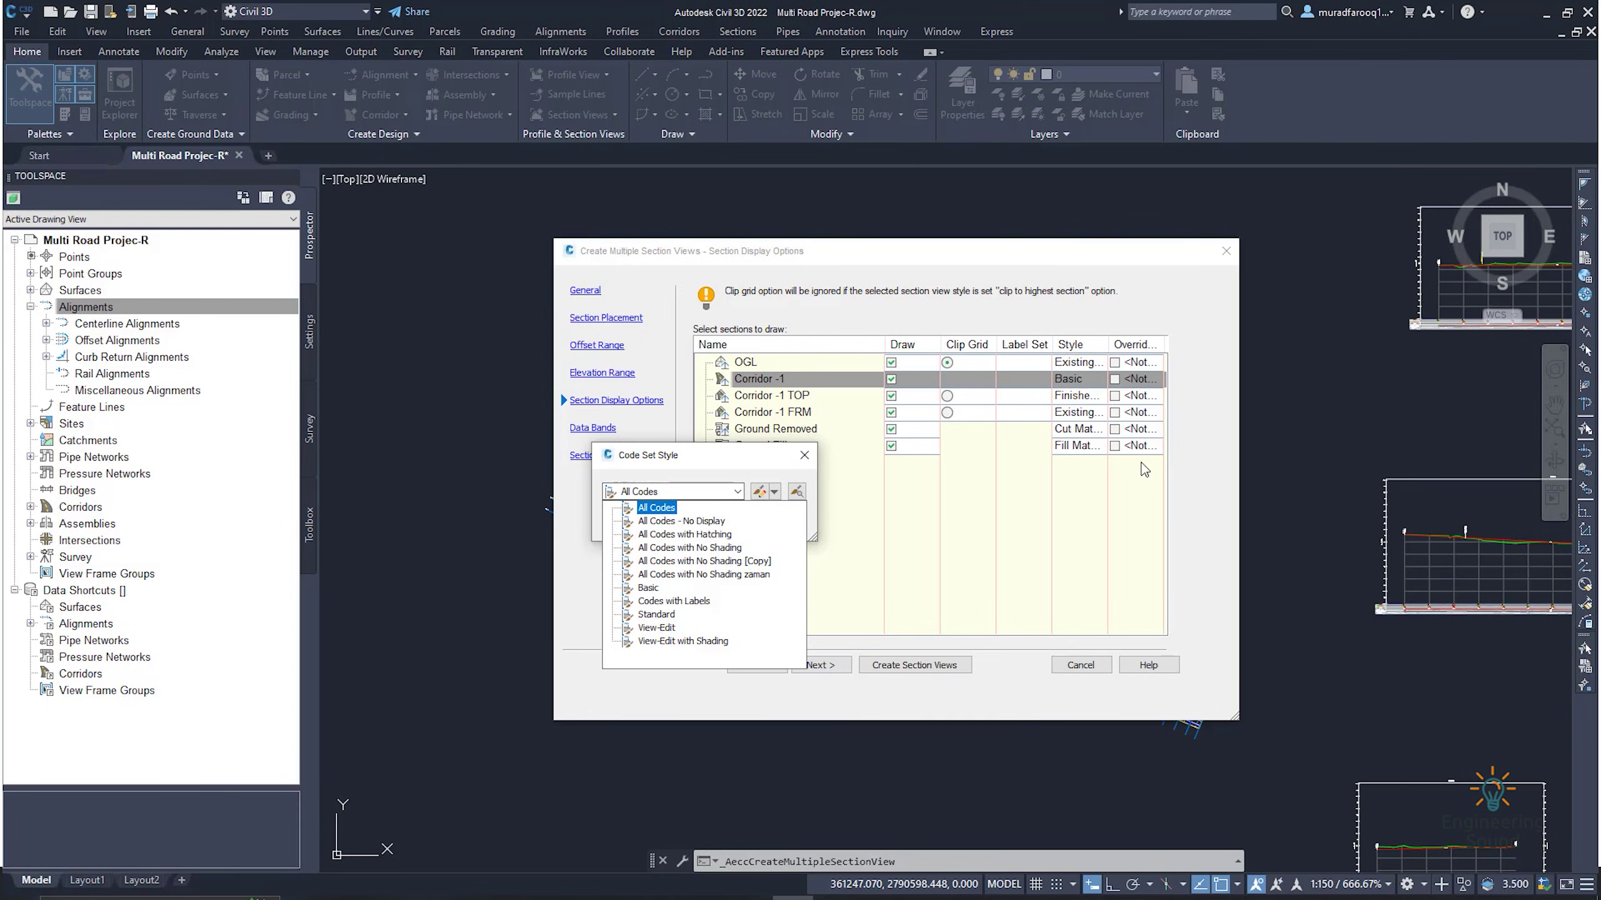
left_click(676, 549)
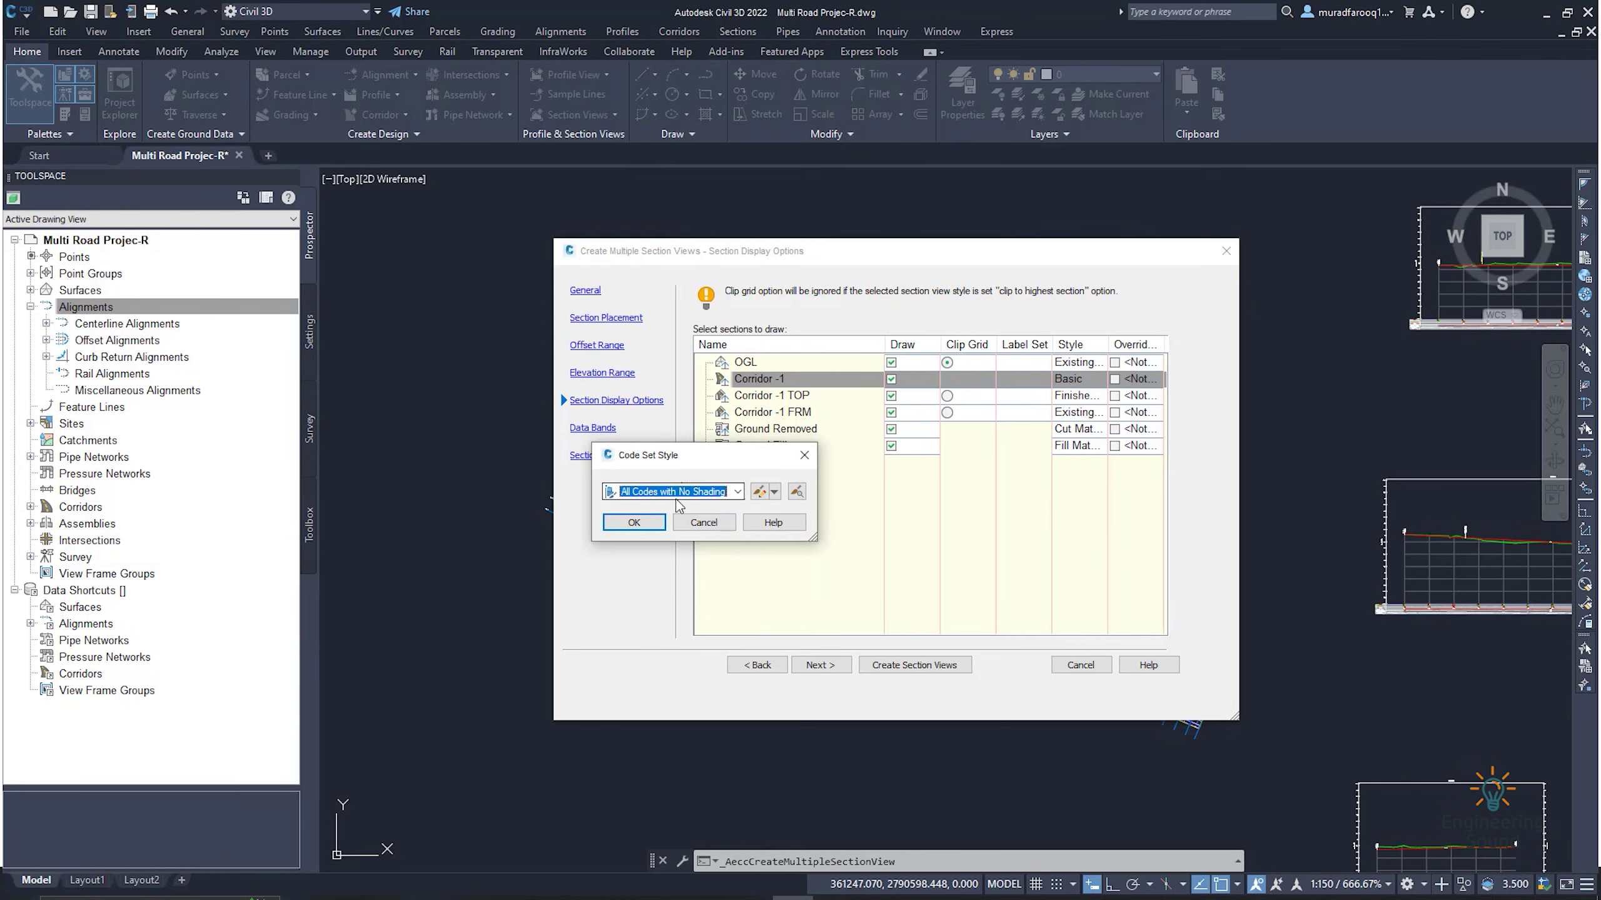
left_click(759, 493)
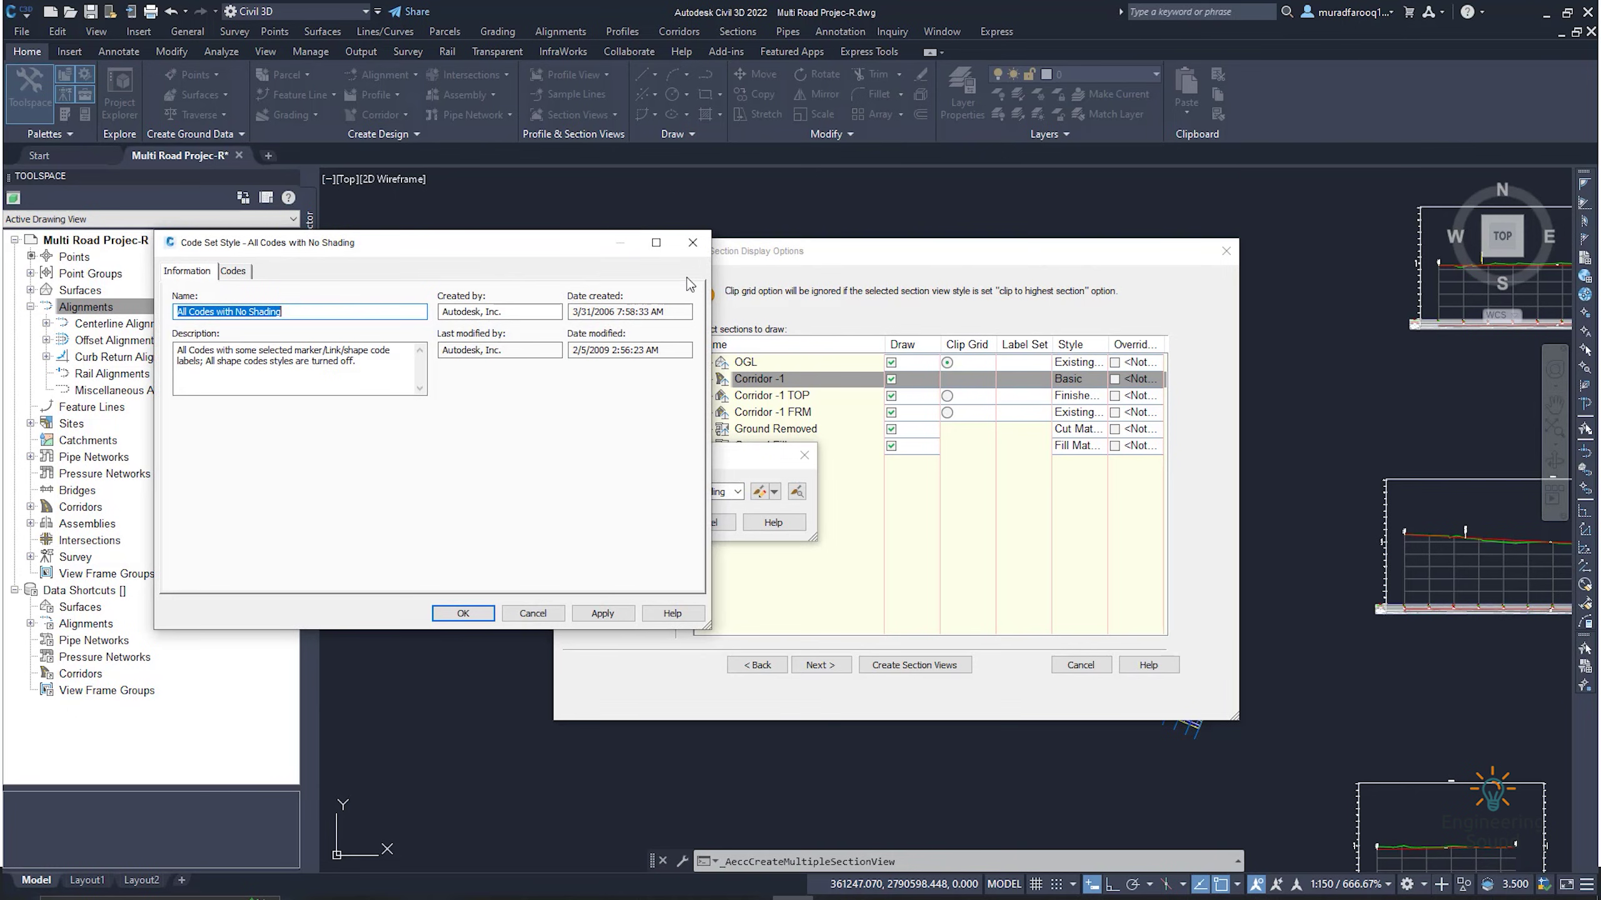
left_click(692, 242)
left_click(637, 525)
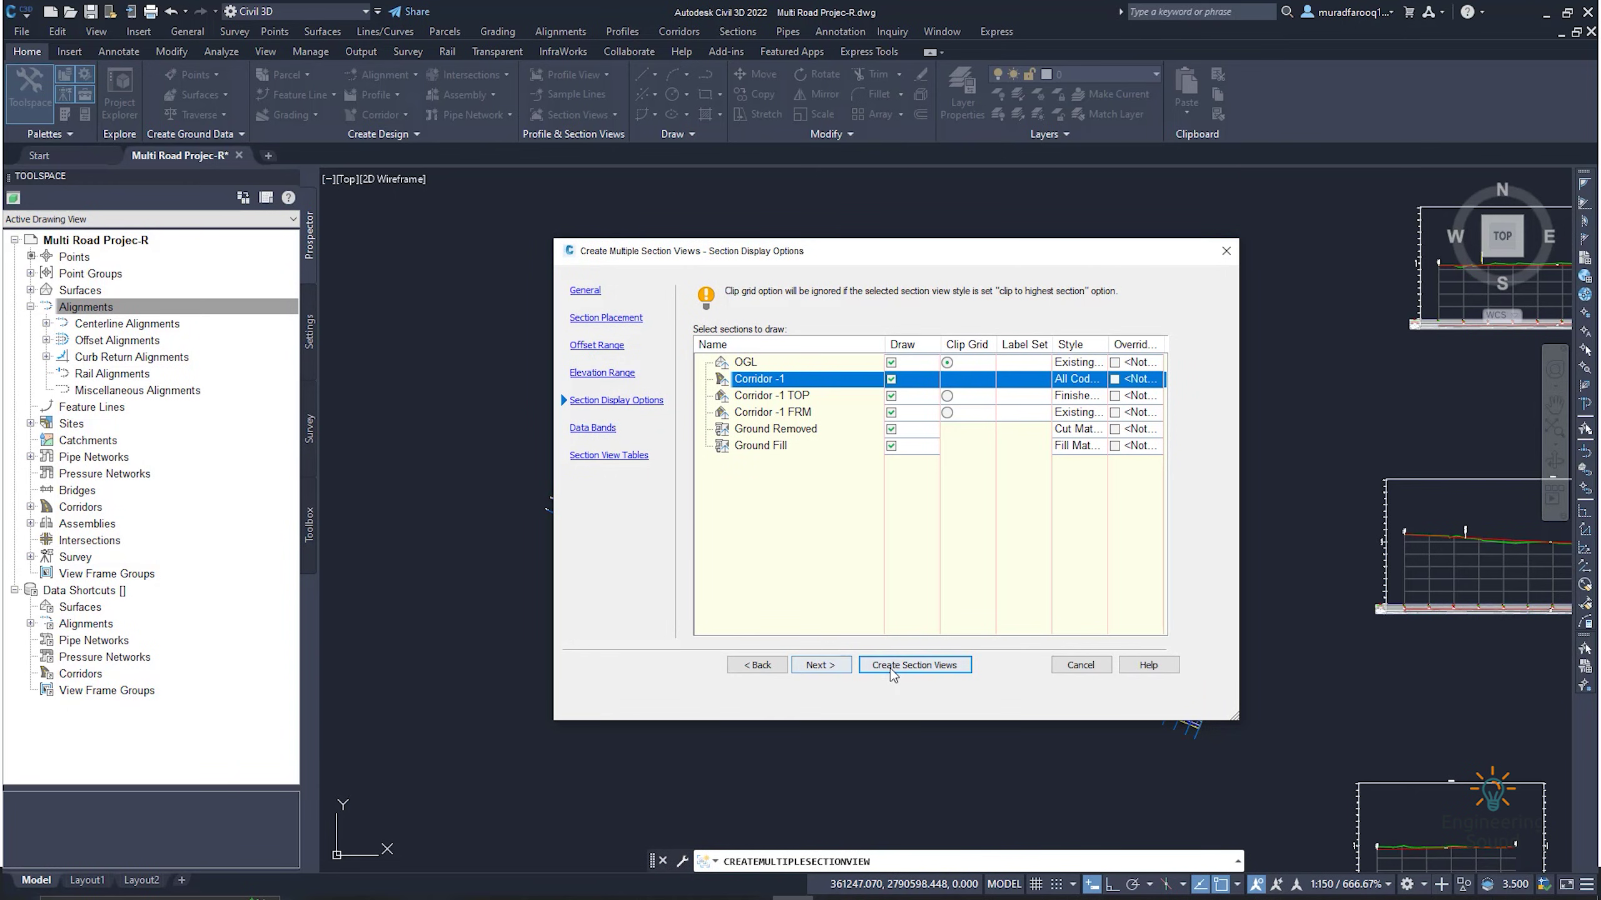
- Choose New Section View Band Set - 1 as the data band set for the section views
left_click(827, 663)
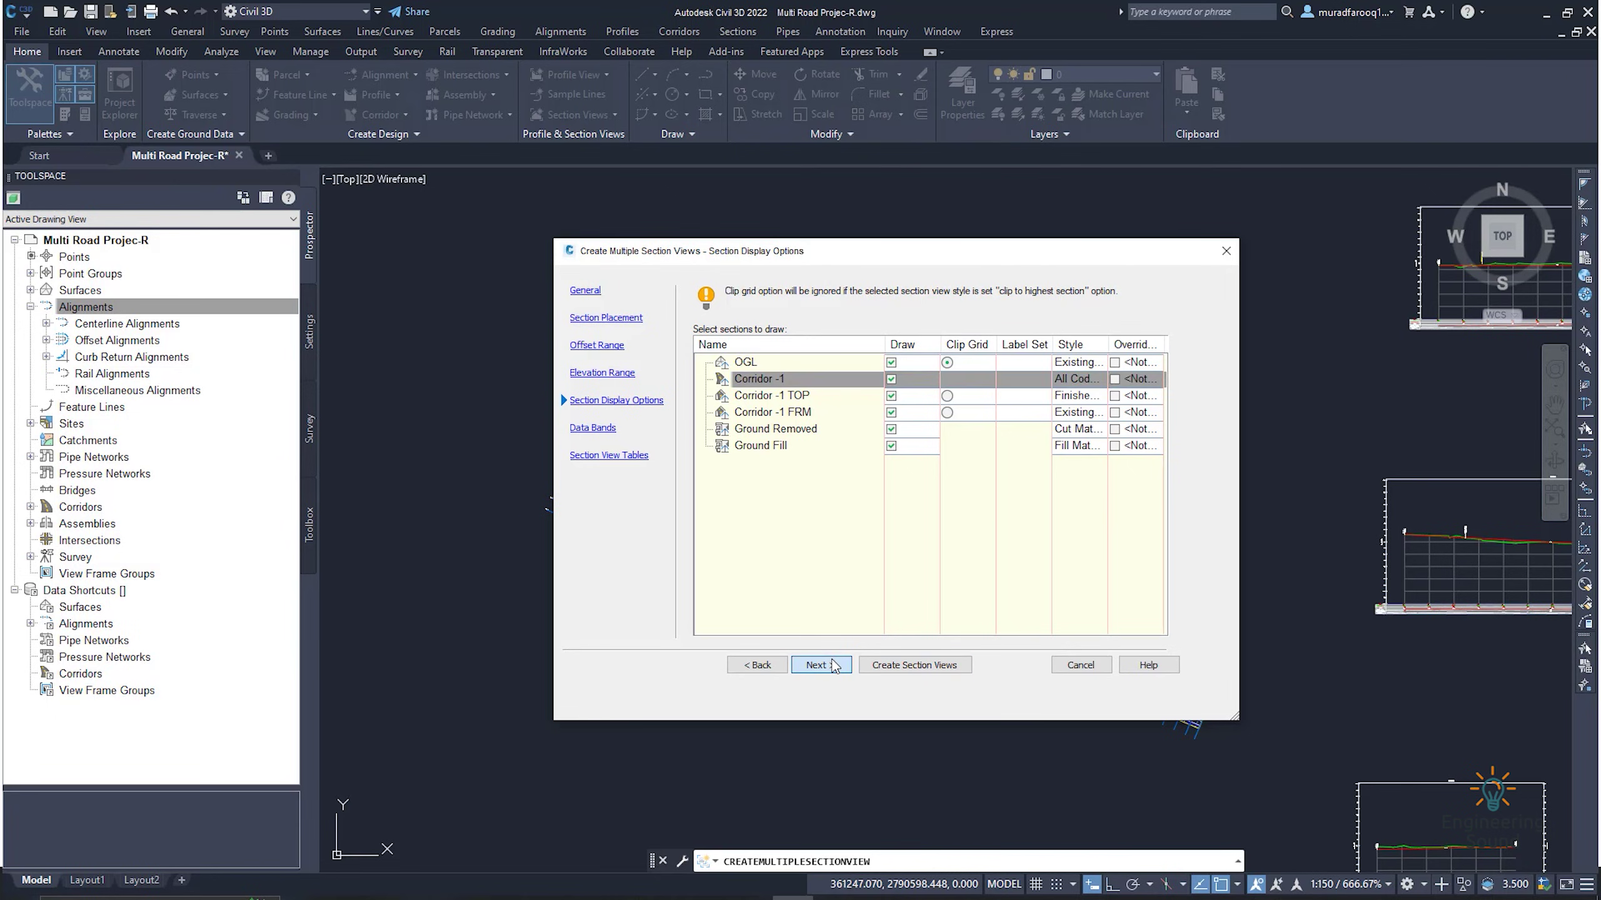
left_click(791, 308)
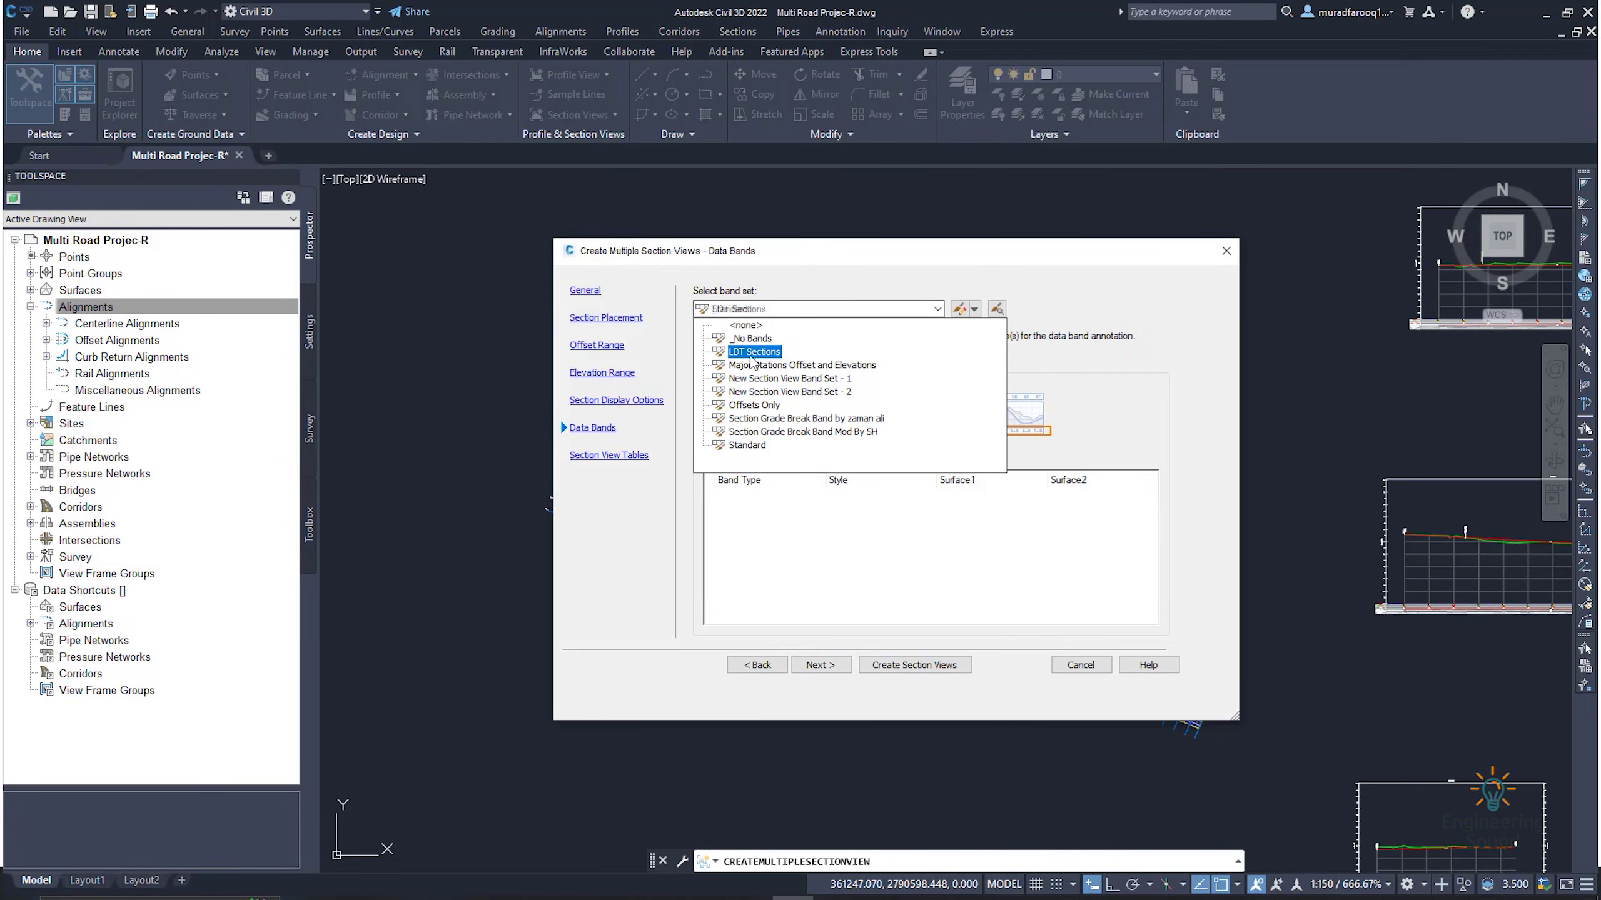
left_click(800, 378)
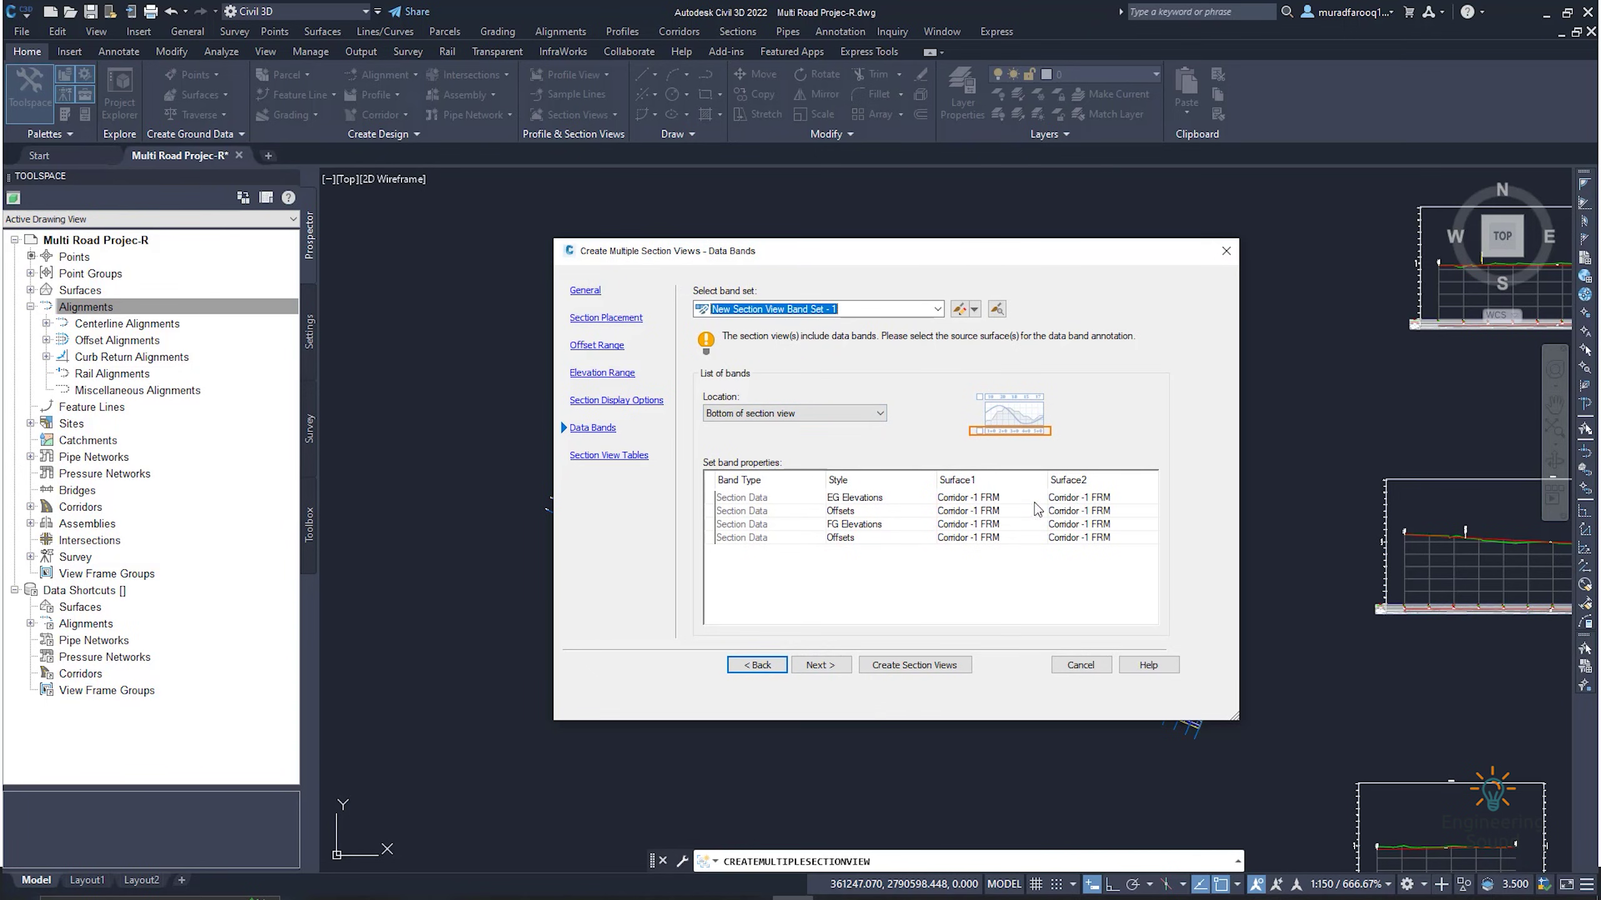
- Set Surface1 and Surface2 to OGL for the EG Elevations band and the Offsets band directly below it
left_click(972, 499)
left_click(972, 499)
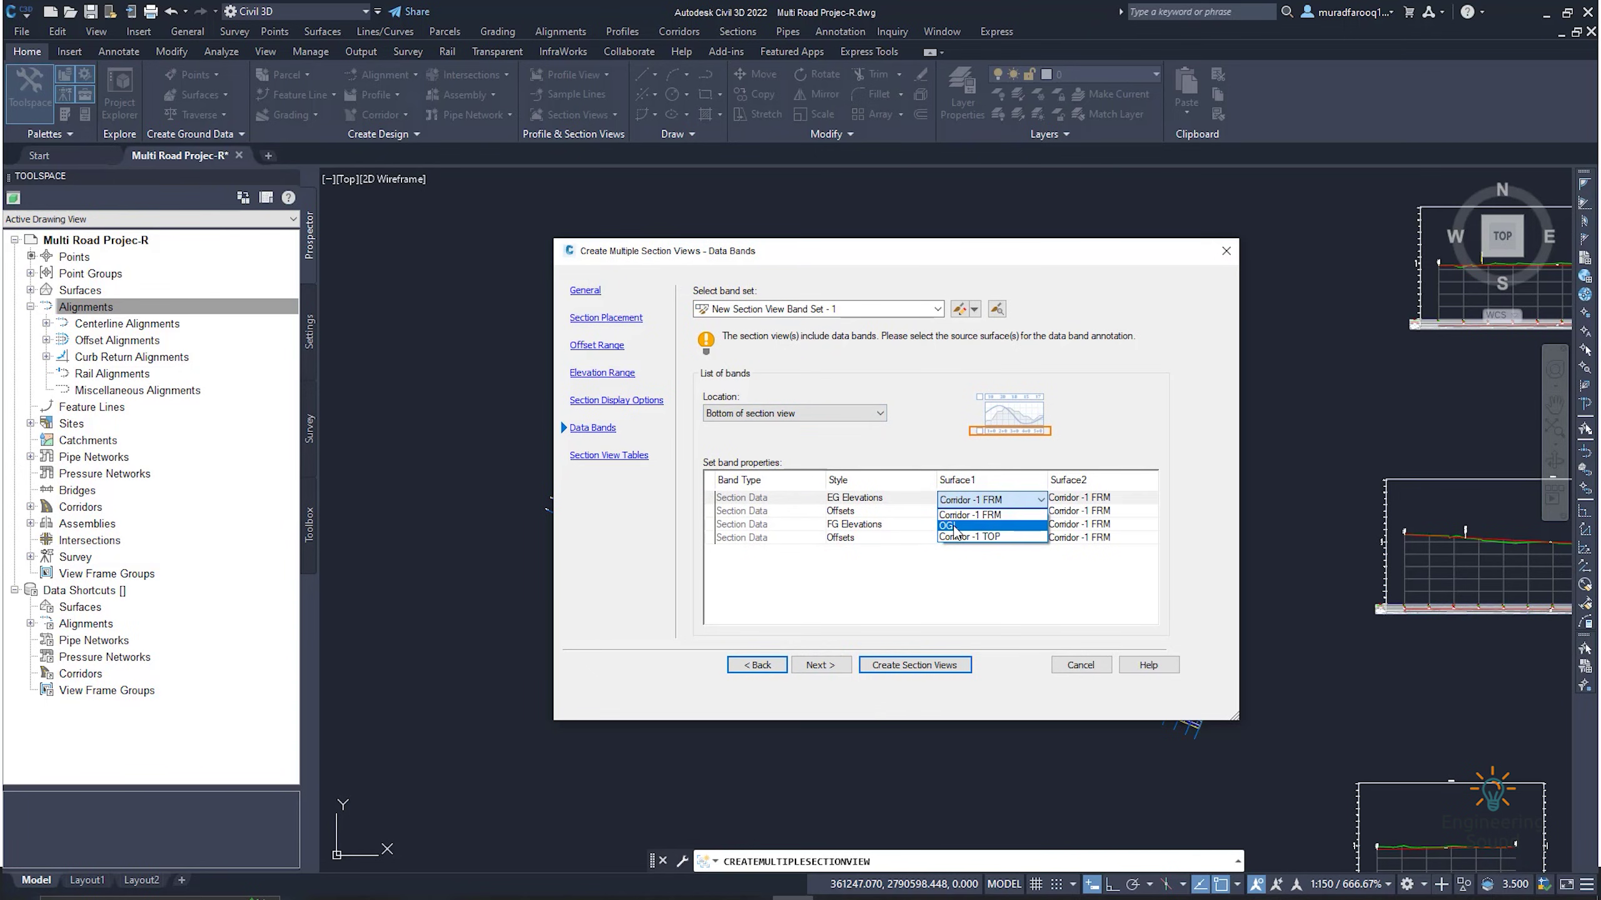
left_click(955, 527)
left_click(1077, 499)
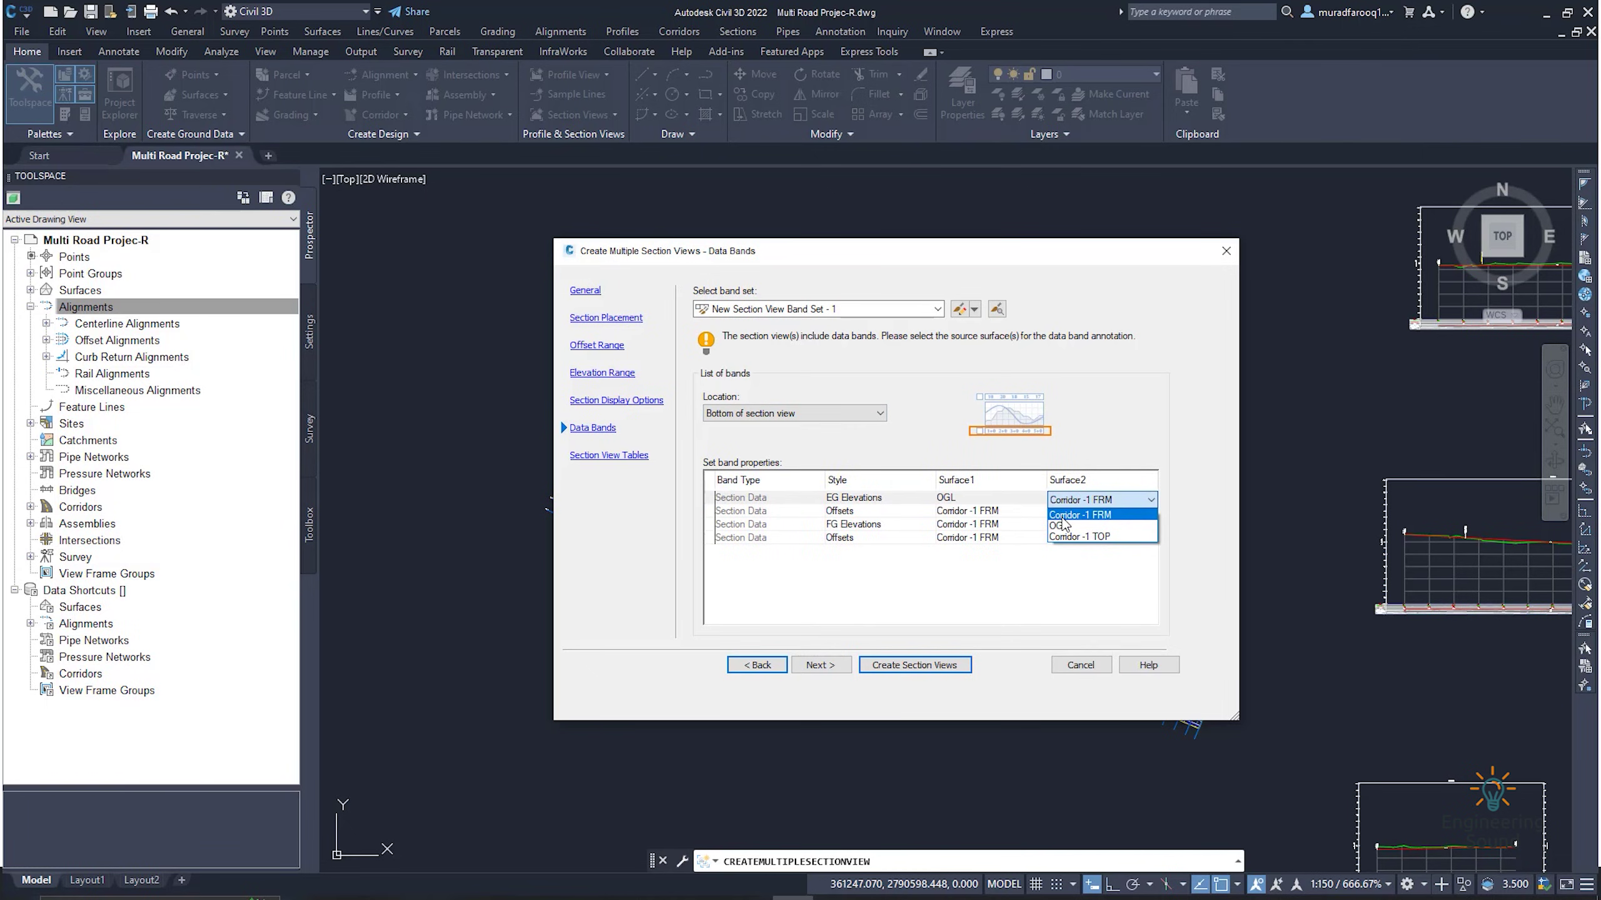
left_click(1064, 525)
left_click(987, 512)
left_click(987, 512)
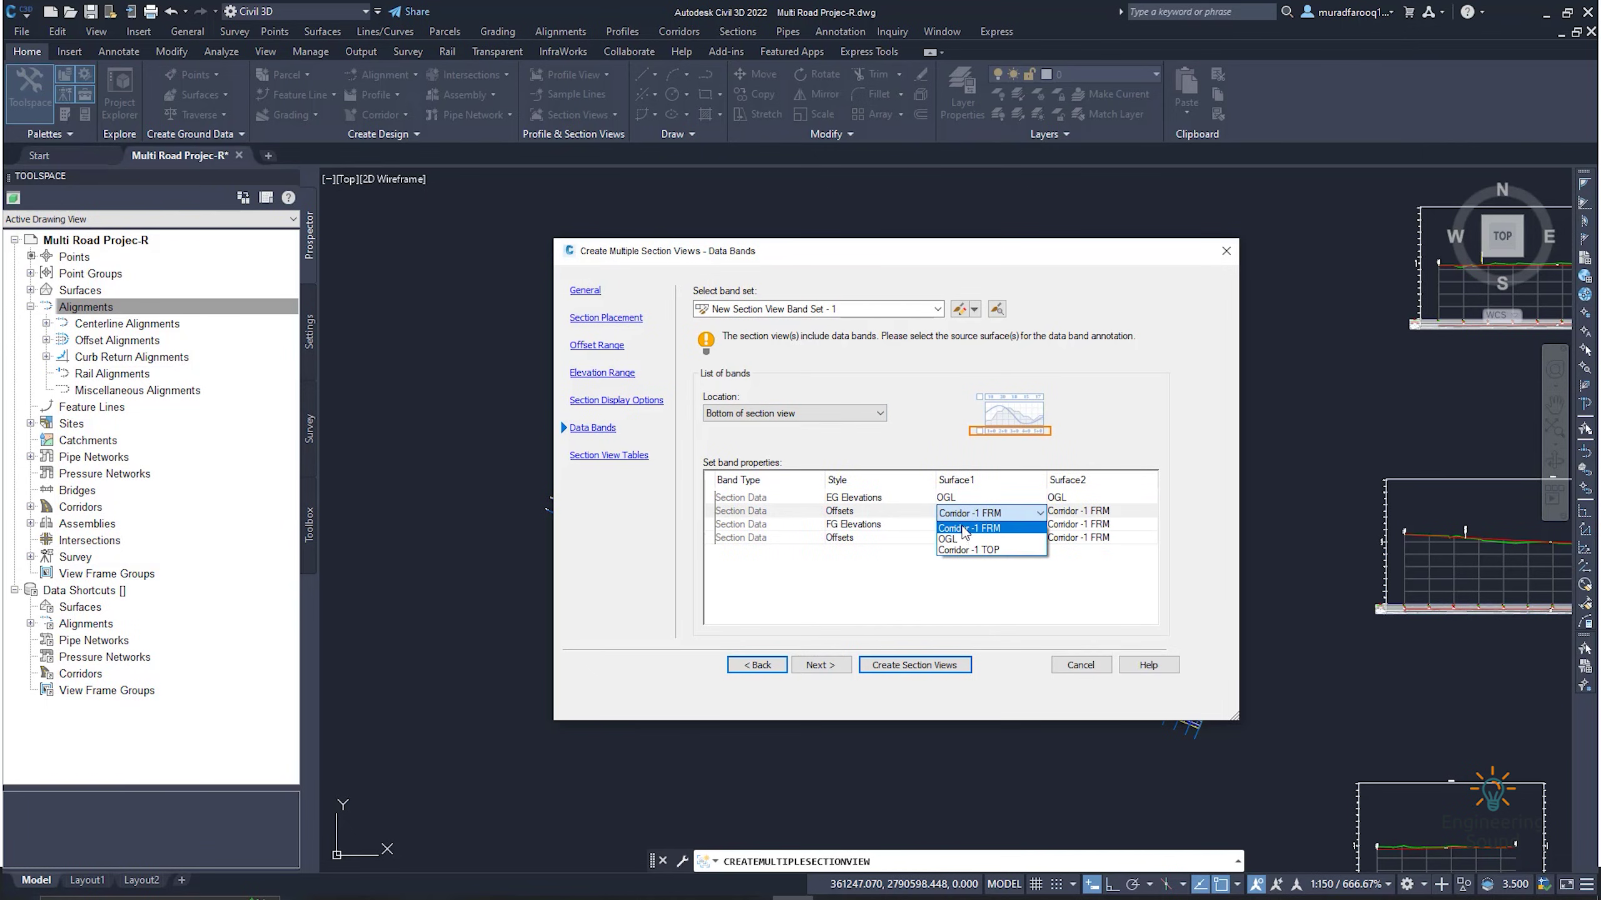
left_click(956, 539)
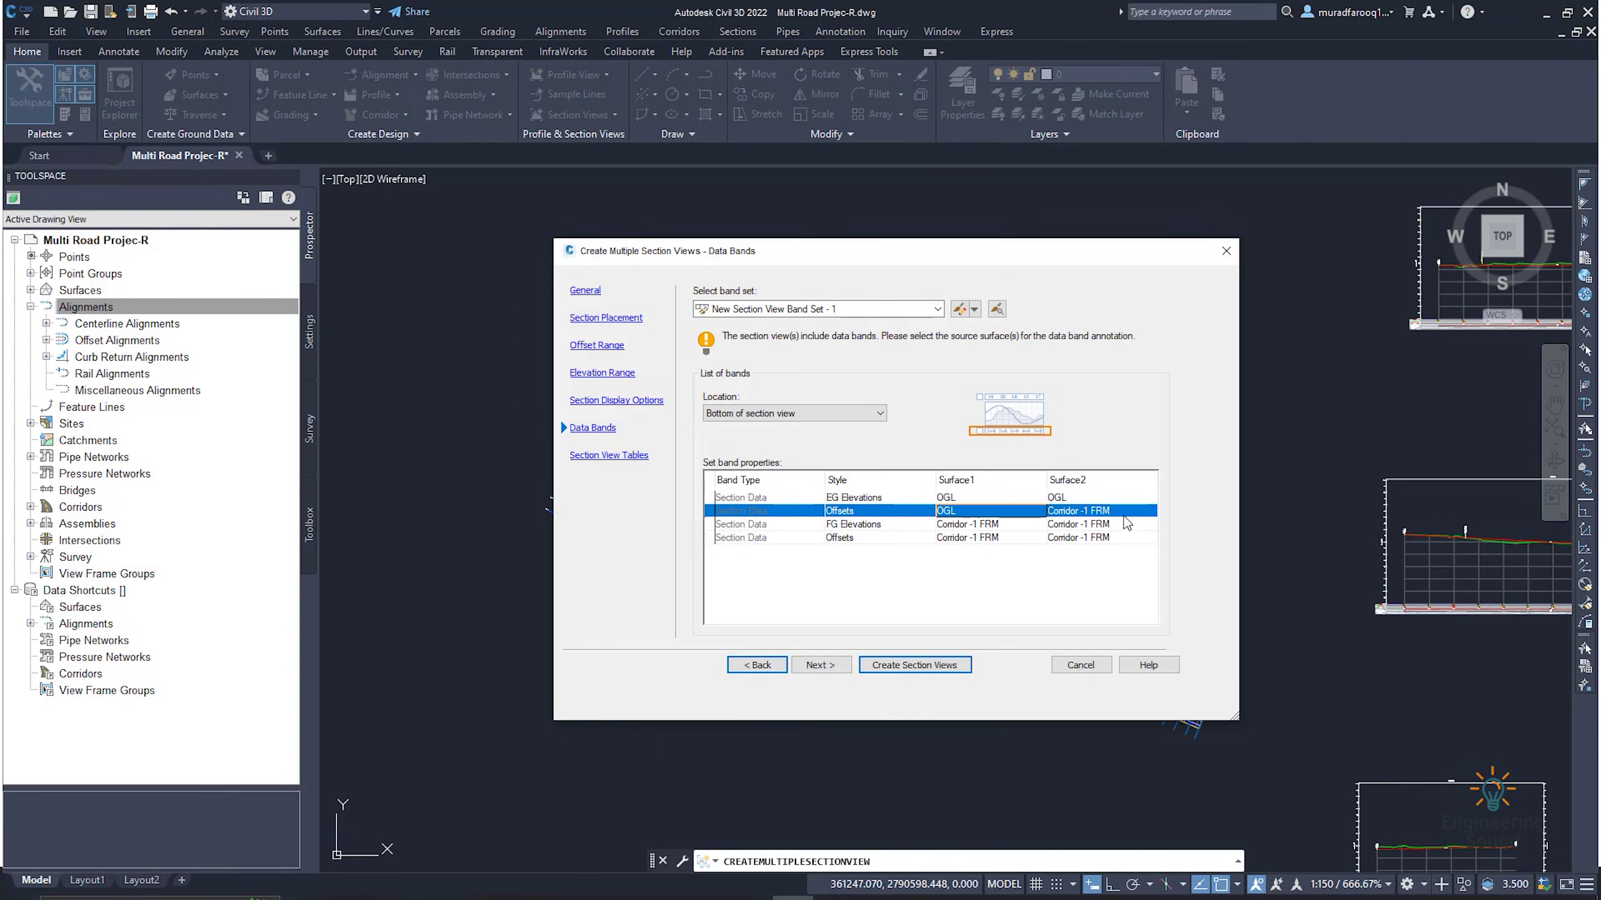
left_click(1085, 512)
left_click(1065, 526)
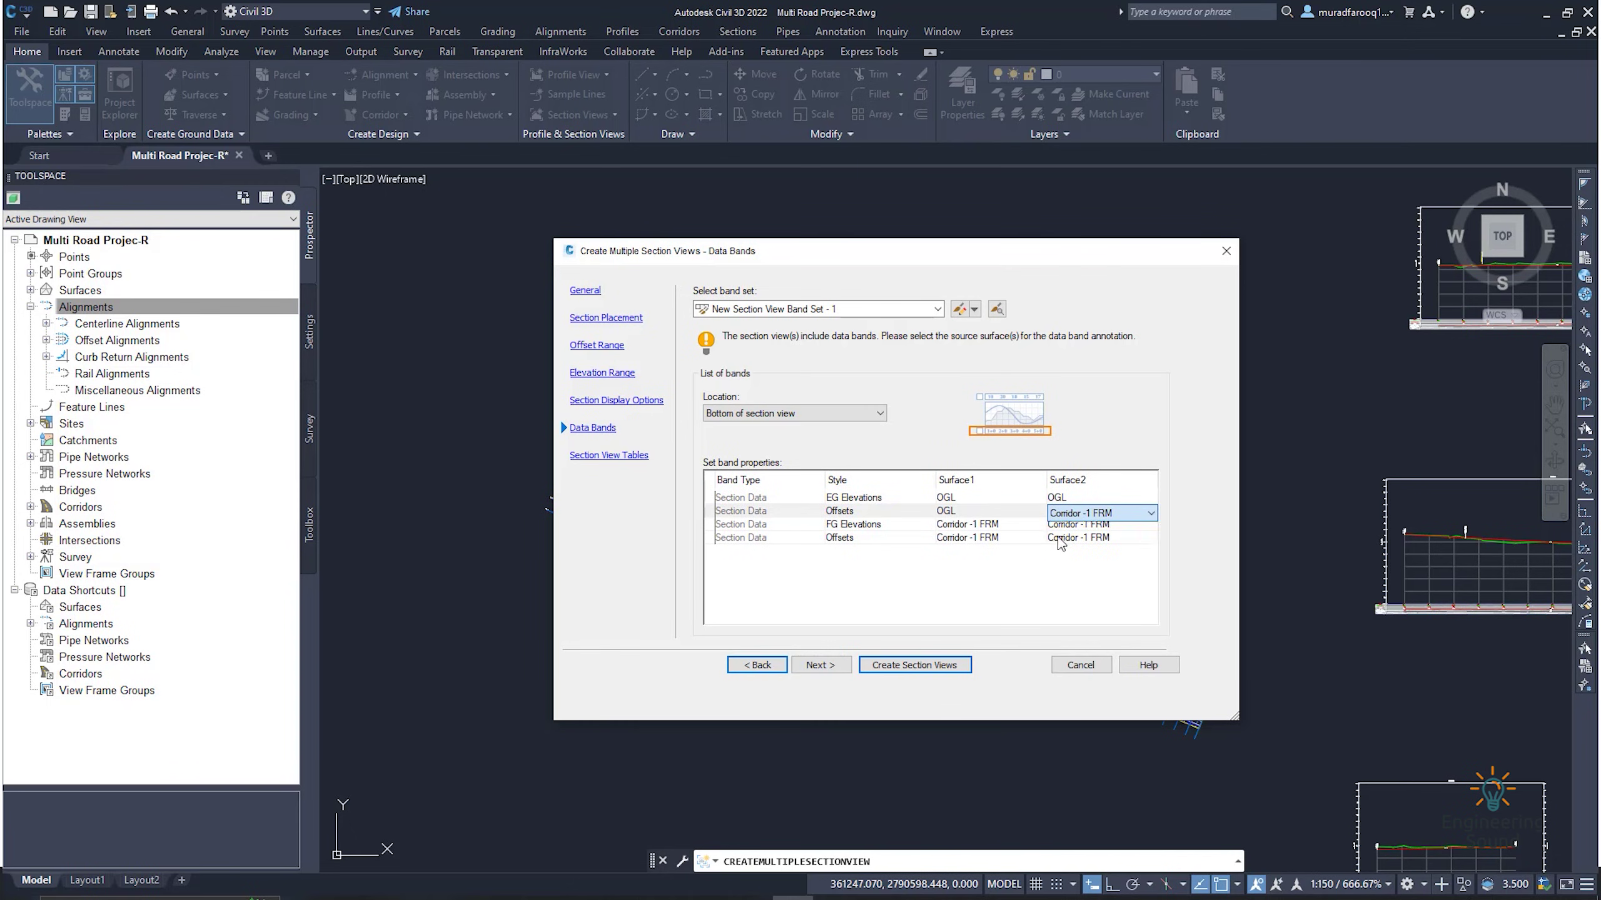
key("Escape")
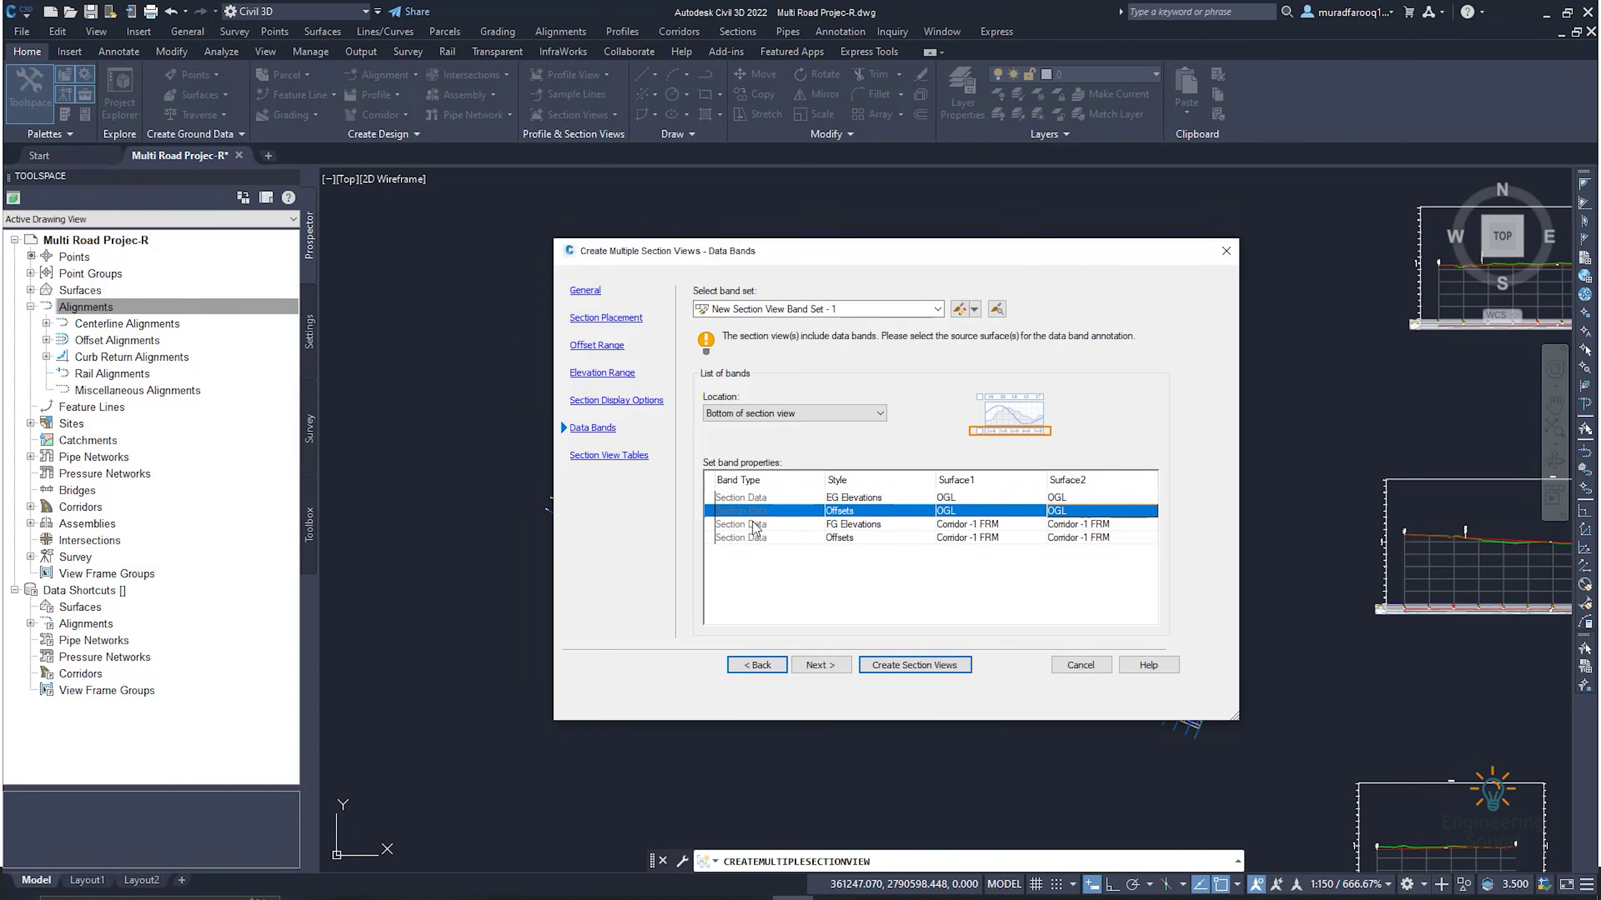
- Set Surface1 and Surface2 to Corridor -1 TOP for the FG Elevations band and the last Offsets band
left_click(944, 528)
left_click(958, 529)
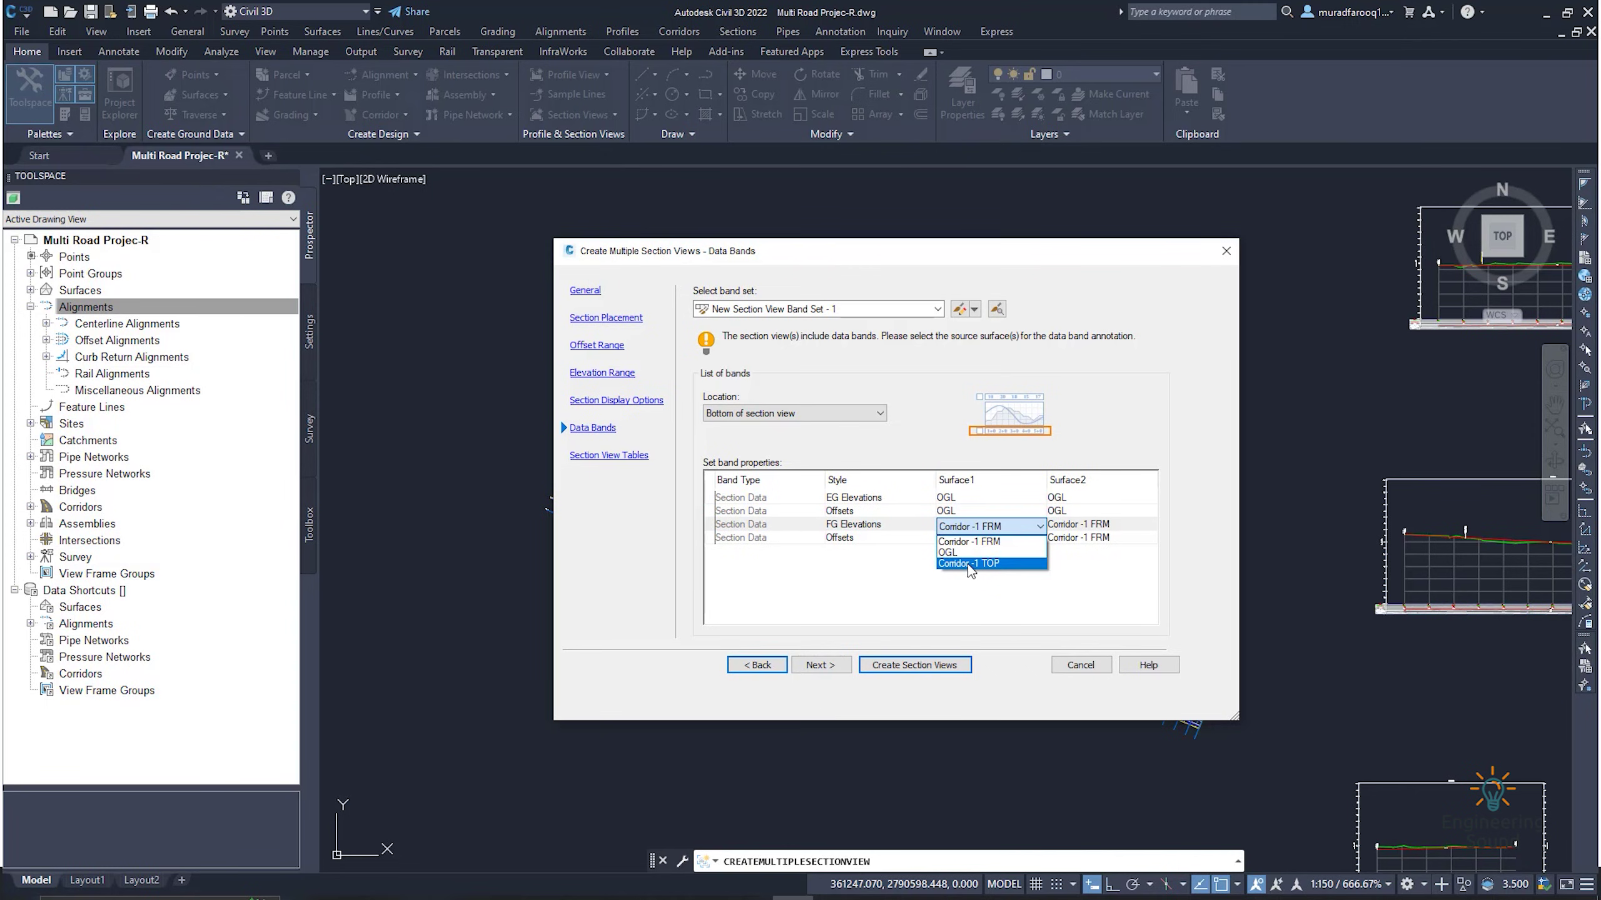
left_click(969, 563)
left_click(1078, 525)
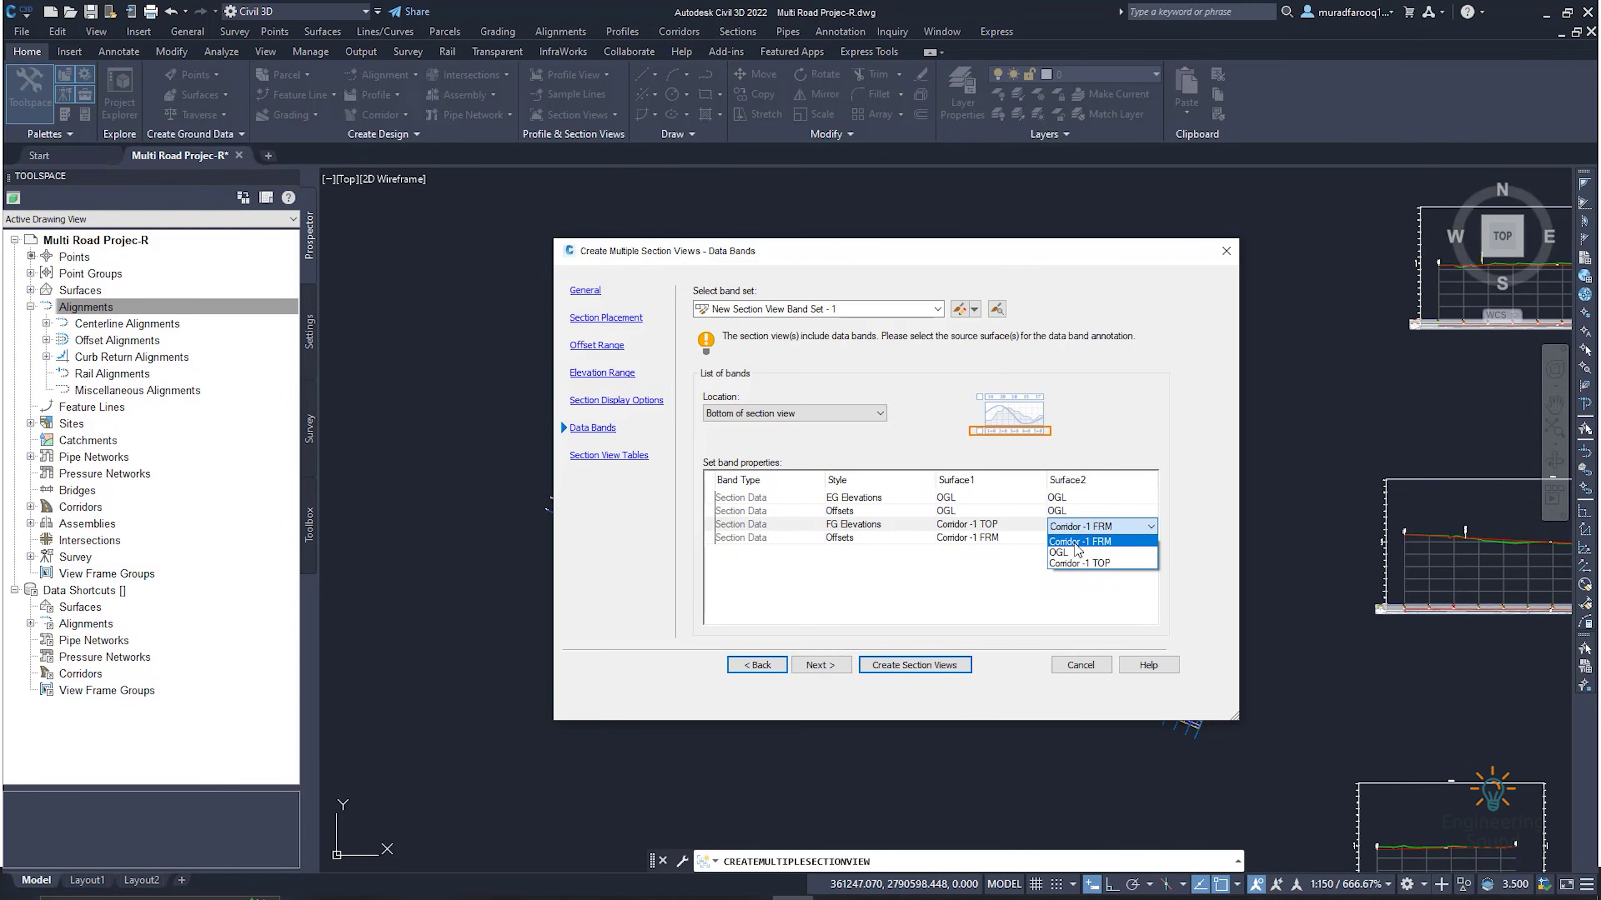
left_click(1073, 563)
left_click(989, 540)
left_click(989, 540)
left_click(975, 554)
left_click(1084, 539)
left_click(1085, 539)
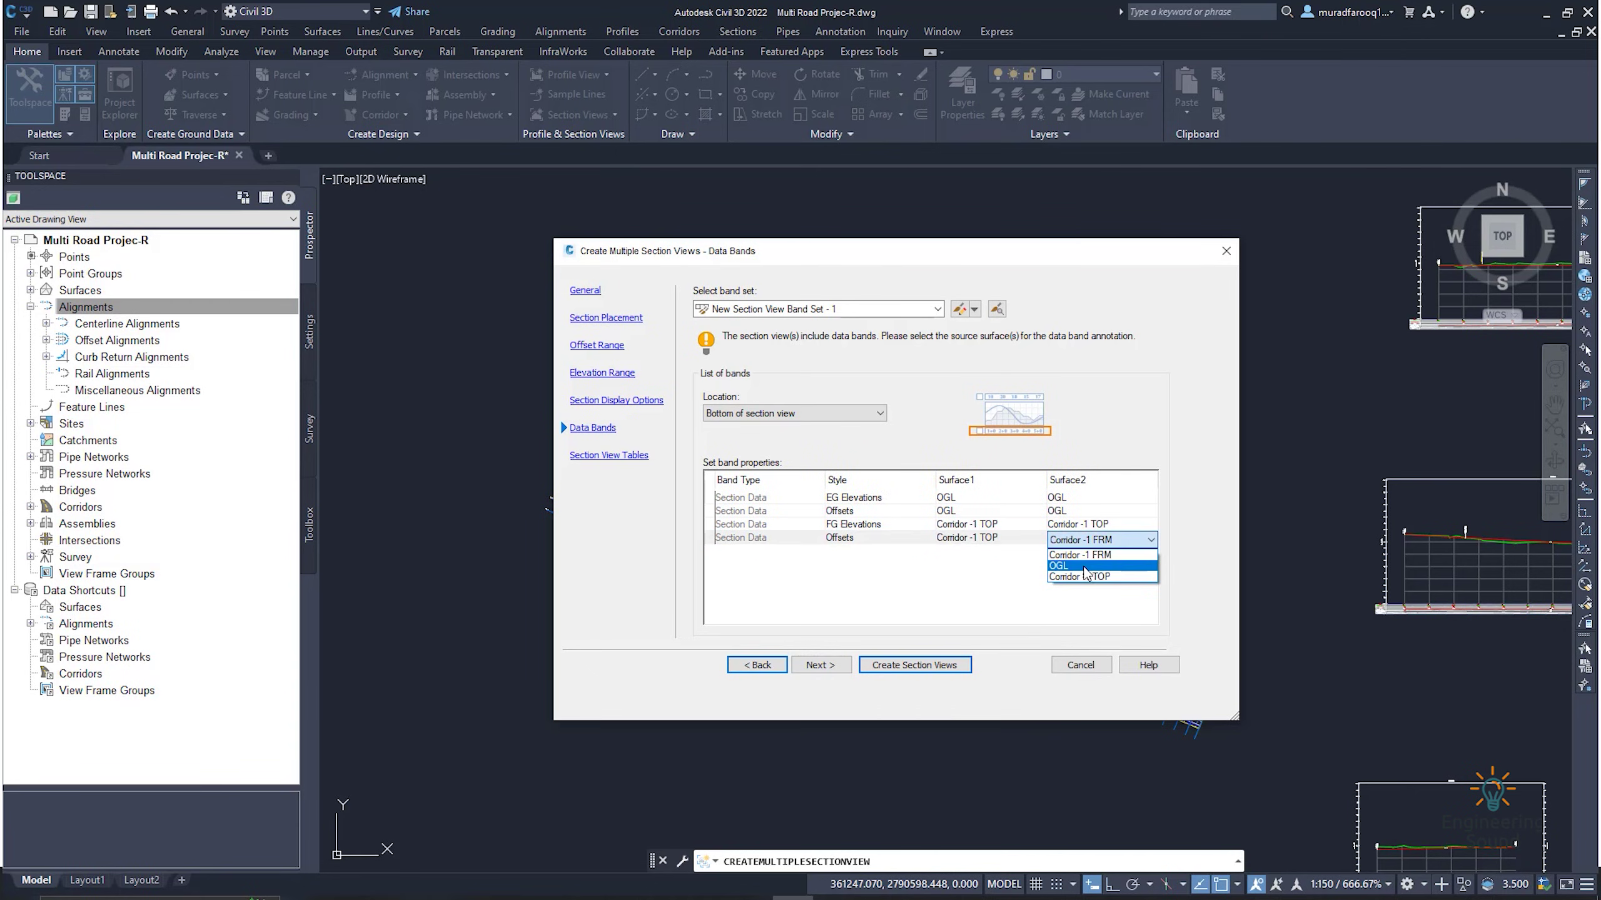
left_click(1087, 578)
- Add a Total Volume table in the Basic style to the section views and set its table anchor to Top Right
left_click(820, 665)
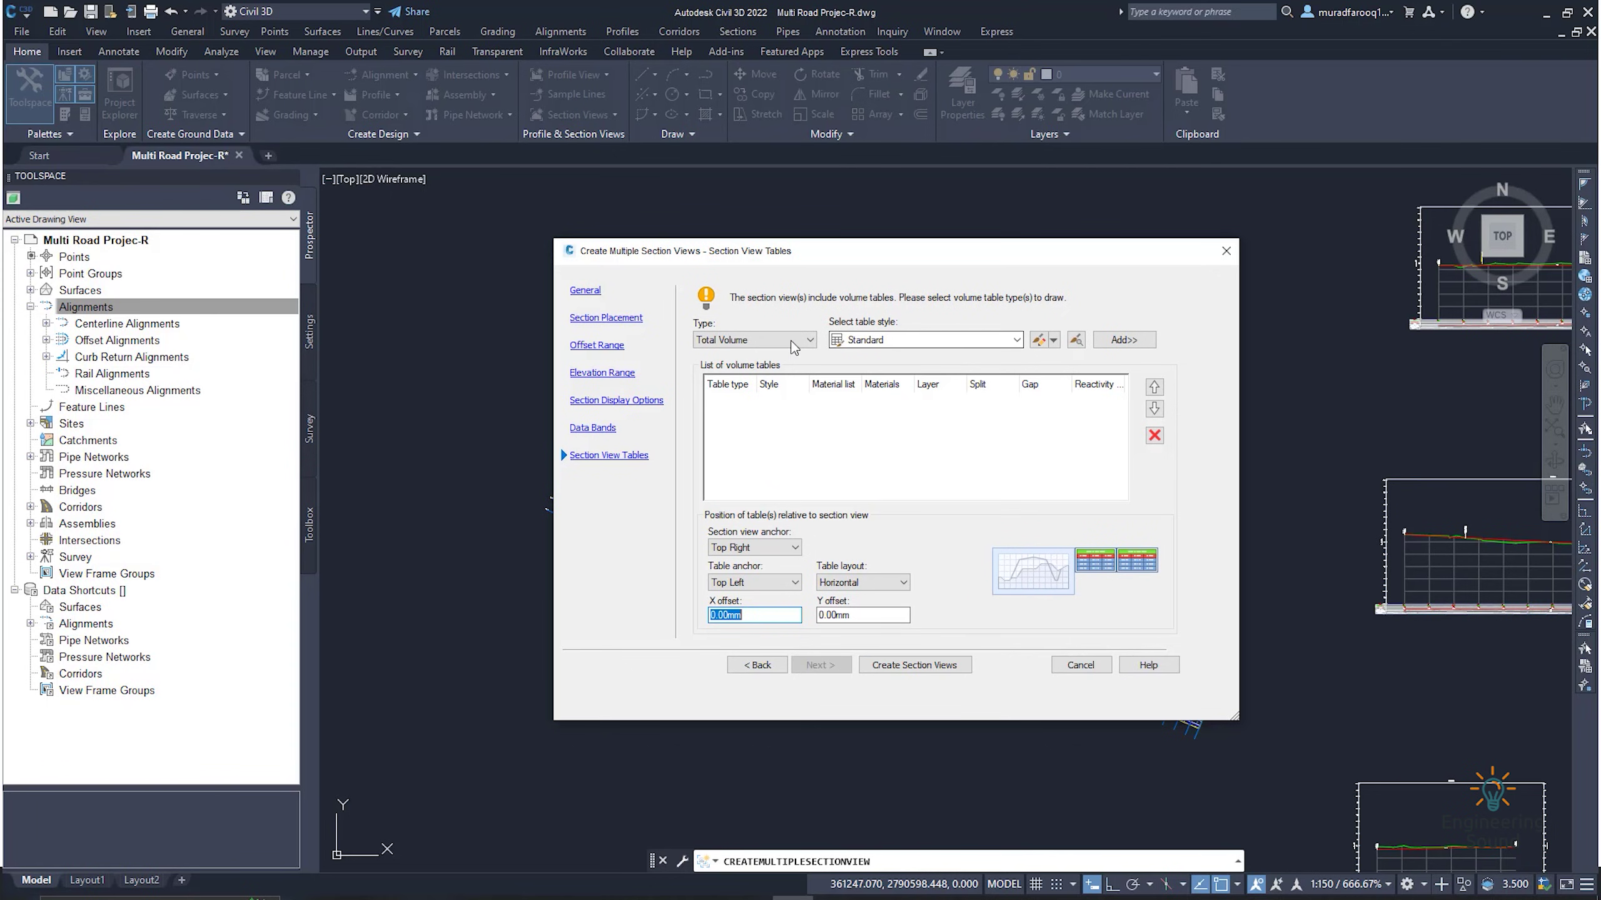
left_click(944, 340)
left_click(895, 362)
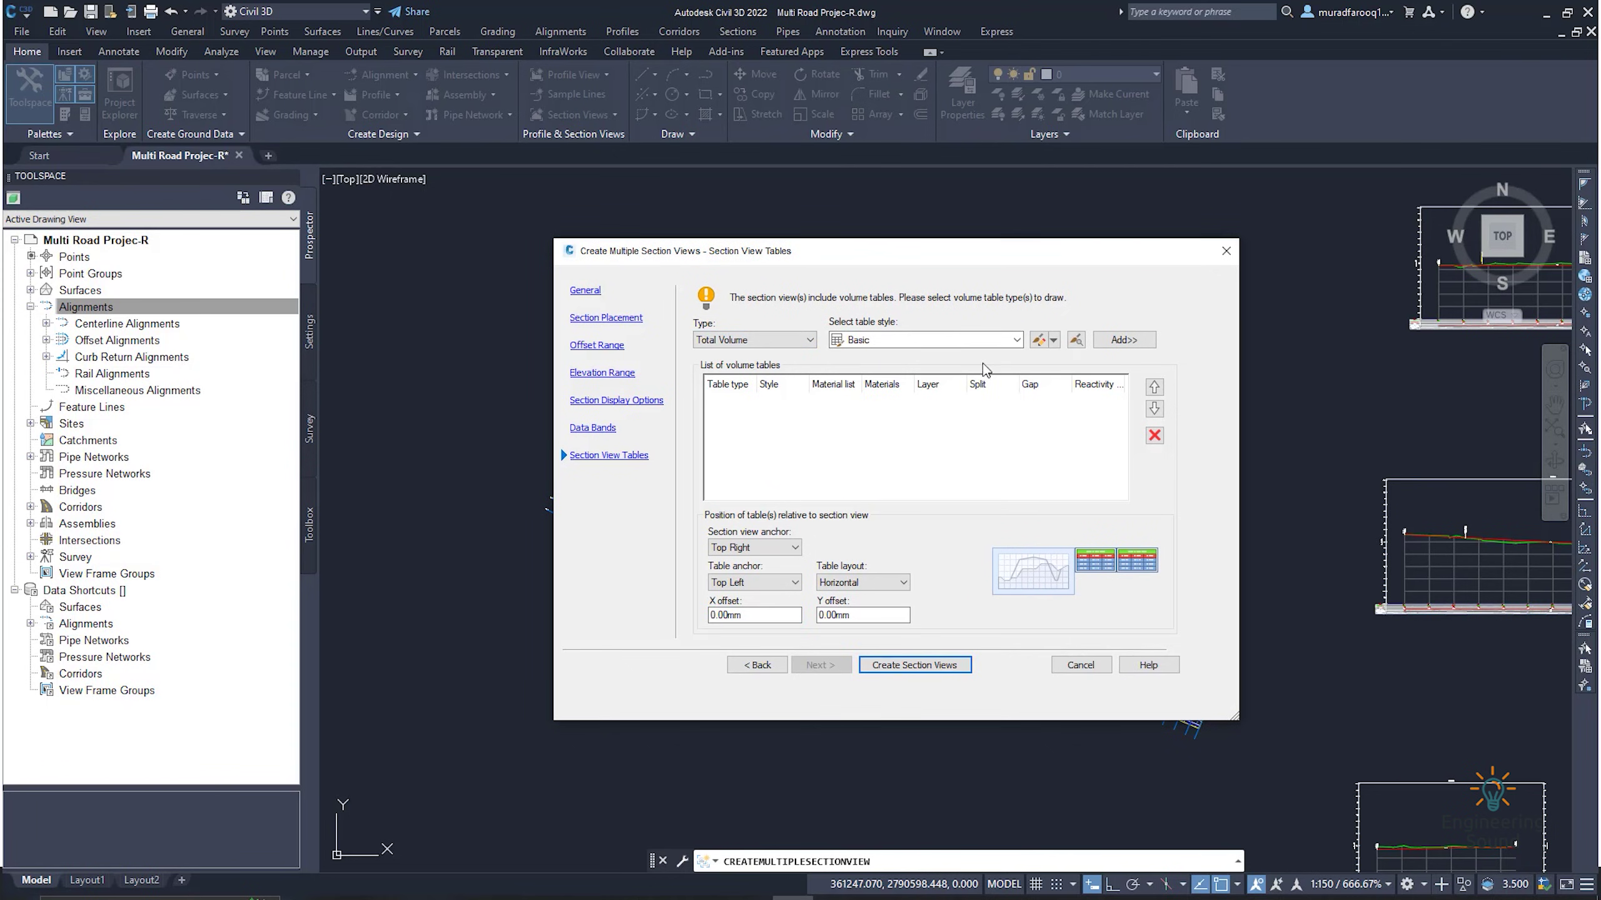
left_click(1118, 340)
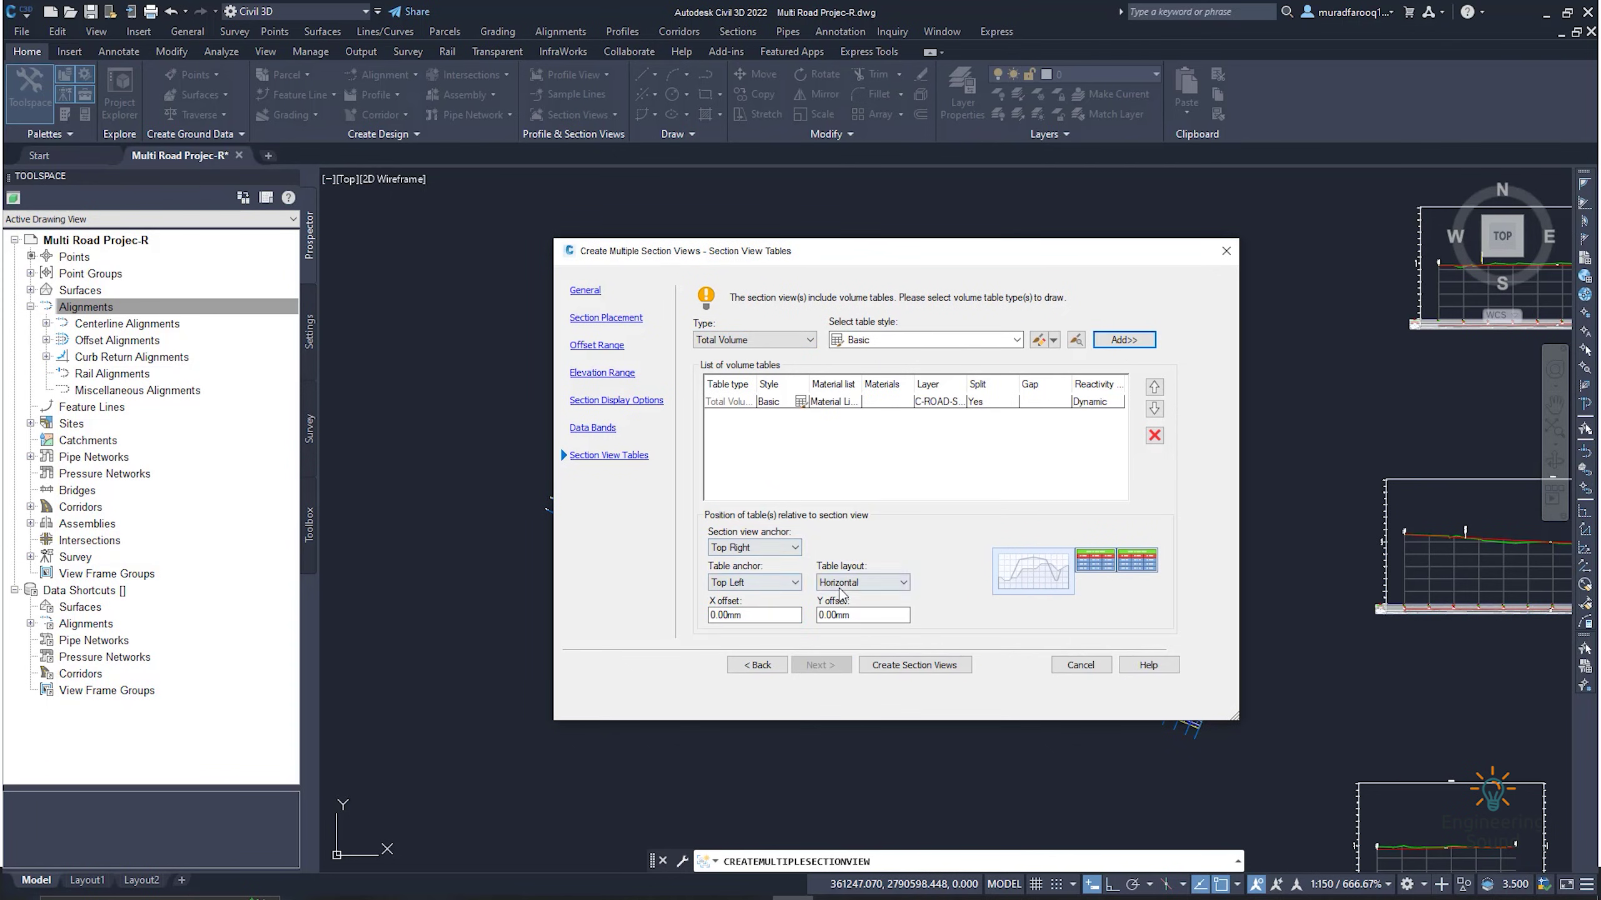
left_click(769, 584)
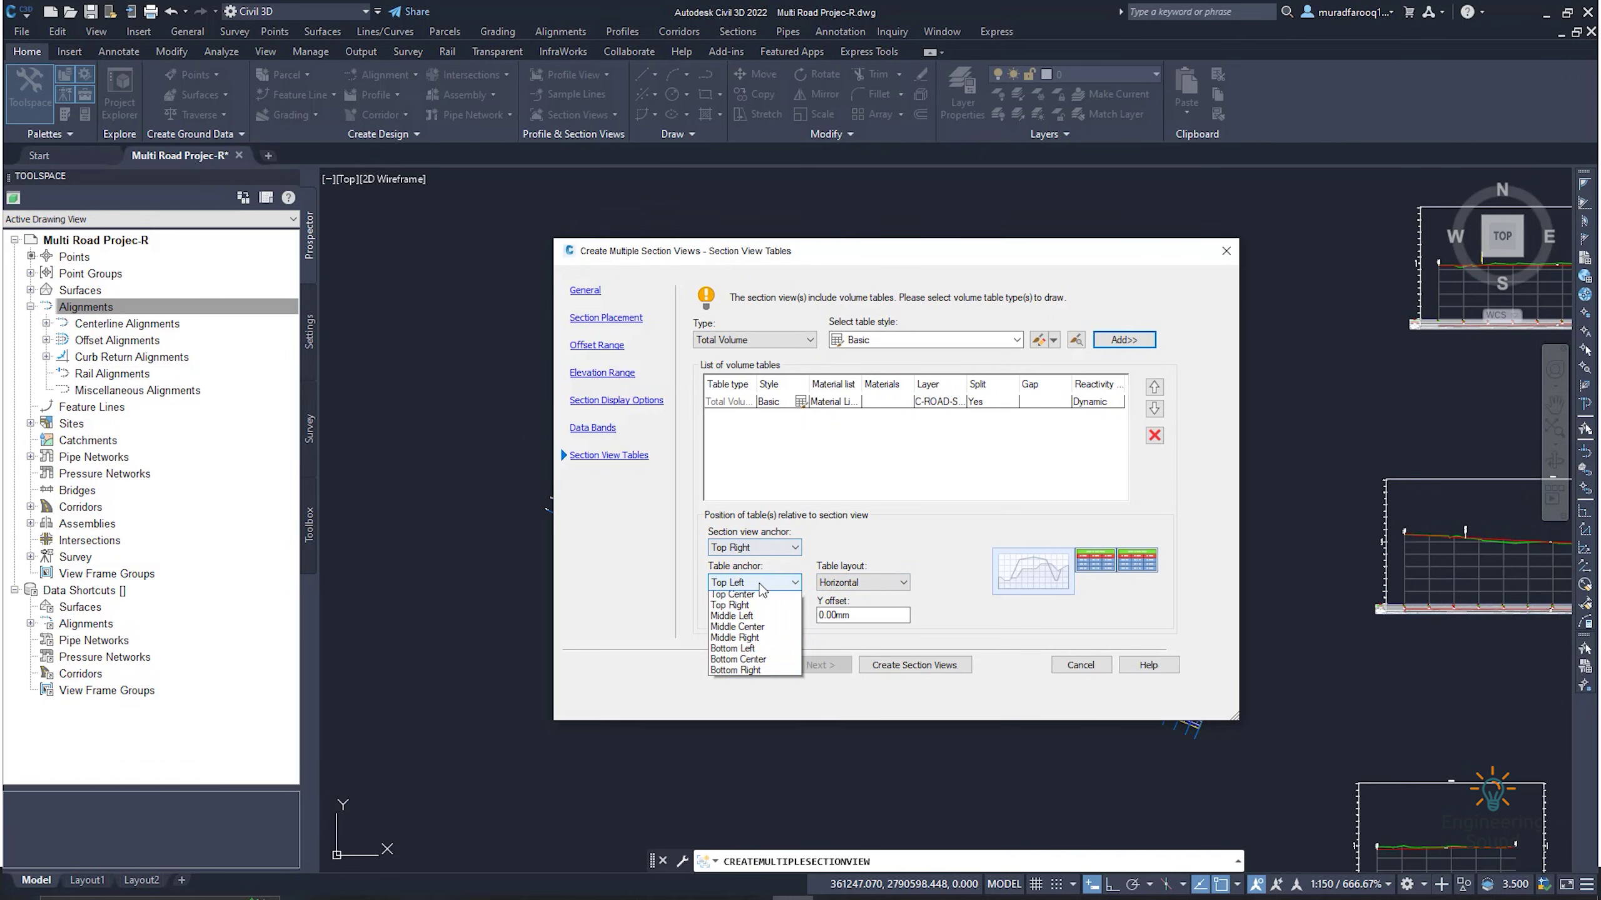
left_click(734, 620)
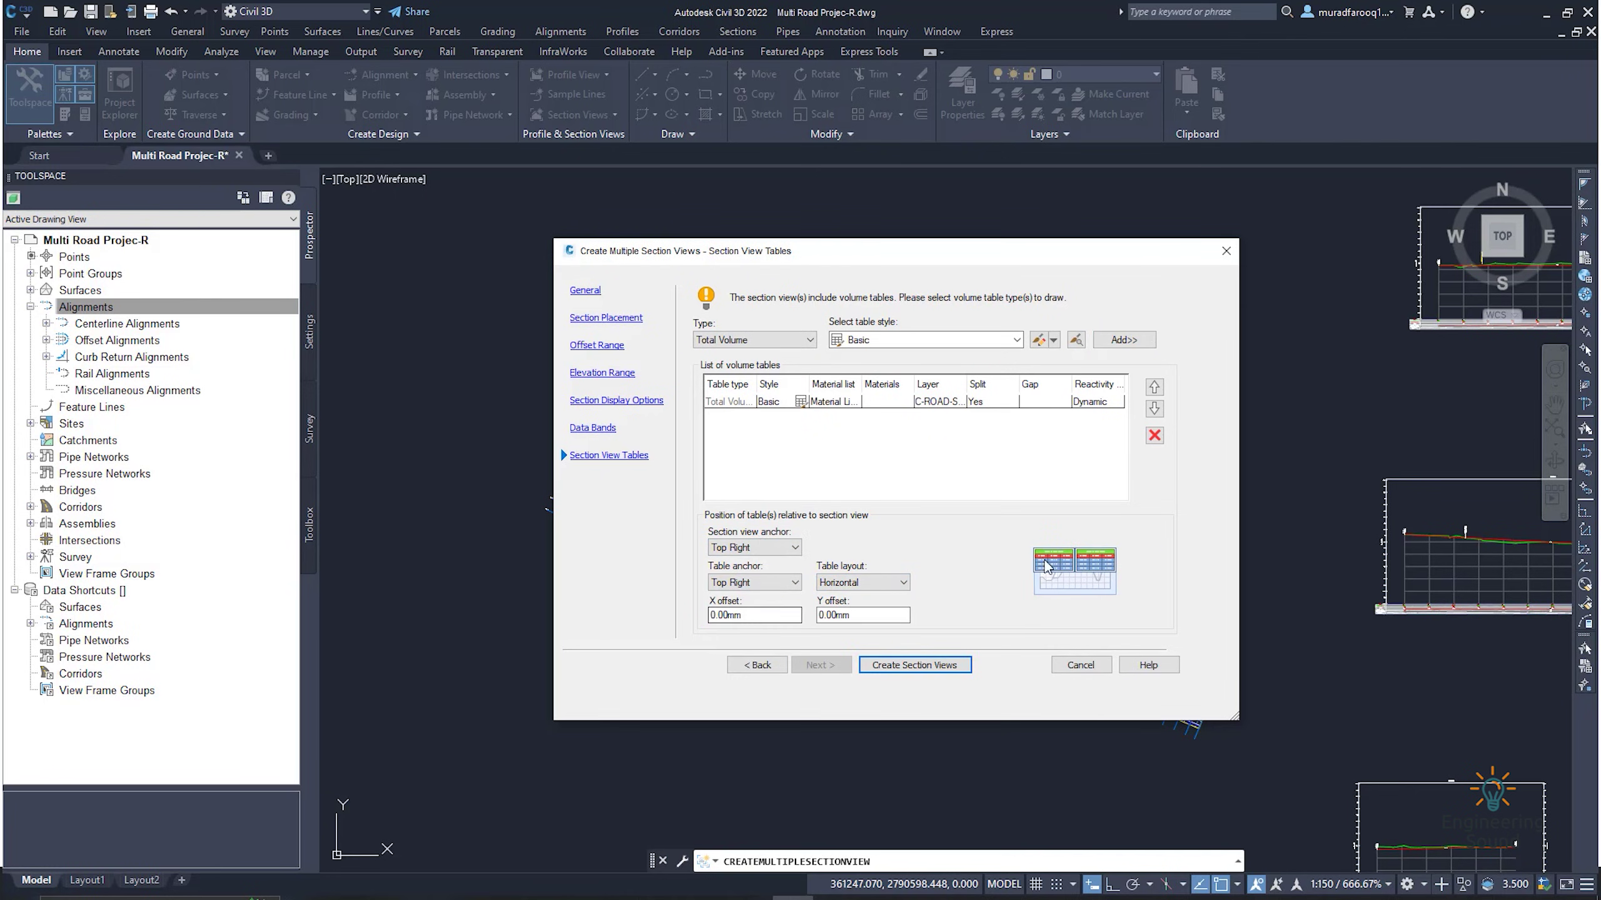
- Create the section views and place their sheets in the empty space beside the existing row of section sheets
left_click(905, 665)
scroll(1074, 630, "down", 5)
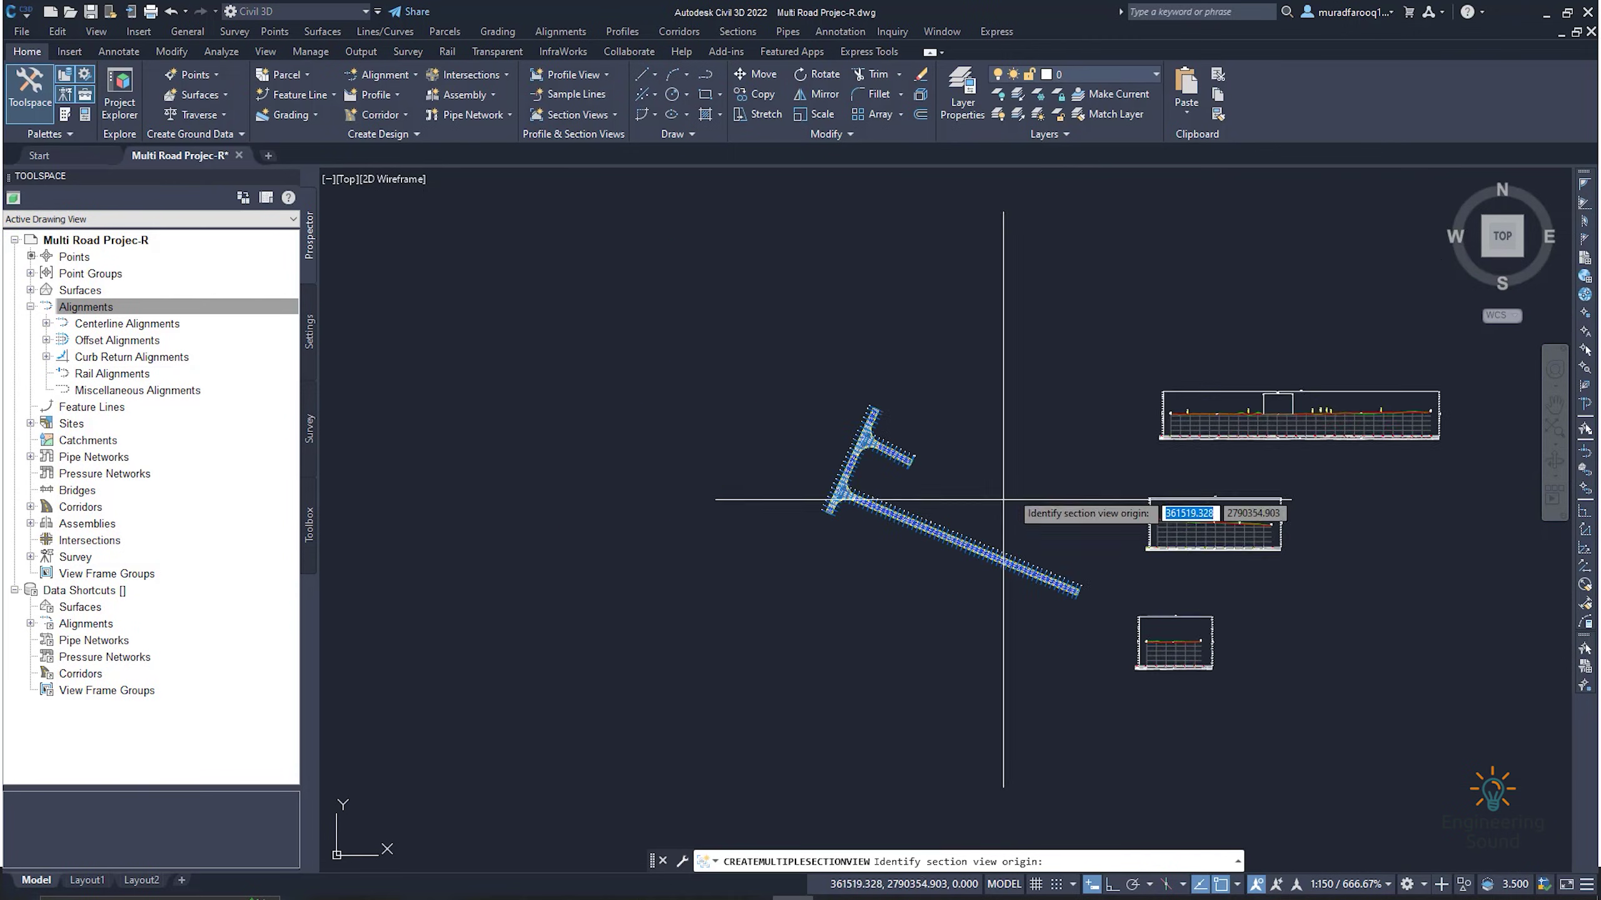
mouse_move(746, 555)
middle_mouse_down()
mouse_move(654, 573)
mouse_move(593, 645)
middle_mouse_up()
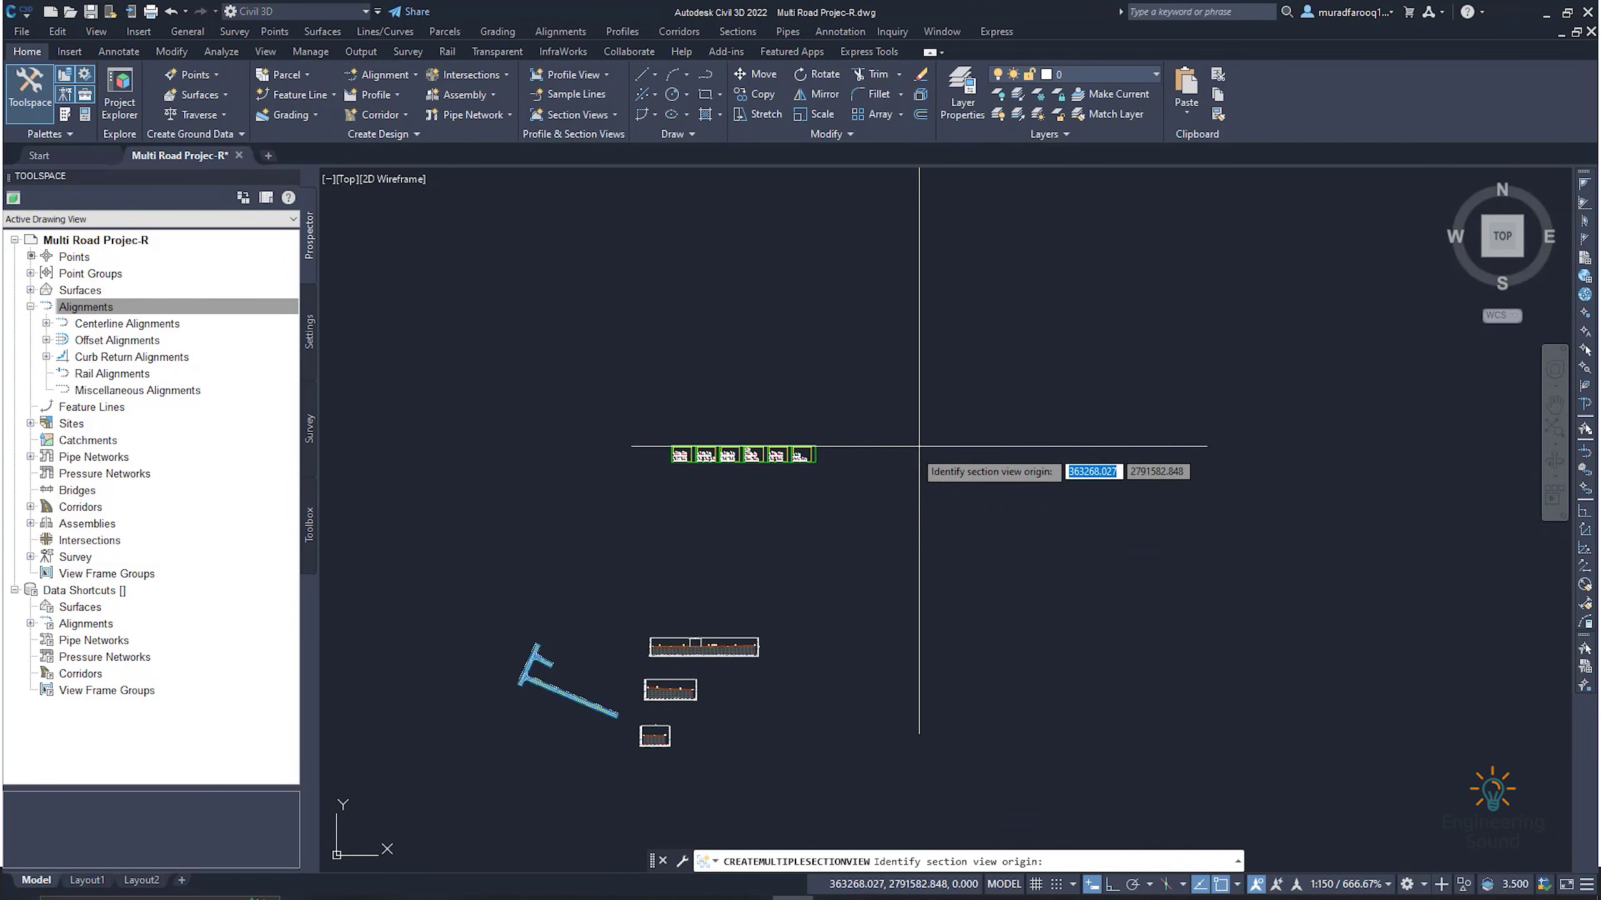
scroll(904, 513, "up", 2)
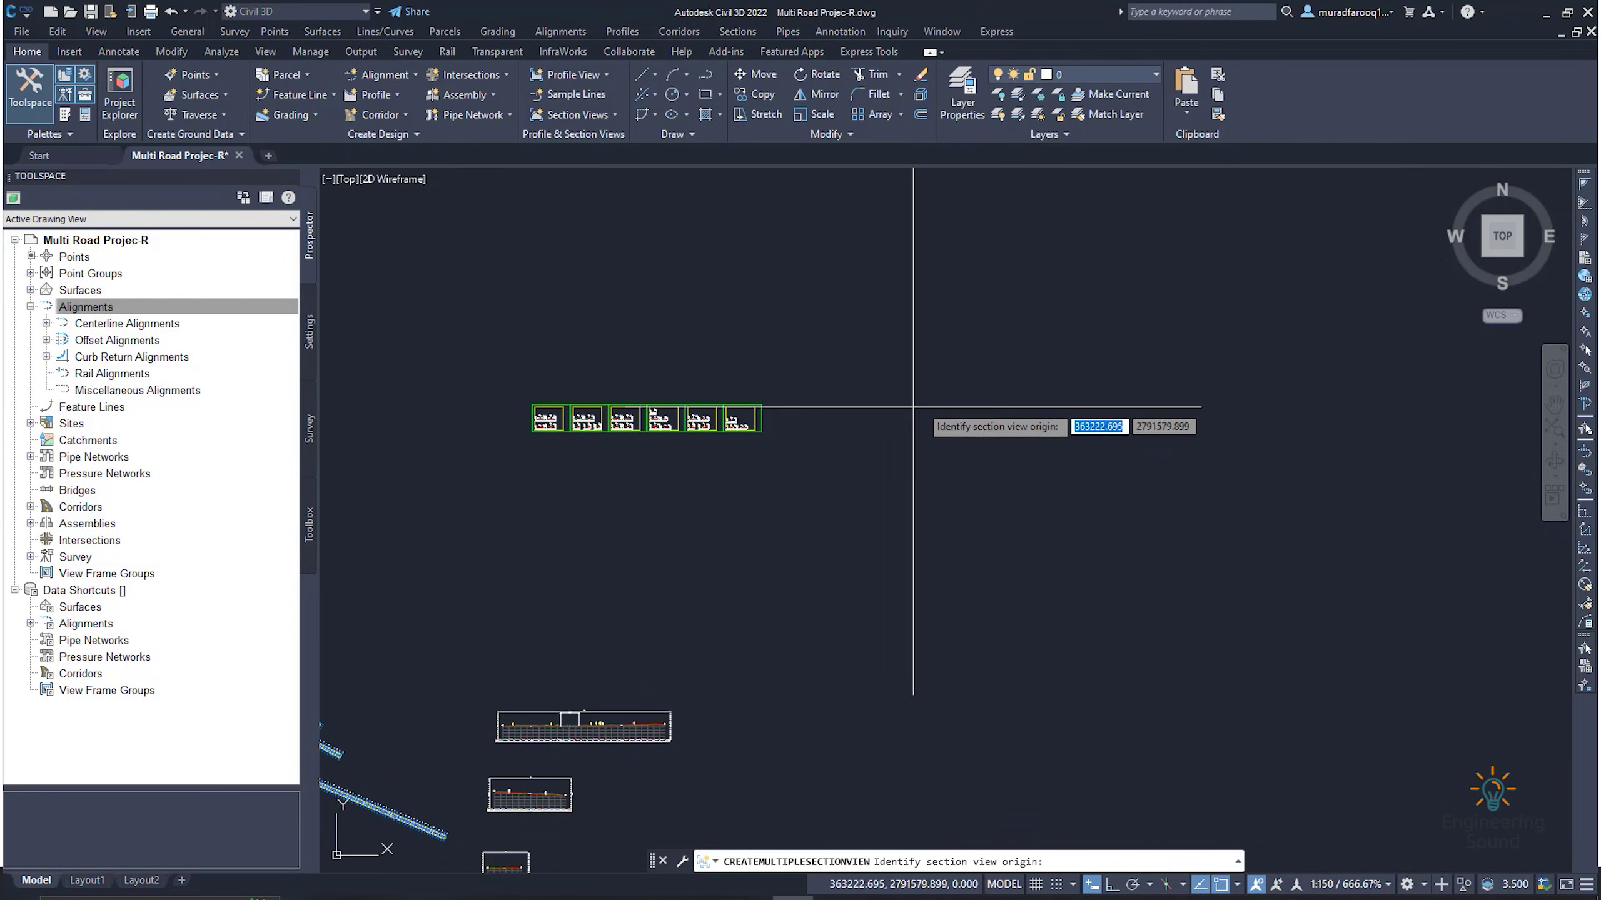
left_click(911, 429)
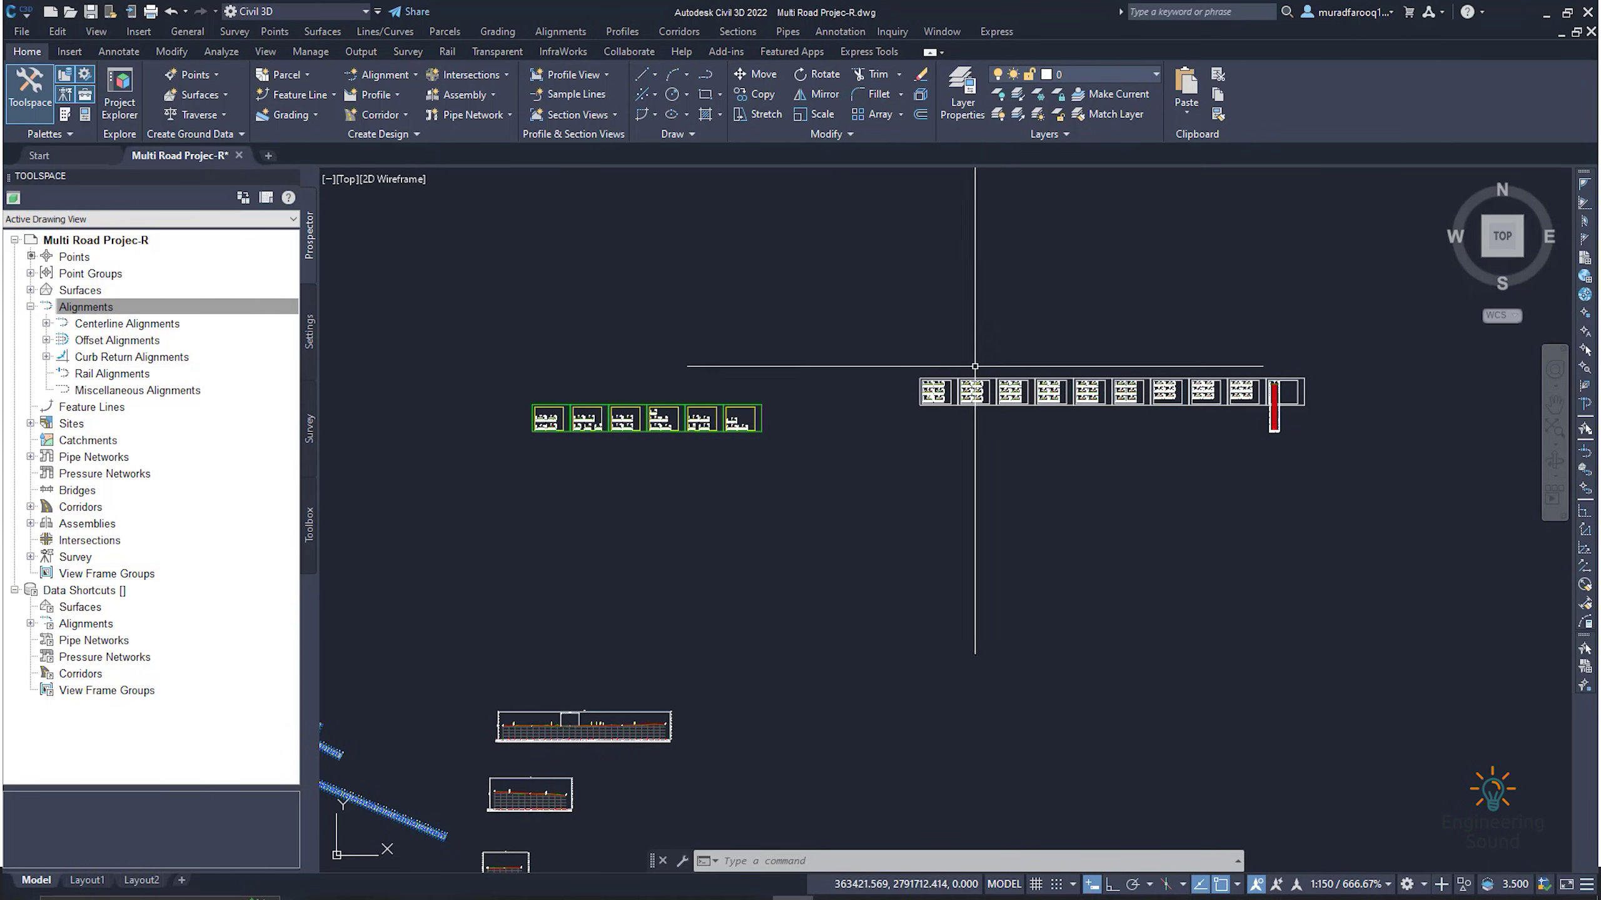
- Examine the new section sheets and compare them with the earlier row of sheets
scroll(961, 390, "up", 2)
scroll(819, 379, "up", 3)
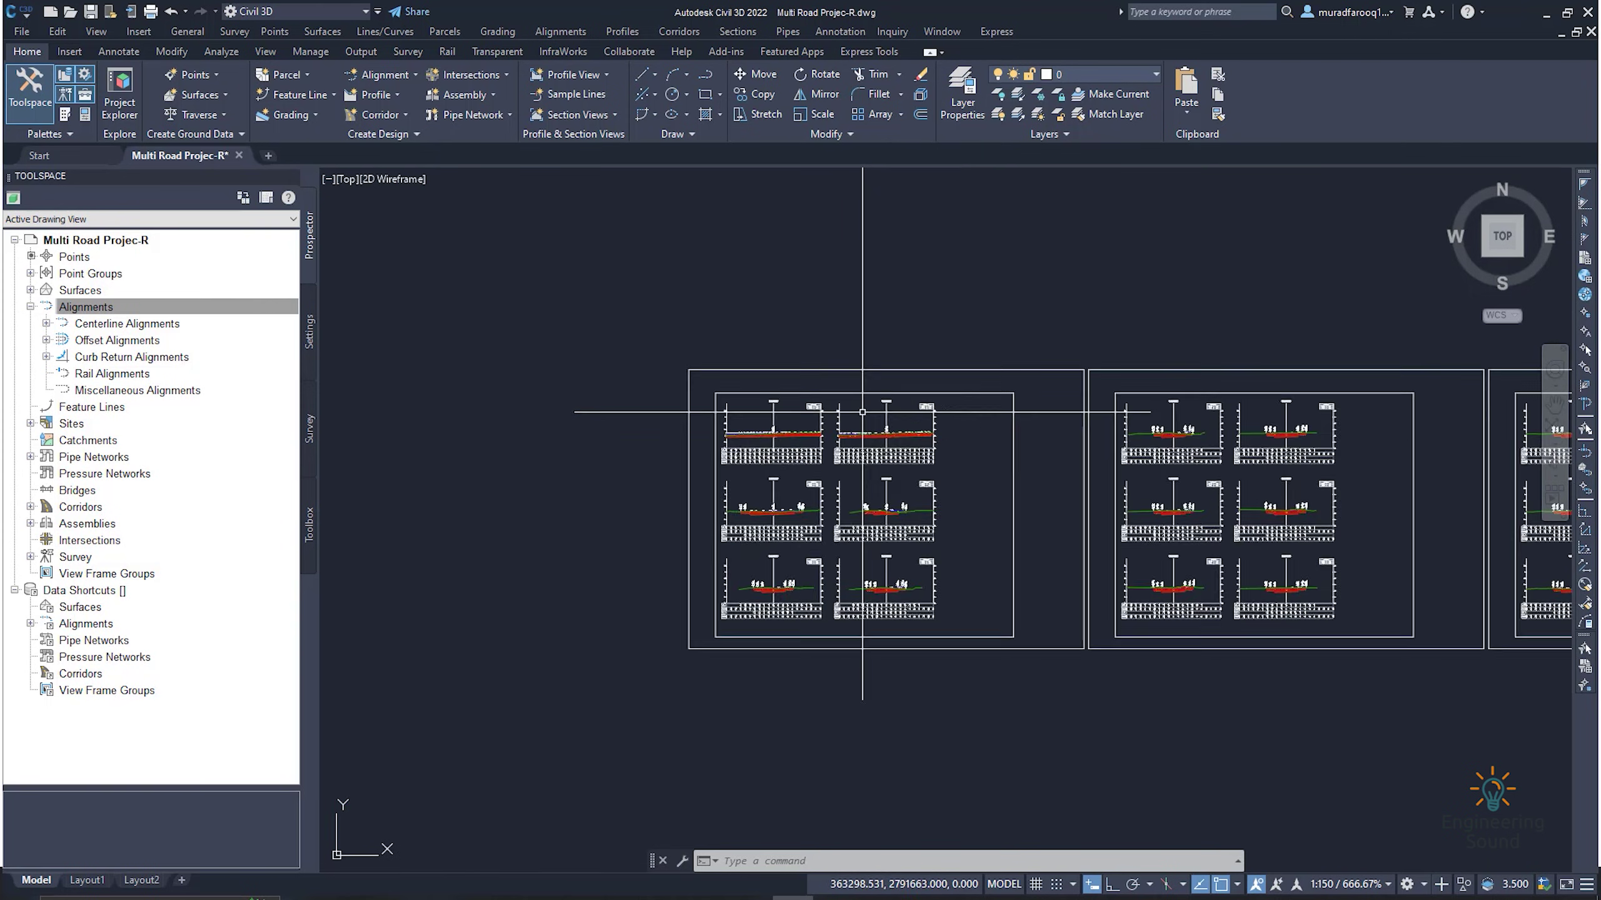
scroll(779, 437, "down", 6)
scroll(527, 442, "up", 2)
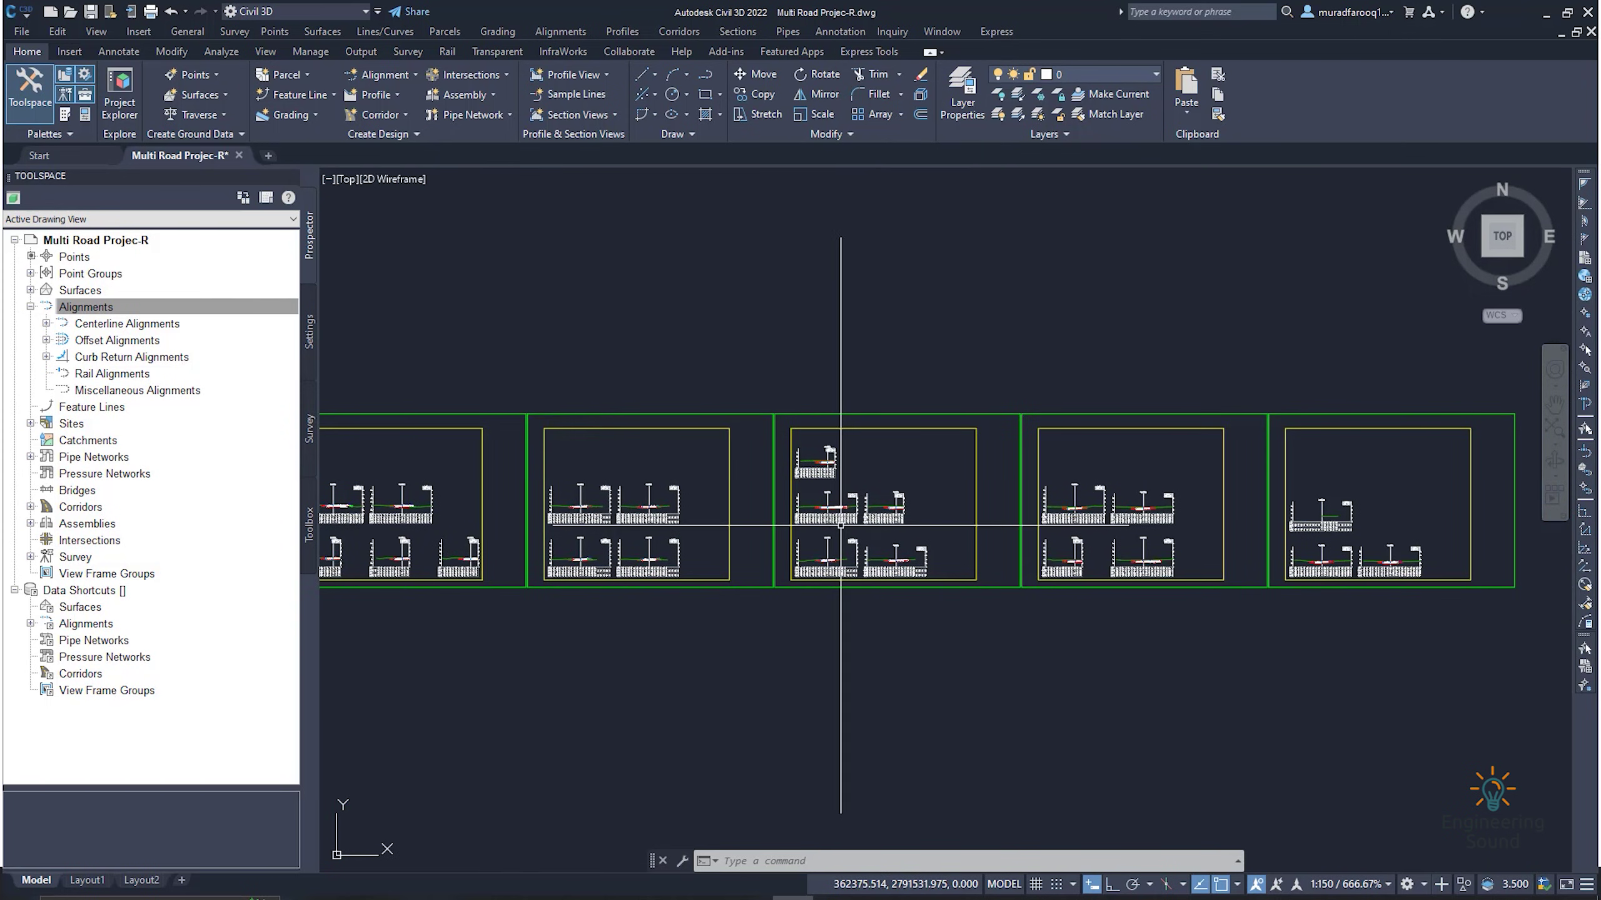
scroll(828, 482, "down", 4)
mouse_move(839, 465)
middle_mouse_down()
mouse_move(898, 449)
mouse_move(624, 464)
middle_mouse_up()
middle_click_drag(725, 500, 882, 542)
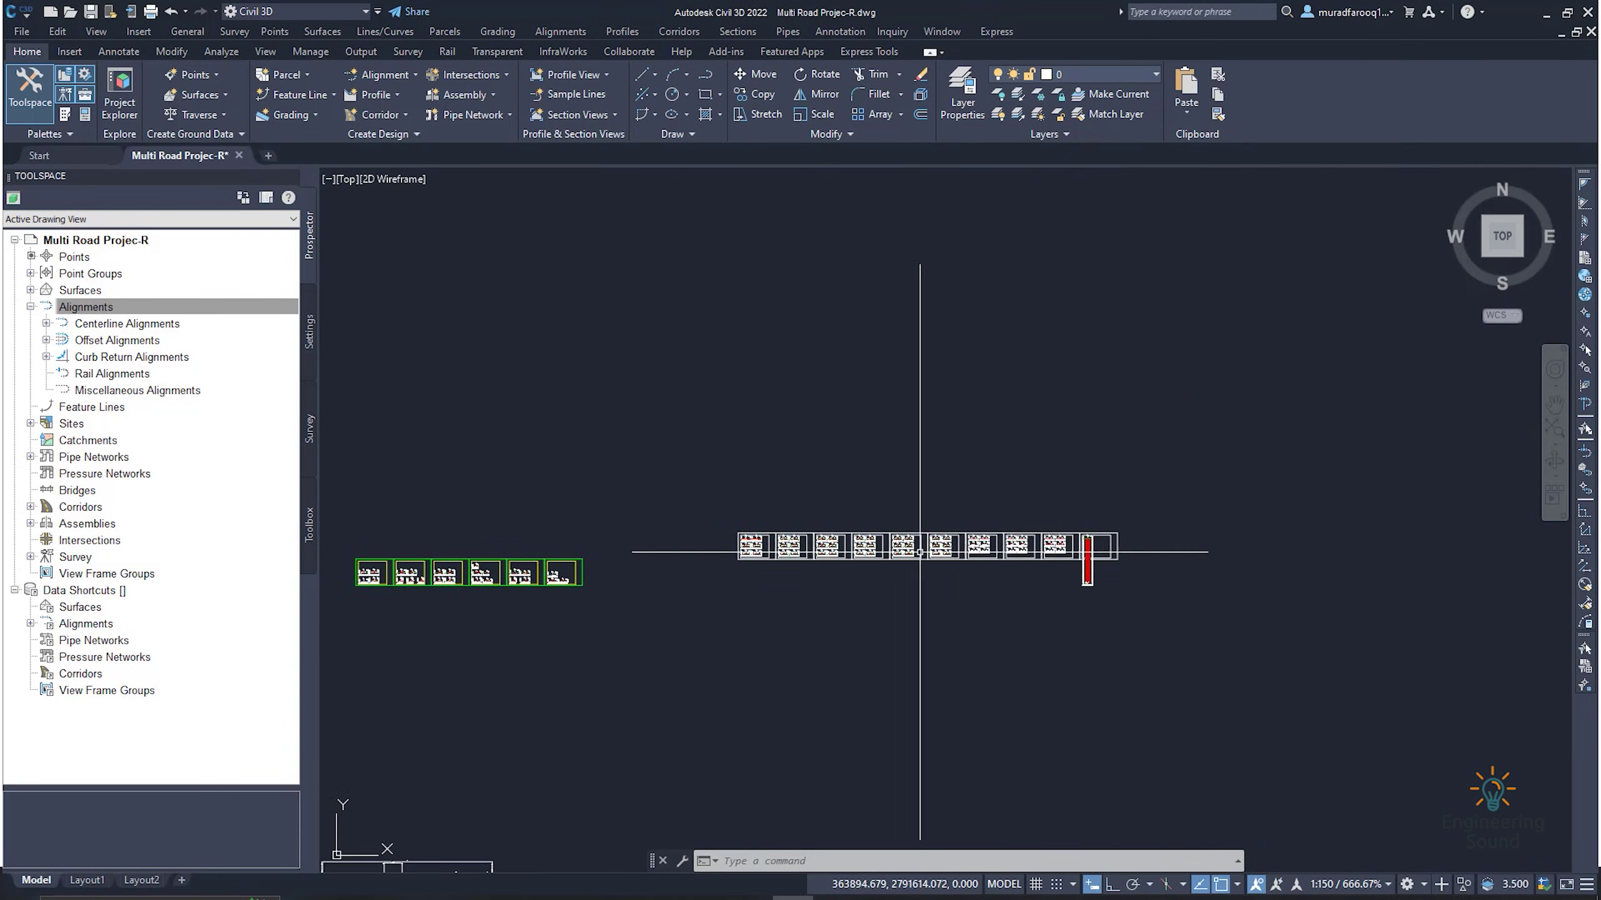
- Delete the oversized section view extending below the last new sheet, along with that sheet's empty frame
scroll(1008, 555, "up", 3)
left_click(1297, 644)
left_click(1190, 627)
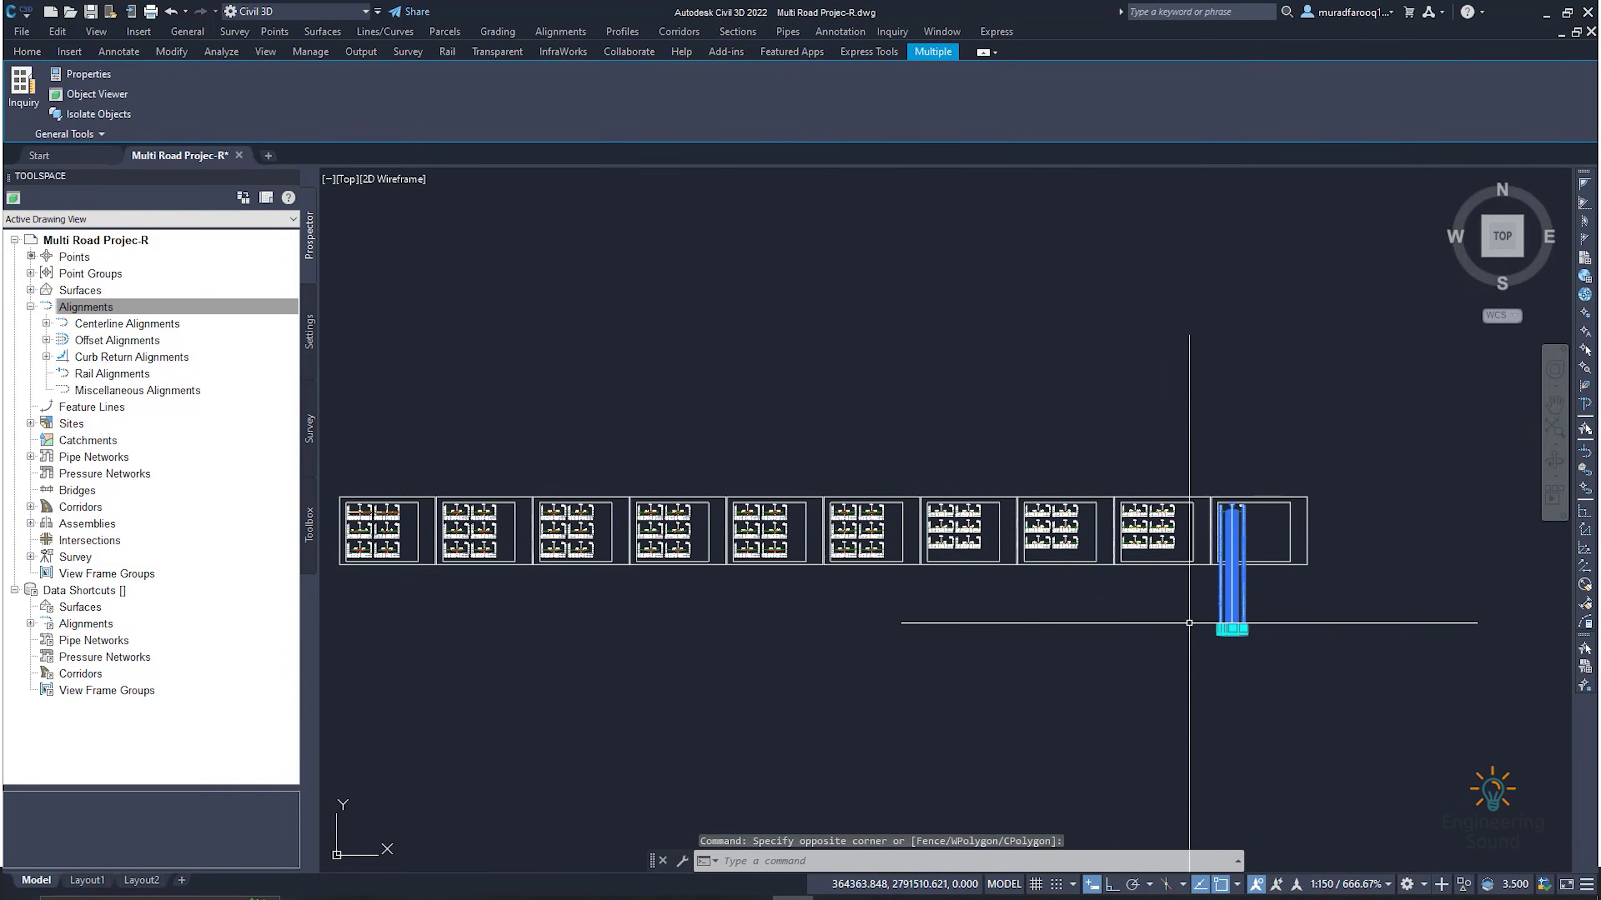
key("Delete")
left_click(1340, 614)
left_click(1260, 487)
key("Delete")
left_click(1235, 498)
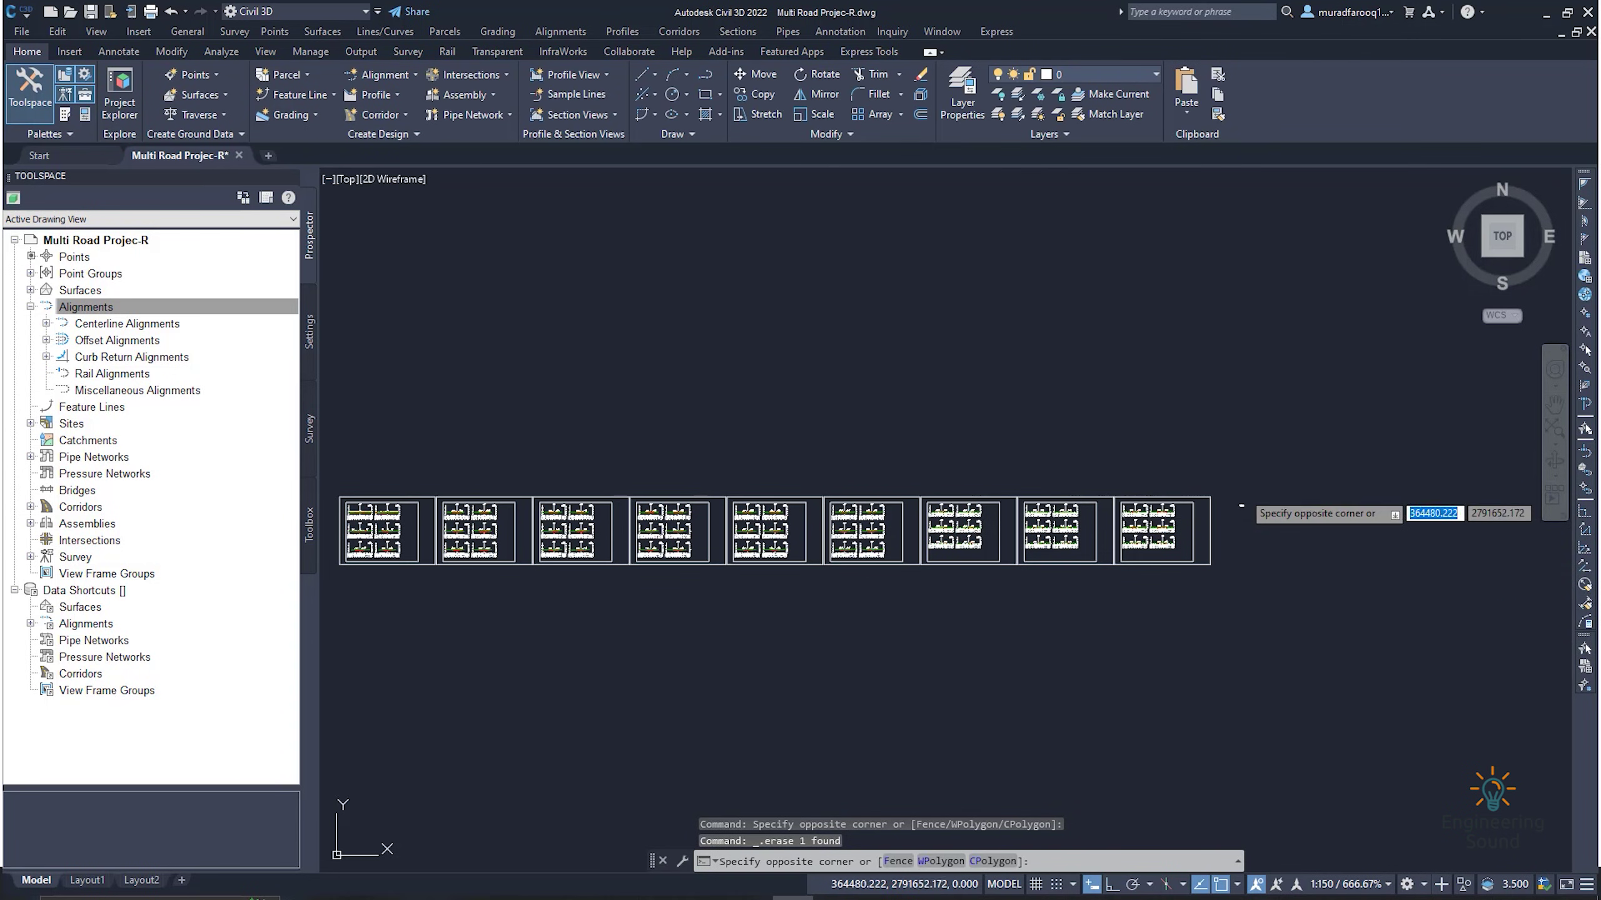
- Inspect the section views on the first new sheet, checking the corridor sections, slope labels and data bands
scroll(1235, 498, "up", 3)
middle_click_drag(690, 486, 911, 506)
scroll(907, 506, "up", 4)
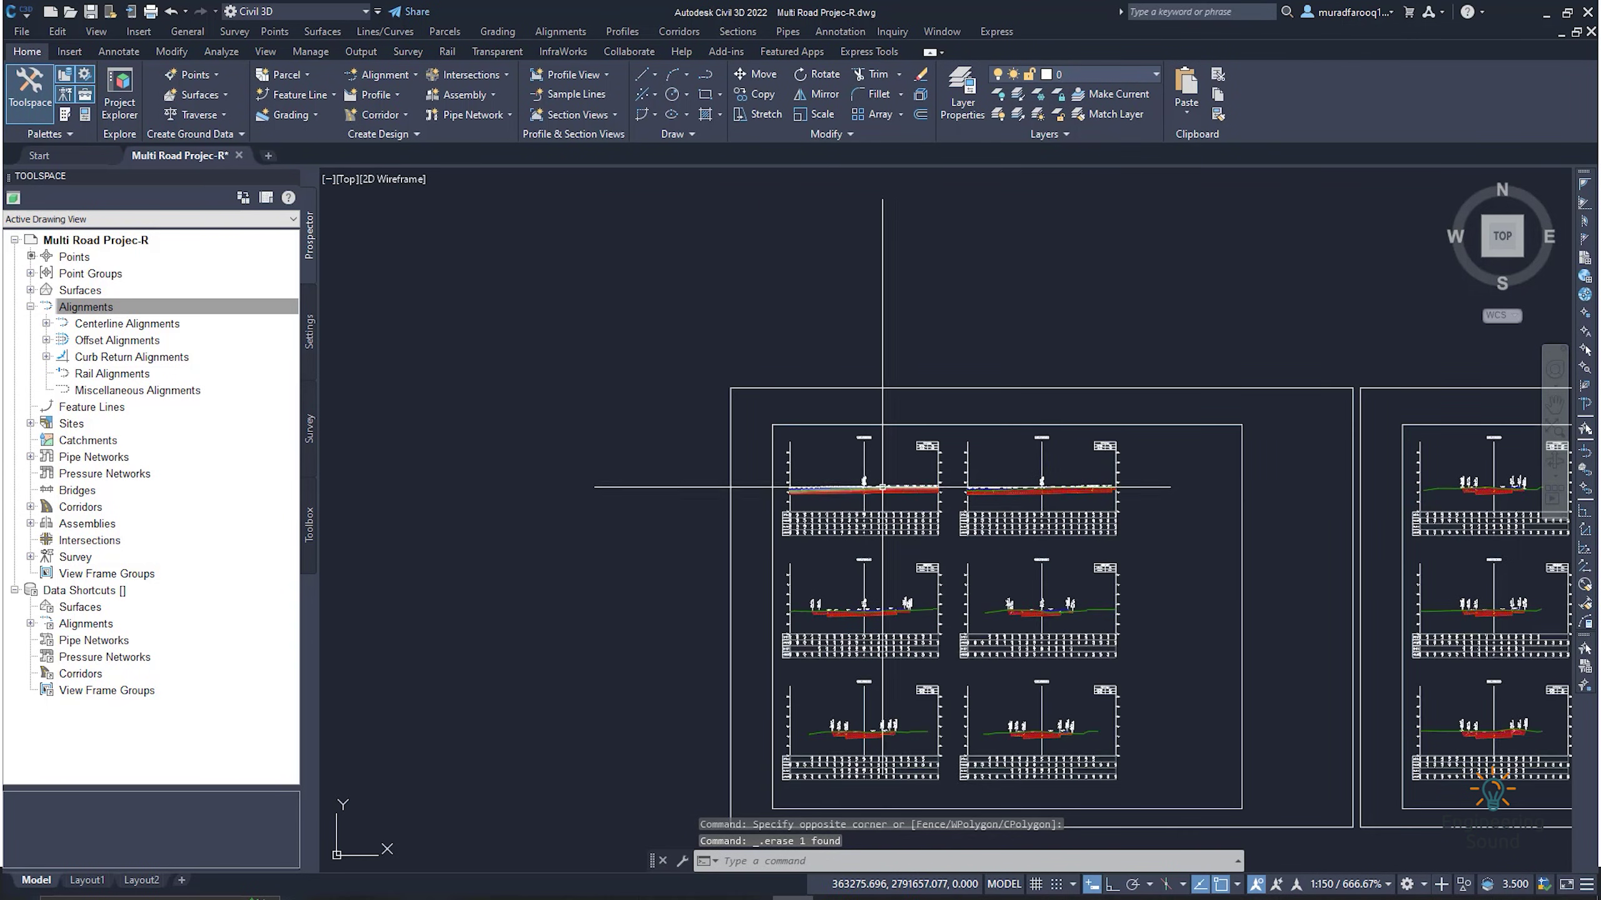
scroll(882, 486, "up", 5)
scroll(800, 548, "down", 4)
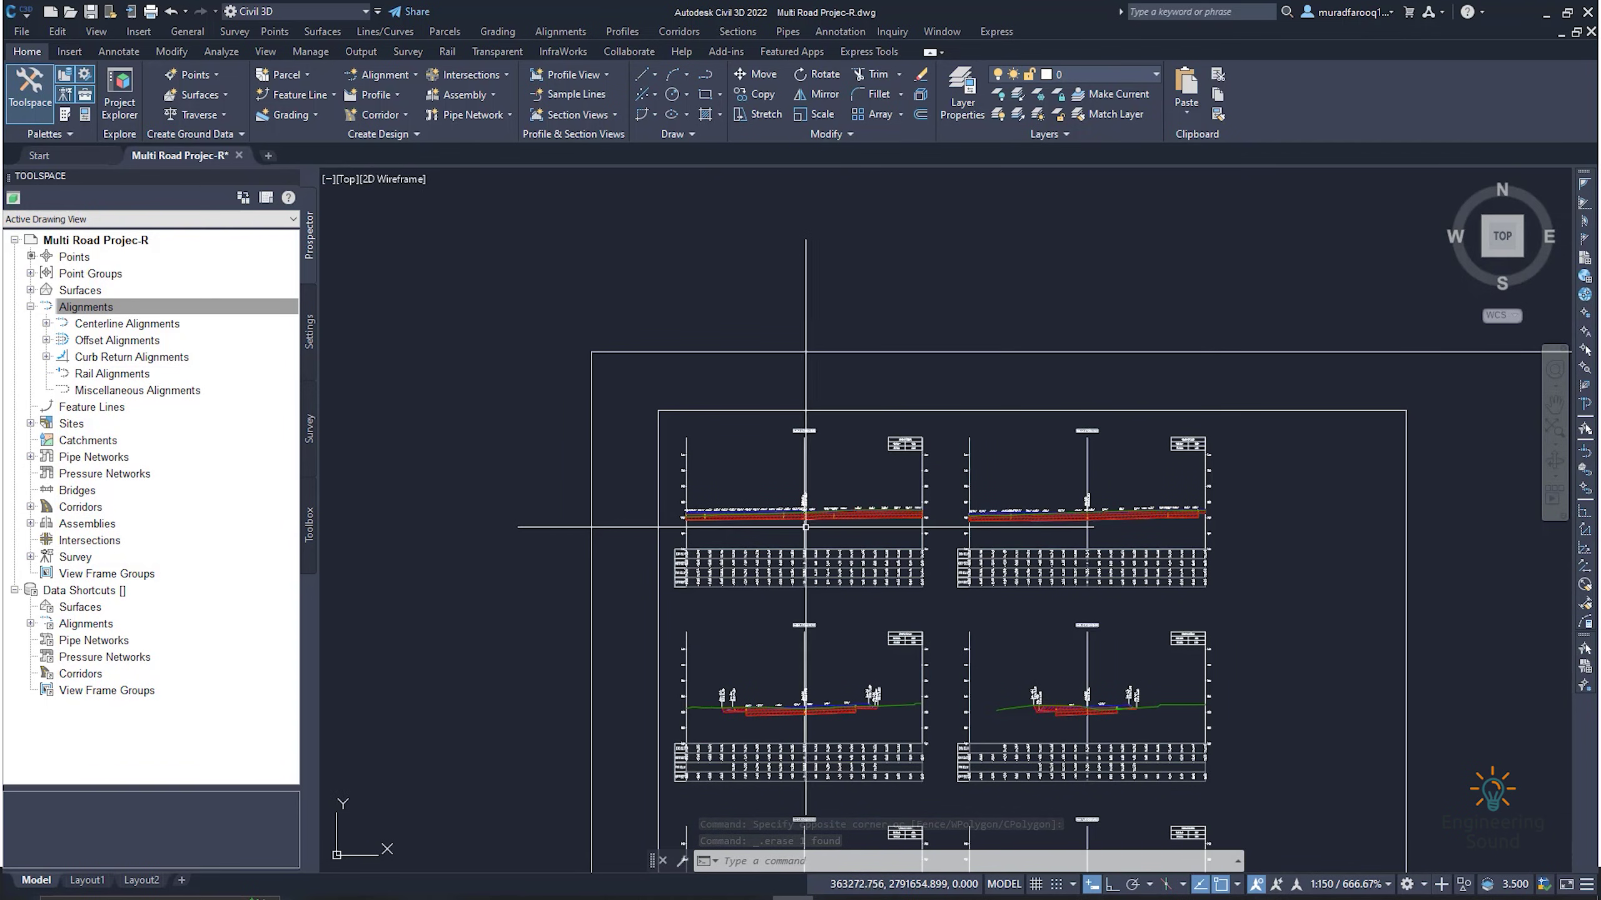
scroll(819, 533, "up", 4)
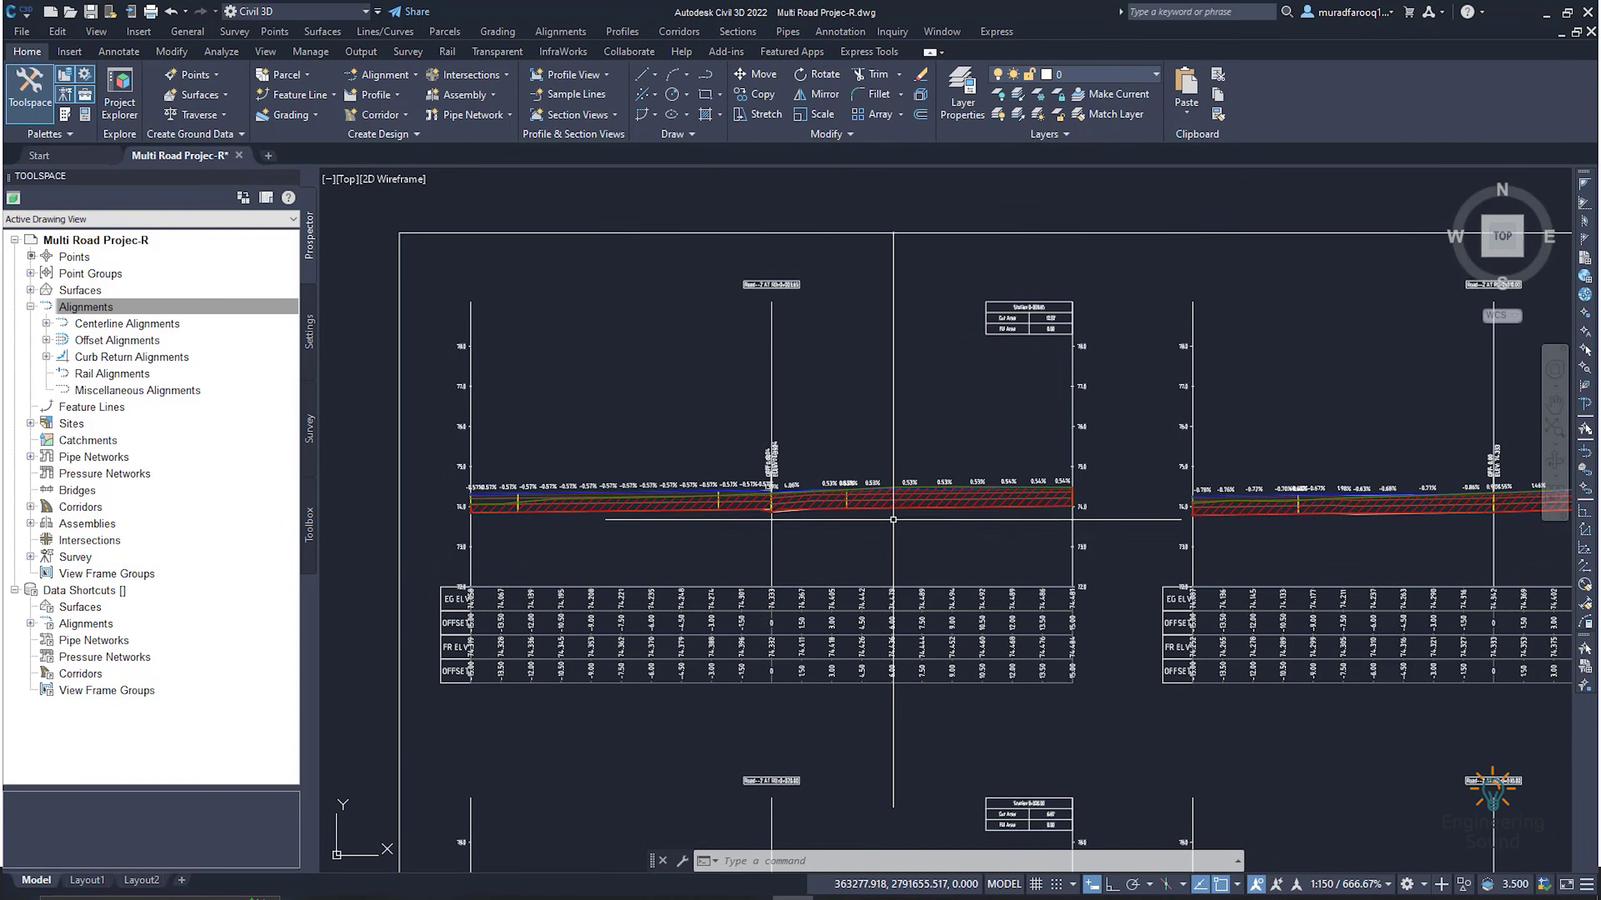
scroll(893, 520, "down", 6)
scroll(971, 584, "up", 5)
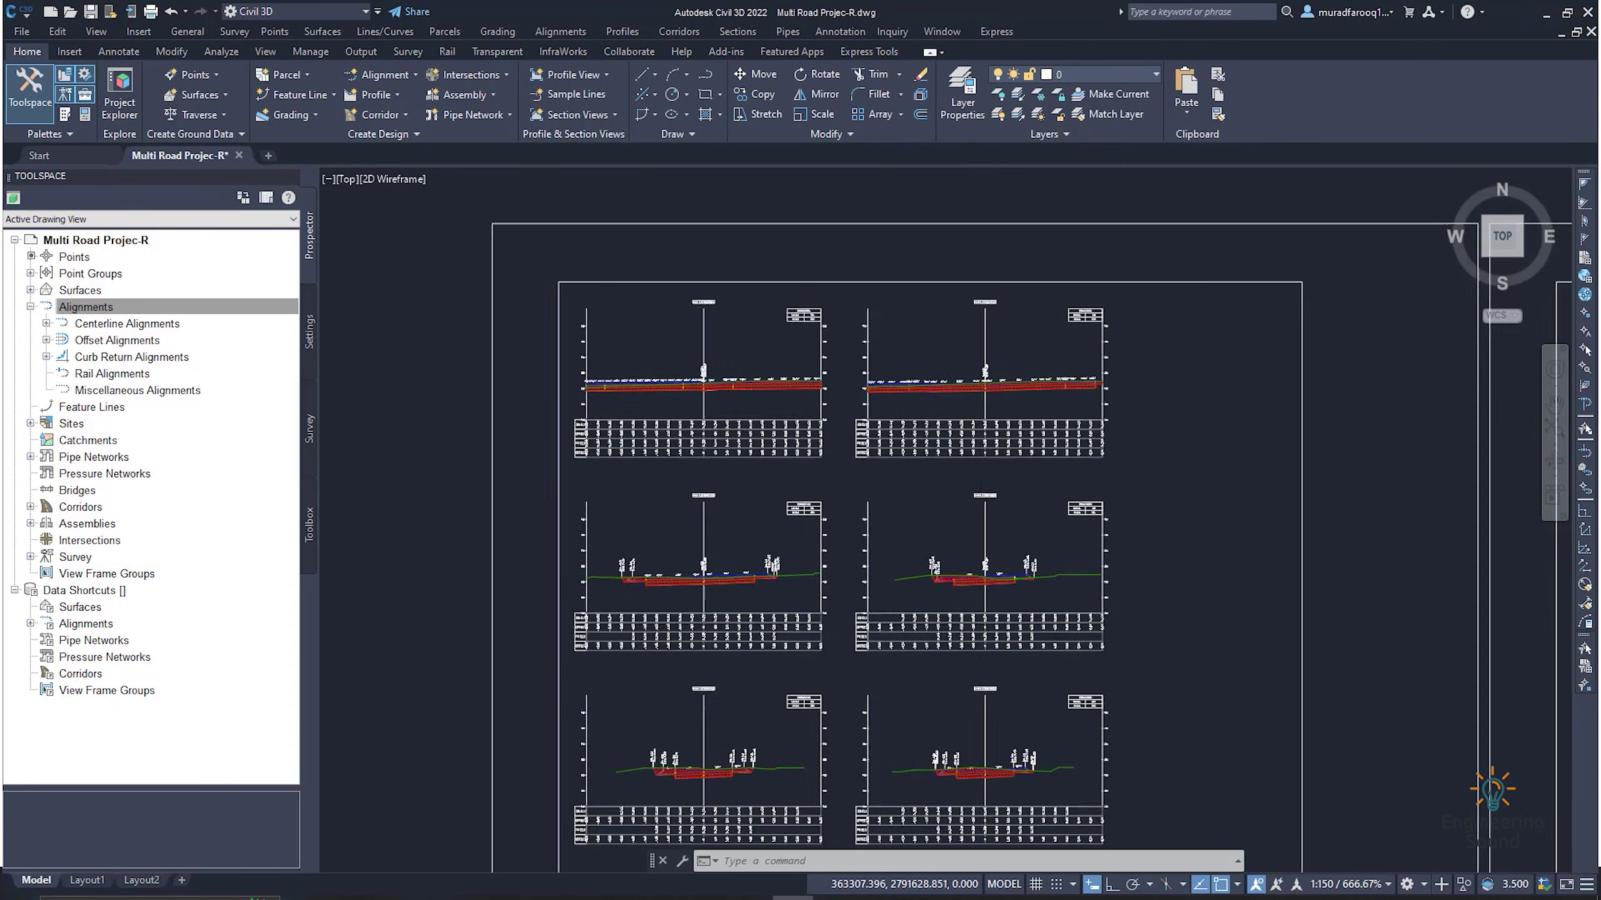
middle_click_drag(690, 571, 733, 523)
scroll(704, 512, "up", 4)
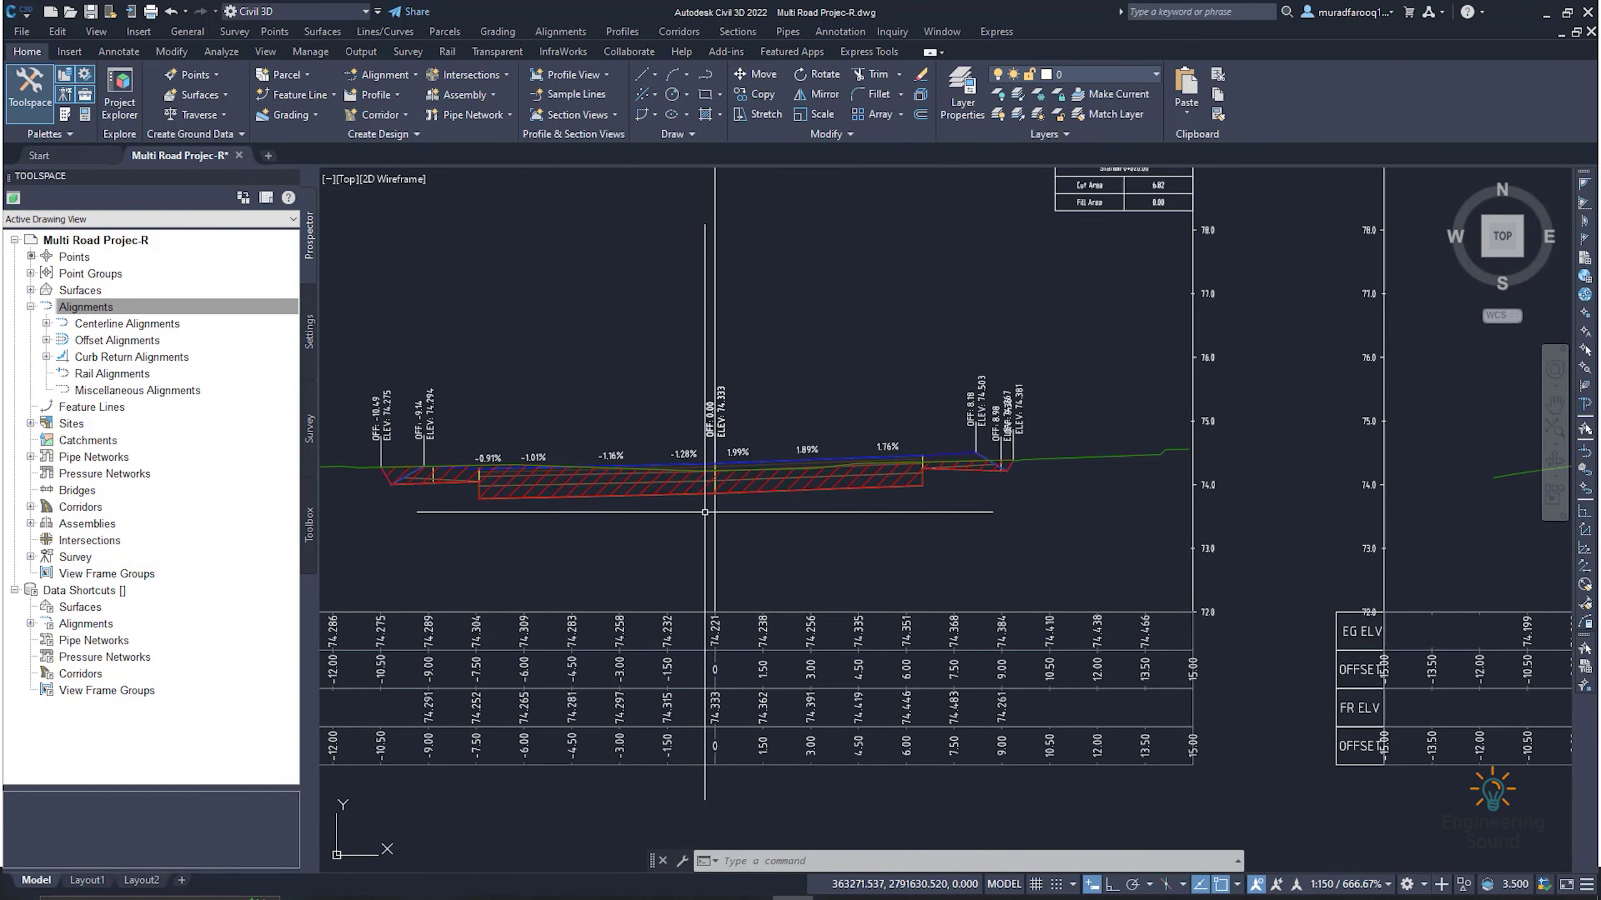
scroll(745, 504, "down", 5)
scroll(1118, 508, "up", 2)
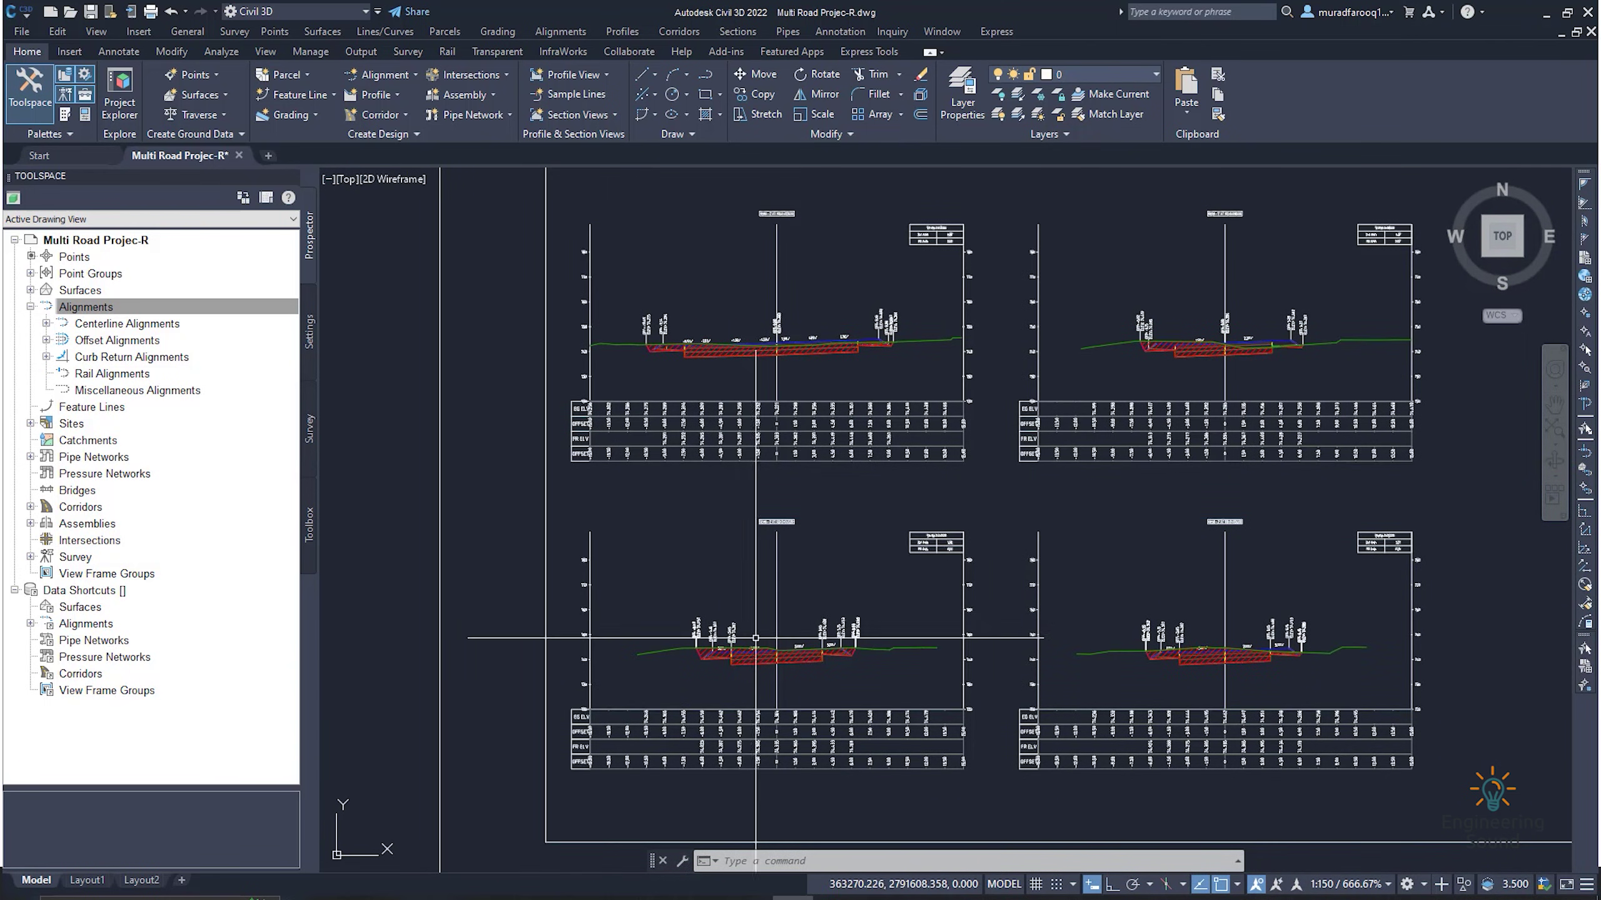
- Check the cut and fill area tables and the elevation and offset bands on the second new sheet's section views
scroll(1117, 508, "up", 2)
scroll(1118, 507, "down", 5)
scroll(575, 564, "up", 7)
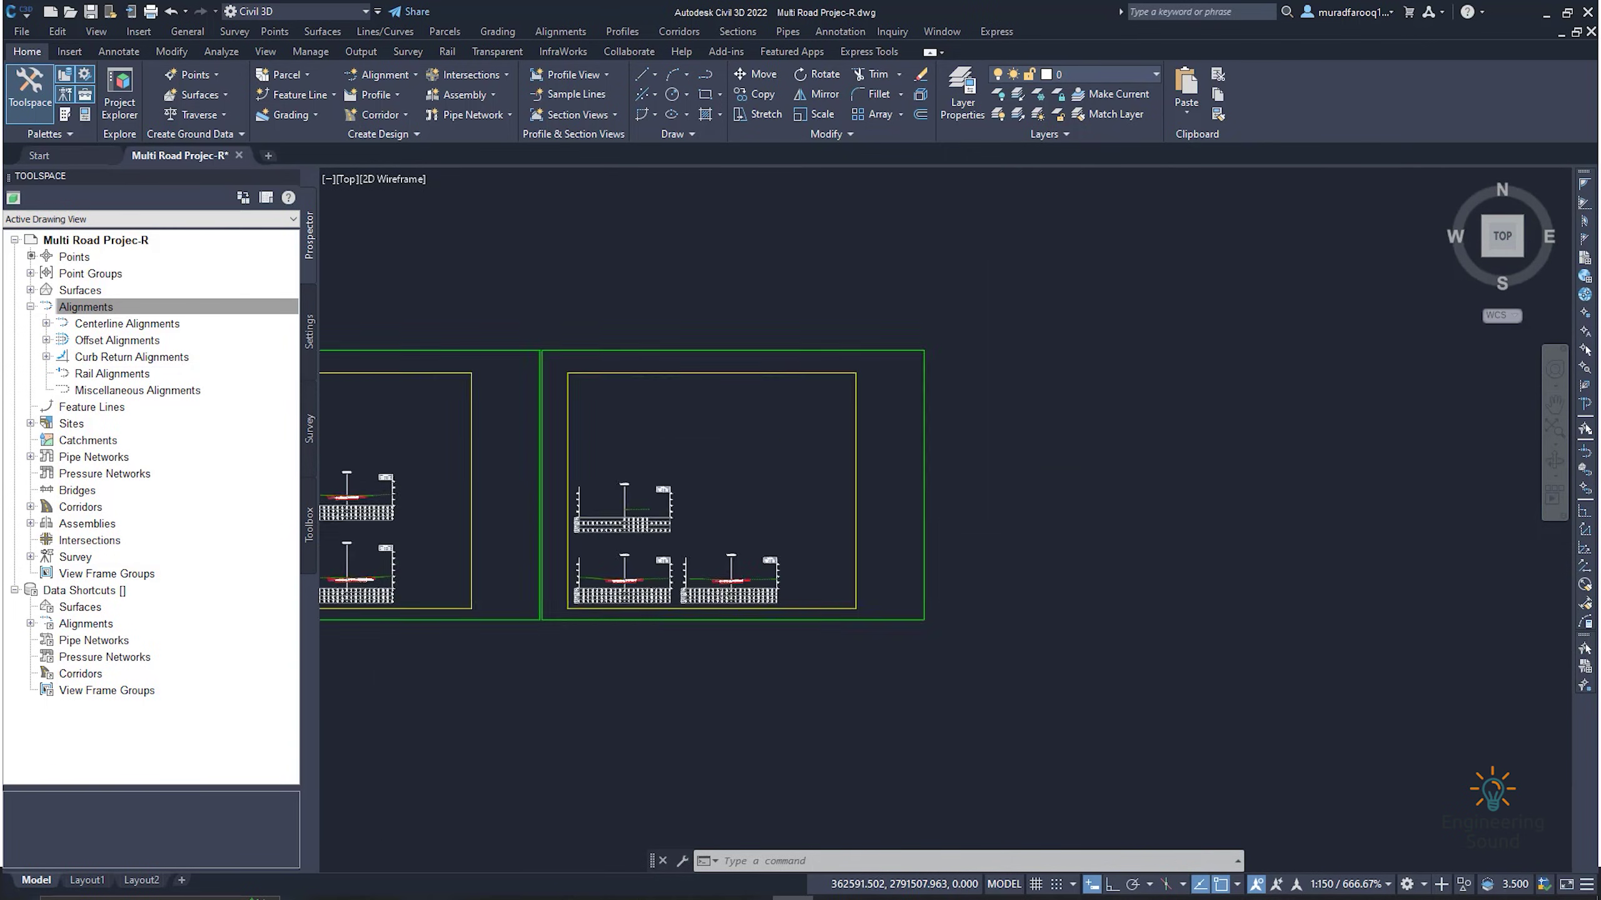
scroll(774, 535, "down", 8)
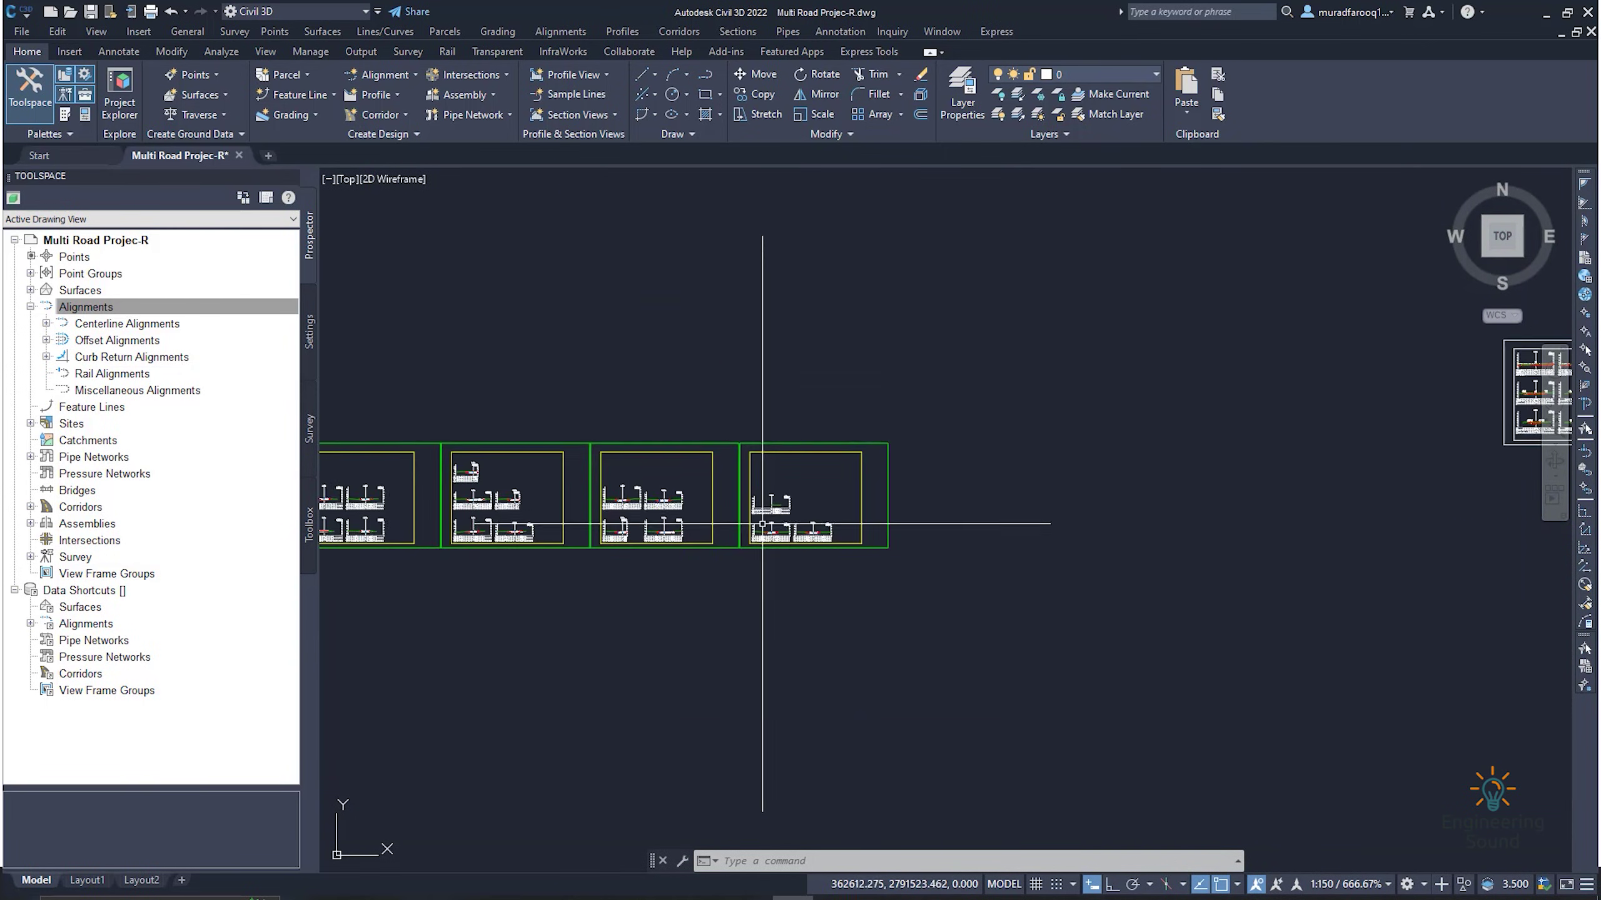
scroll(757, 547, "up", 2)
scroll(757, 546, "up", 2)
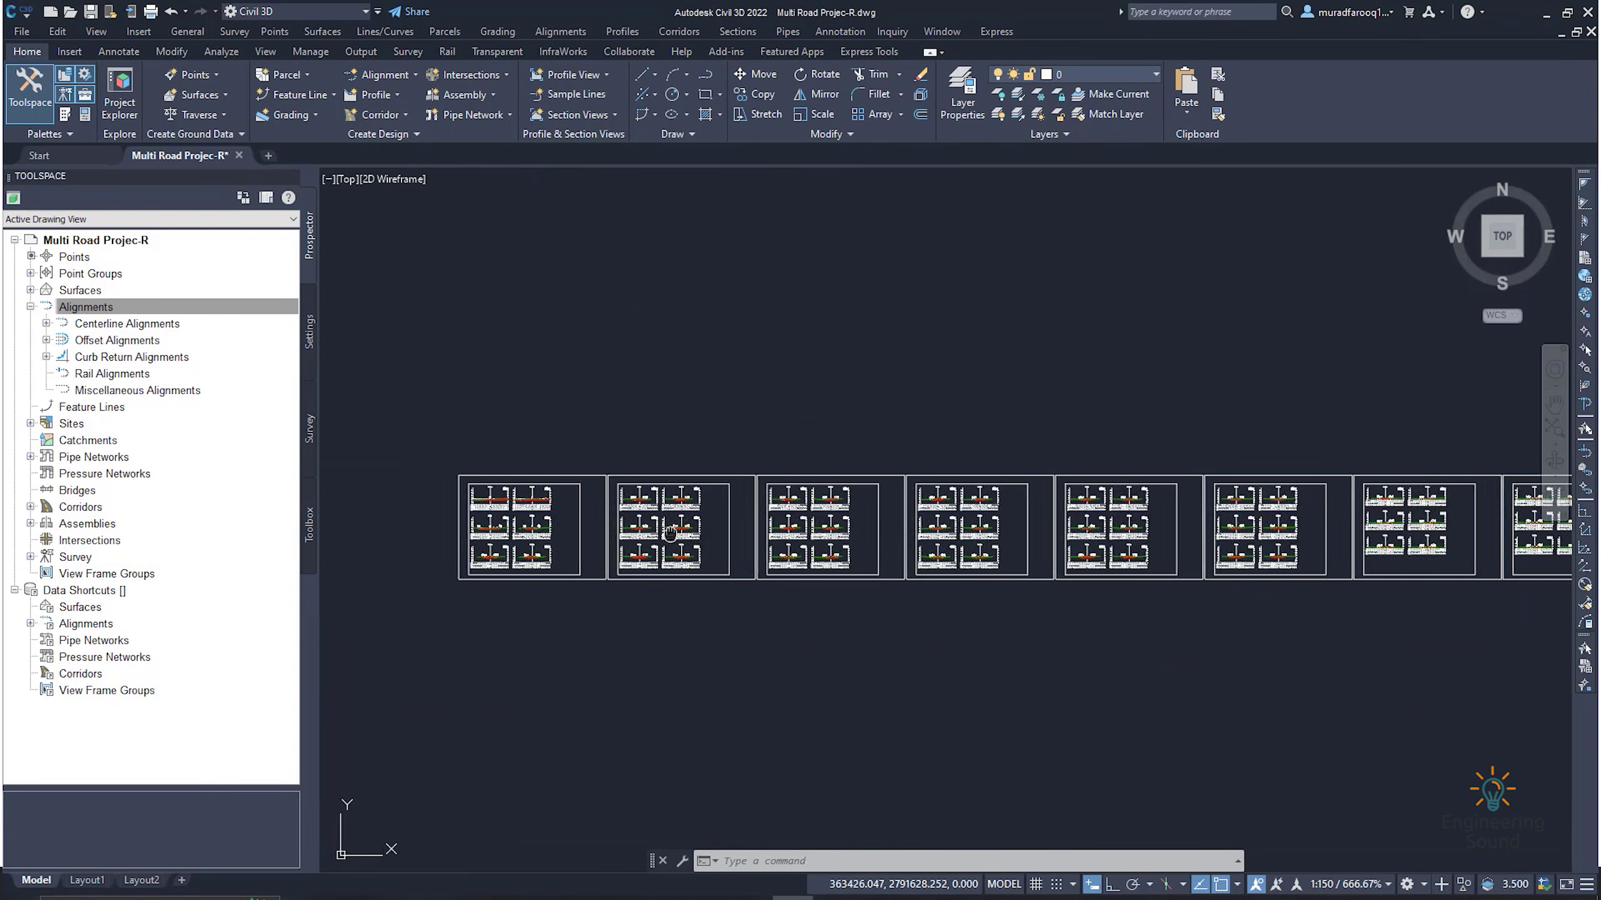
scroll(862, 579, "up", 5)
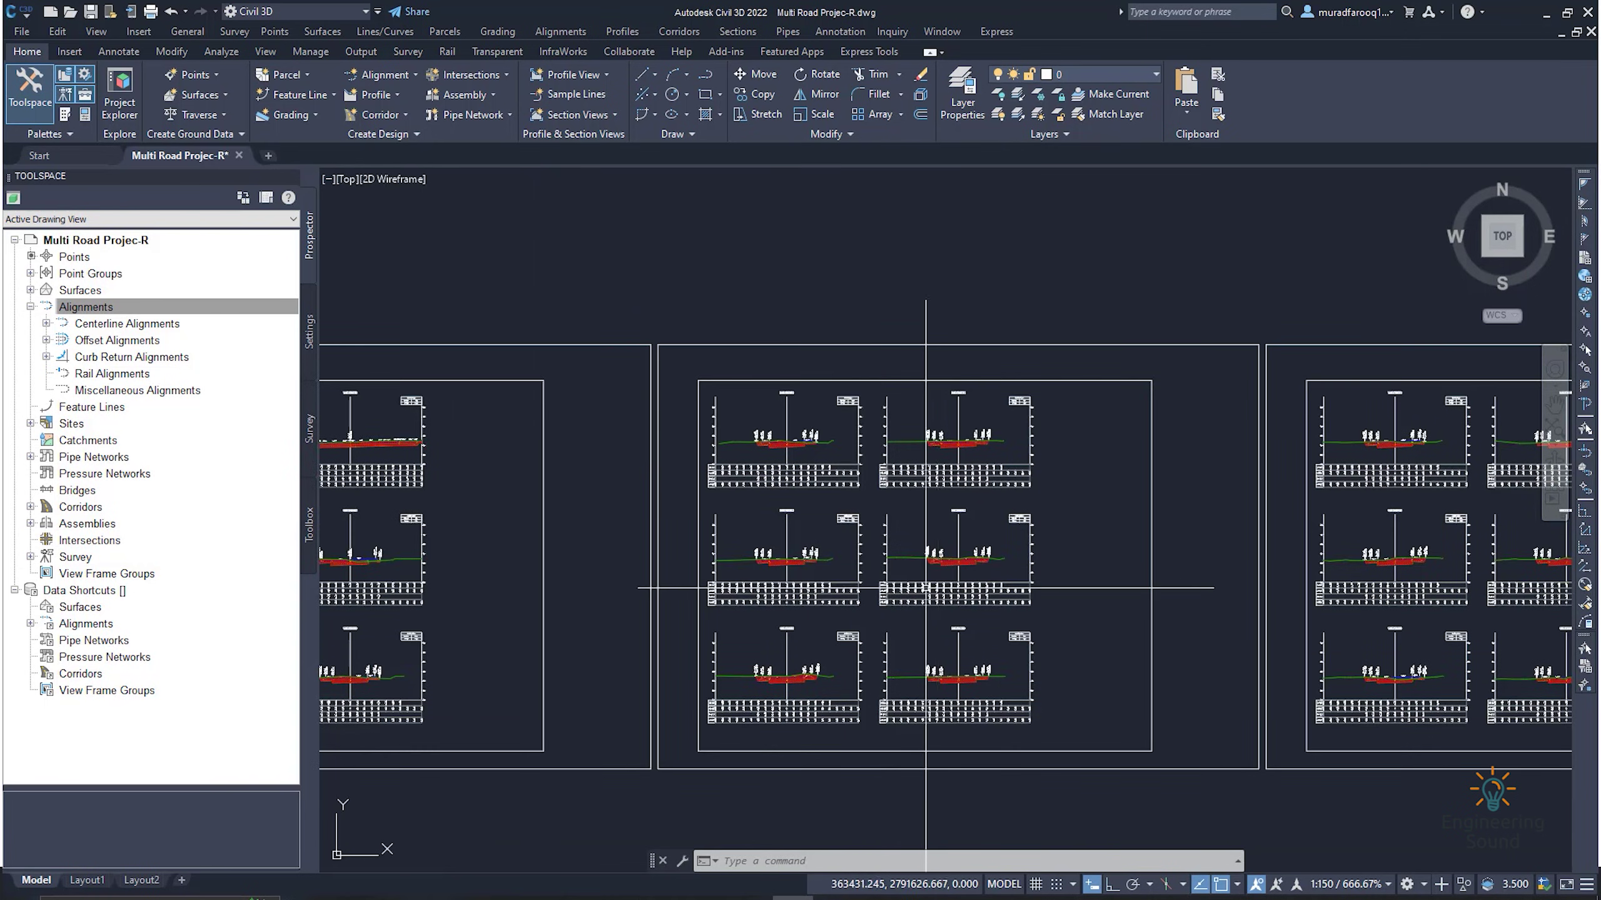
scroll(926, 587, "up", 6)
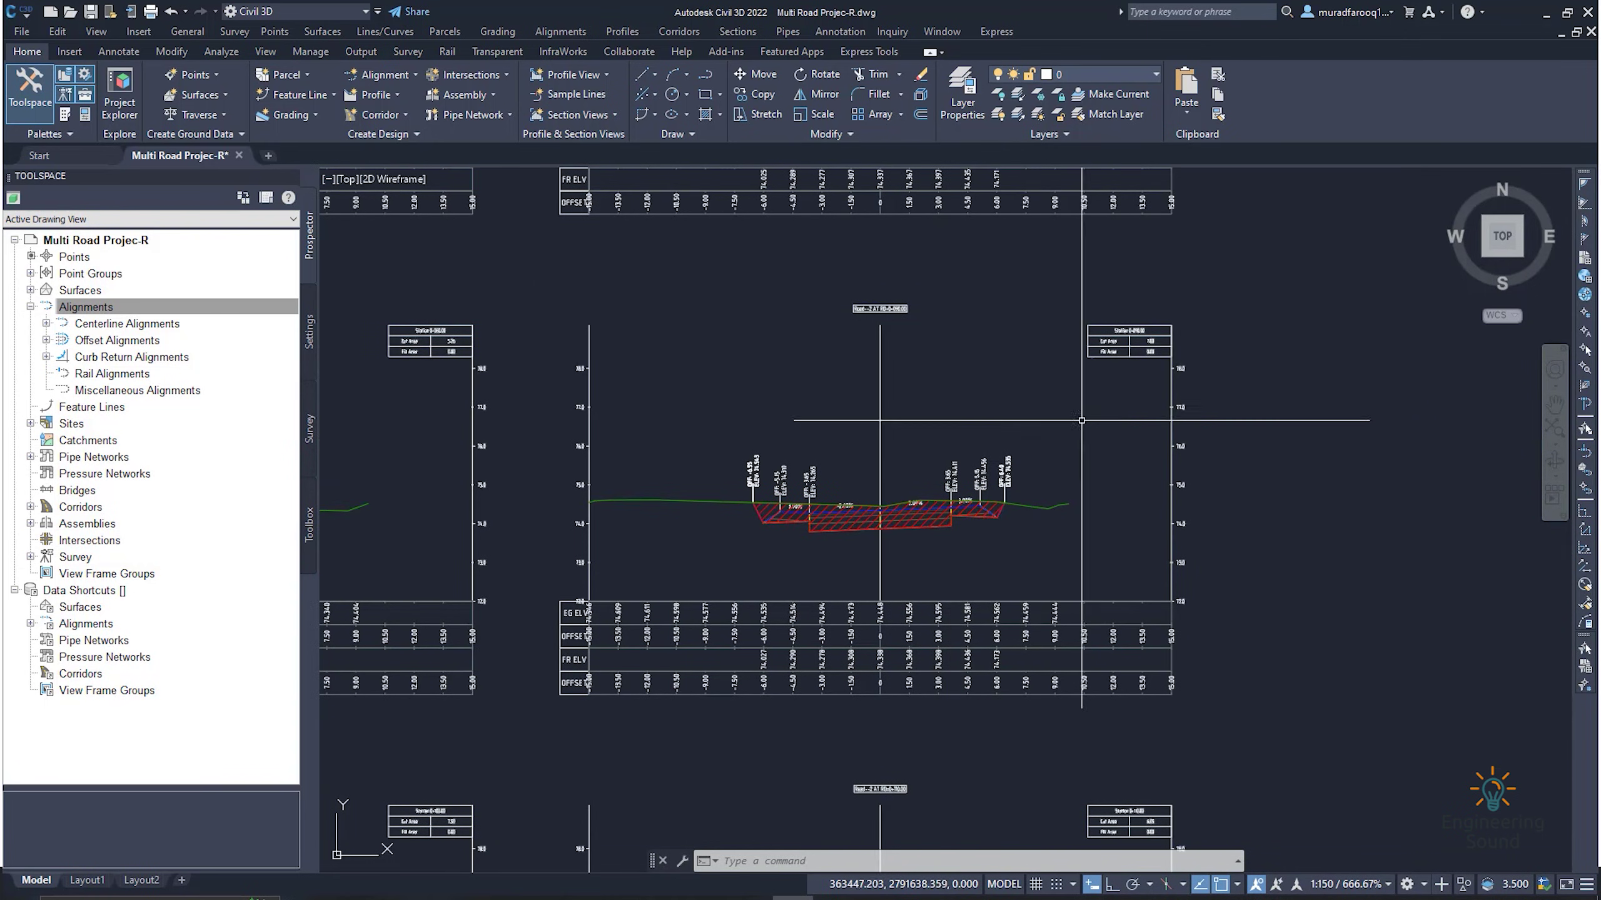
scroll(1126, 348, "up", 6)
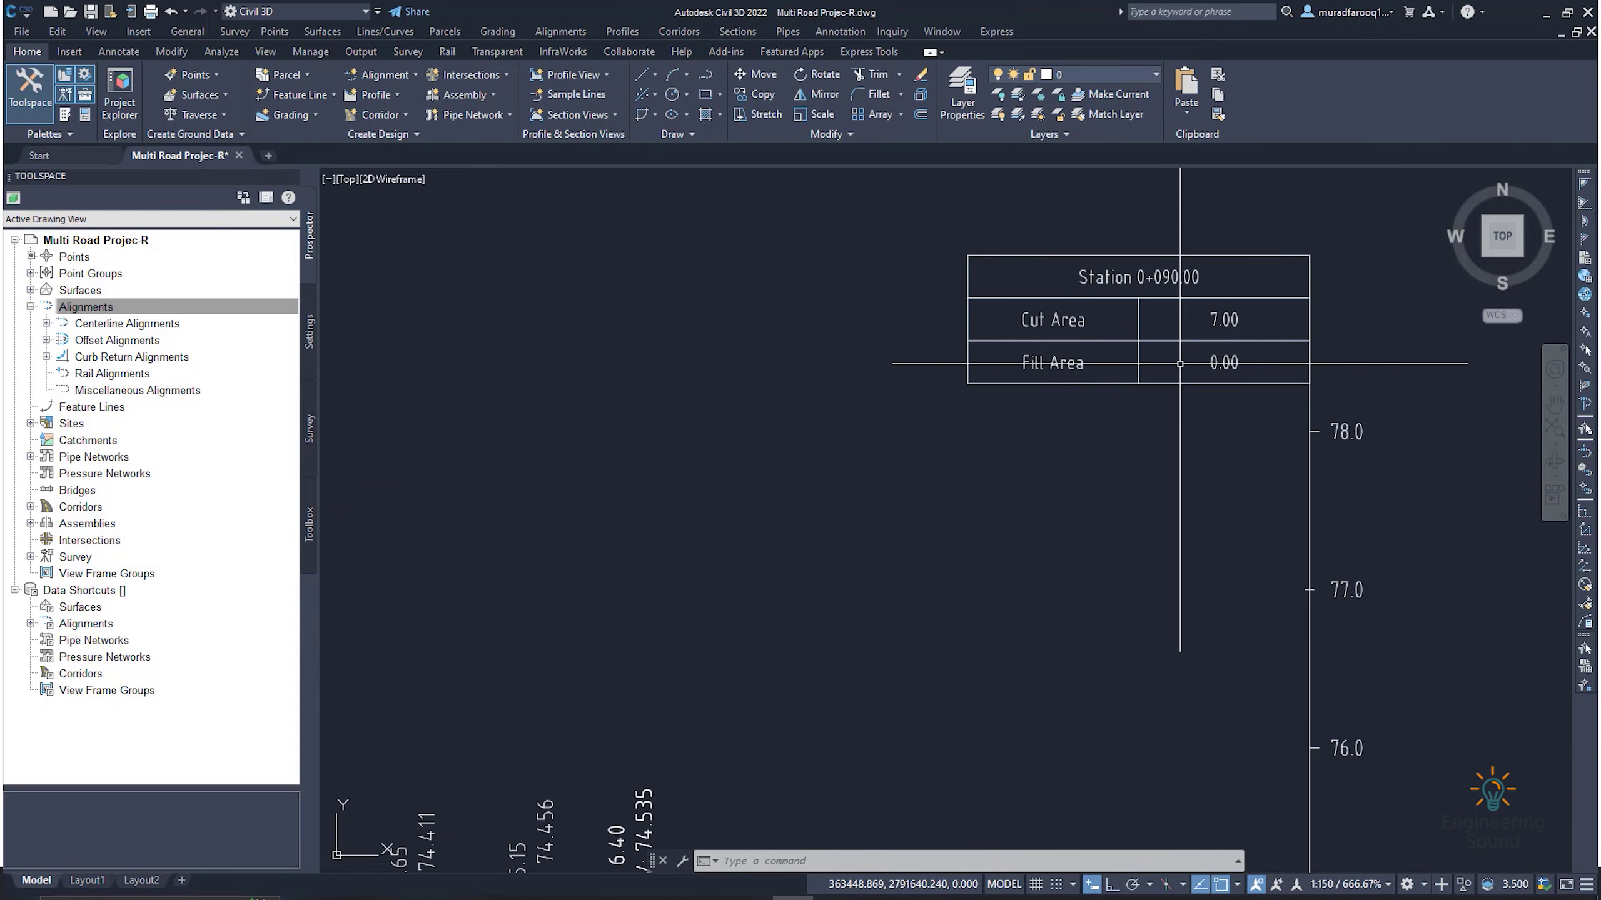
scroll(1179, 364, "down", 8)
scroll(1089, 572, "up", 6)
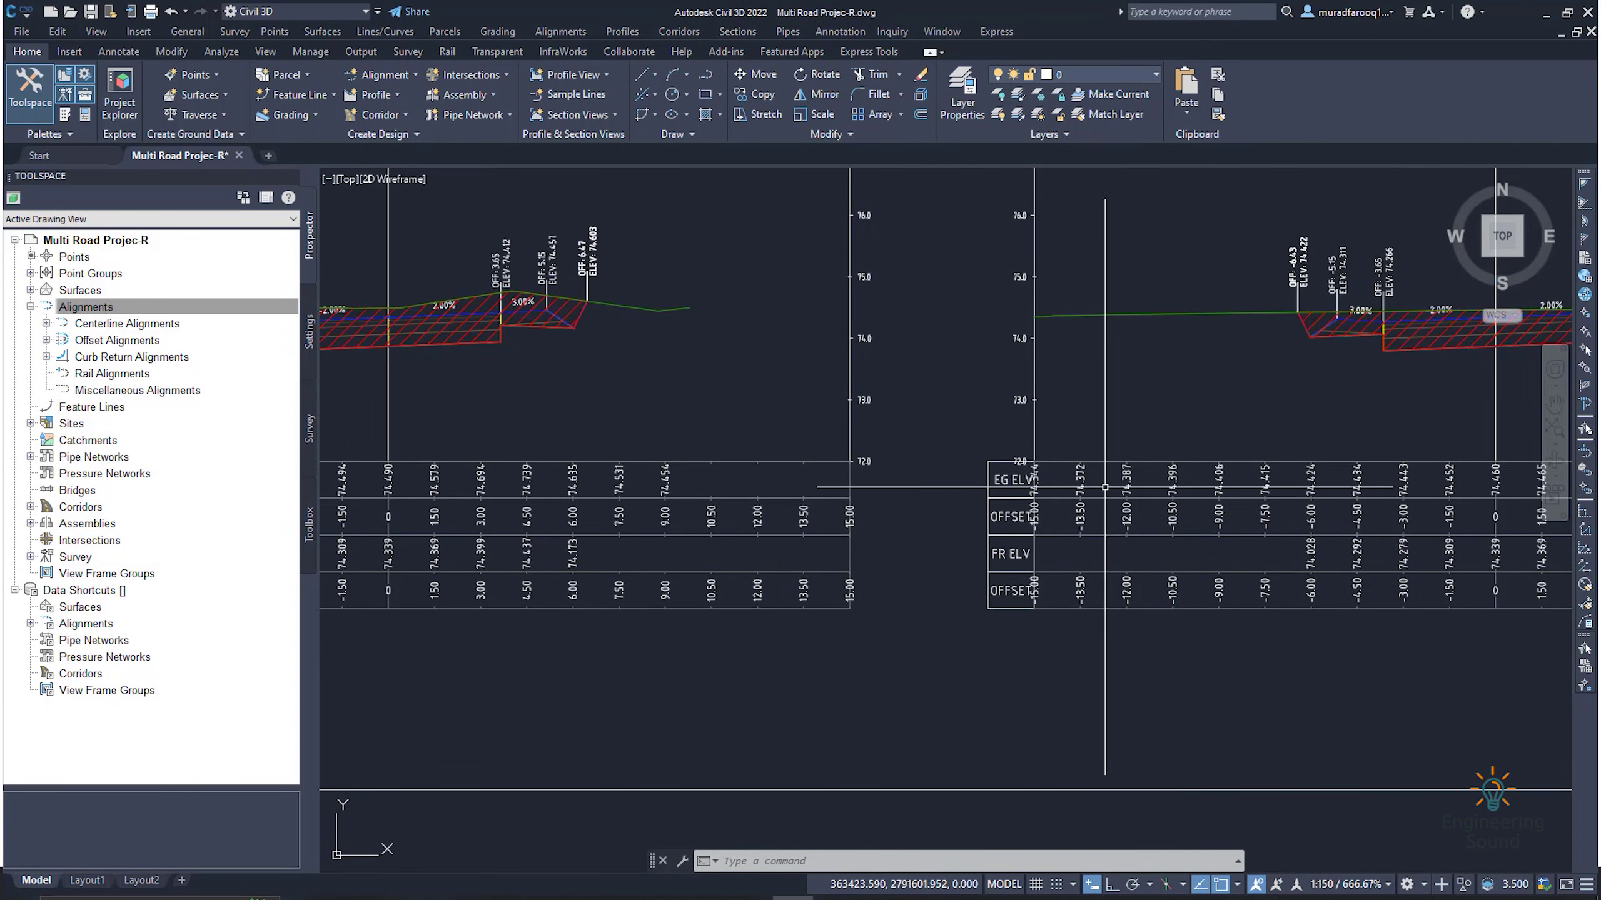
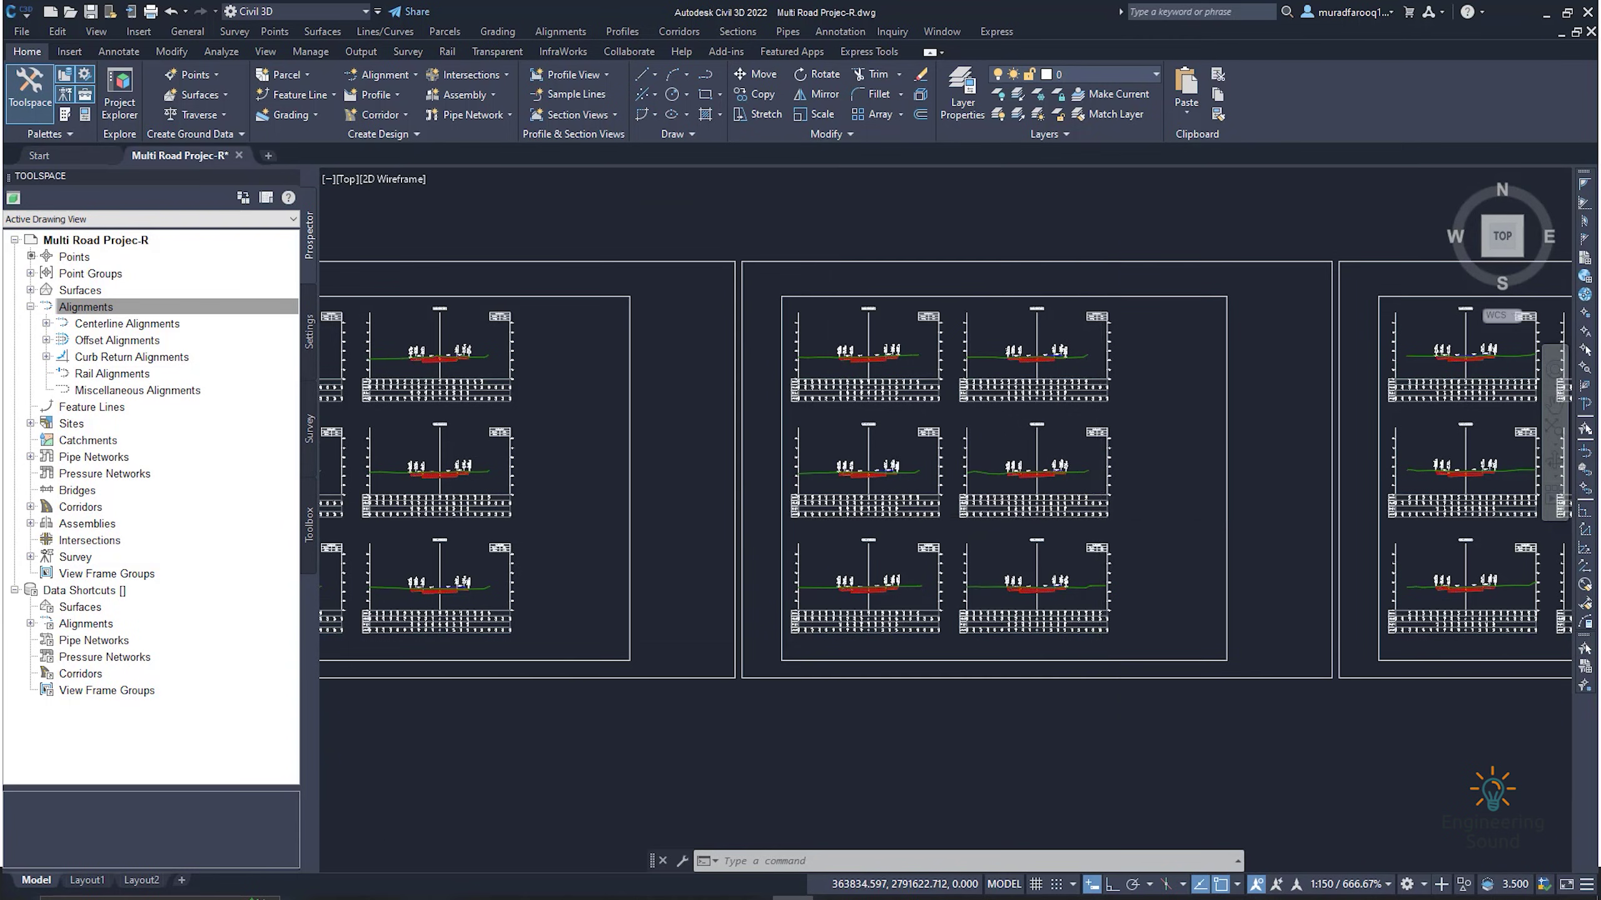
- Look over the arrangement of section views on the remaining new sheets up to the end of the row
scroll(1049, 516, "down", 4)
scroll(987, 524, "up", 4)
scroll(988, 524, "down", 4)
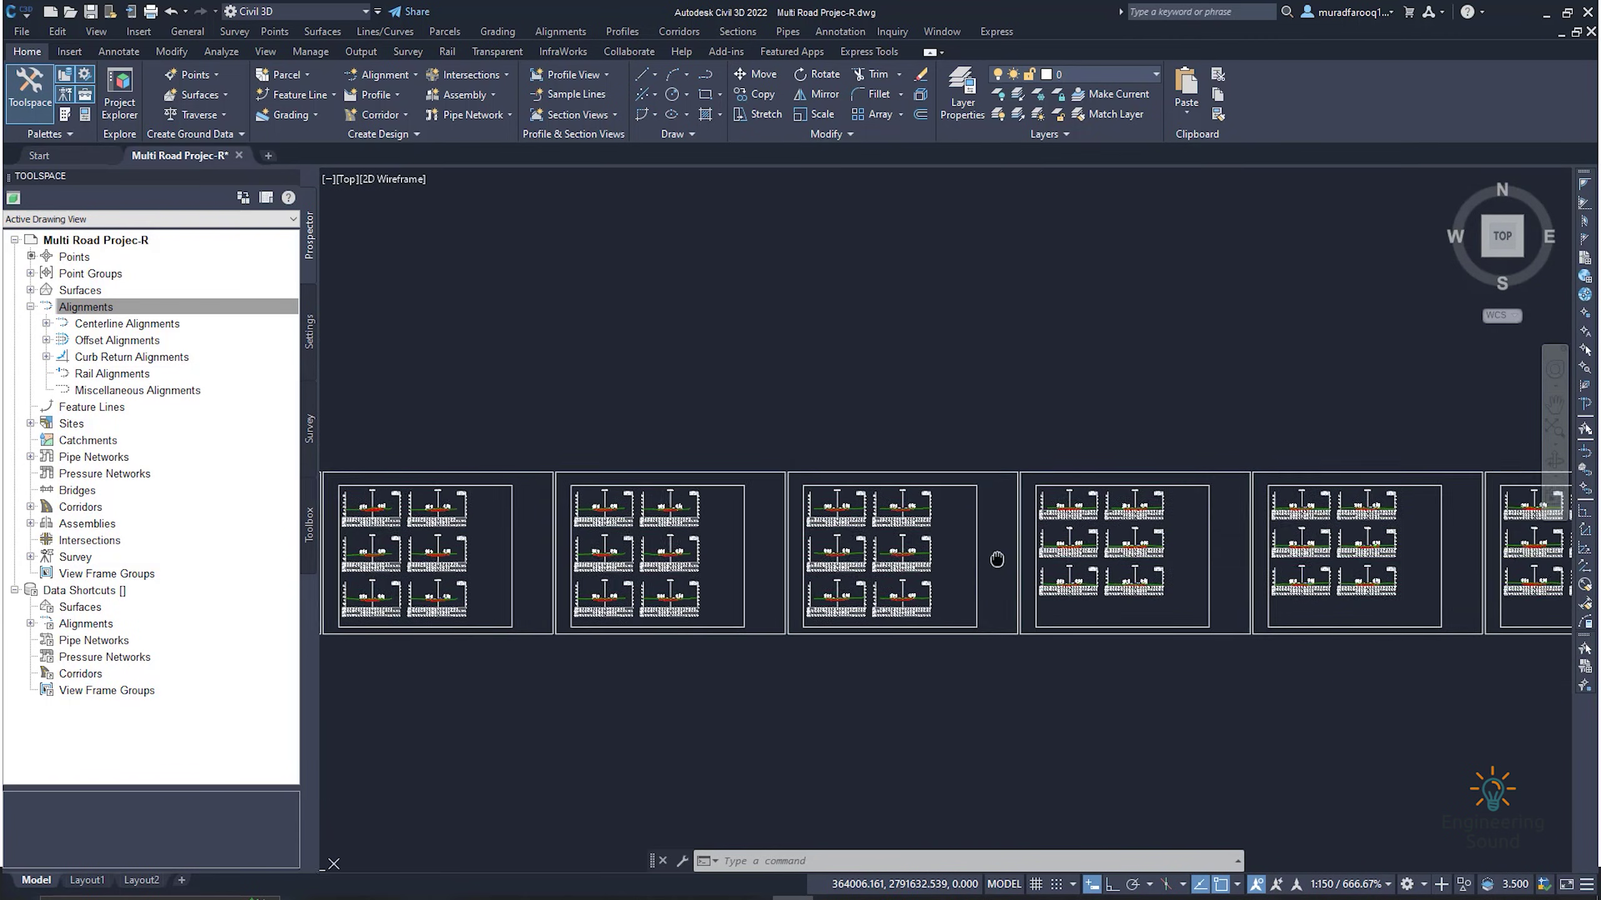
scroll(996, 522, "up", 4)
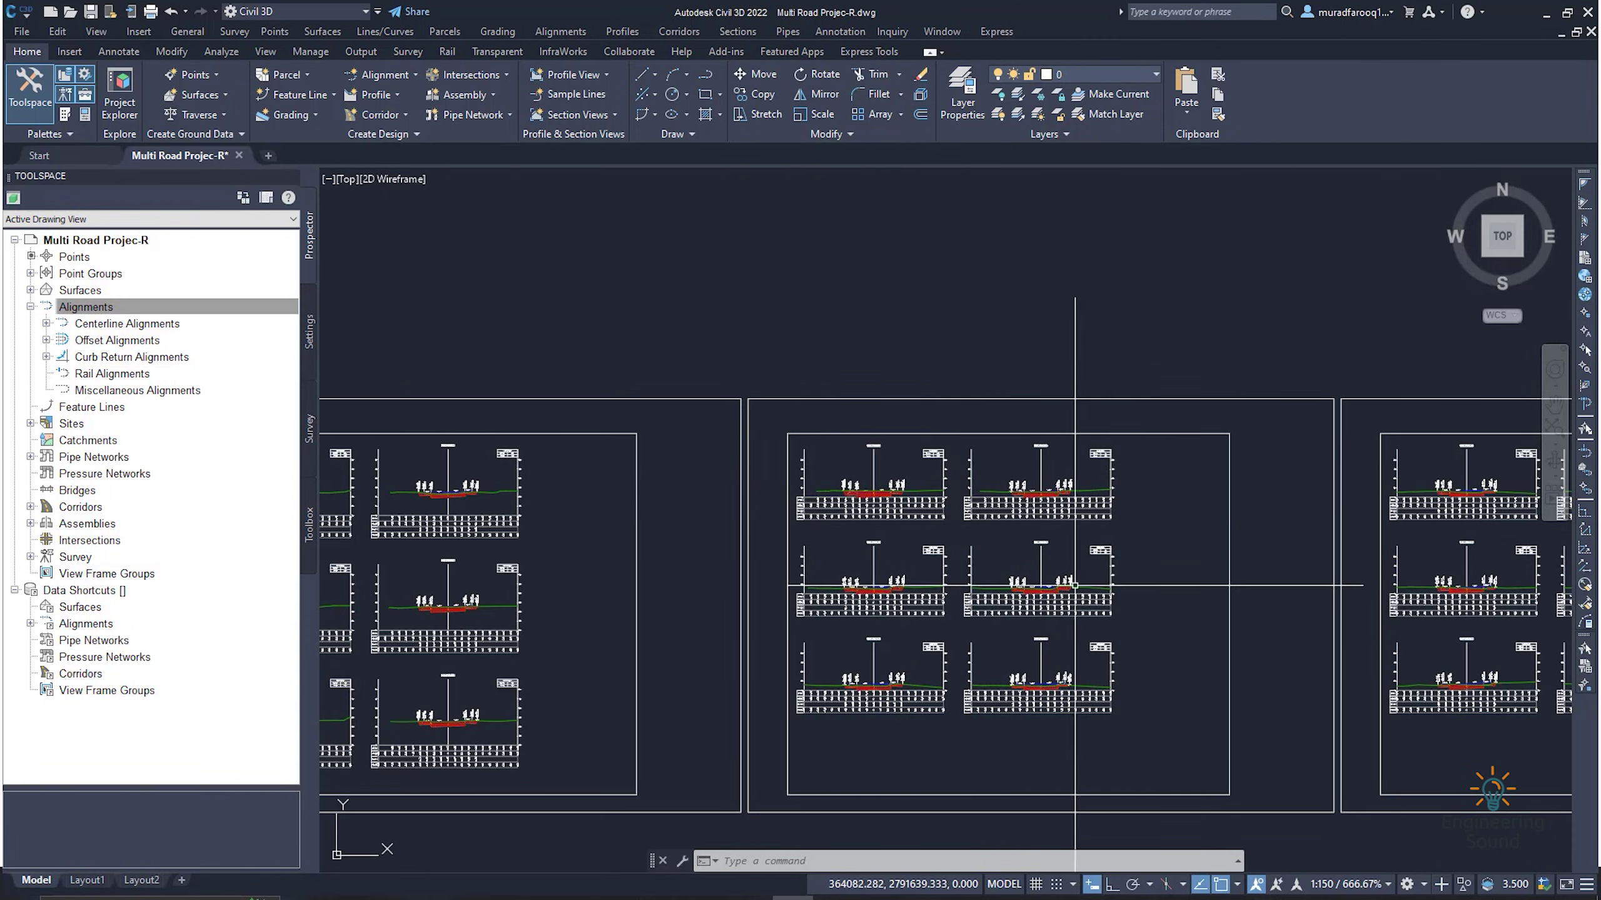
scroll(1098, 558, "down", 3)
scroll(876, 567, "down", 2)
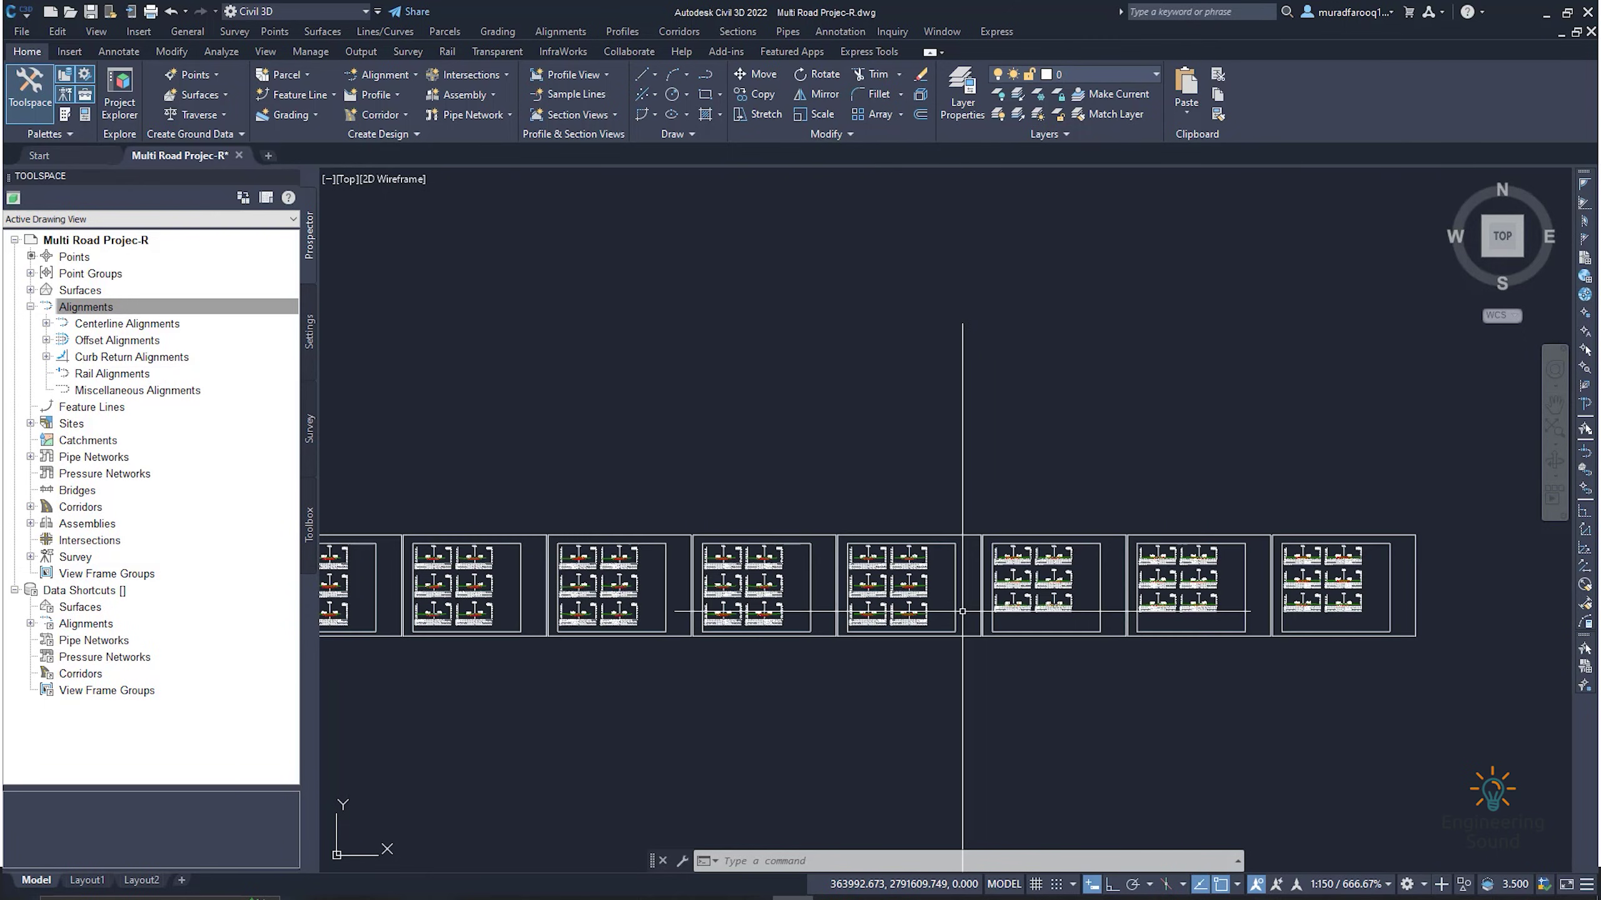
scroll(822, 529, "down", 4)
- Start creating multiple section views for the Road-3 alignment with the Road Section By SH section view style
scroll(767, 505, "up", 2)
scroll(767, 505, "up", 6)
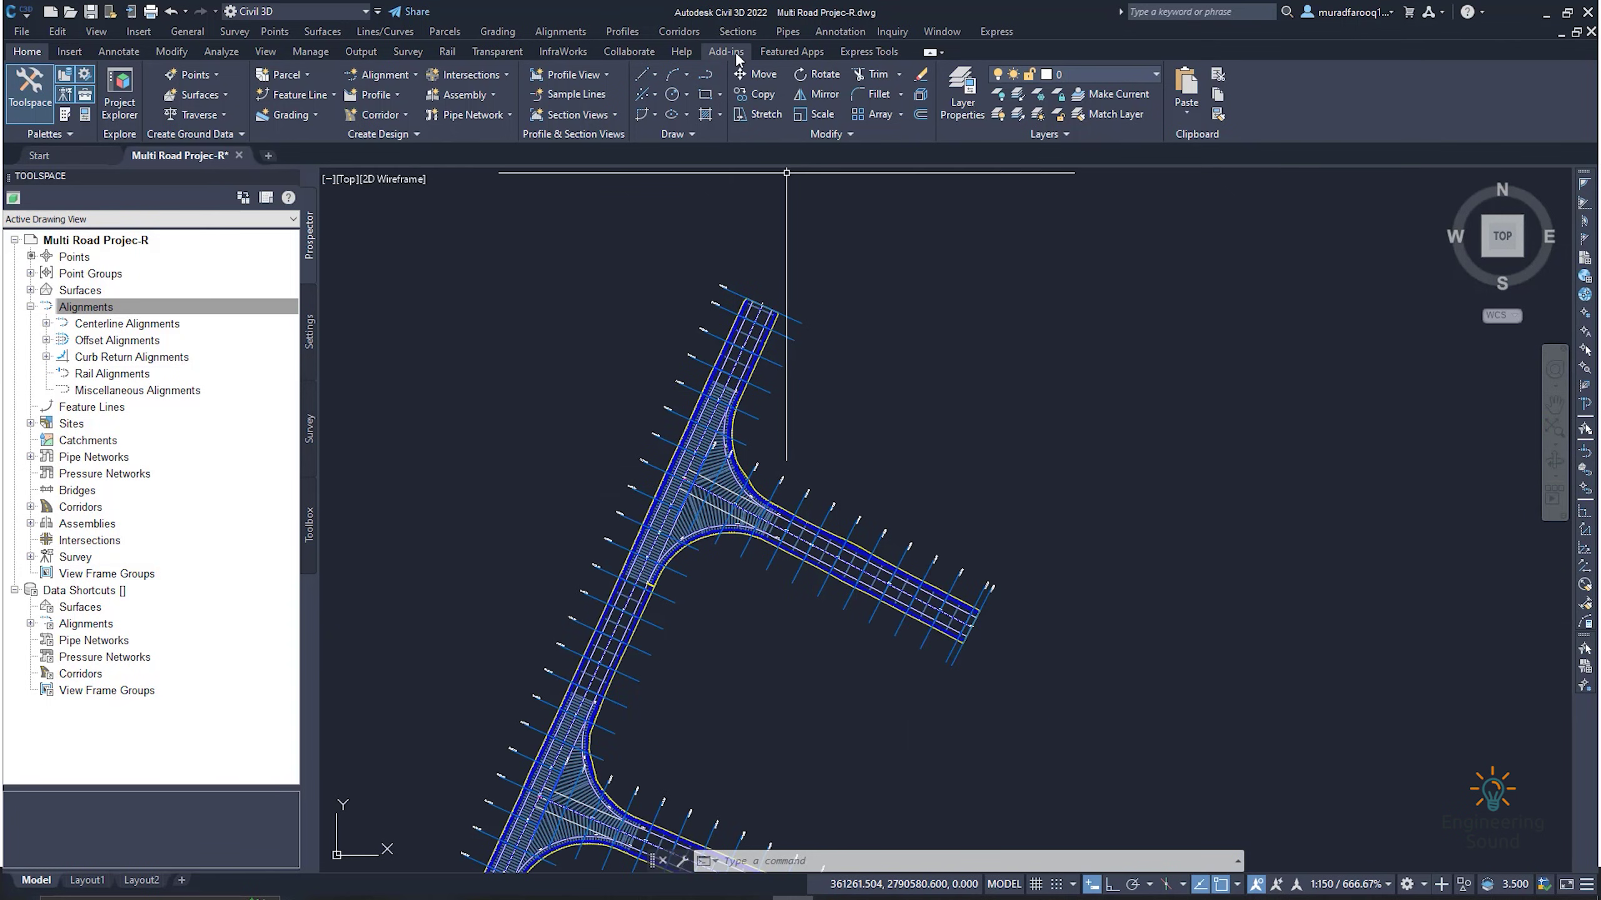
left_click(578, 115)
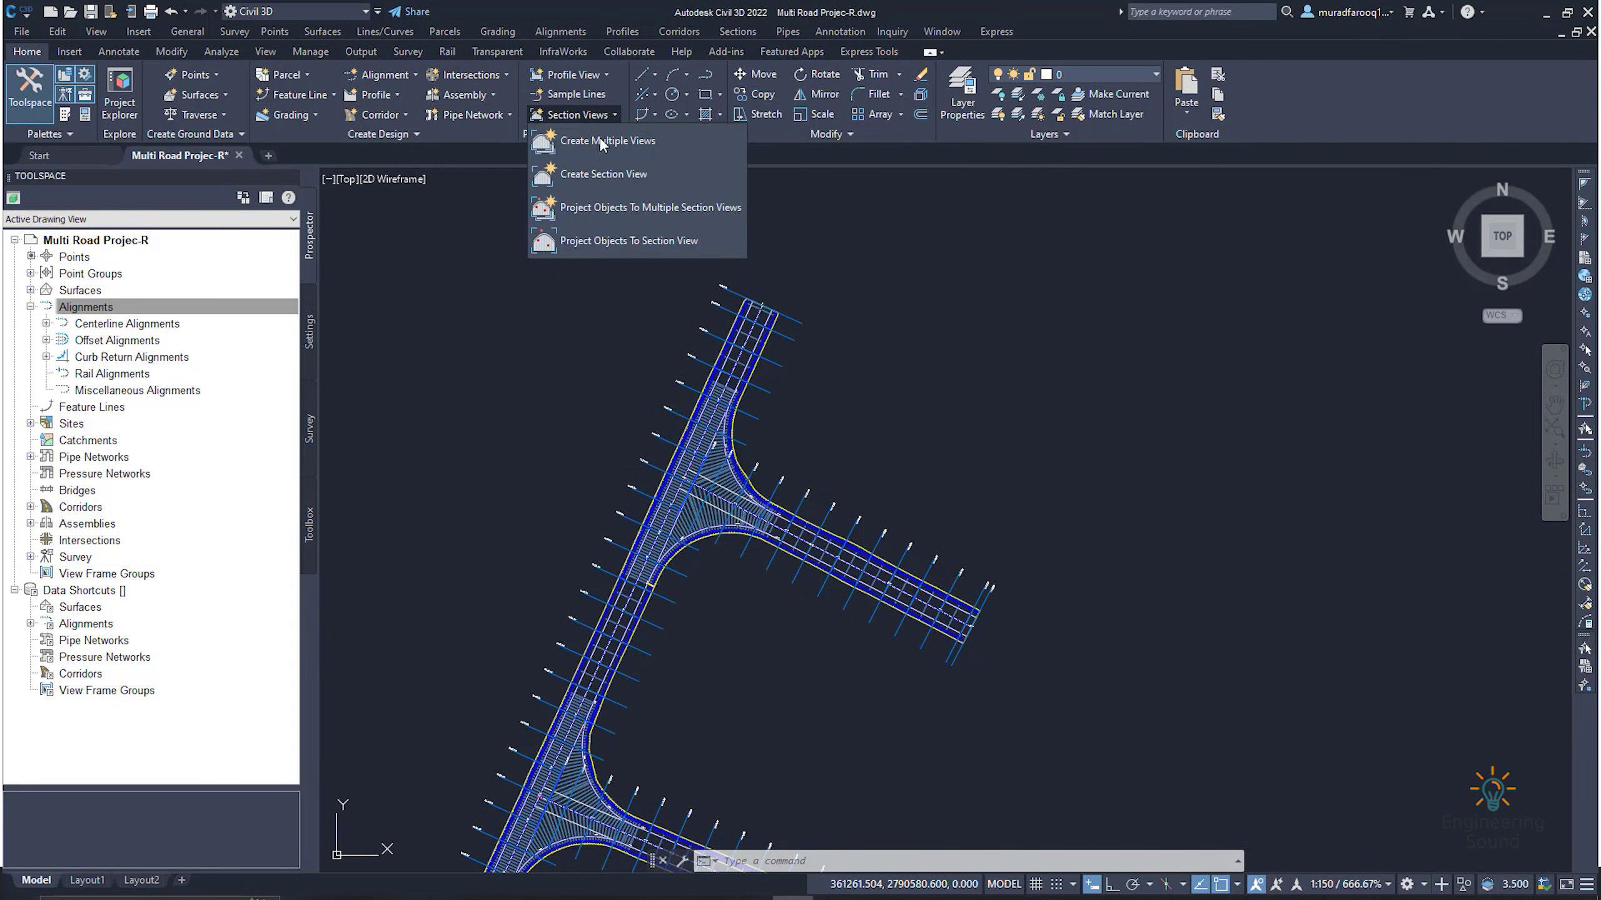
left_click(596, 139)
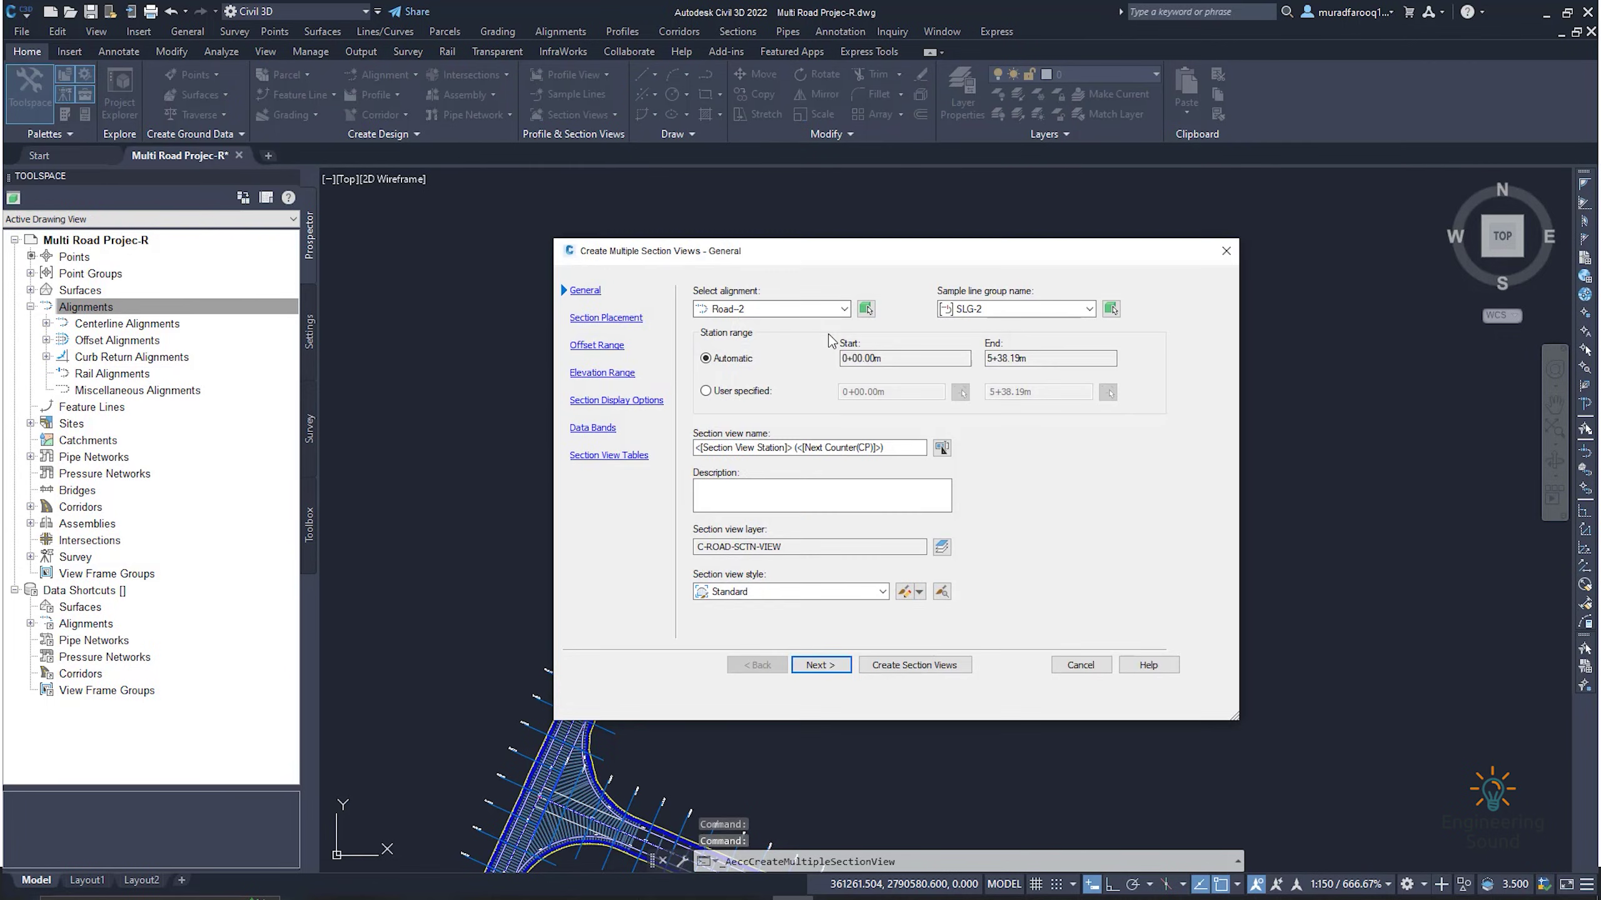
left_click(800, 309)
left_click(757, 352)
left_click(806, 595)
left_click(756, 611)
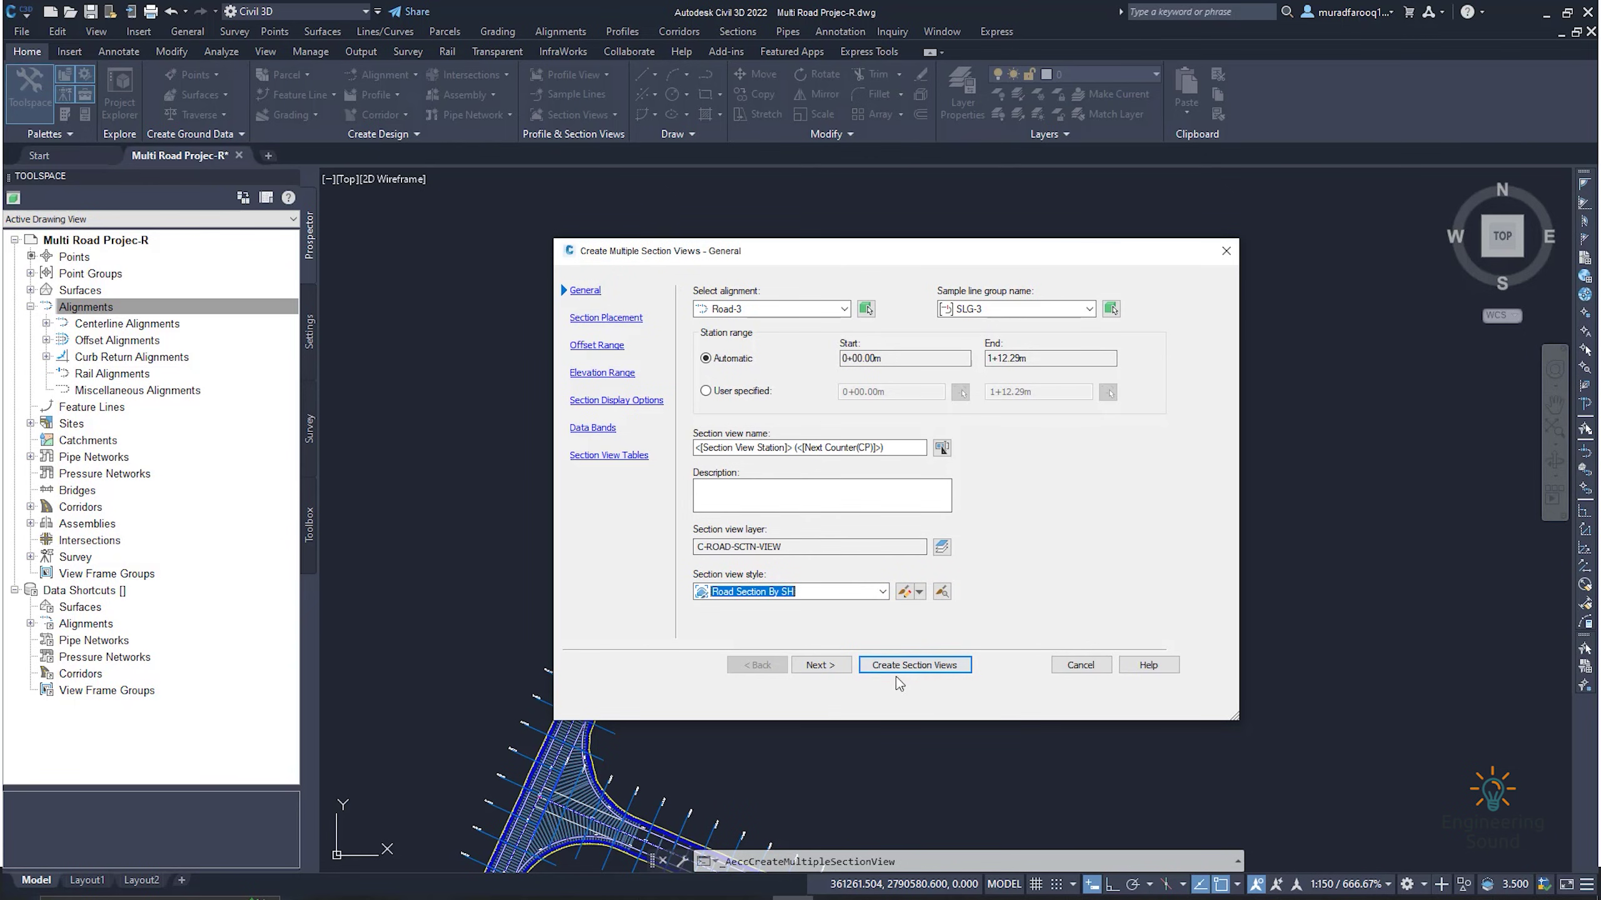
- Set the group plot style to Standard for the section placement and check the template's available sheet layouts without changing the selection
left_click(819, 665)
left_click(830, 442)
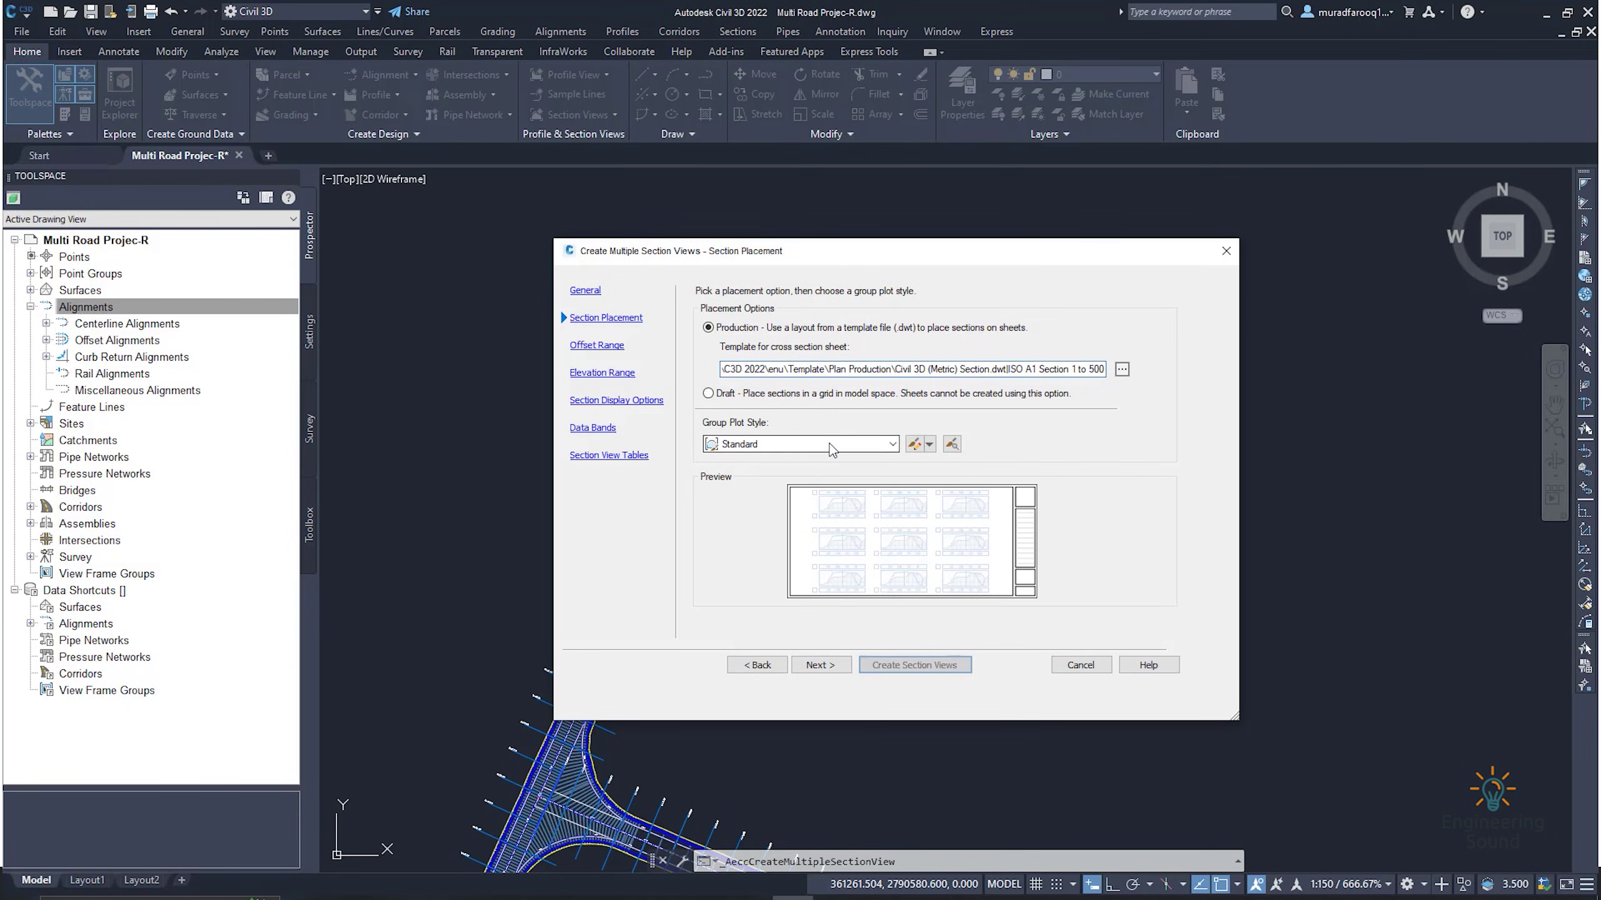
left_click(829, 443)
left_click(783, 446)
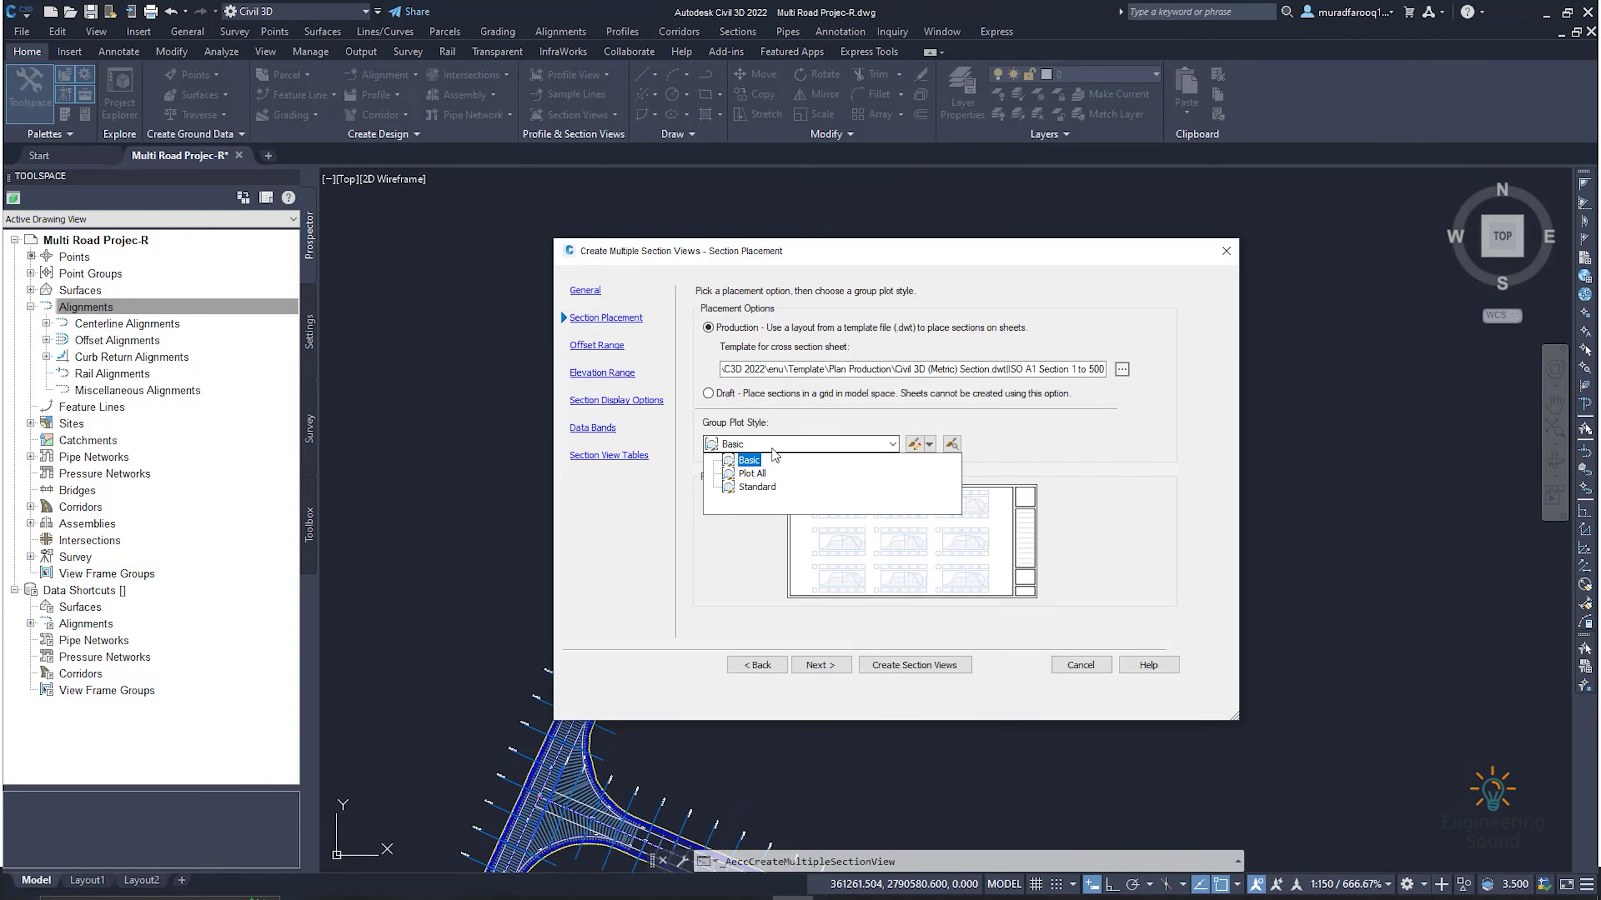
left_click(756, 486)
left_click(827, 667)
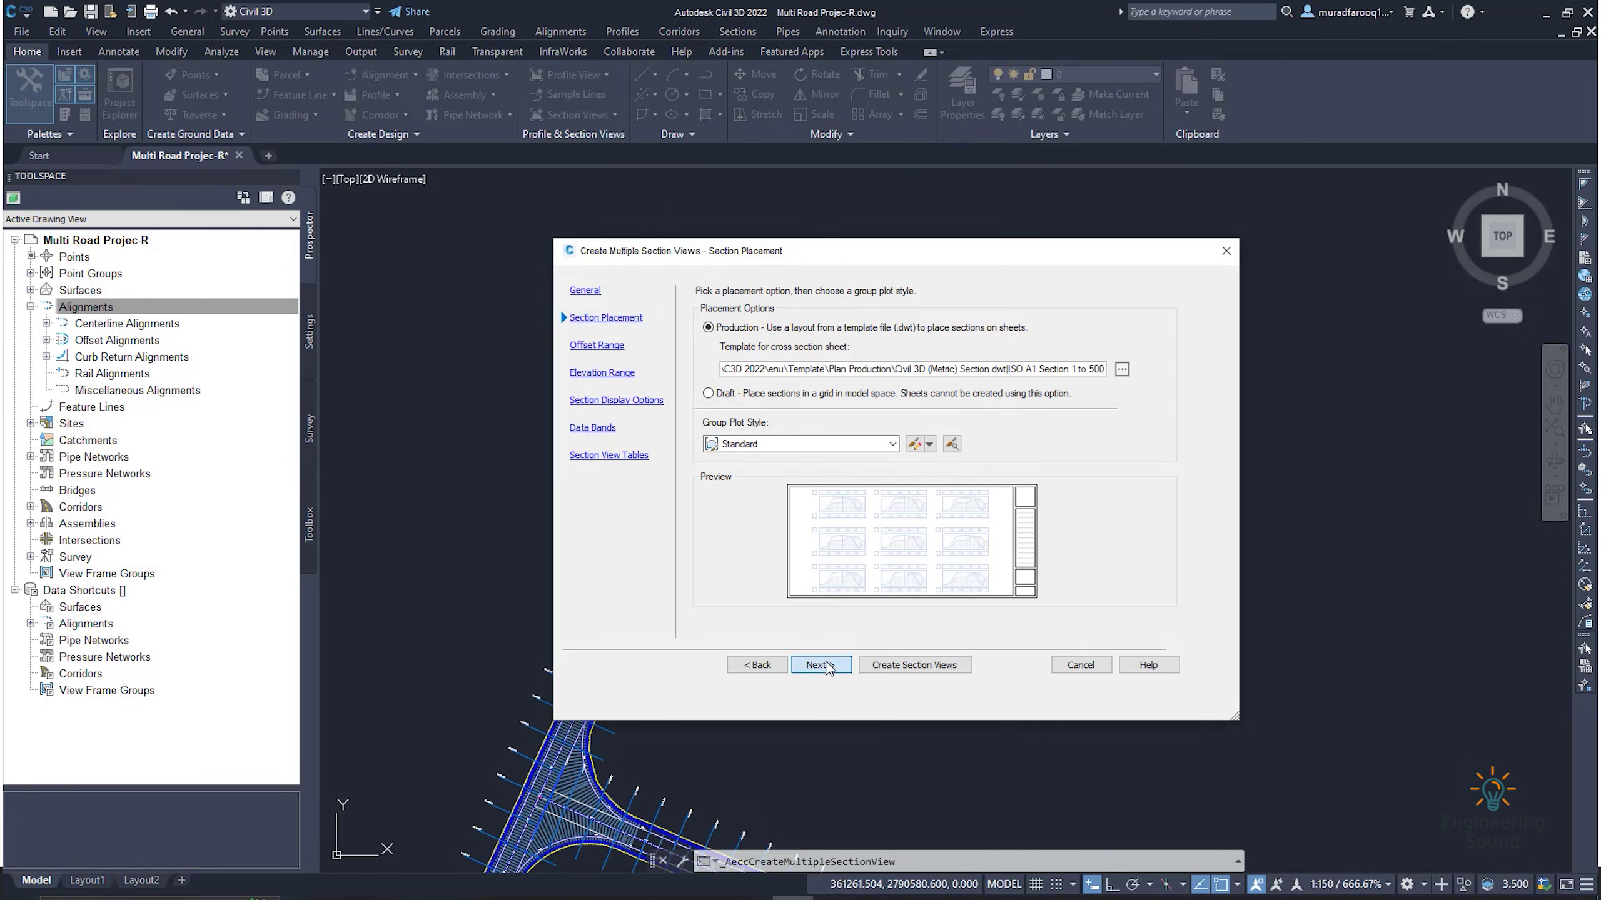
left_click(1122, 369)
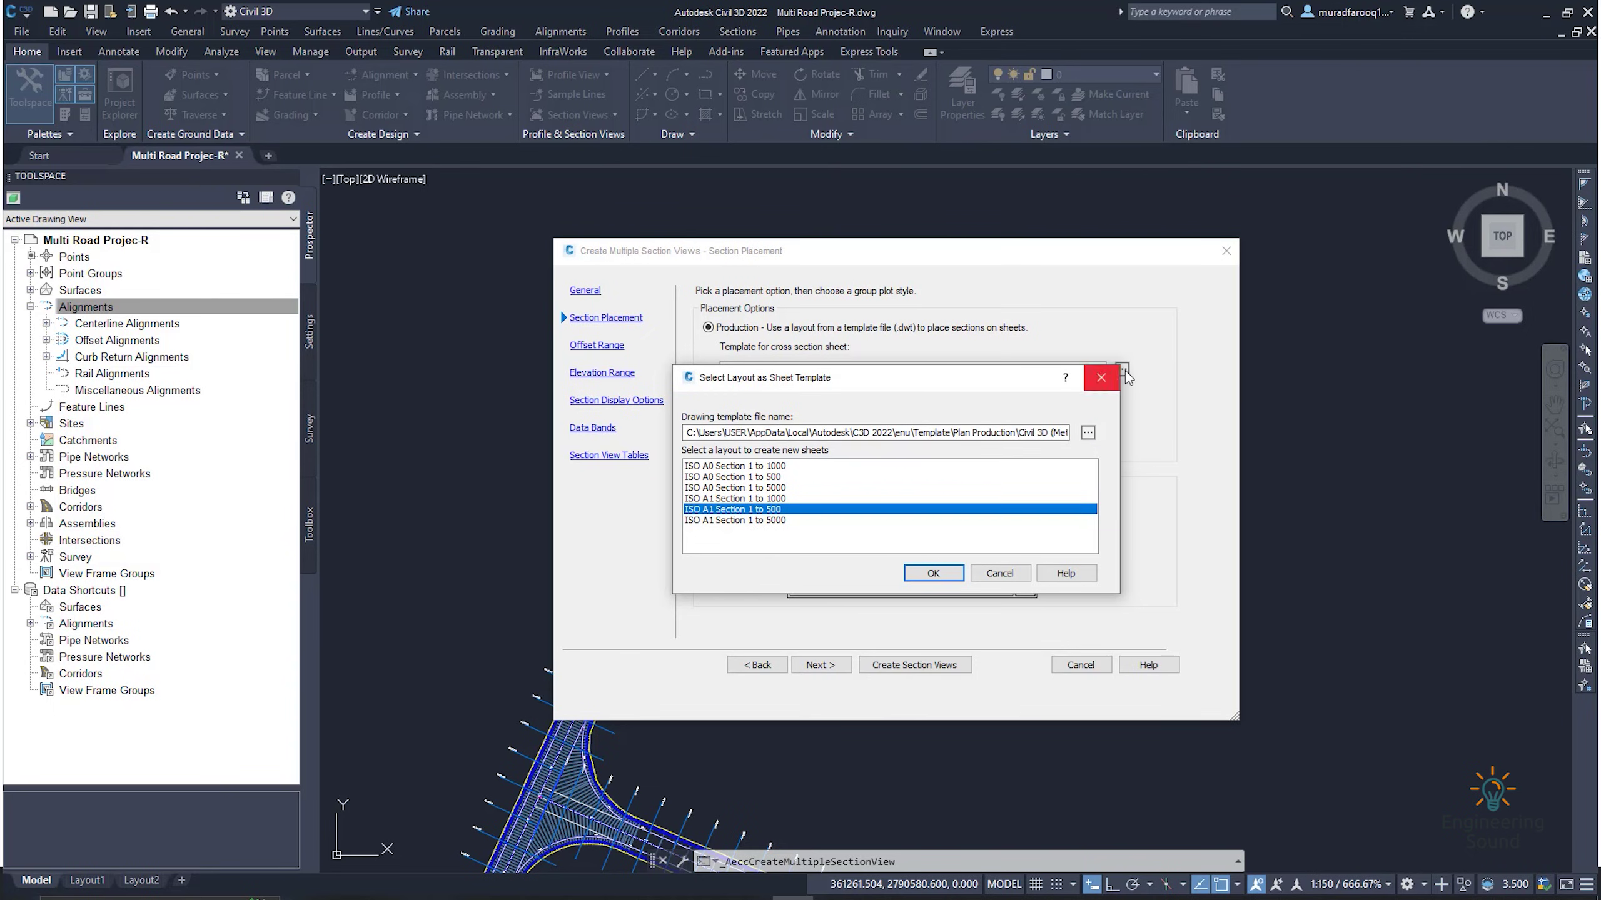
left_click(1098, 386)
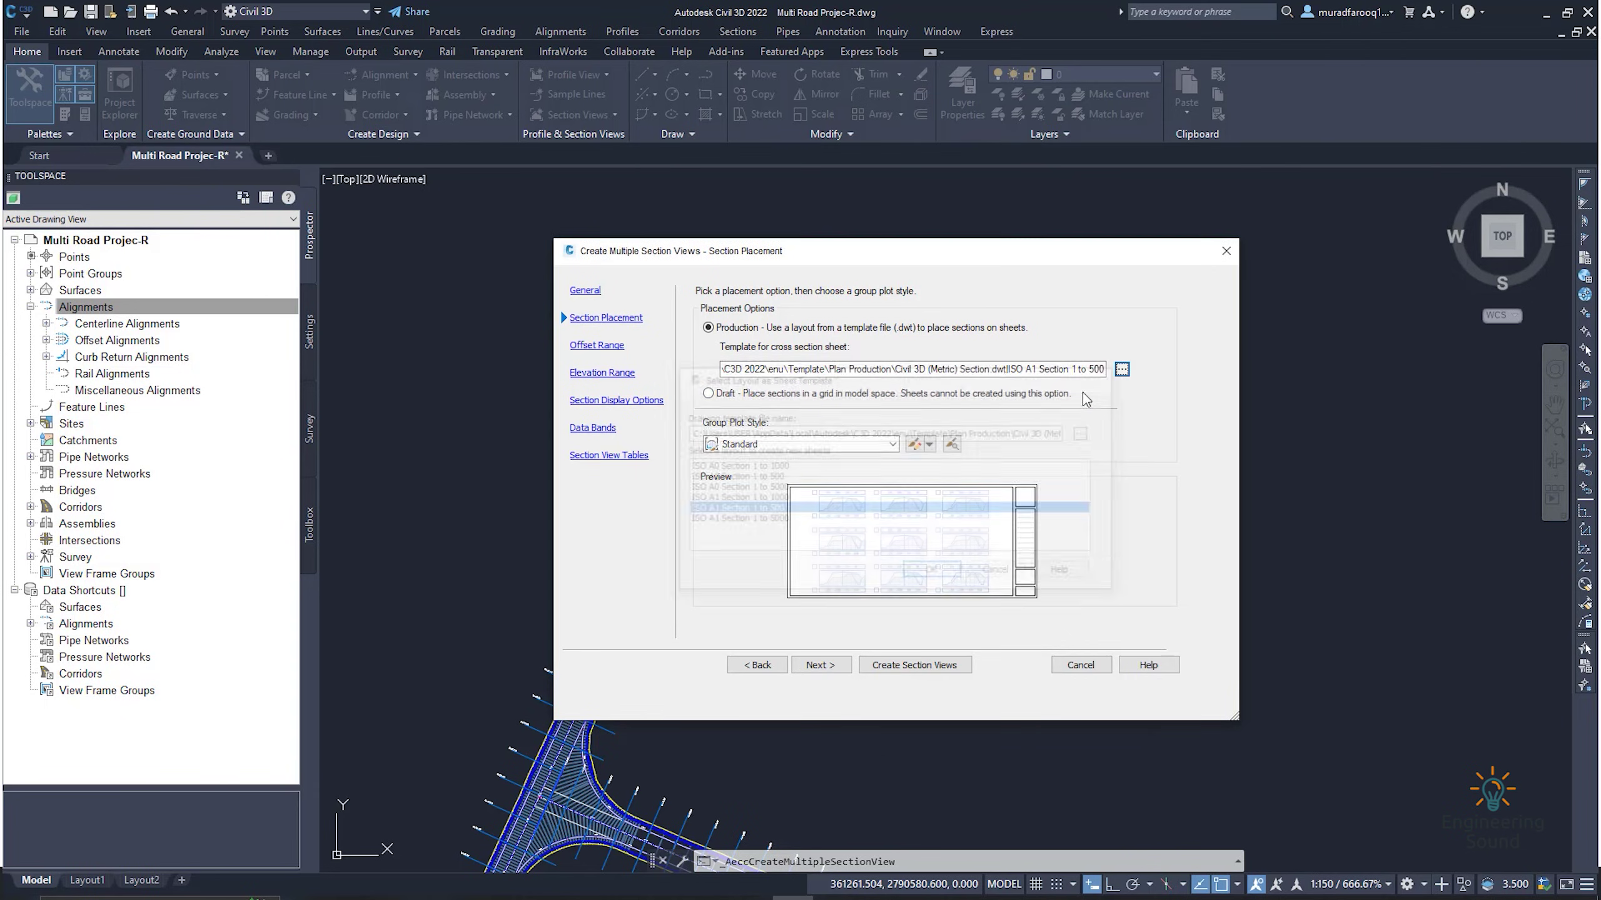
- Review the array and display settings of the Standard group plot style
left_click(914, 445)
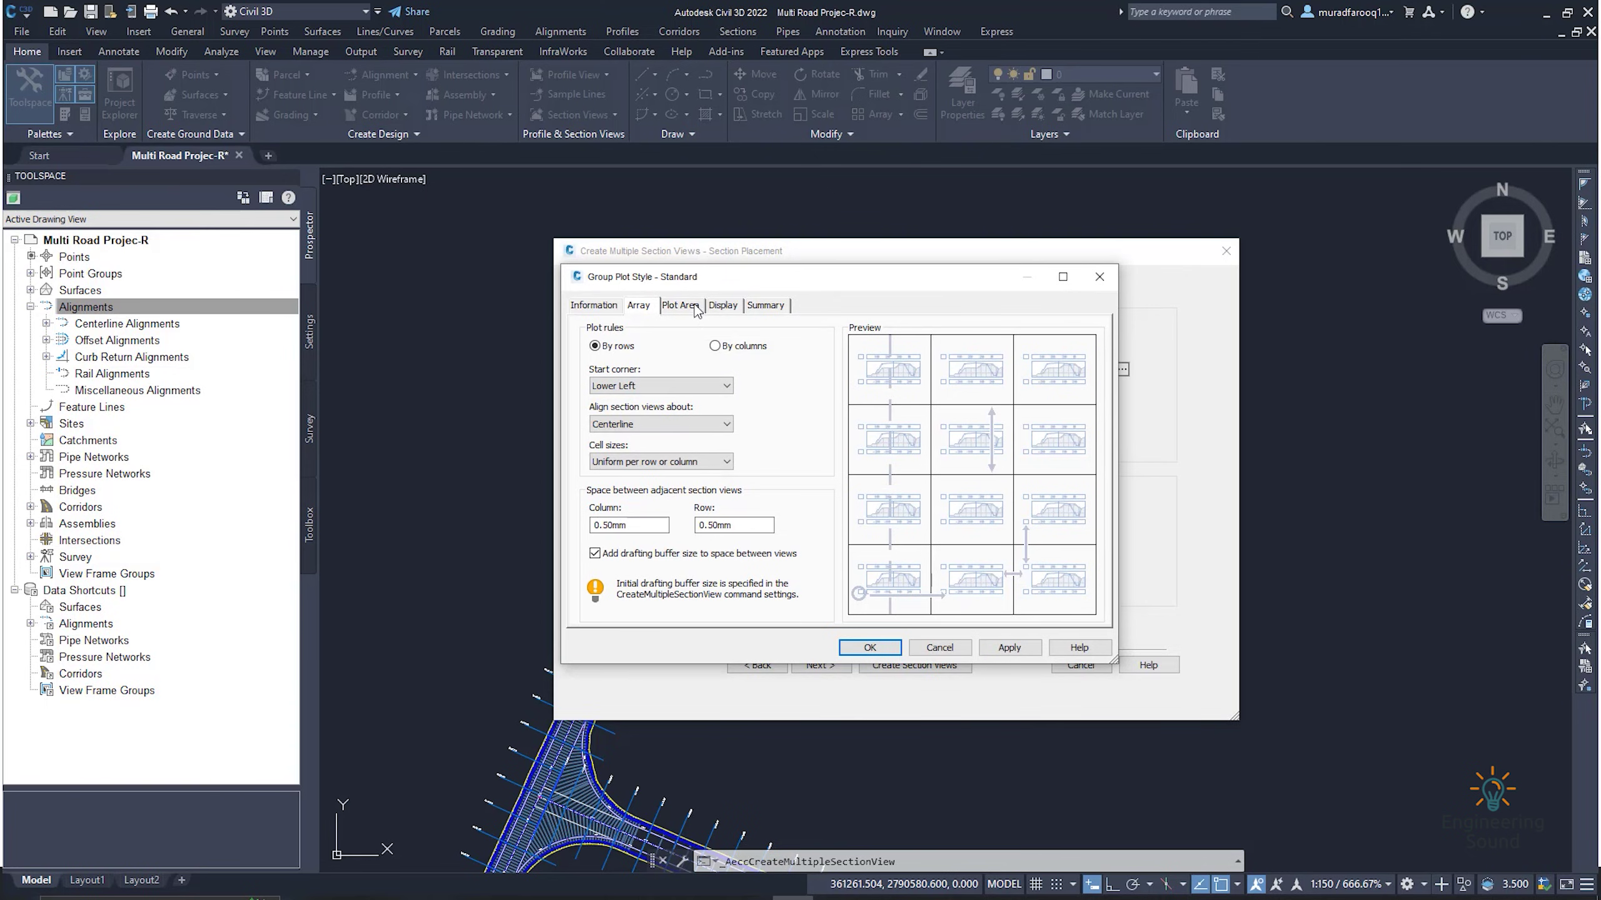
left_click(722, 305)
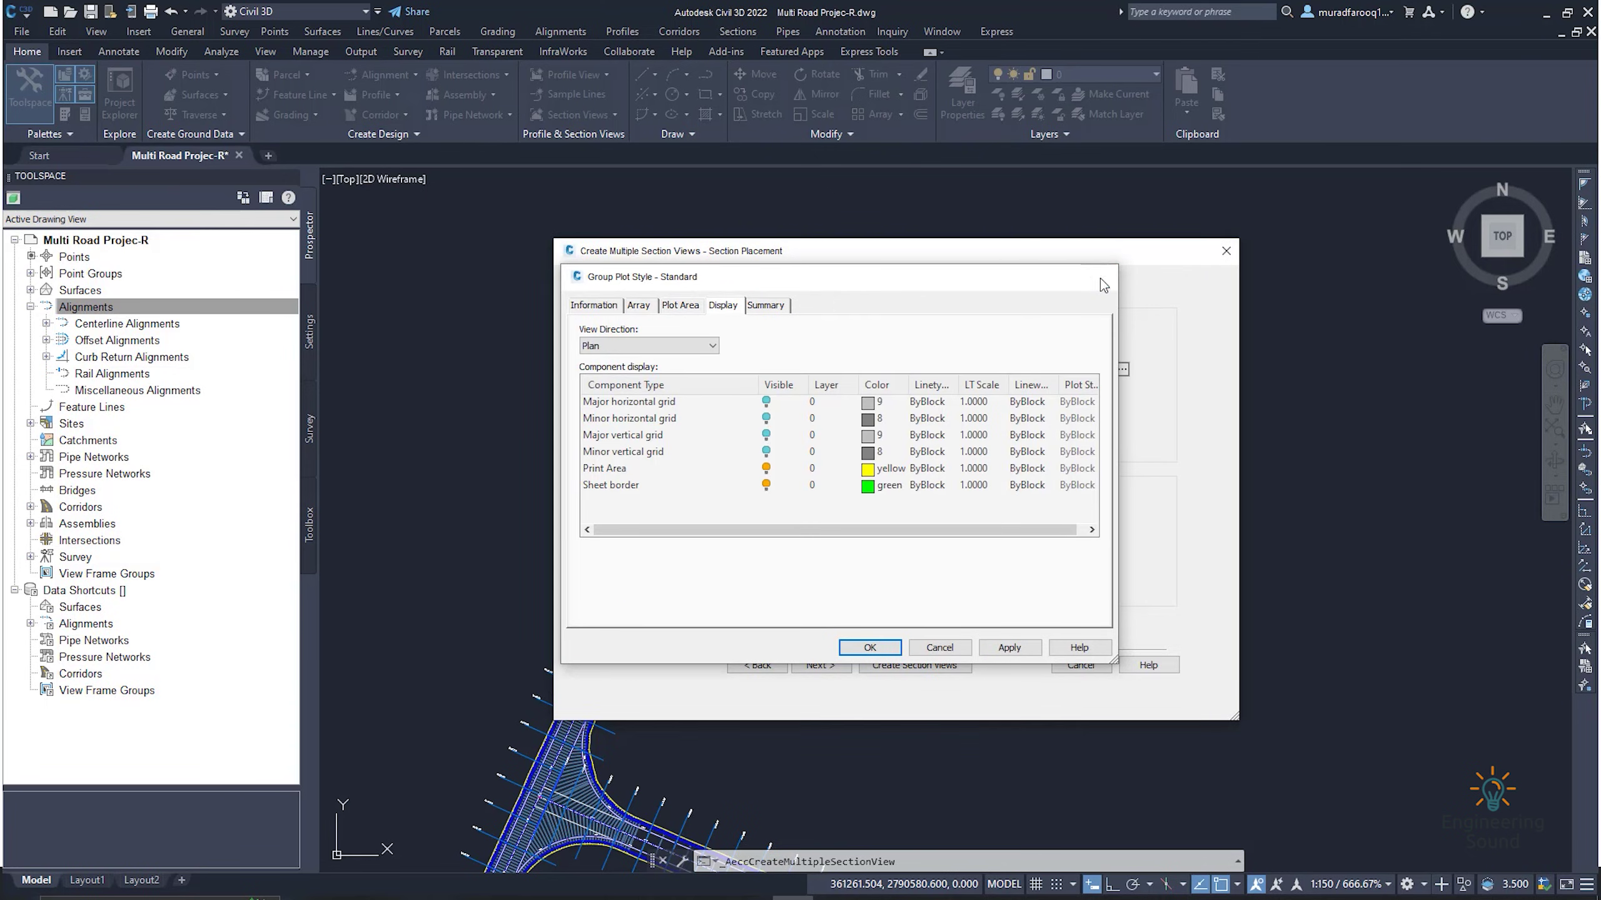
left_click(1099, 277)
- Keep the automatic offset and elevation ranges and set the Corridor -1 section's code set style to All Codes with No Shading
left_click(819, 663)
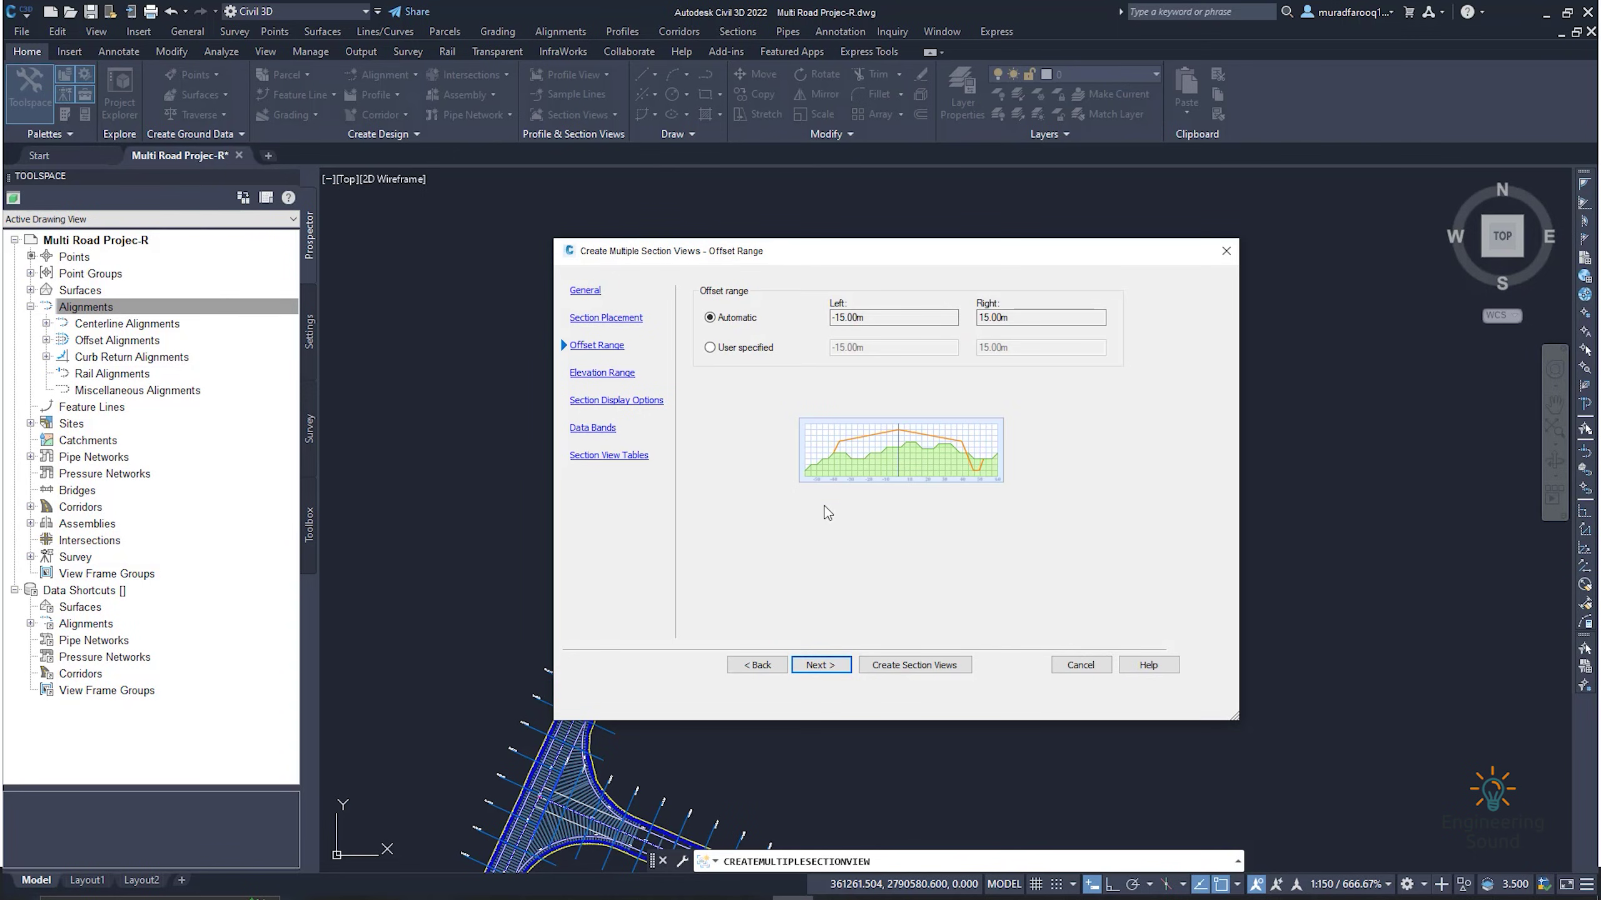
left_click(821, 665)
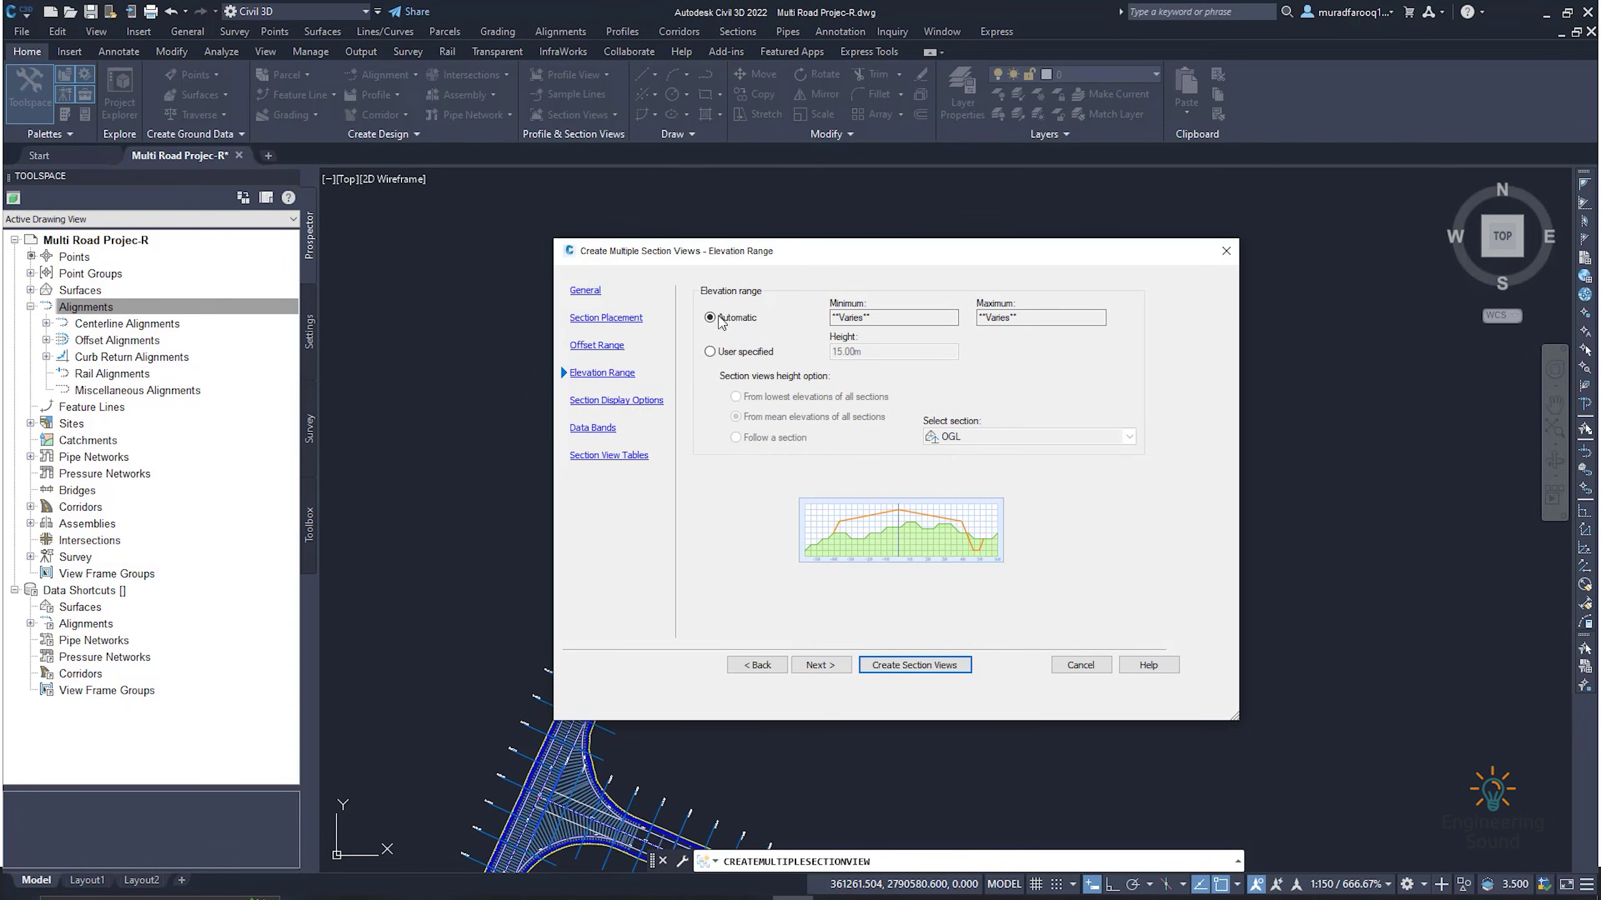
left_click(820, 666)
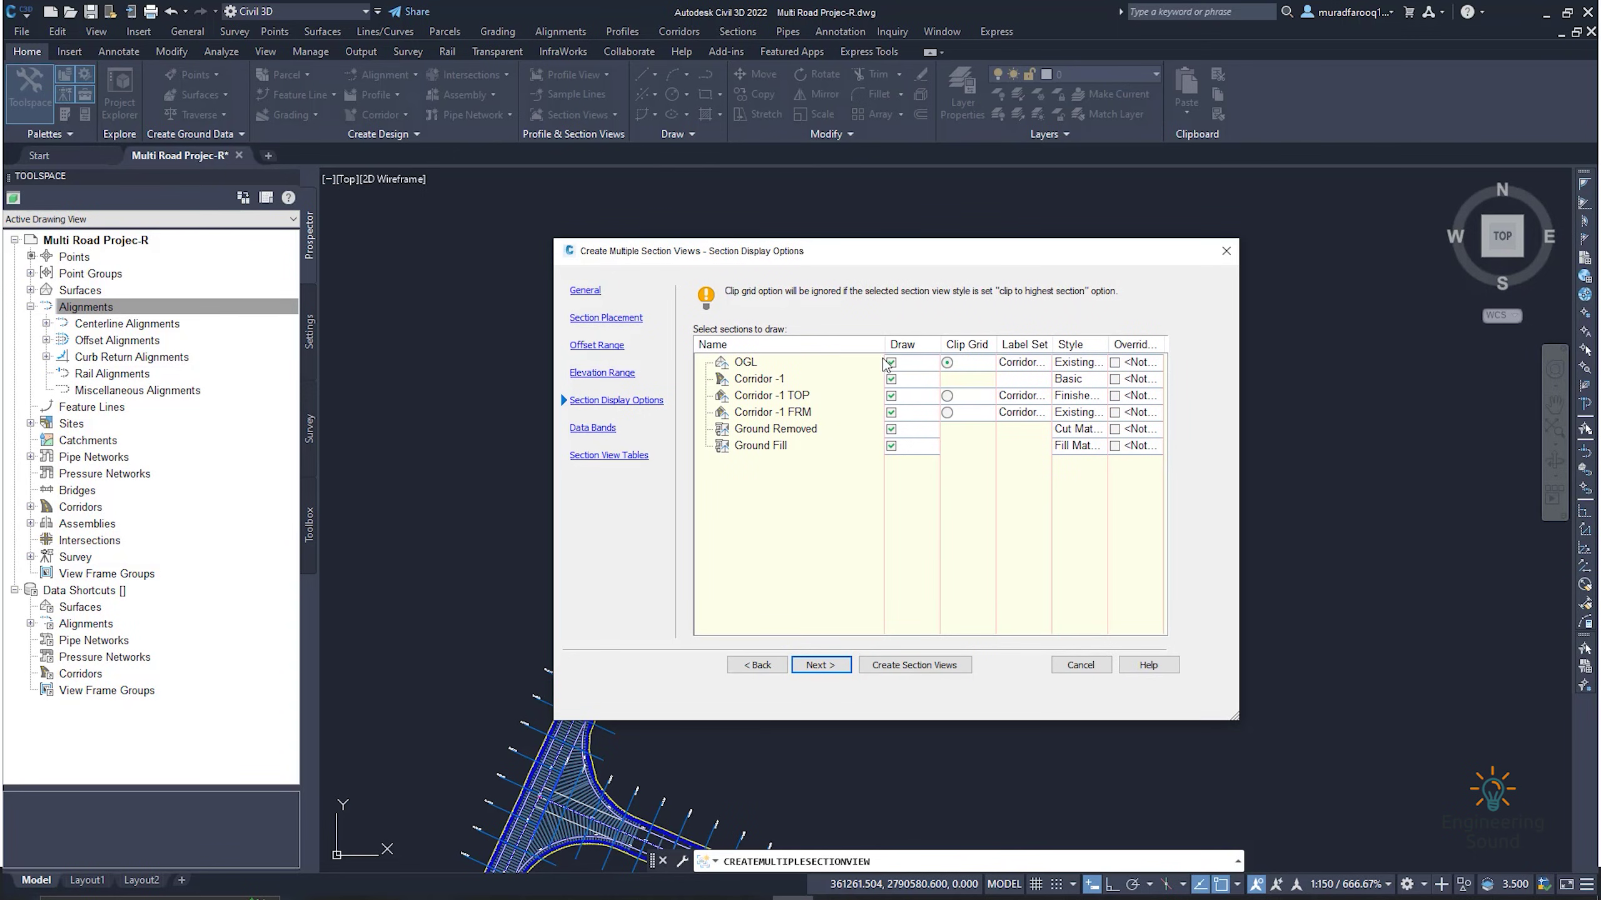
left_click(1087, 380)
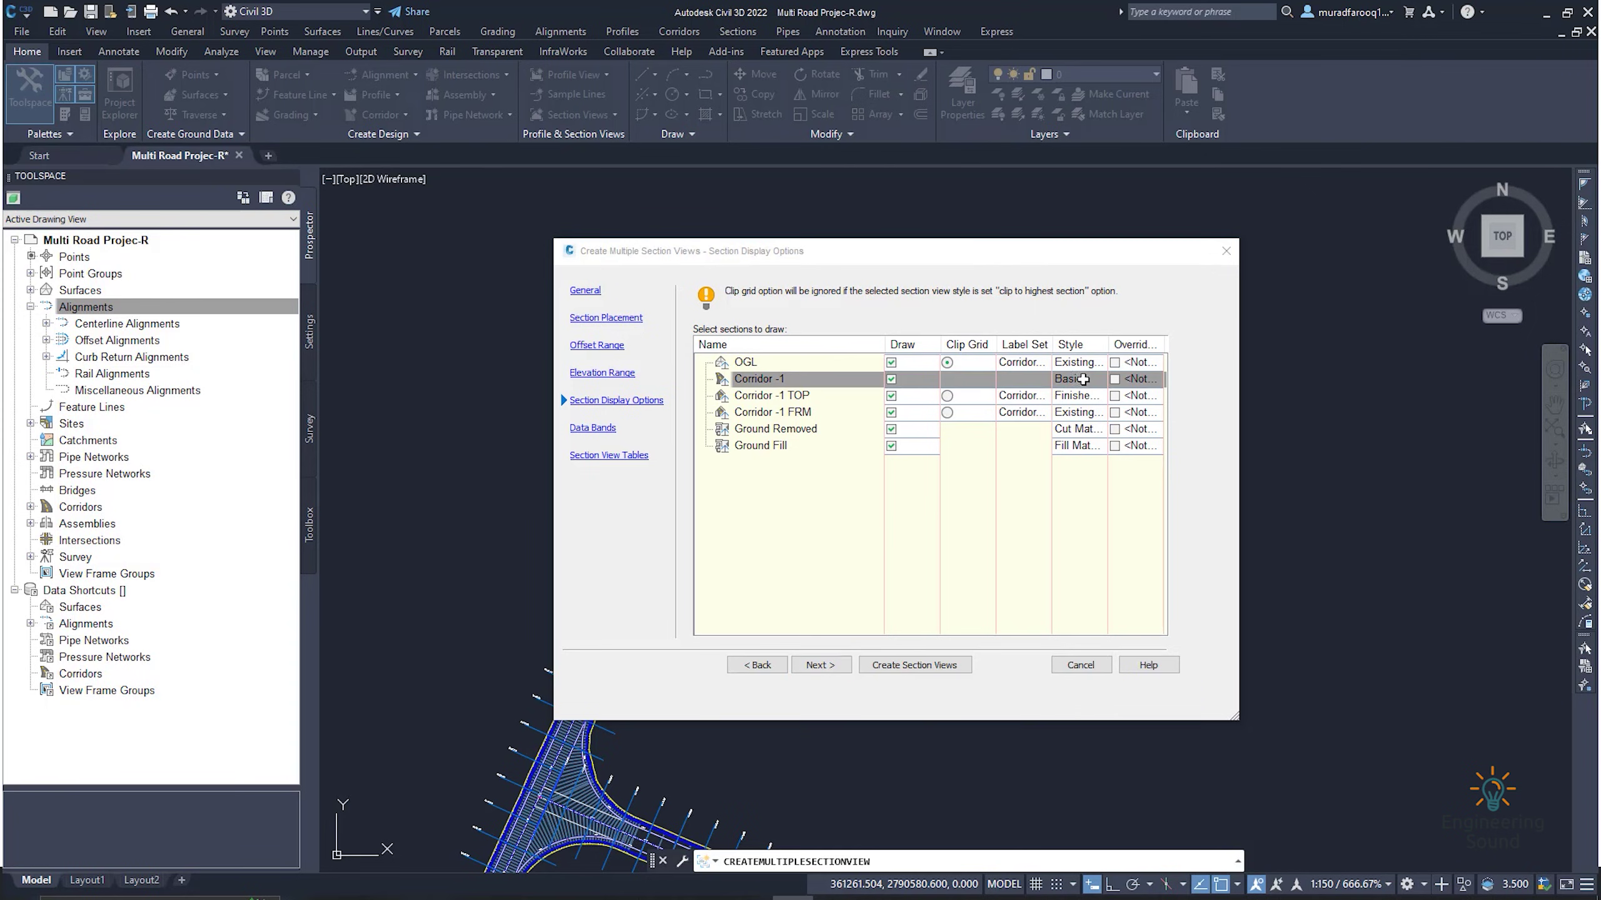
left_click(717, 492)
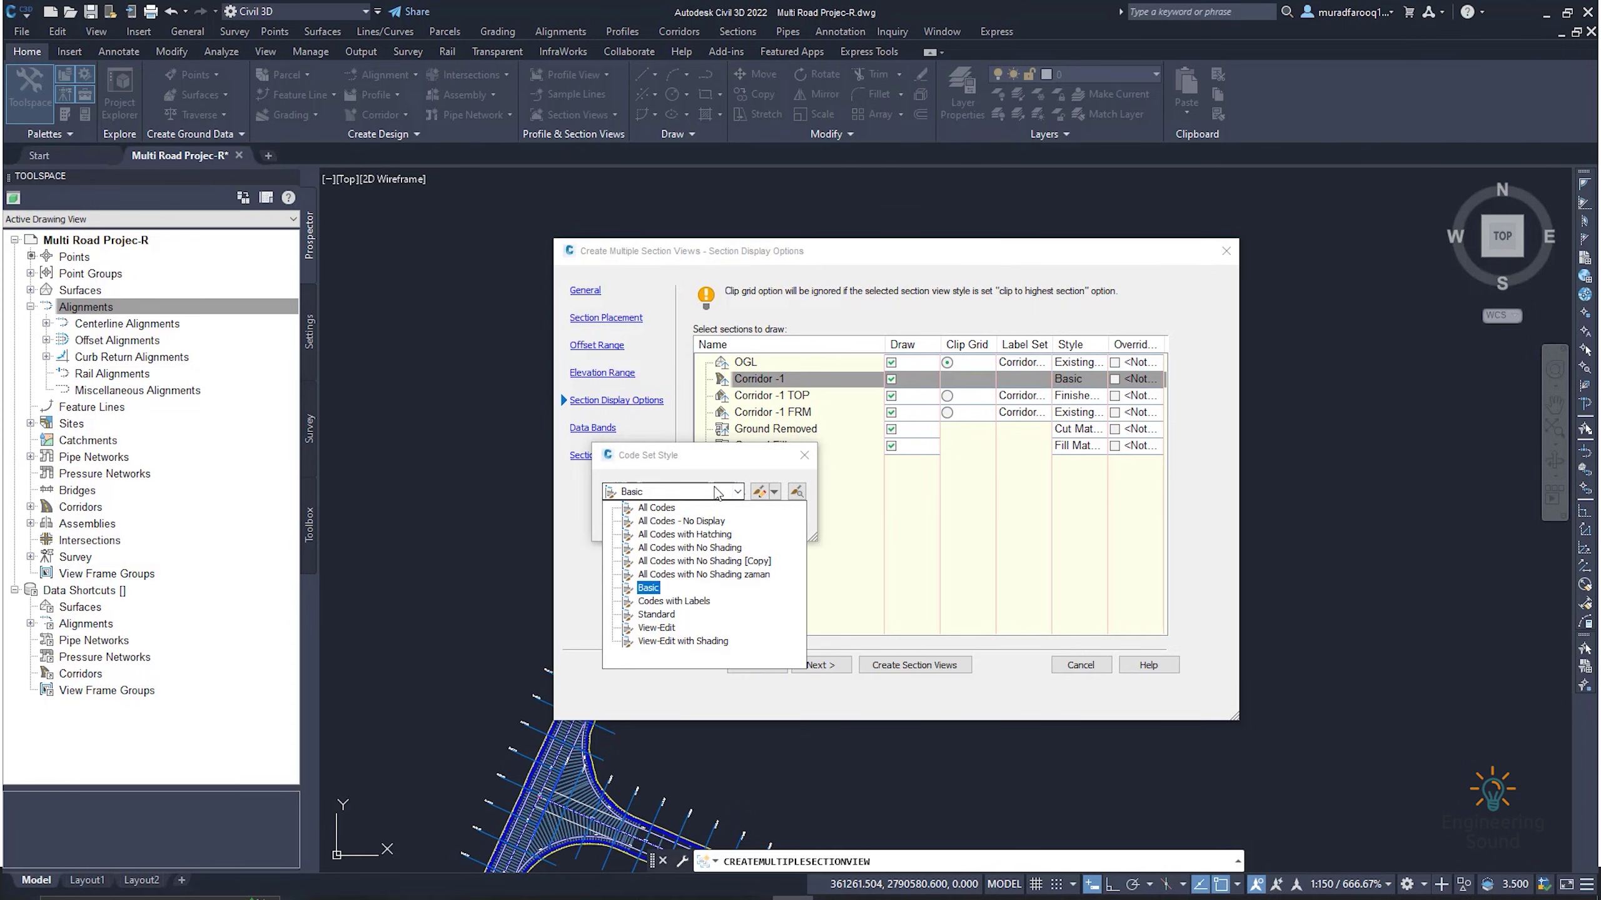
left_click(681, 547)
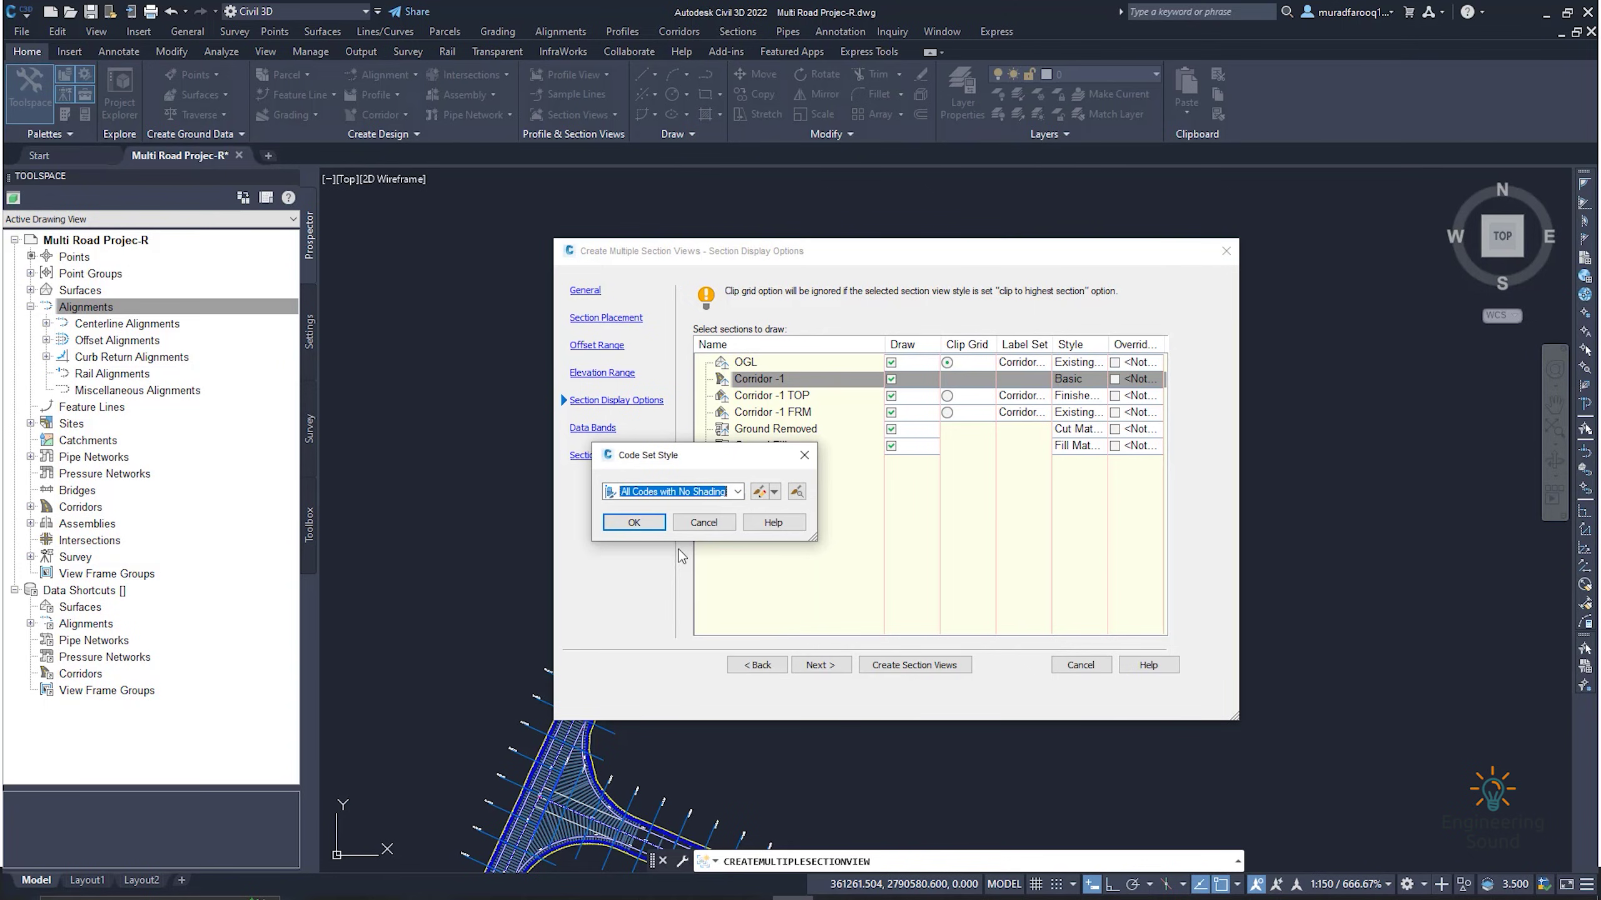
left_click(642, 521)
- Use New Section View Band Set - 1 for the section views' data bands
left_click(820, 664)
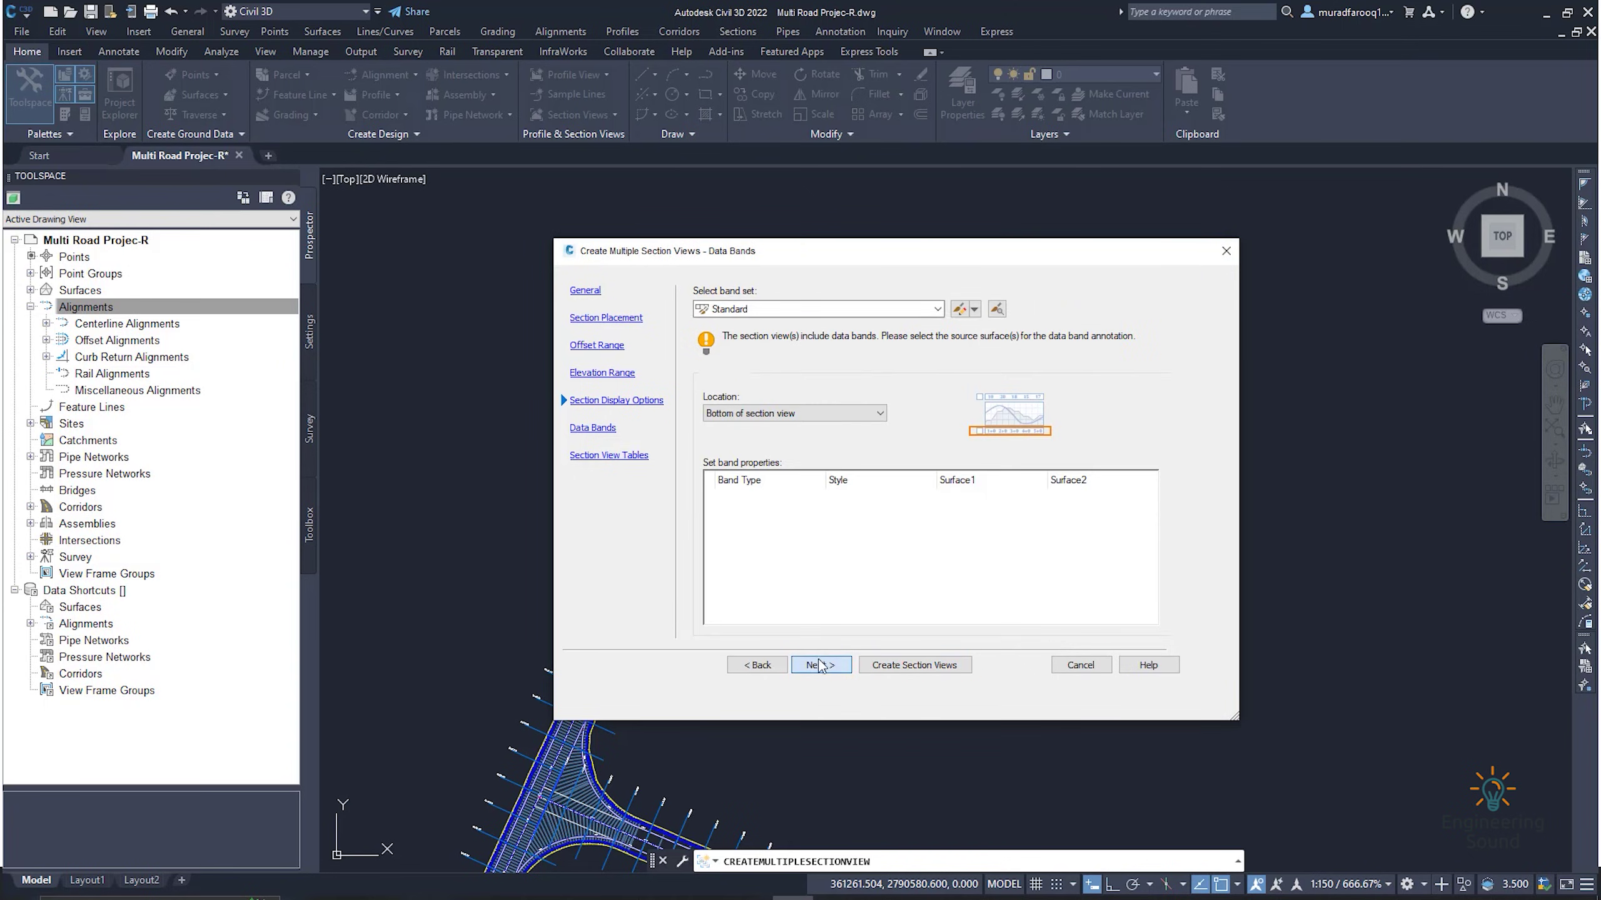
left_click(885, 310)
left_click(813, 362)
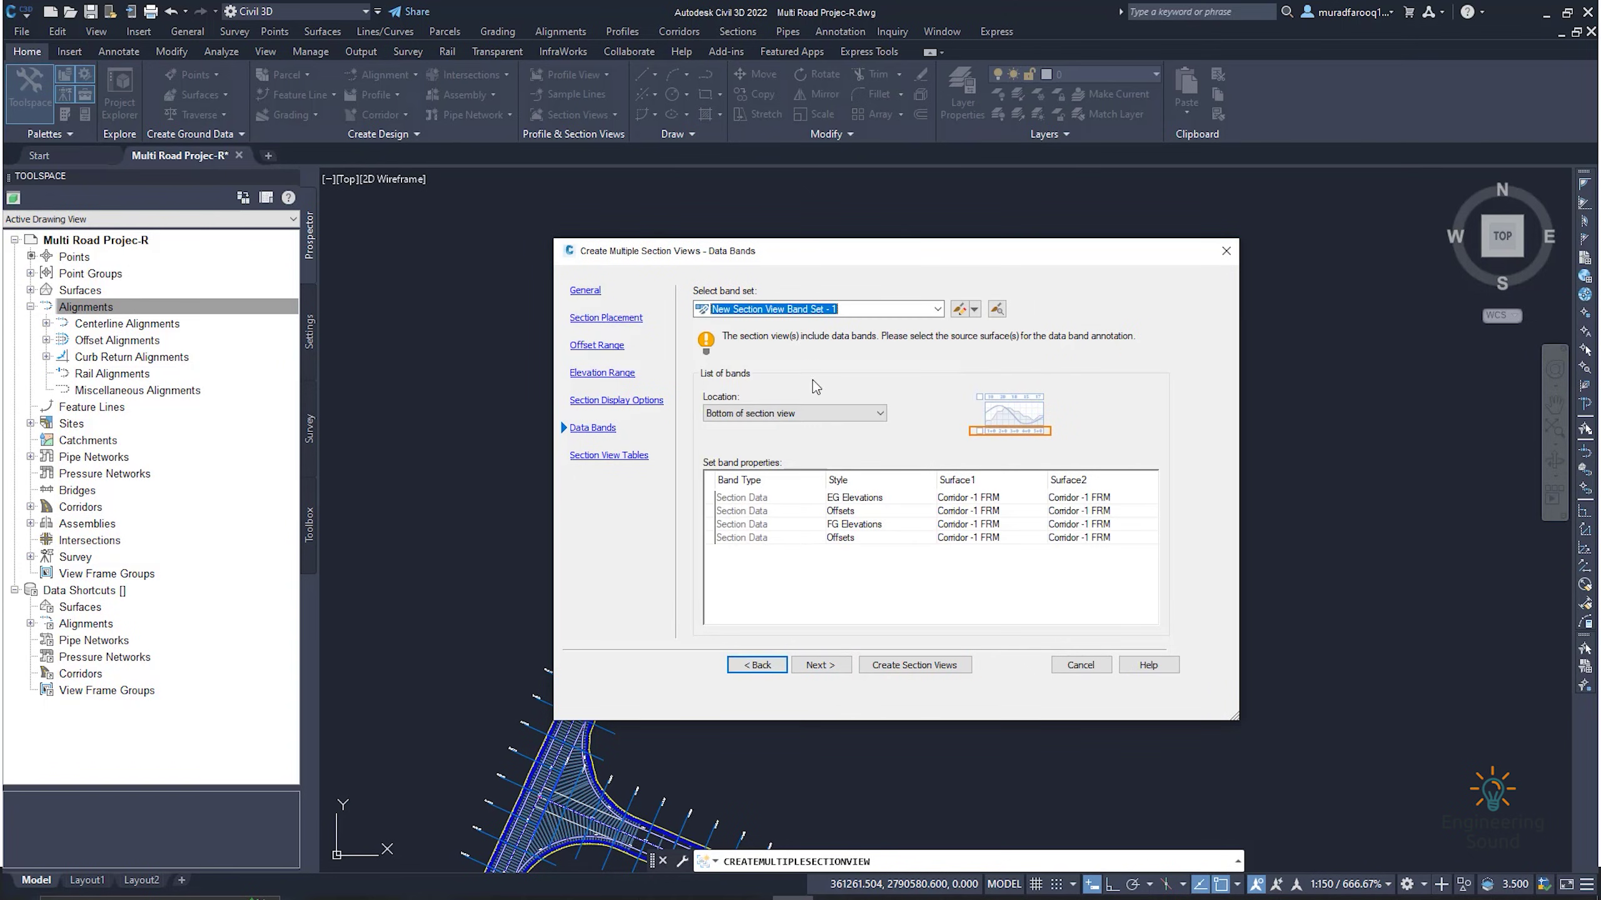
left_click(819, 666)
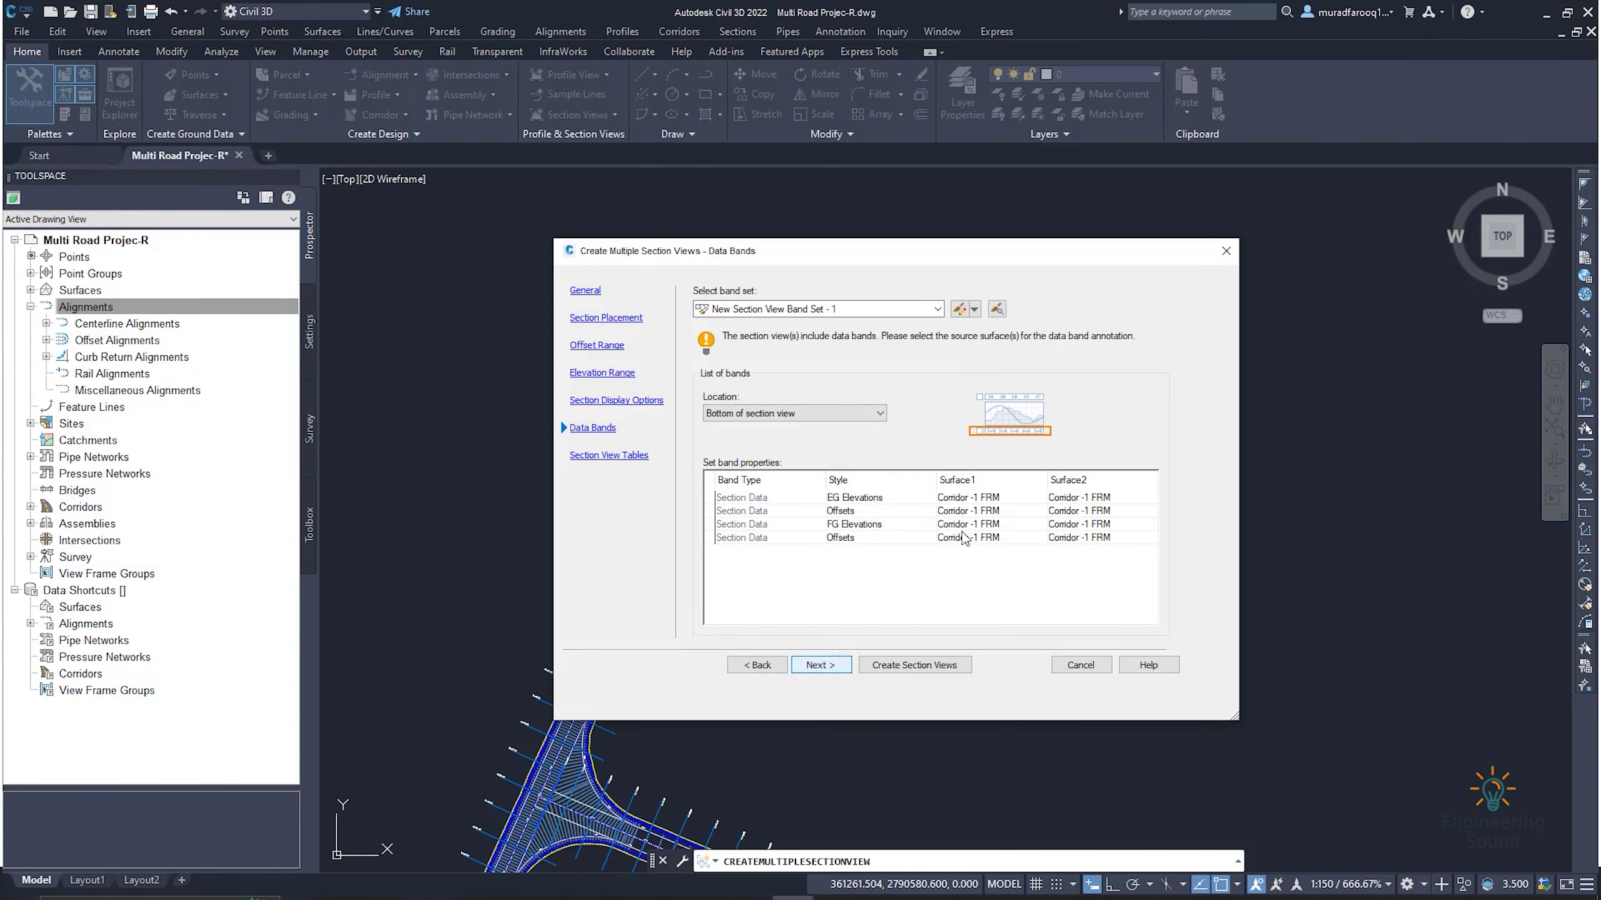
- Set Surface1 and Surface2 to OGL for the EG Elevations band and the Offsets band directly below it
left_click(971, 498)
left_click(971, 498)
left_click(970, 498)
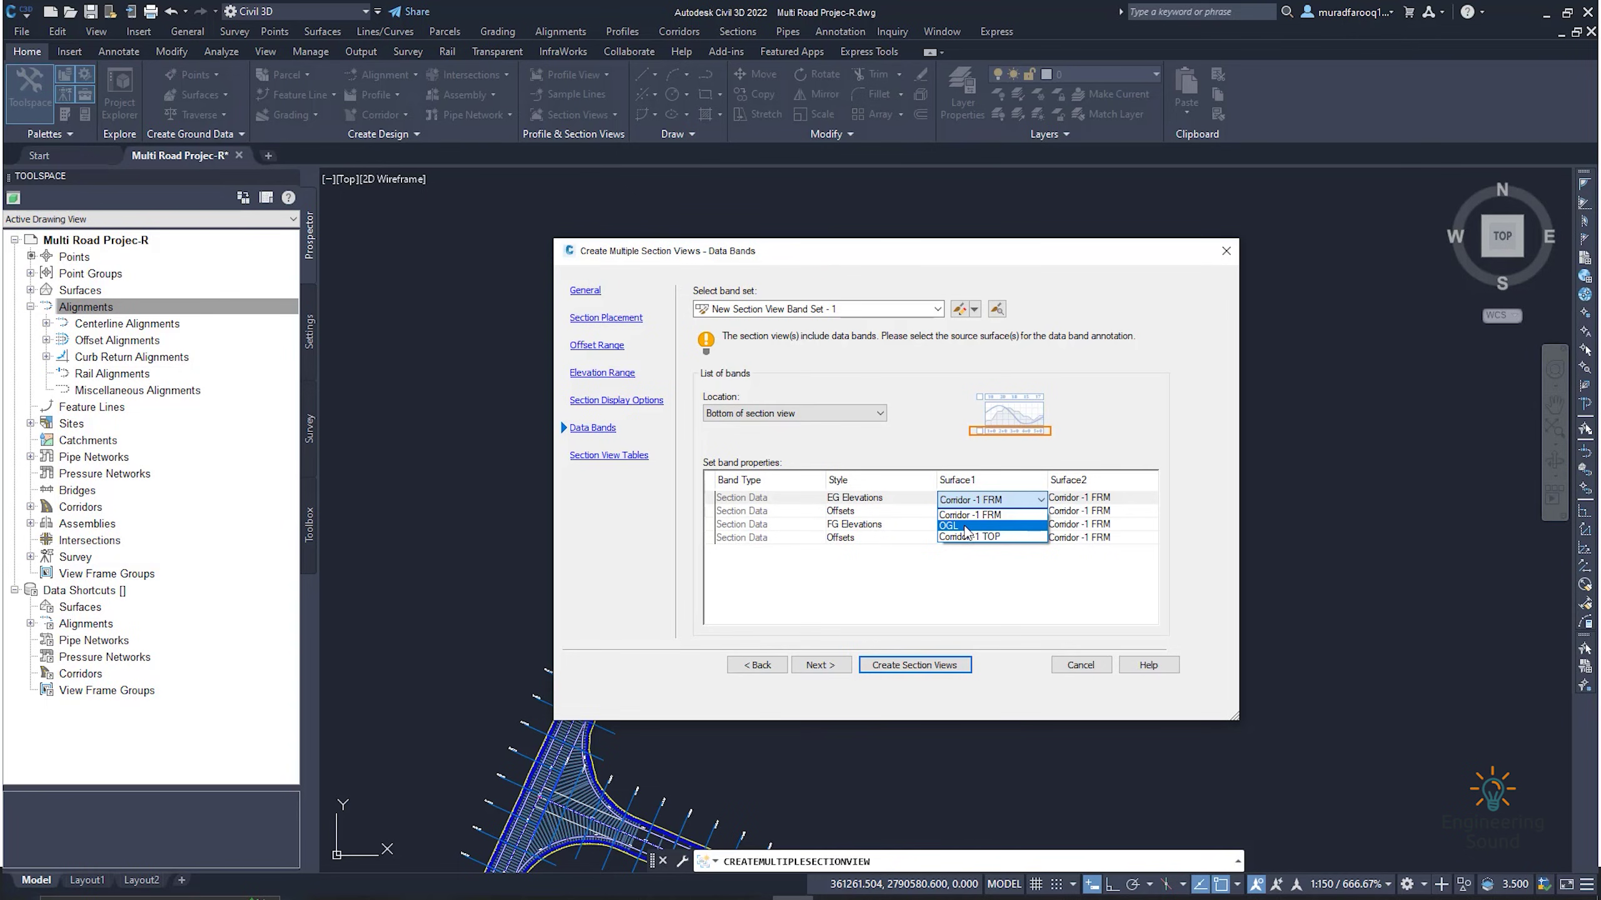
left_click(967, 525)
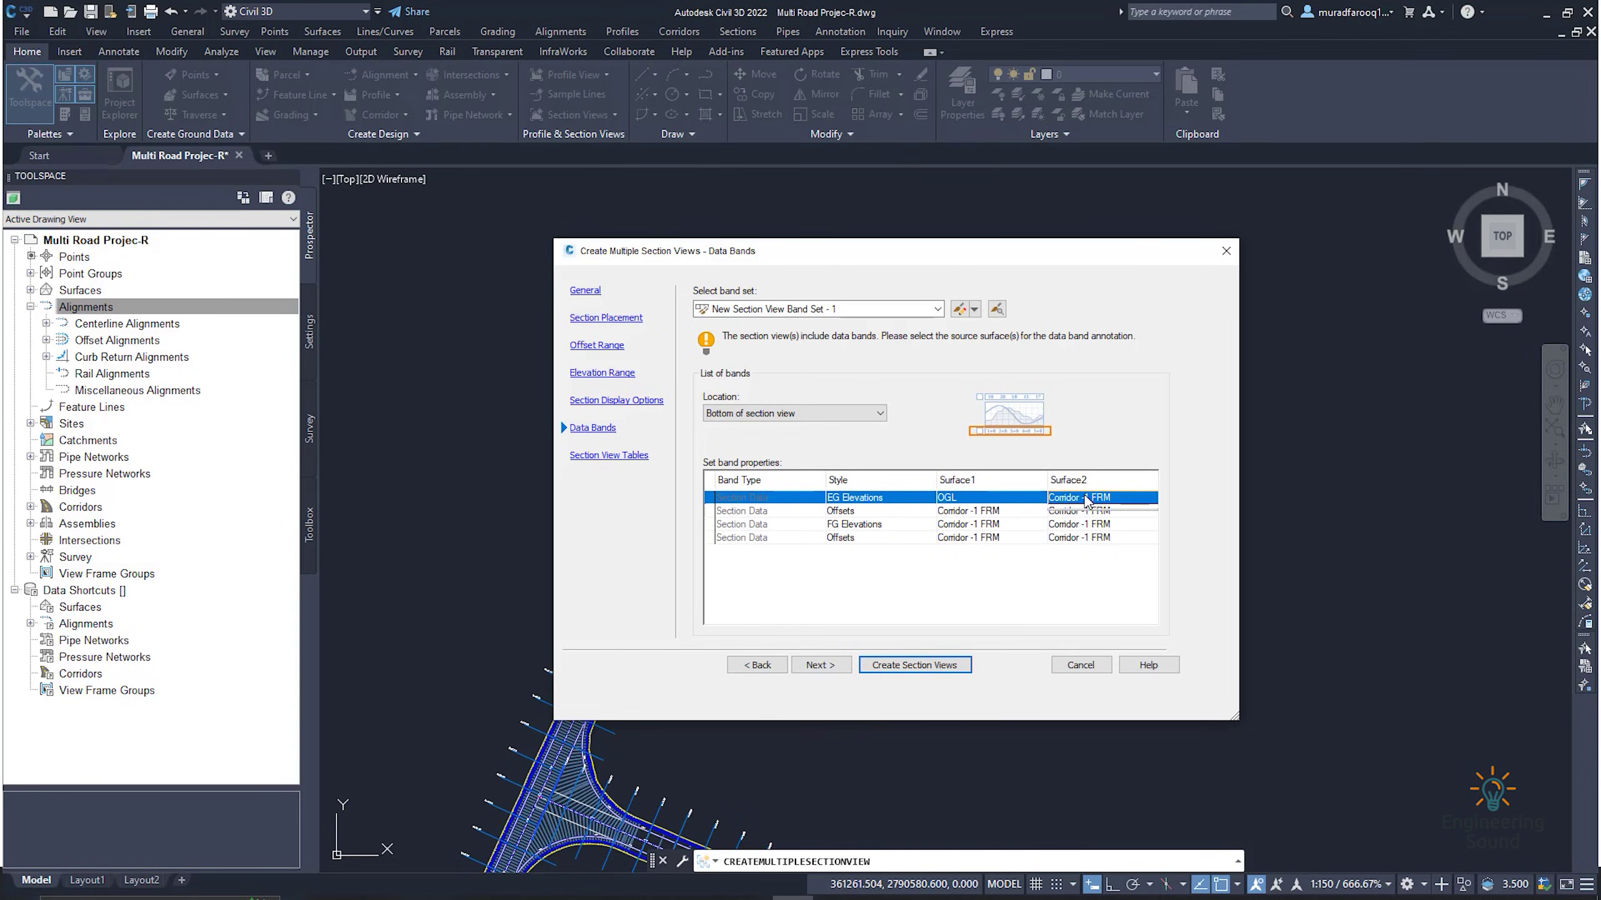
left_click(1086, 501)
left_click(1065, 525)
left_click(976, 512)
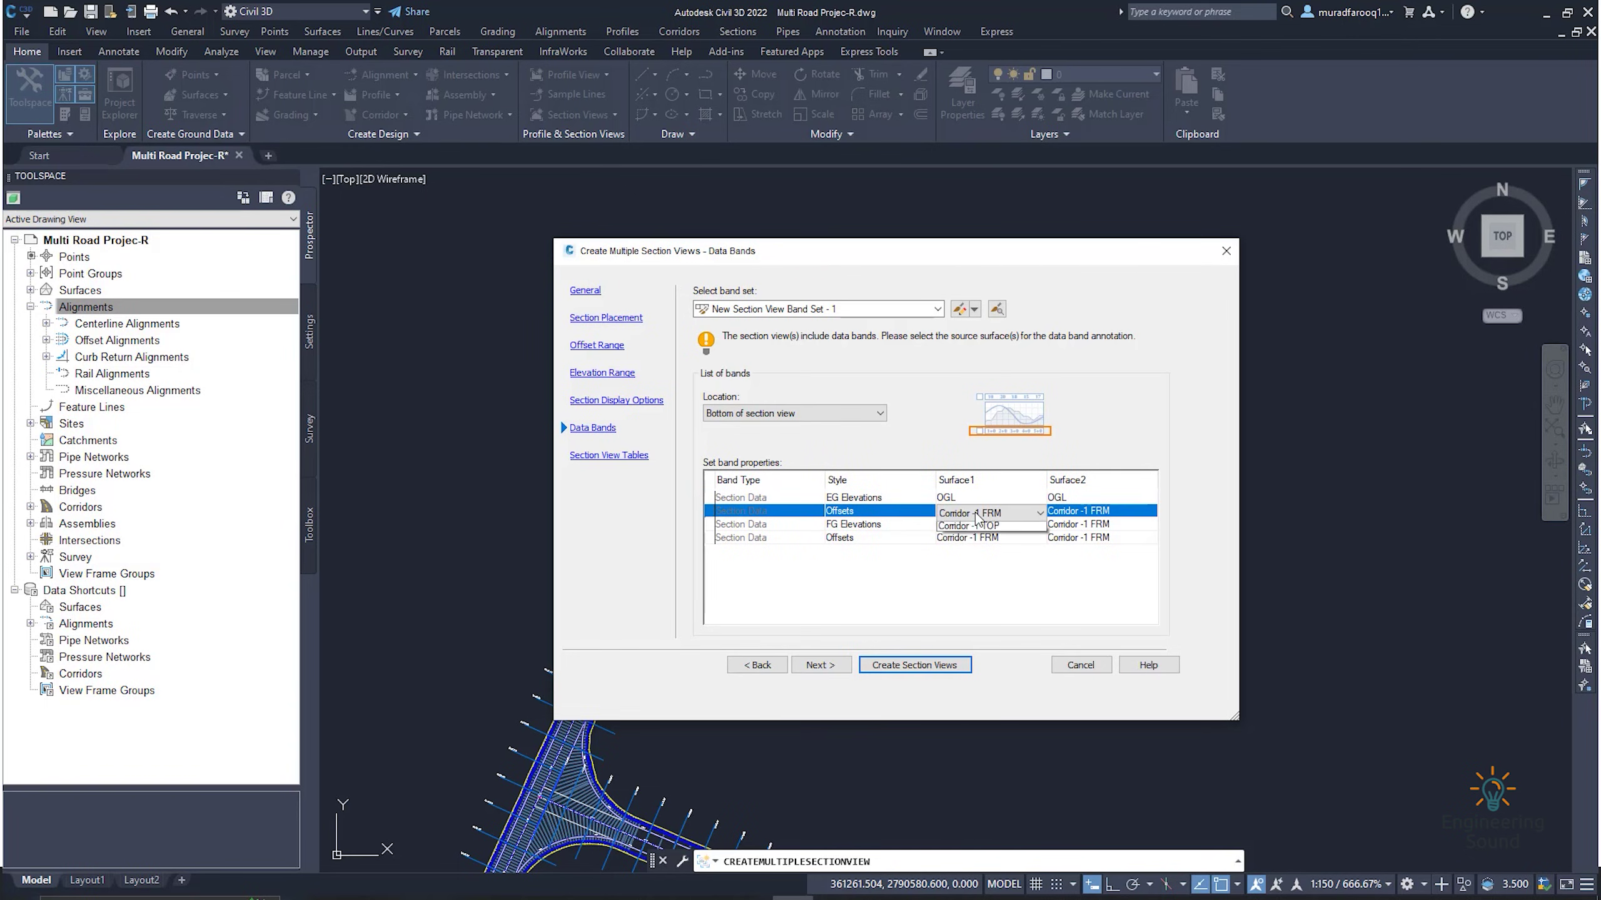
left_click(970, 537)
left_click(1090, 512)
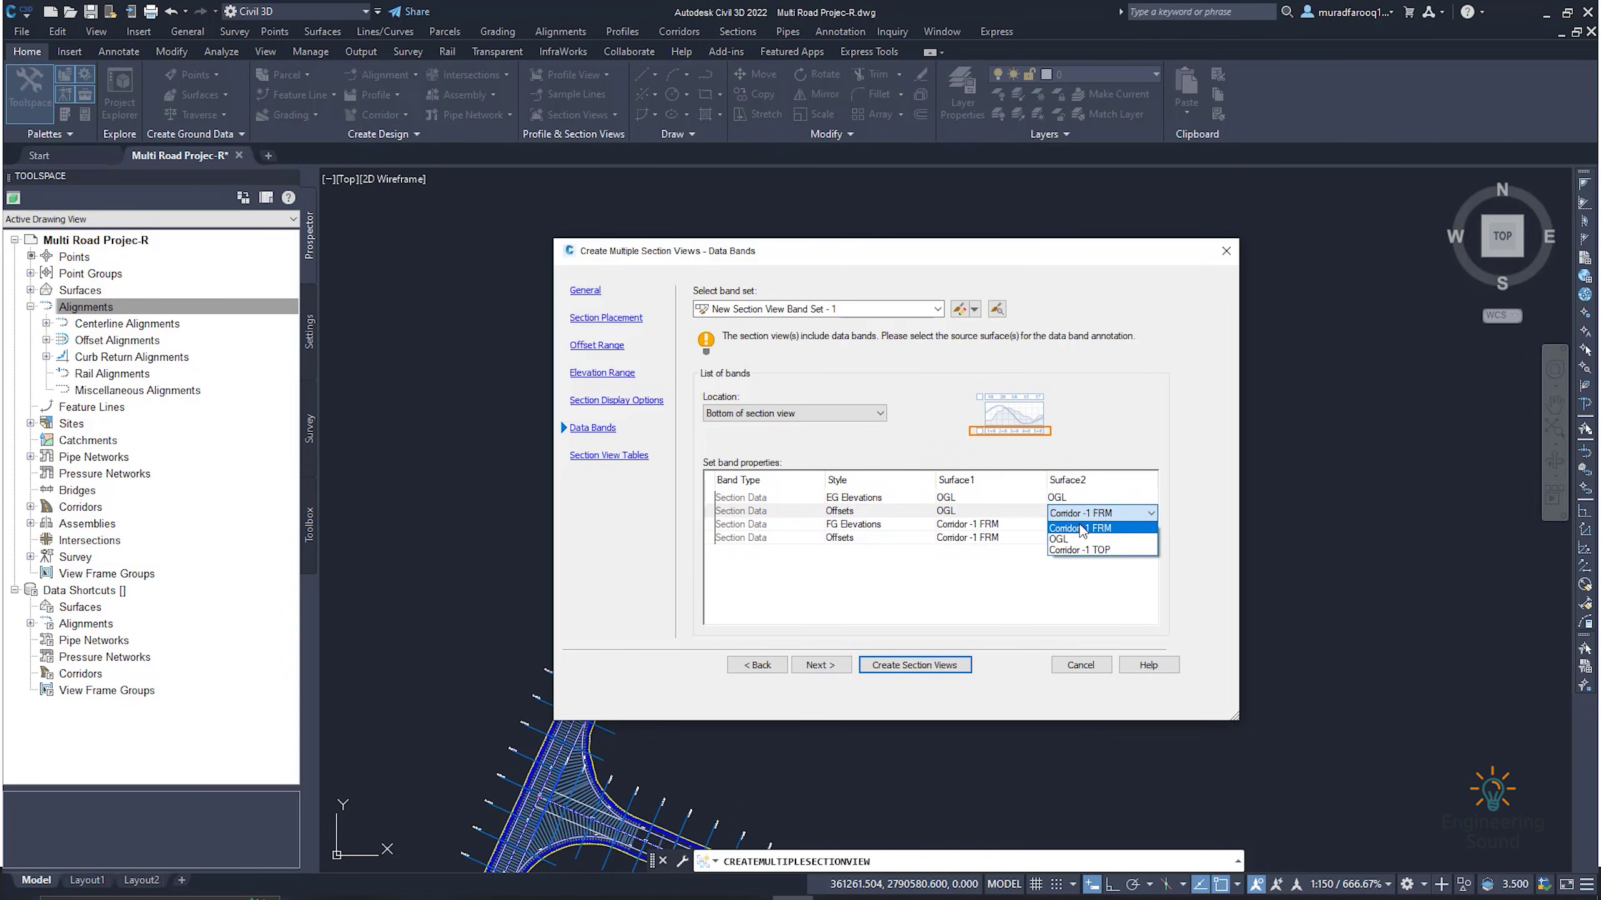
left_click(1068, 537)
- Set Surface1 and Surface2 to Corridor -1 TOP for the FG Elevations band and the last Offsets band
left_click(974, 526)
left_click(974, 526)
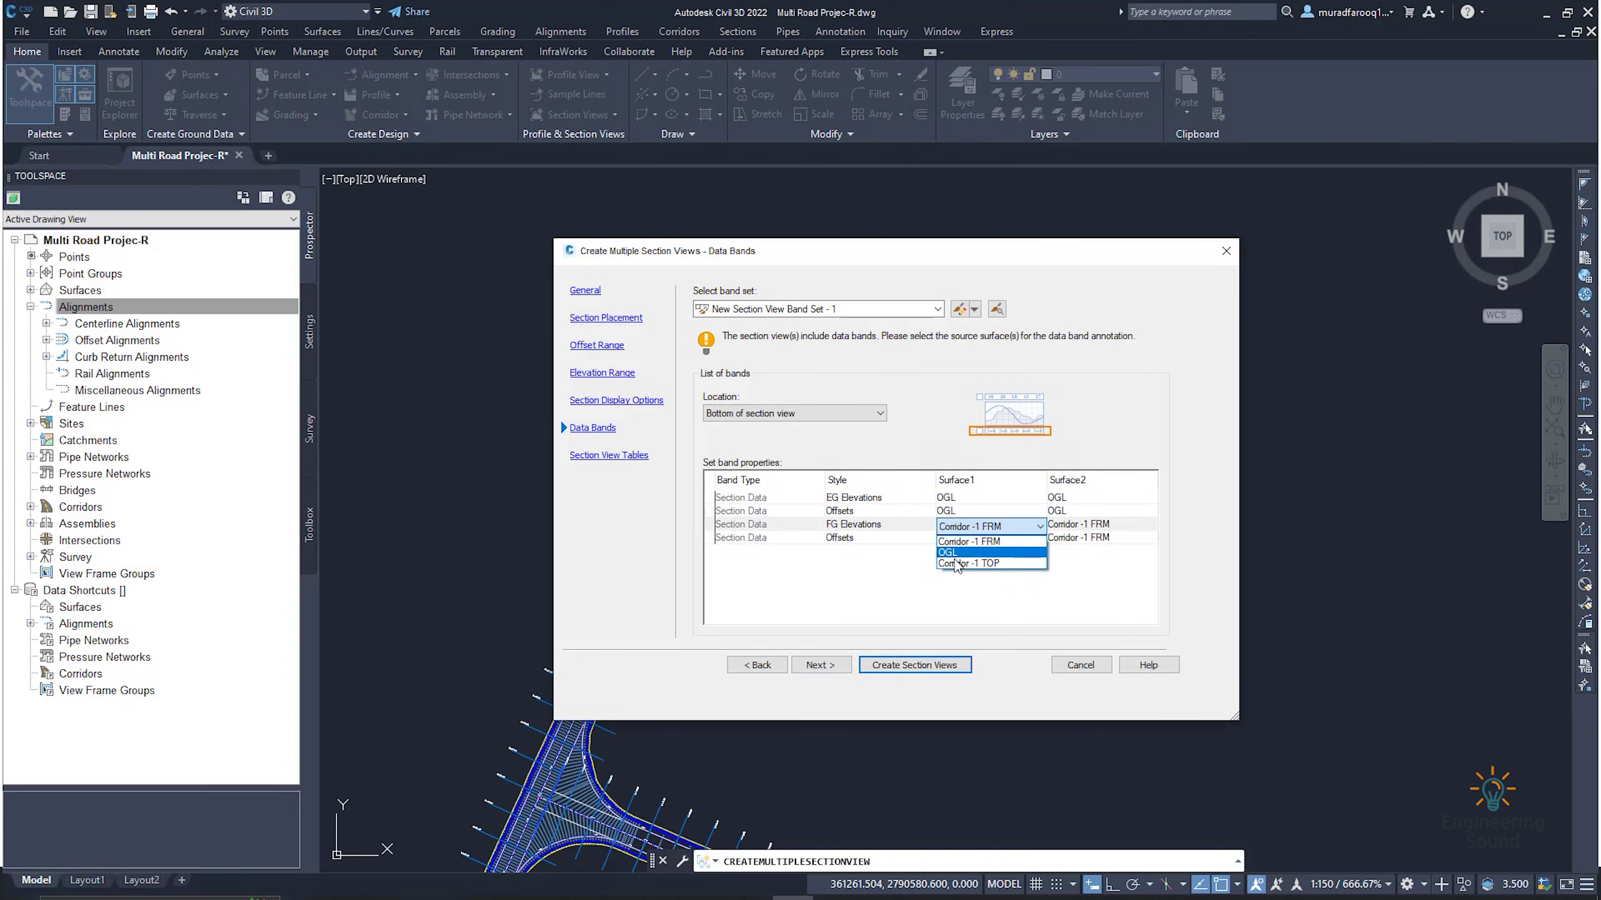
left_click(953, 562)
left_click(1096, 526)
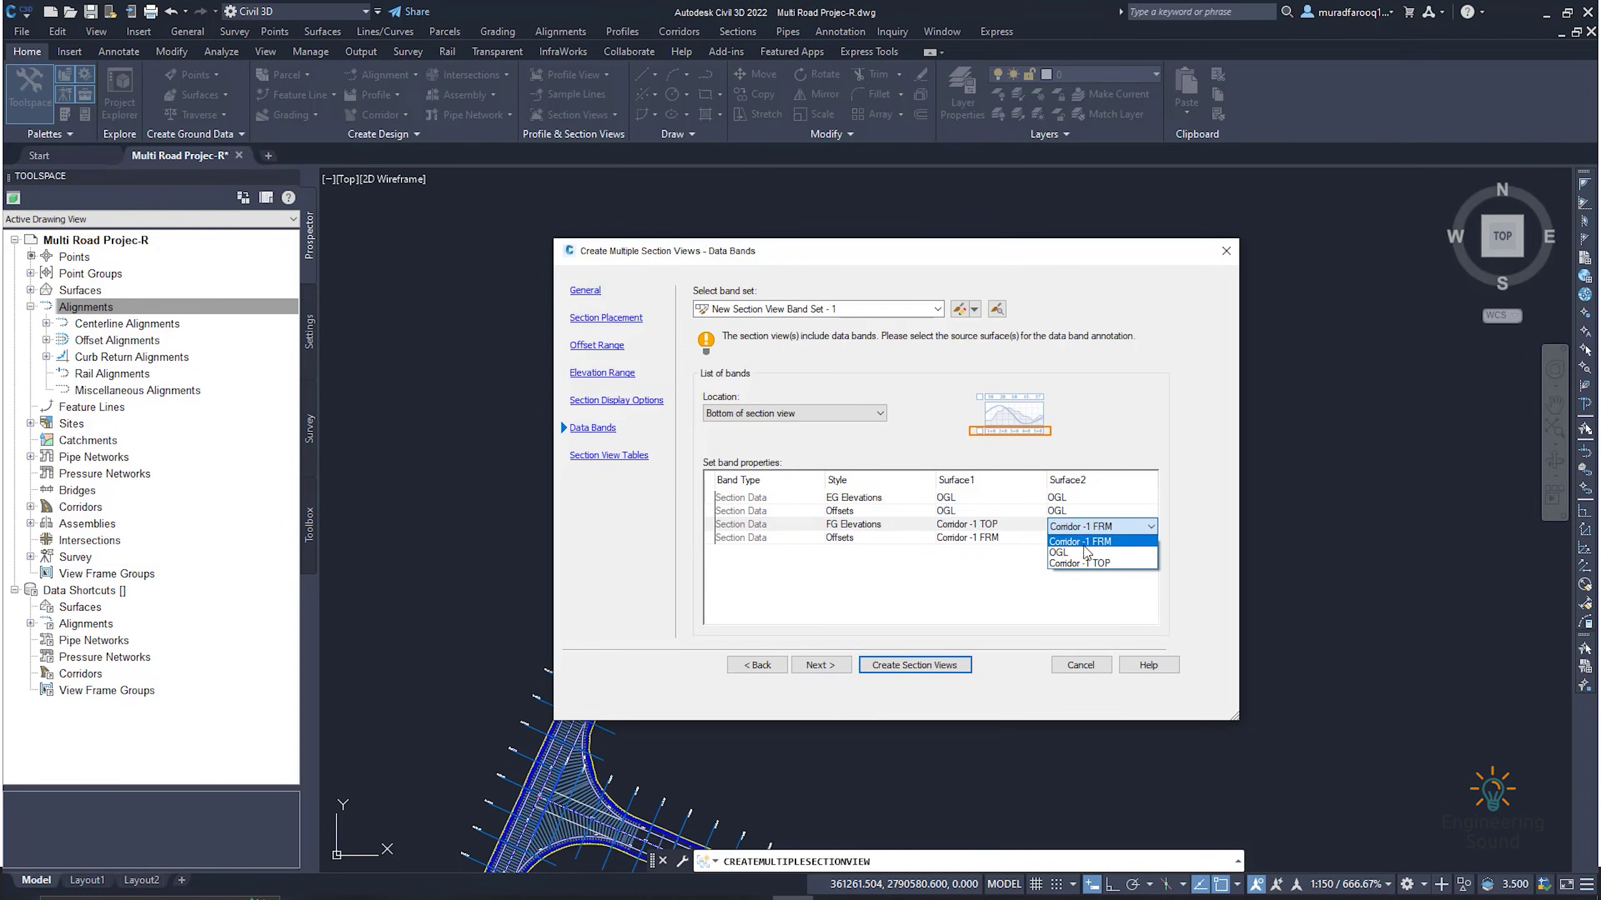
left_click(1087, 562)
left_click(982, 539)
left_click(981, 539)
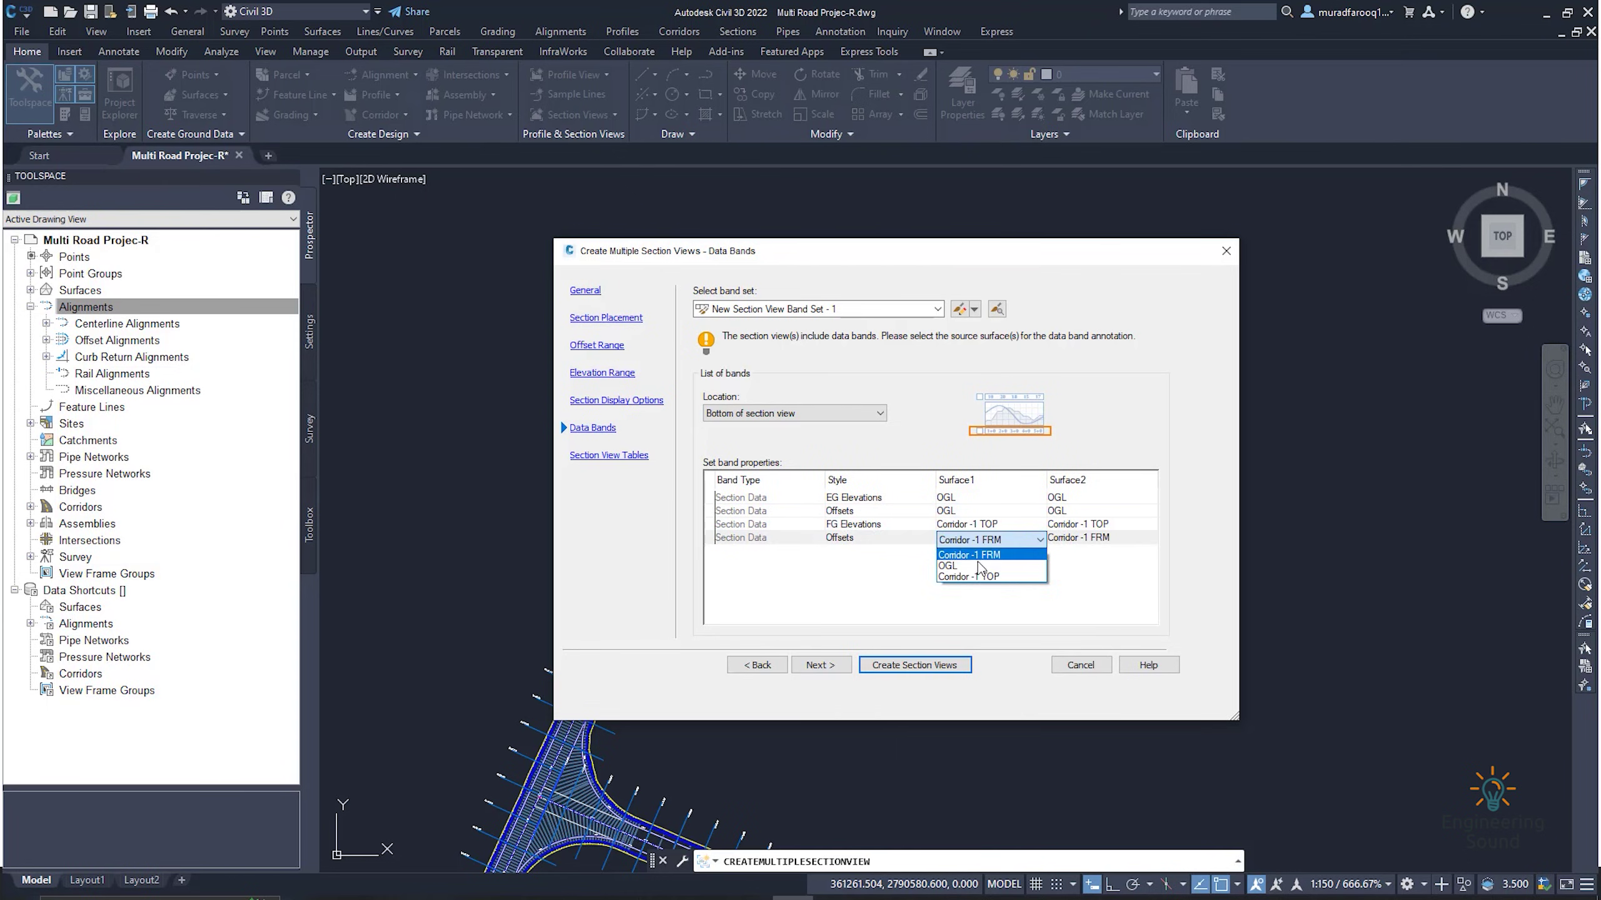
left_click(964, 574)
left_click(1083, 540)
left_click(1084, 541)
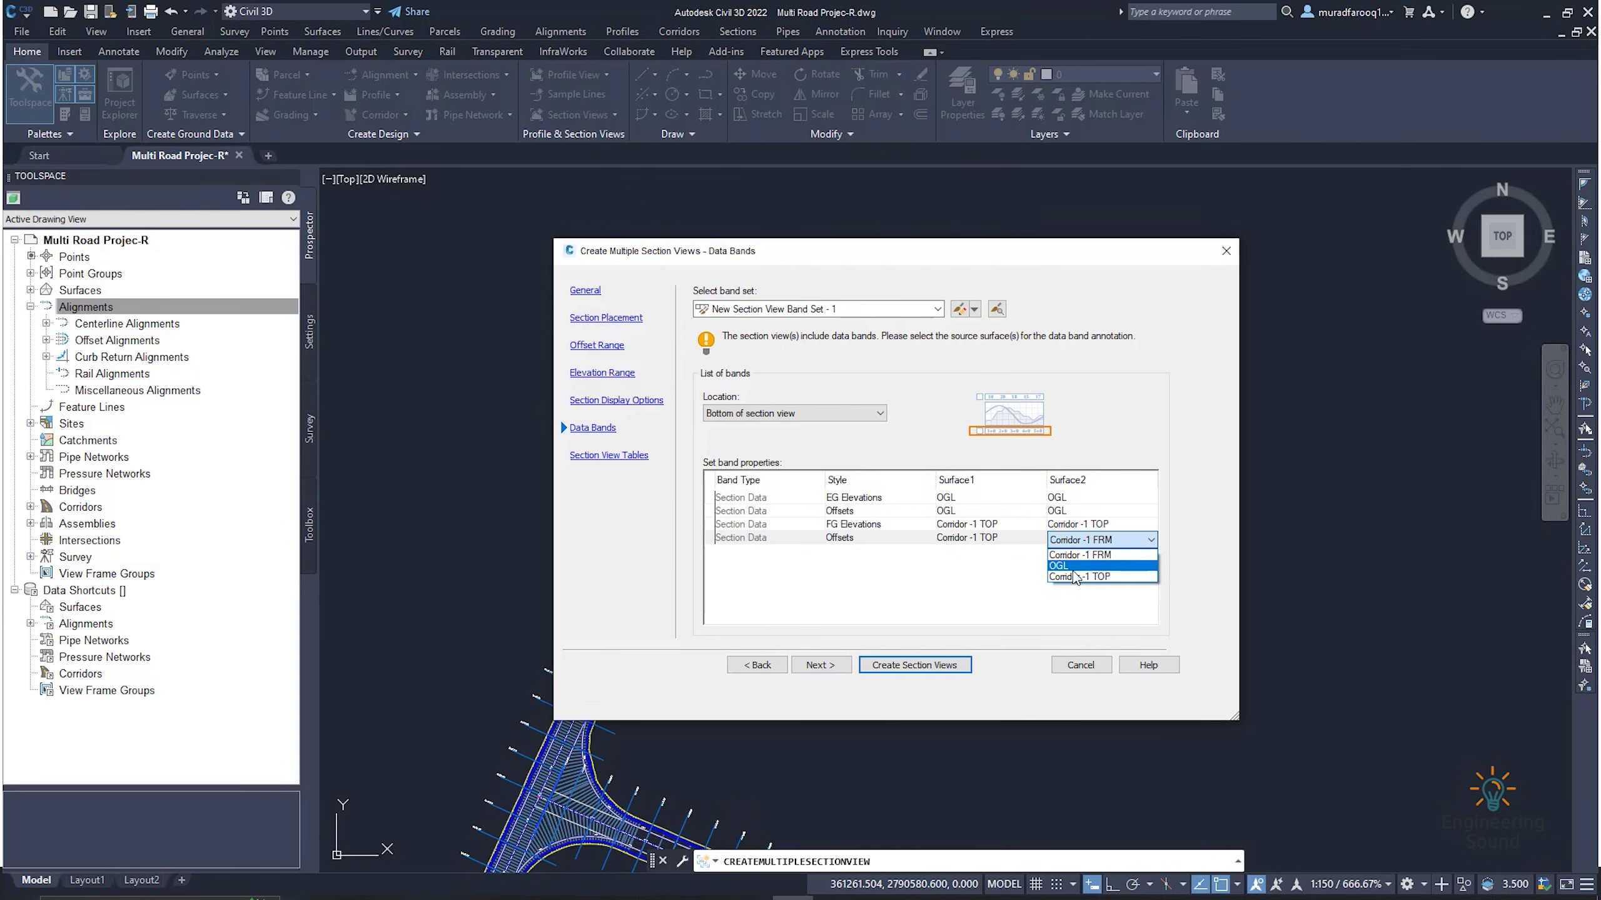
left_click(1076, 575)
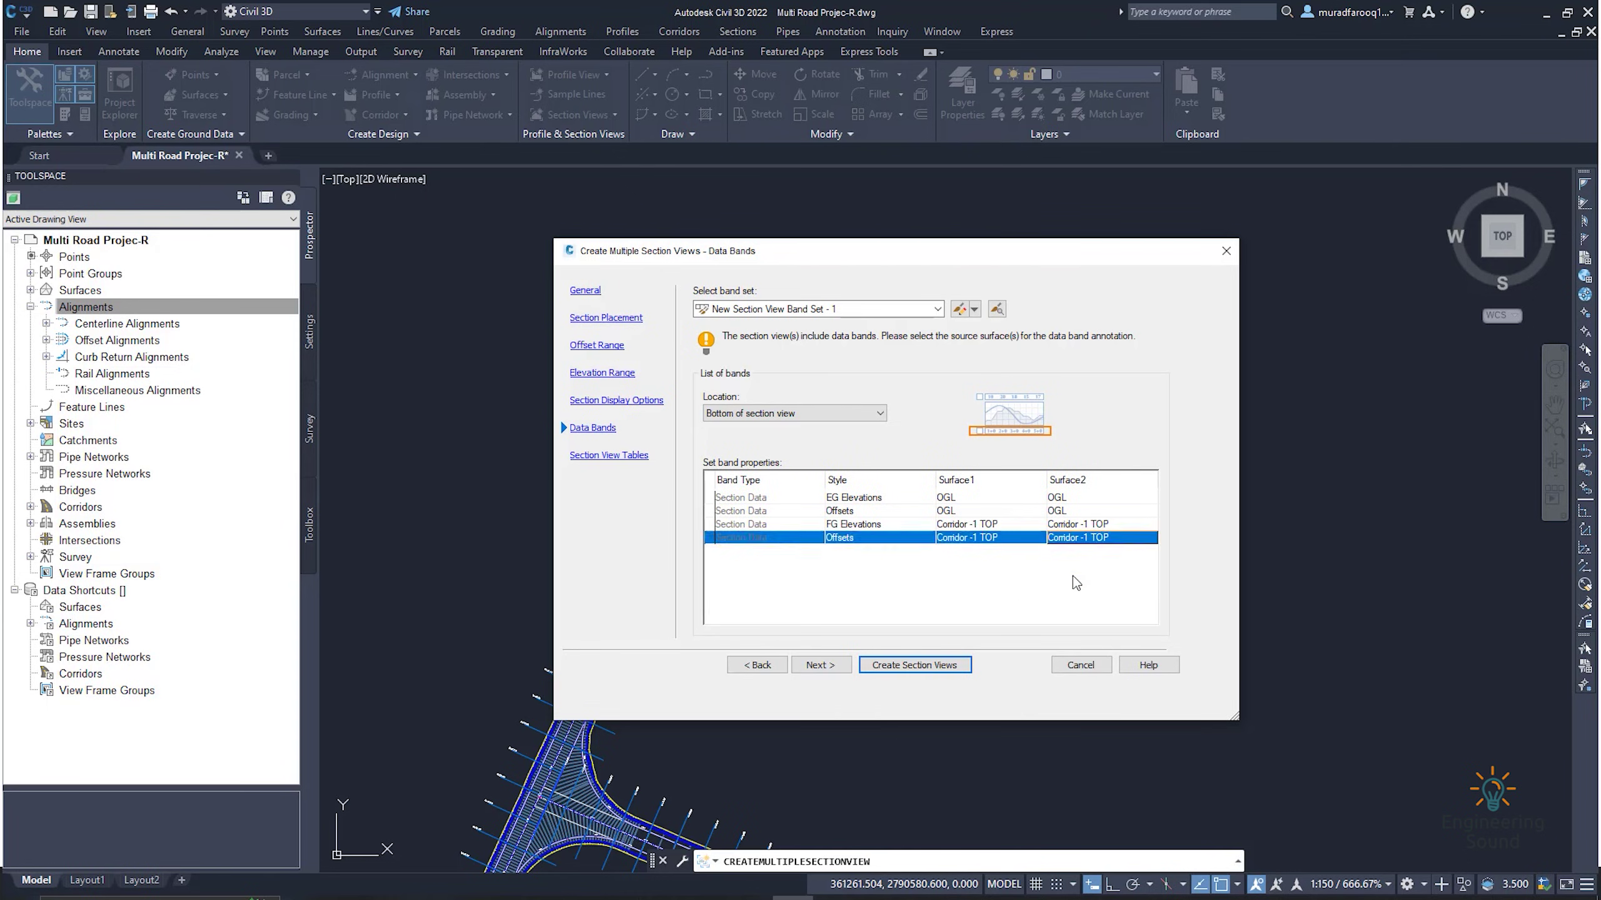
- Add a Total Volume table in the Basic style and set its table anchor to Top Right
left_click(821, 666)
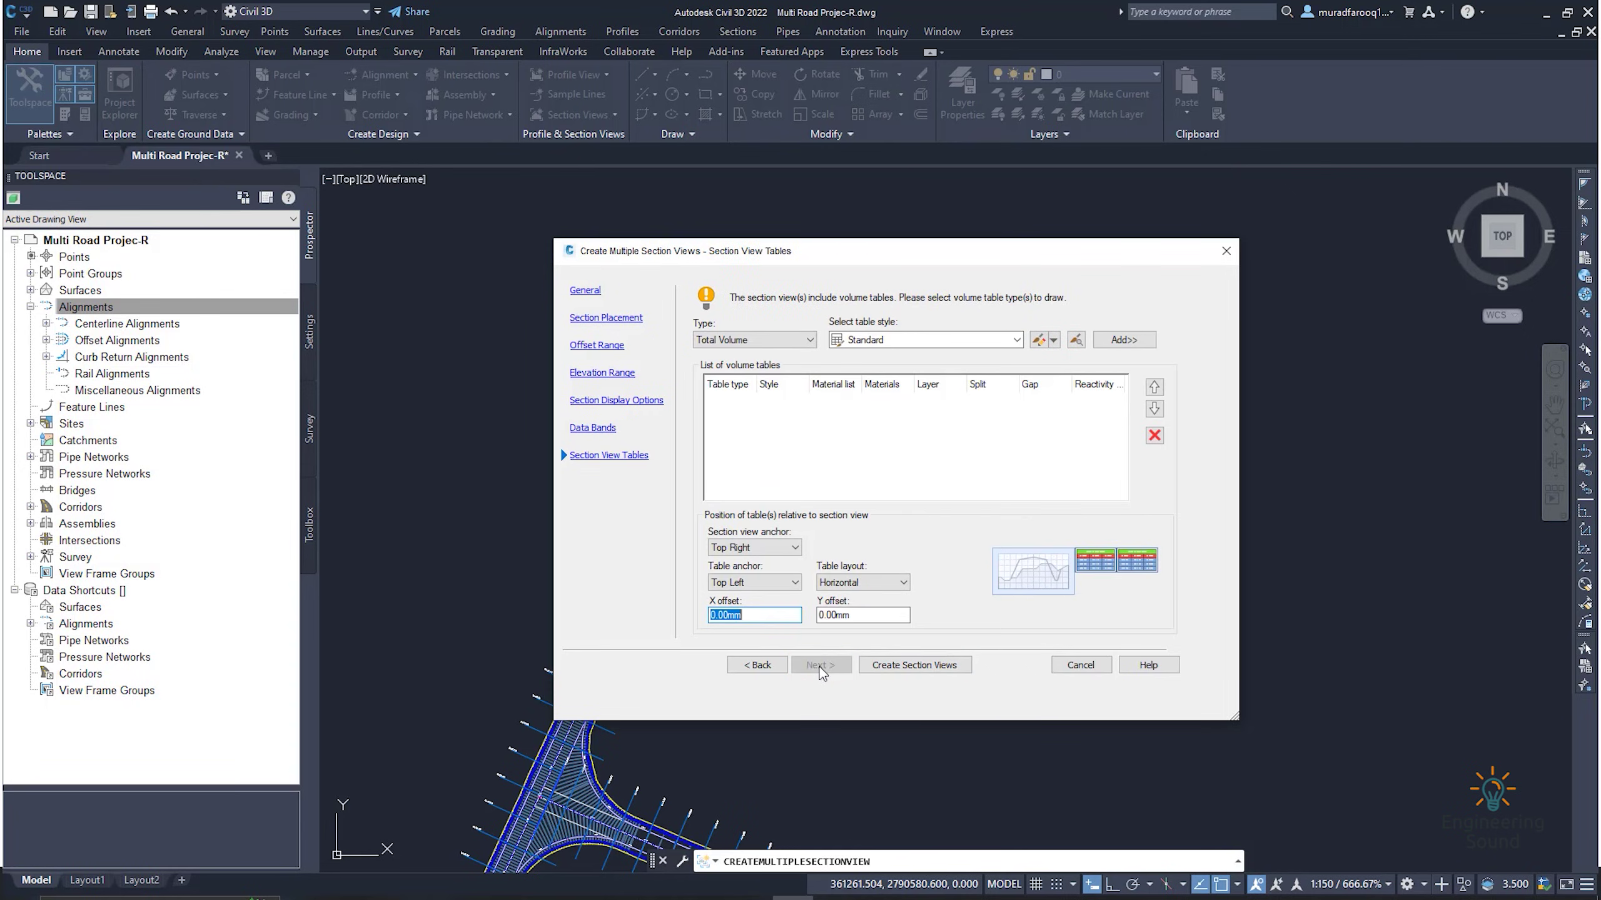
left_click(888, 341)
left_click(875, 364)
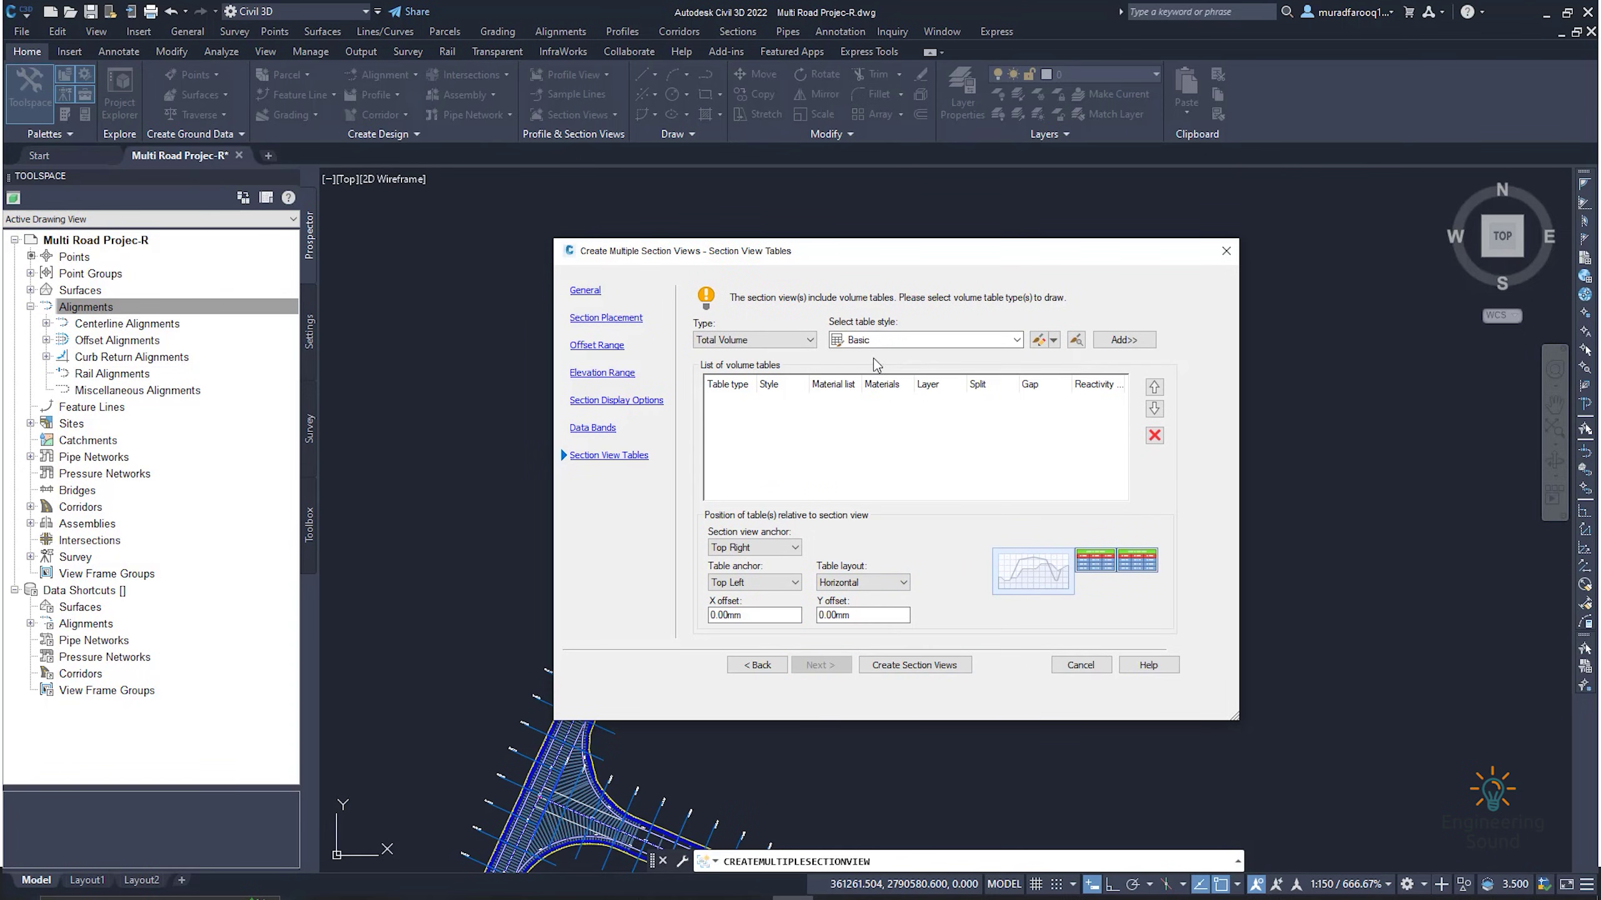
left_click(1127, 342)
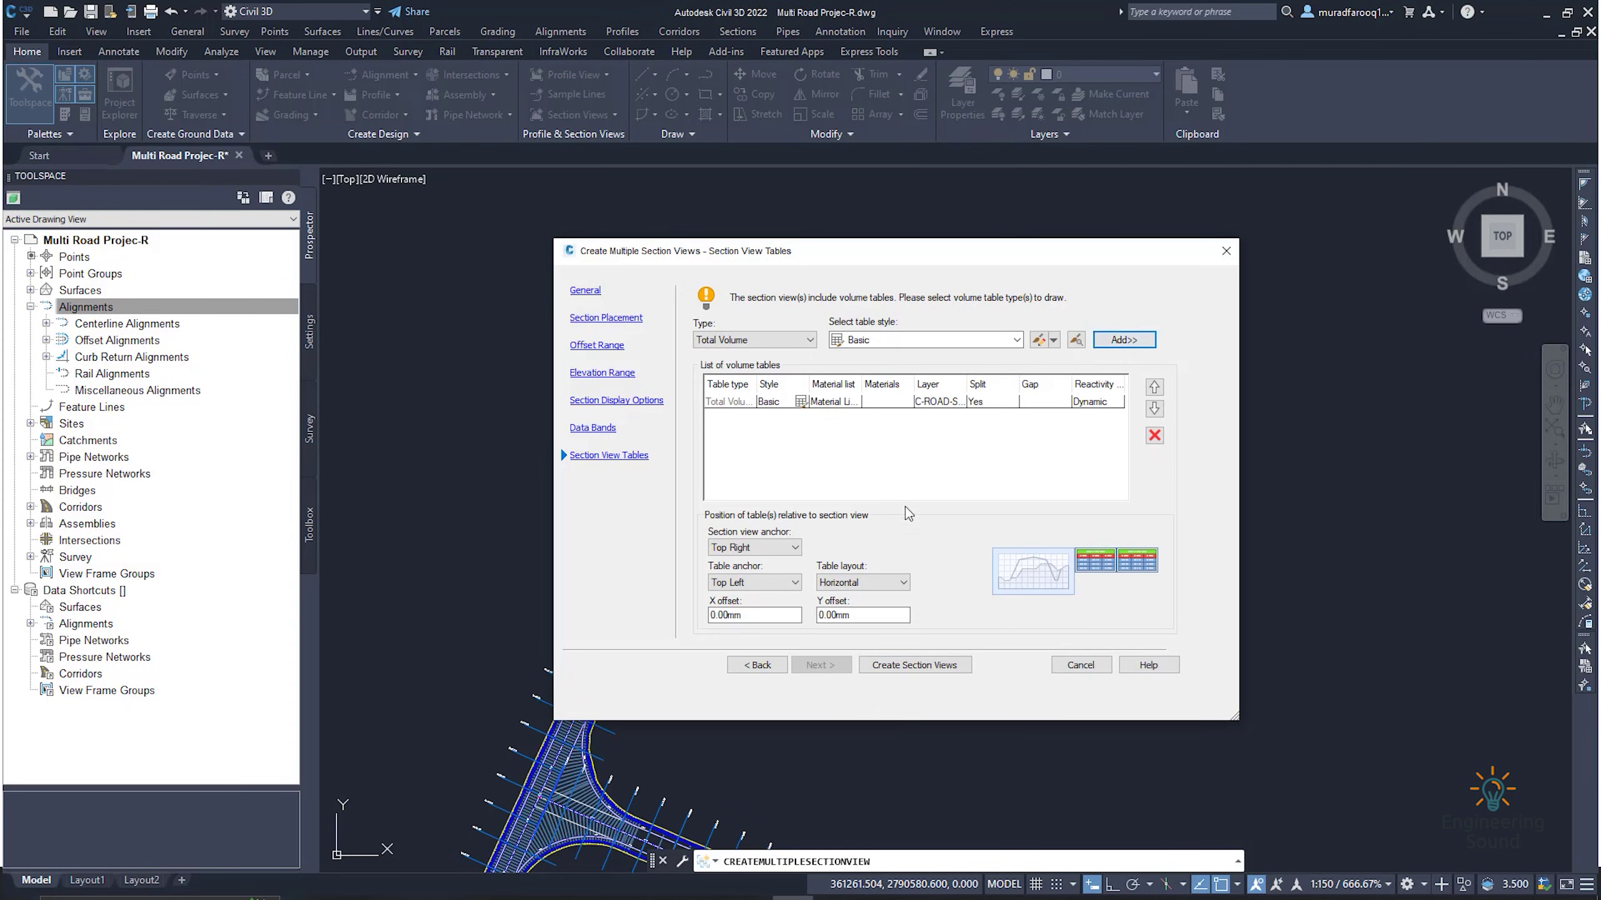
left_click(759, 584)
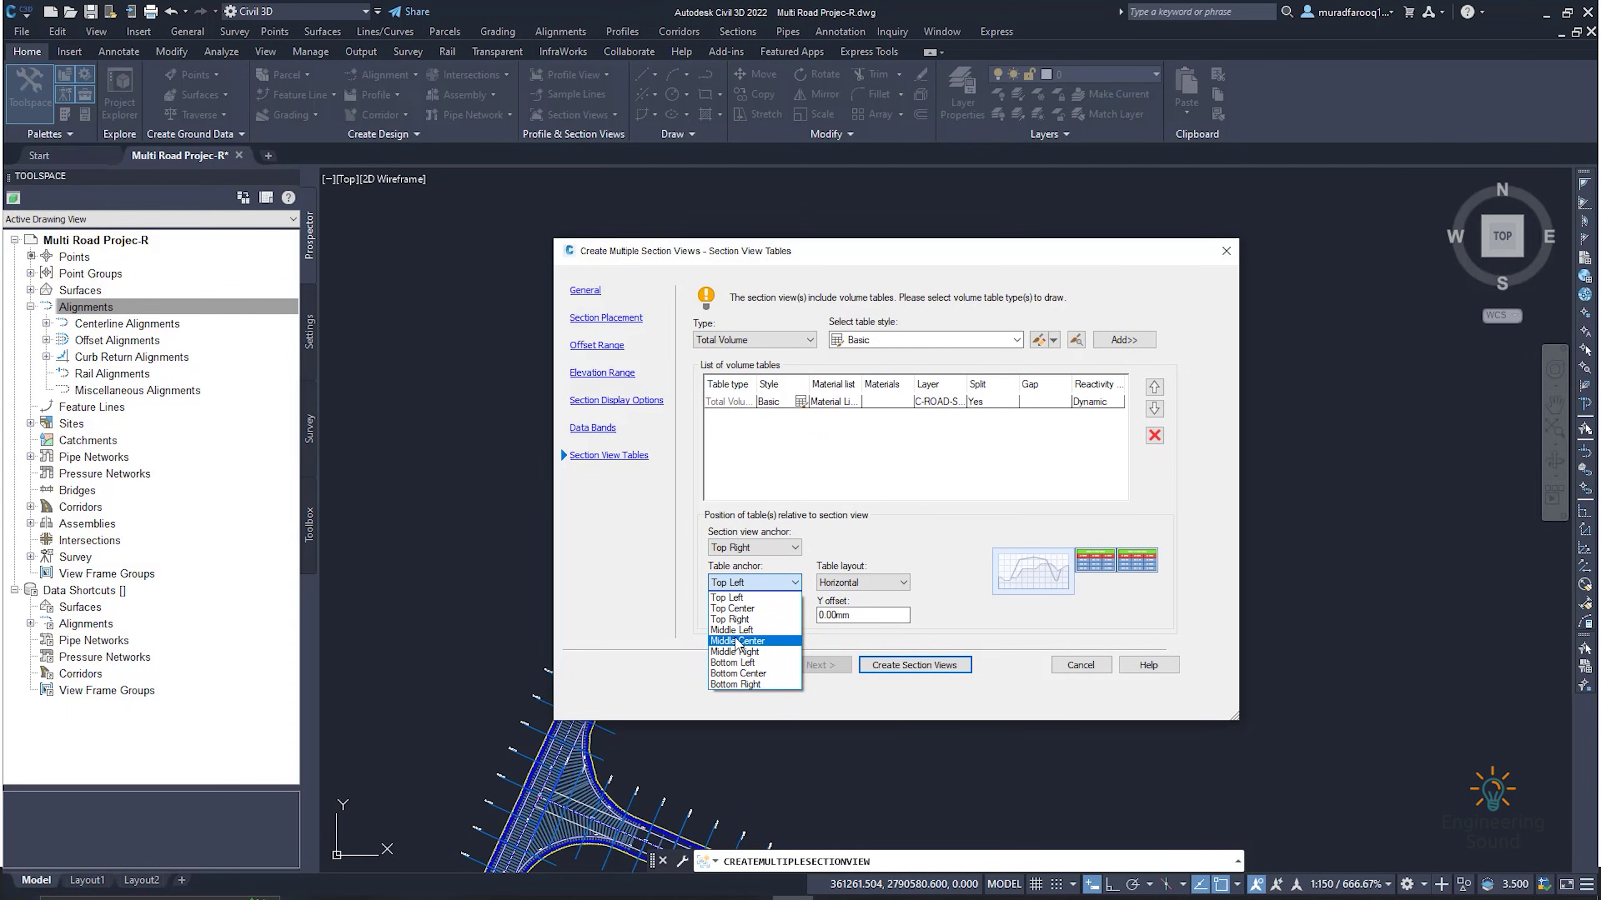
left_click(731, 619)
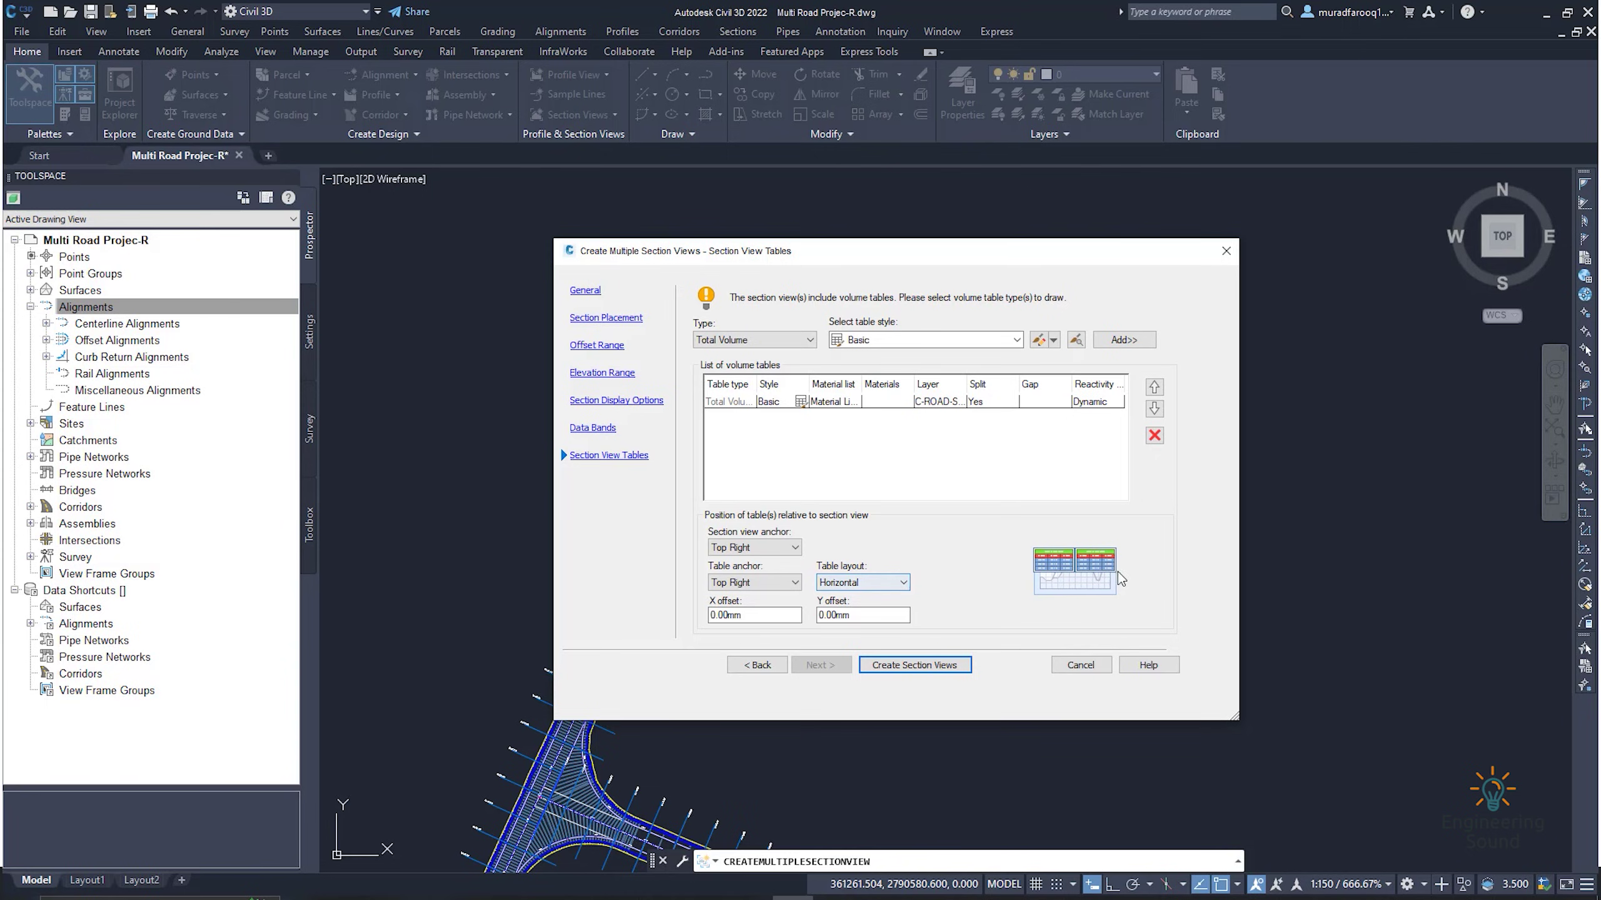
- Try the Vertical table layout for the volume tables, restore Horizontal and check the section view anchor options
left_click(882, 582)
left_click(848, 611)
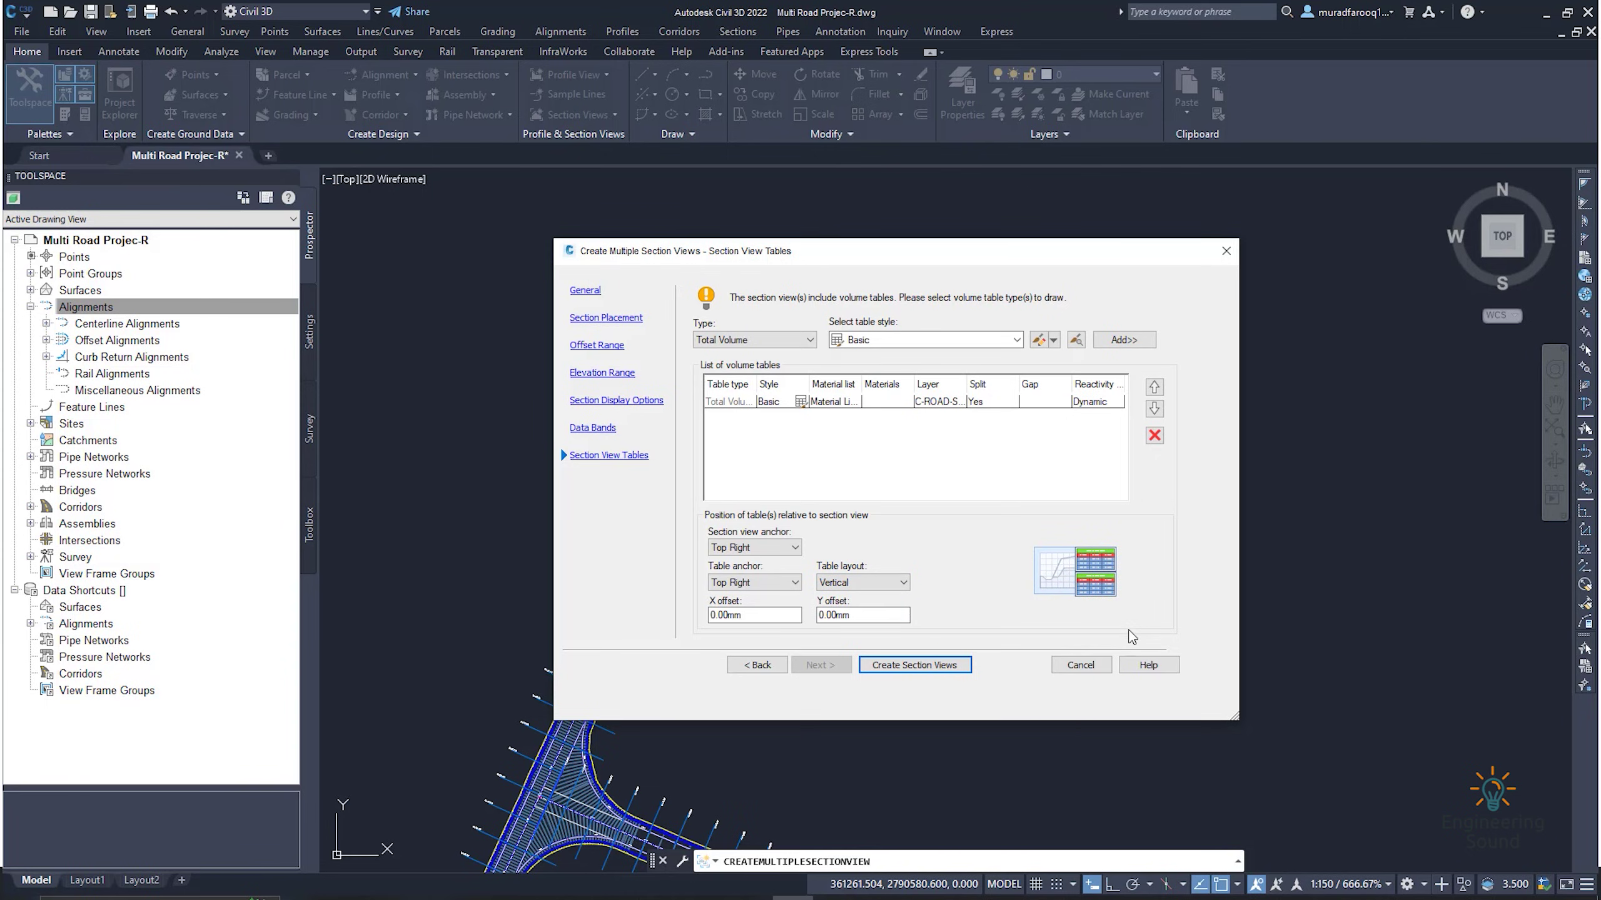
left_click(857, 582)
left_click(845, 599)
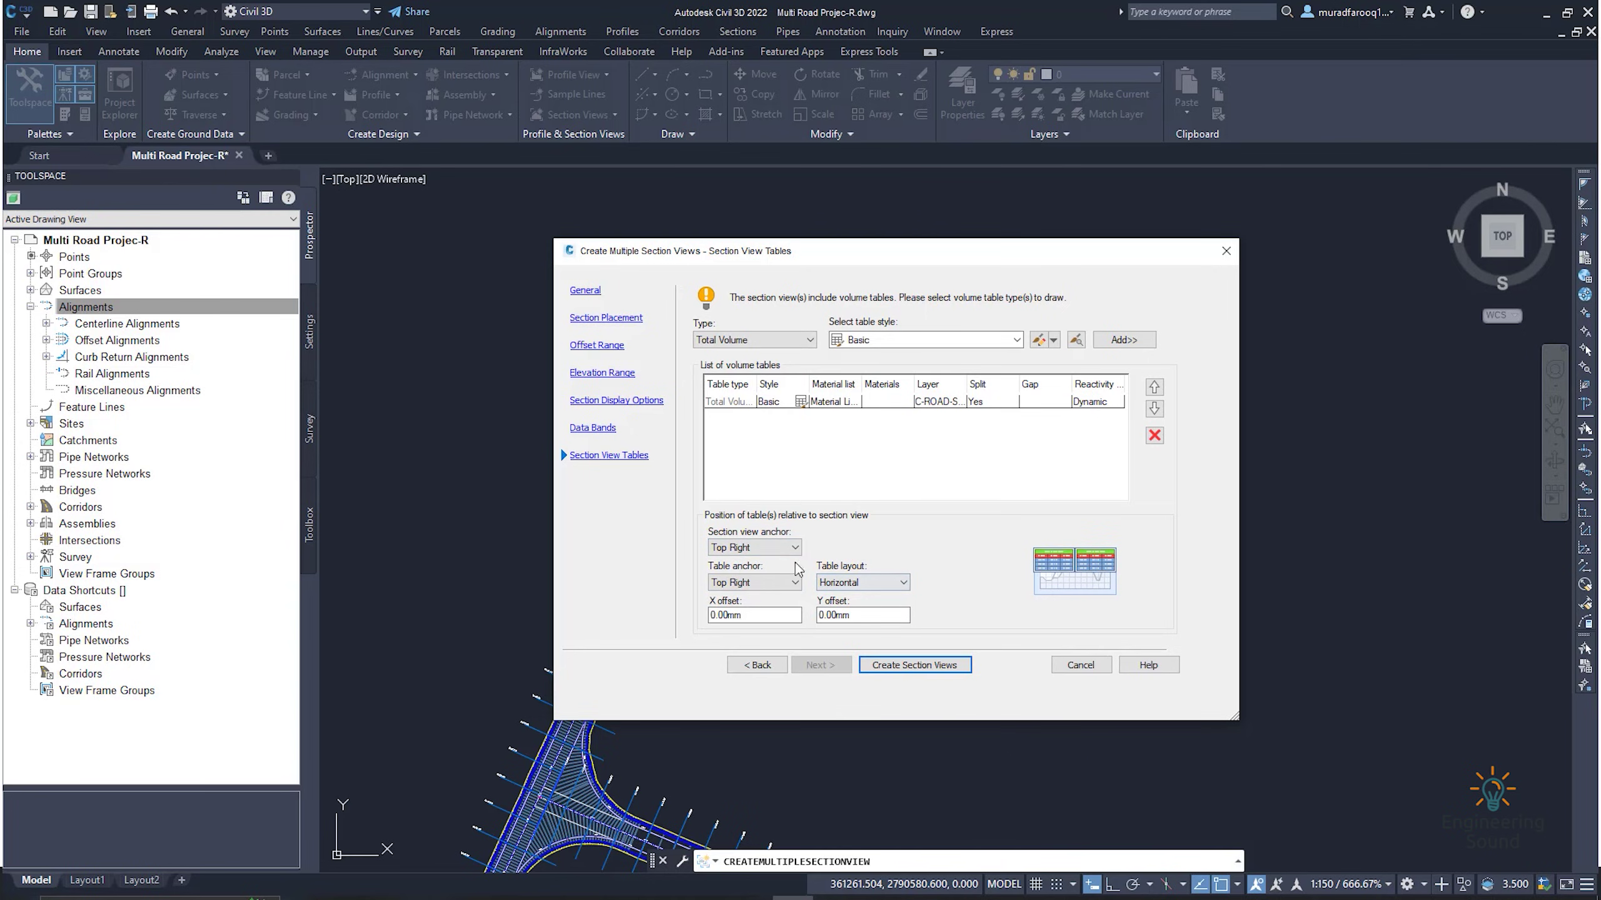
left_click(769, 553)
left_click(950, 553)
- Create the Road-3 section views and place their origin in the empty area below the existing rows of section sheets
left_click(886, 668)
scroll(932, 441, "down", 4)
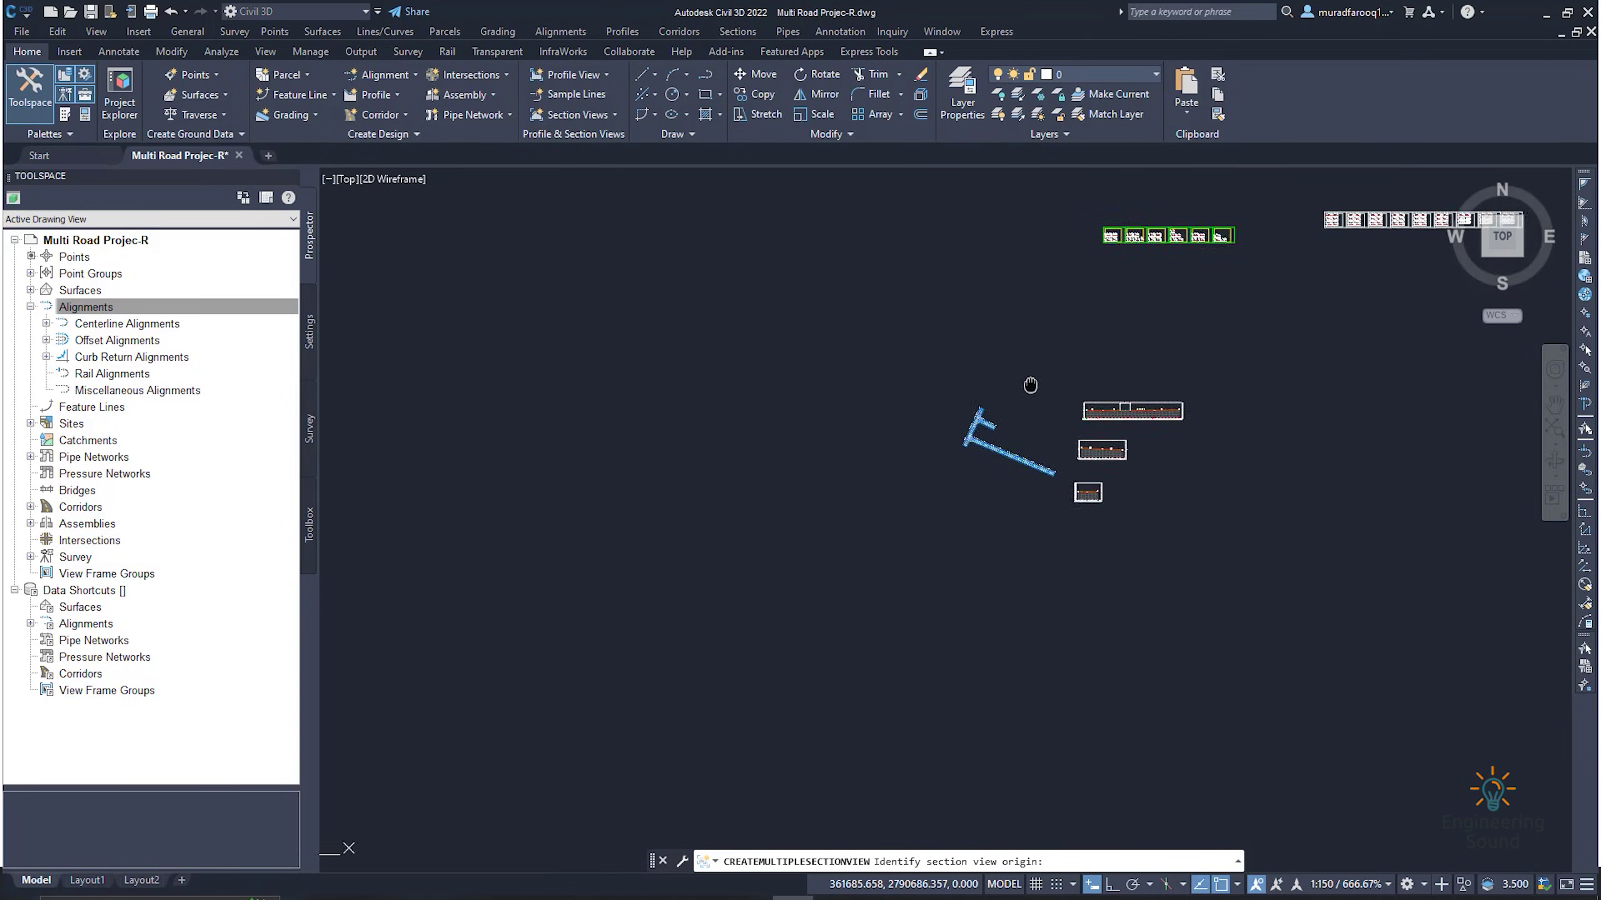
left_click(965, 421)
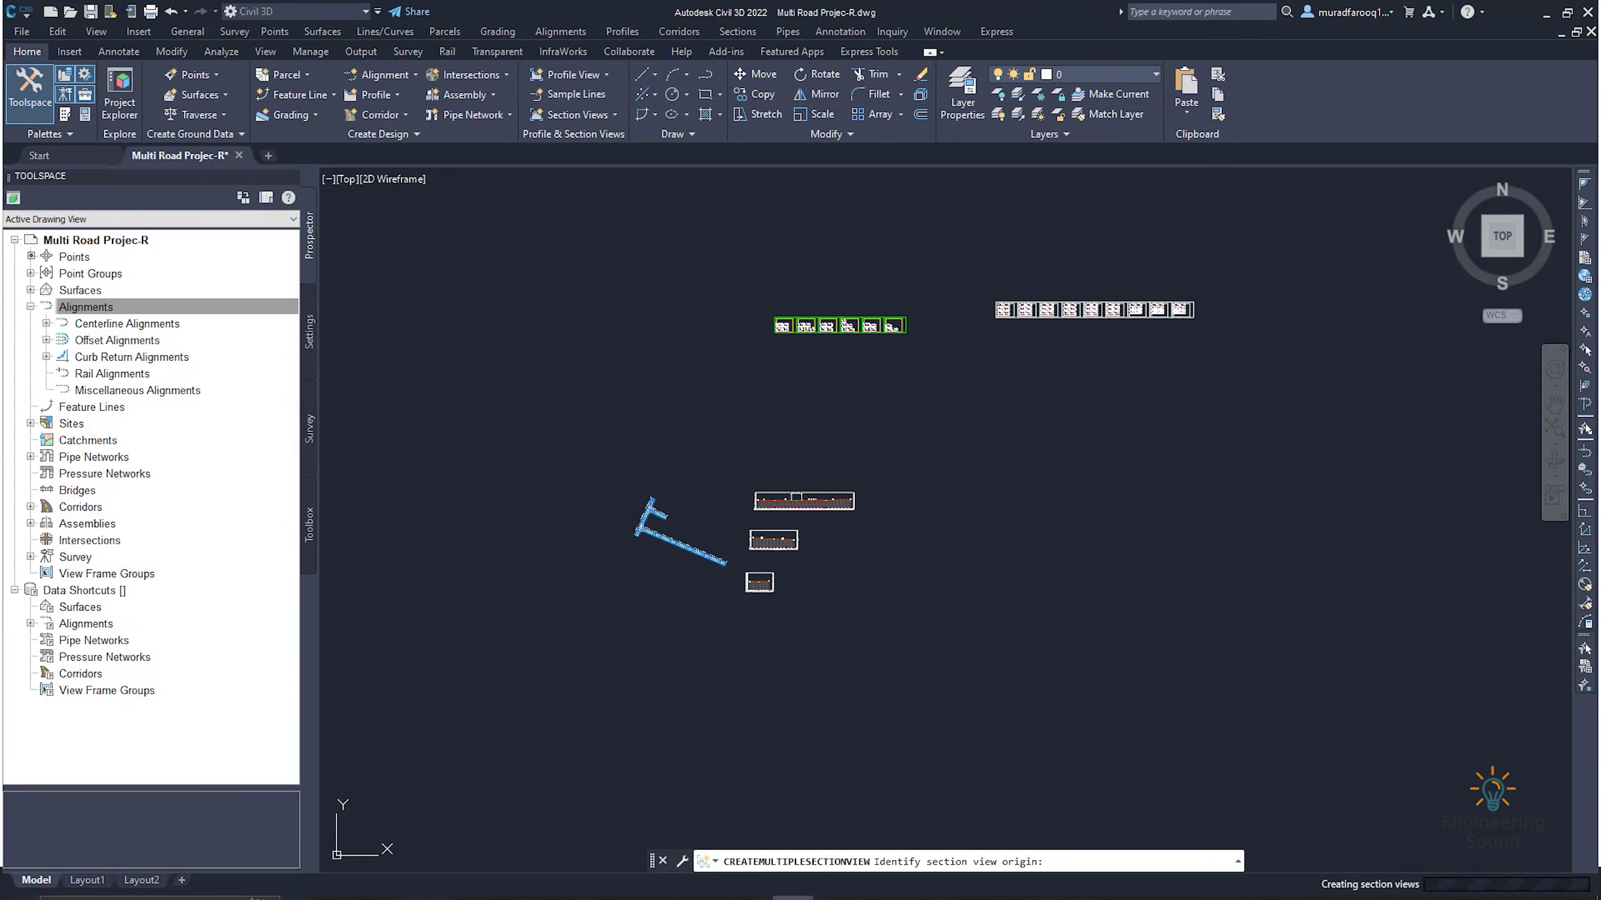
- Inspect the new Road-3 sheets, checking the section views' data bands and the cut and fill area tables
scroll(963, 441, "up", 5)
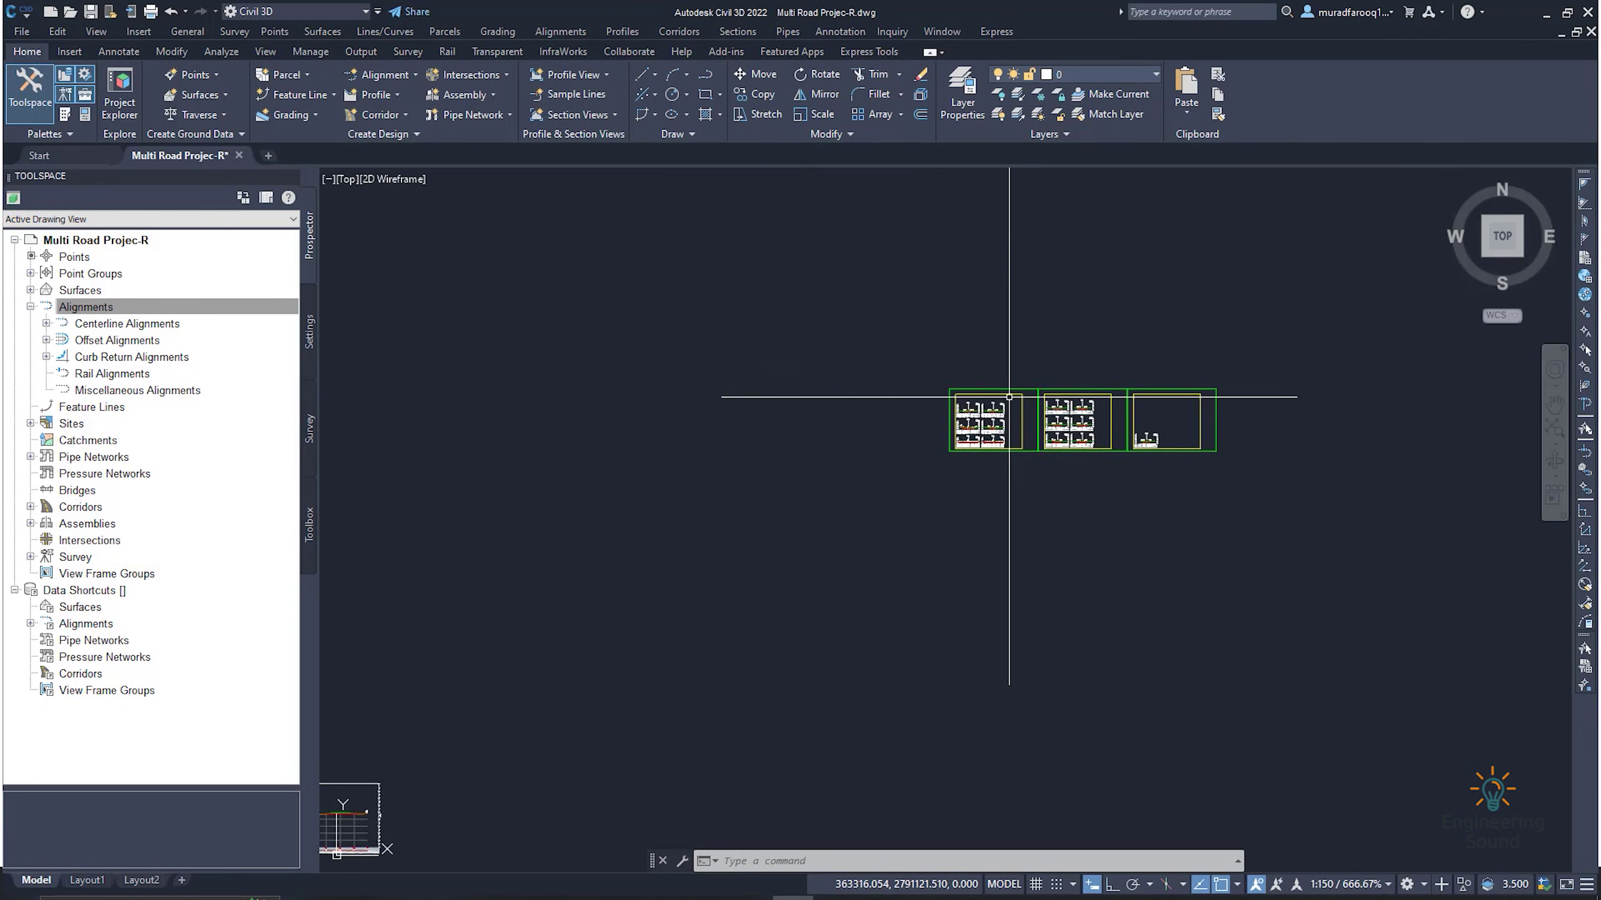
scroll(963, 447, "up", 2)
scroll(965, 378, "down", 6)
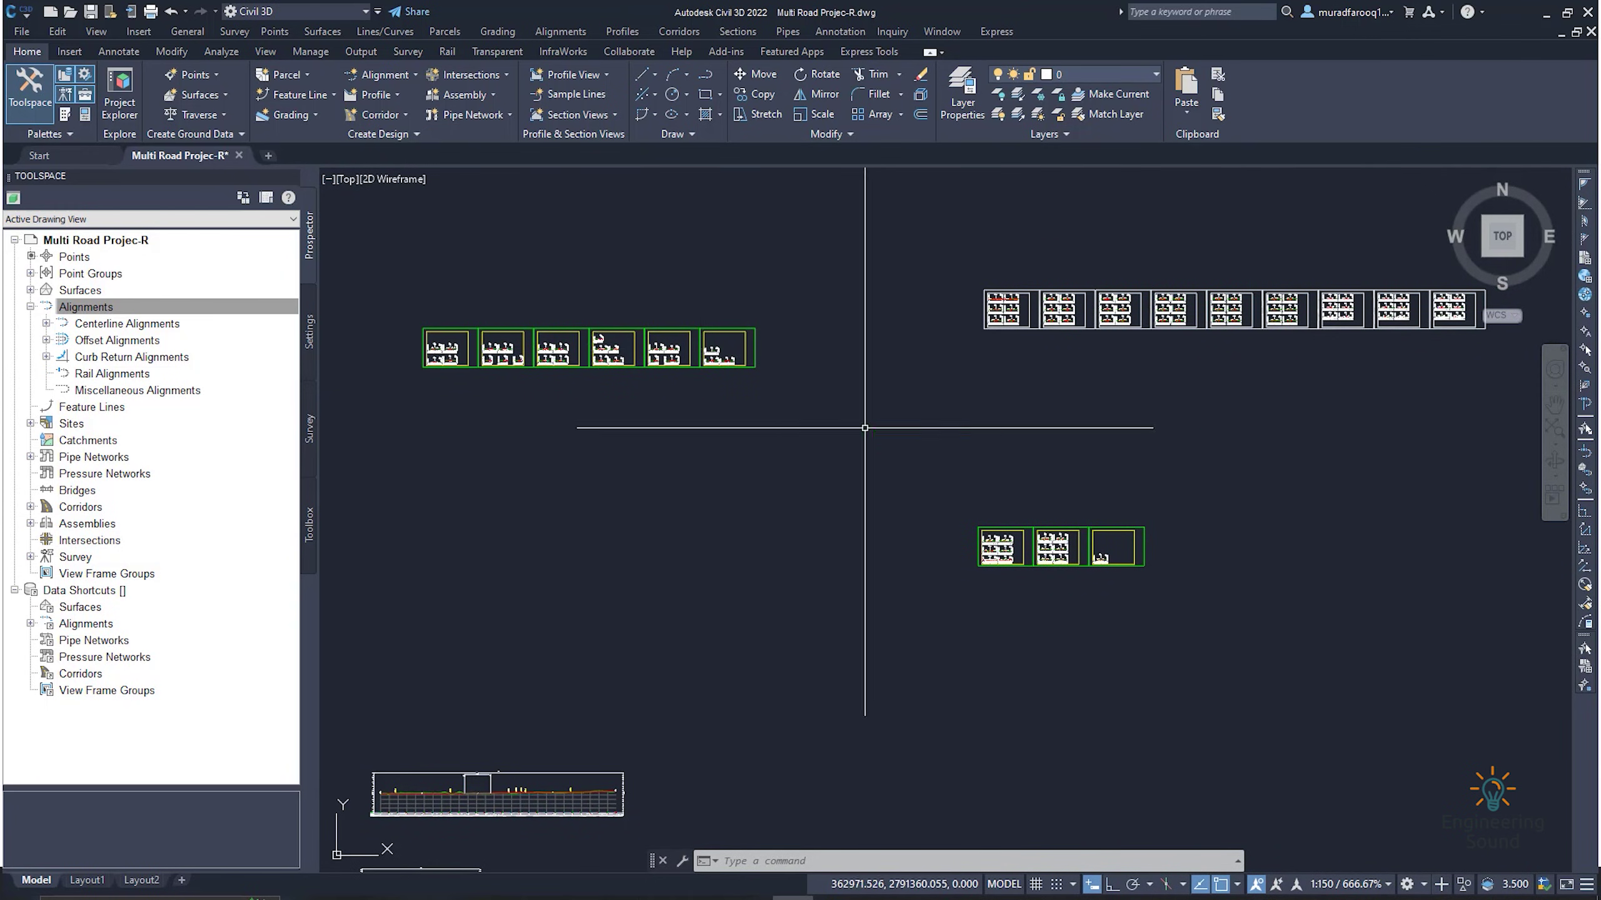
scroll(1048, 588, "up", 6)
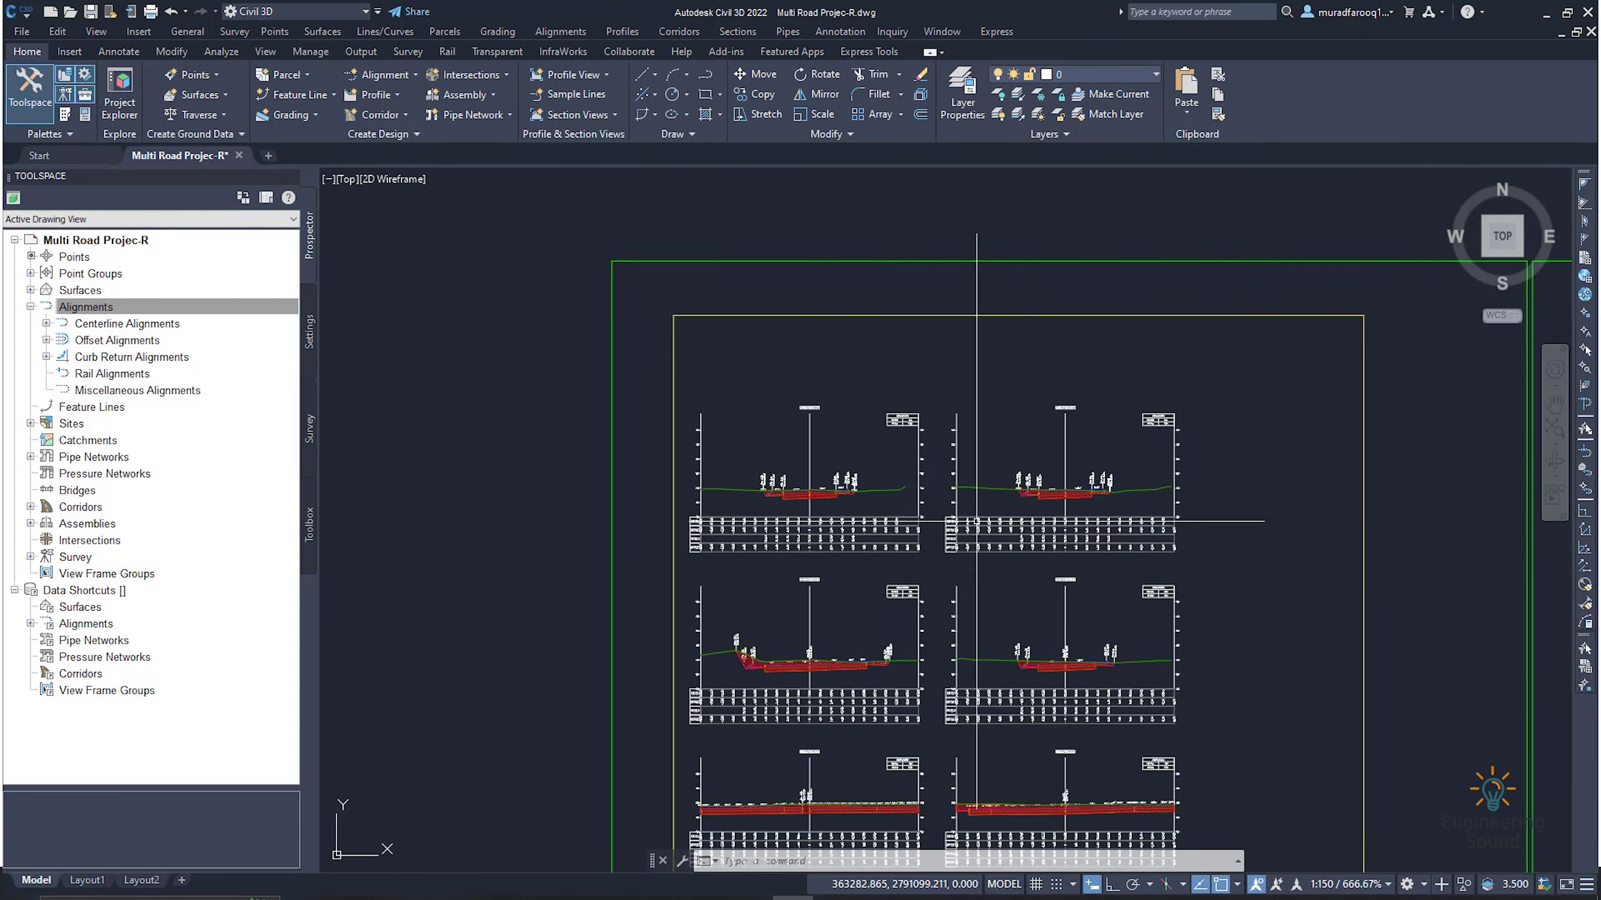
scroll(801, 511, "up", 4)
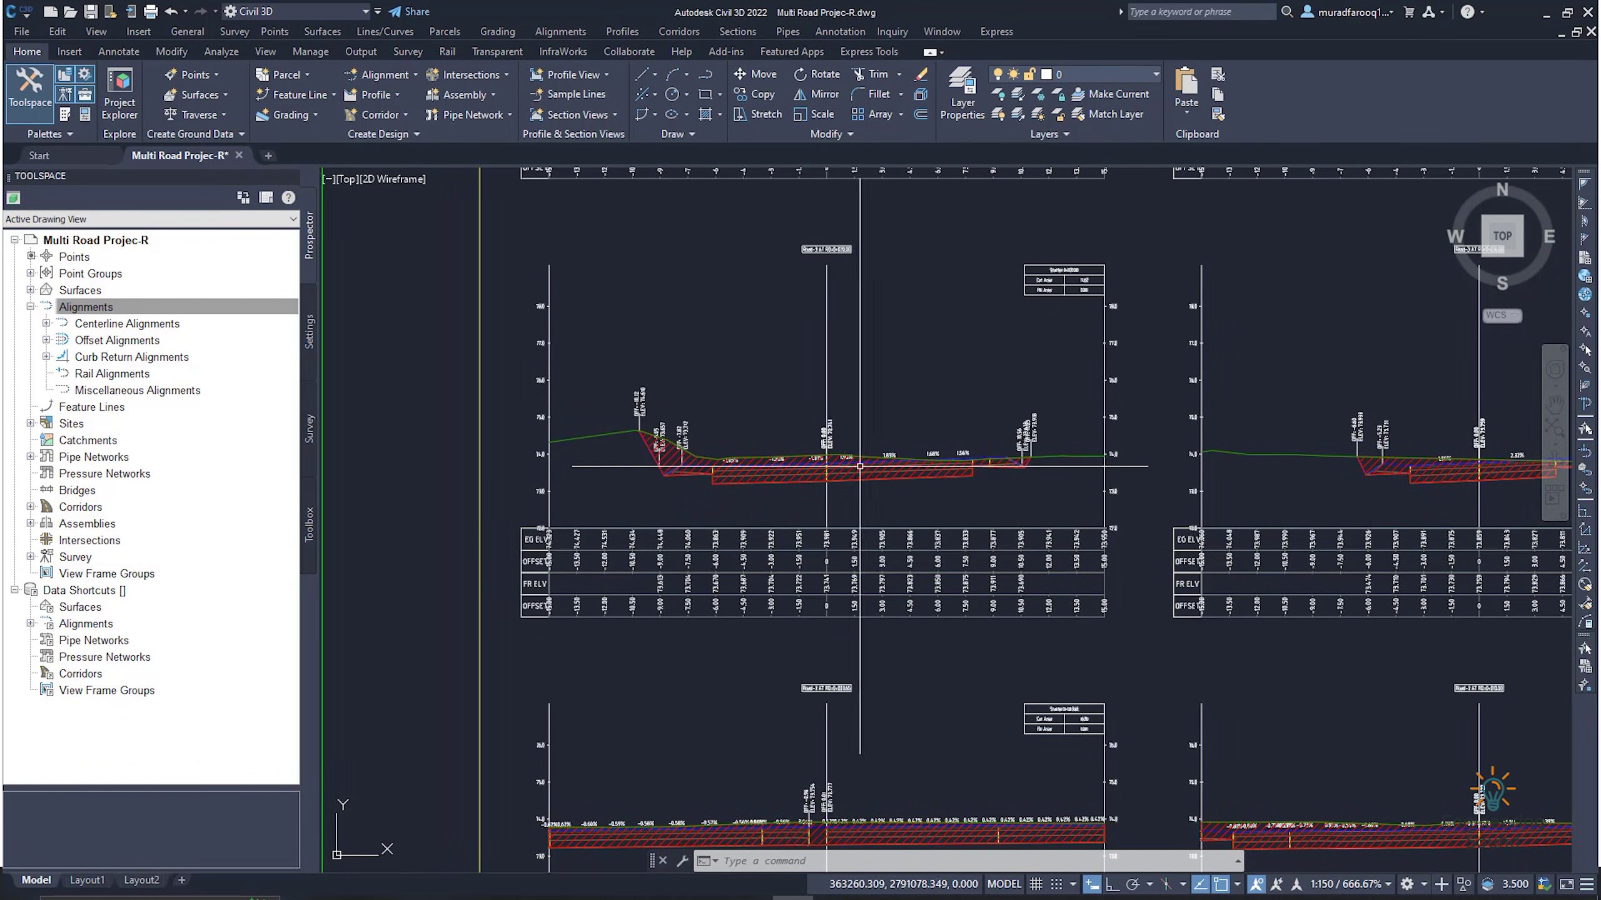
scroll(876, 478, "down", 2)
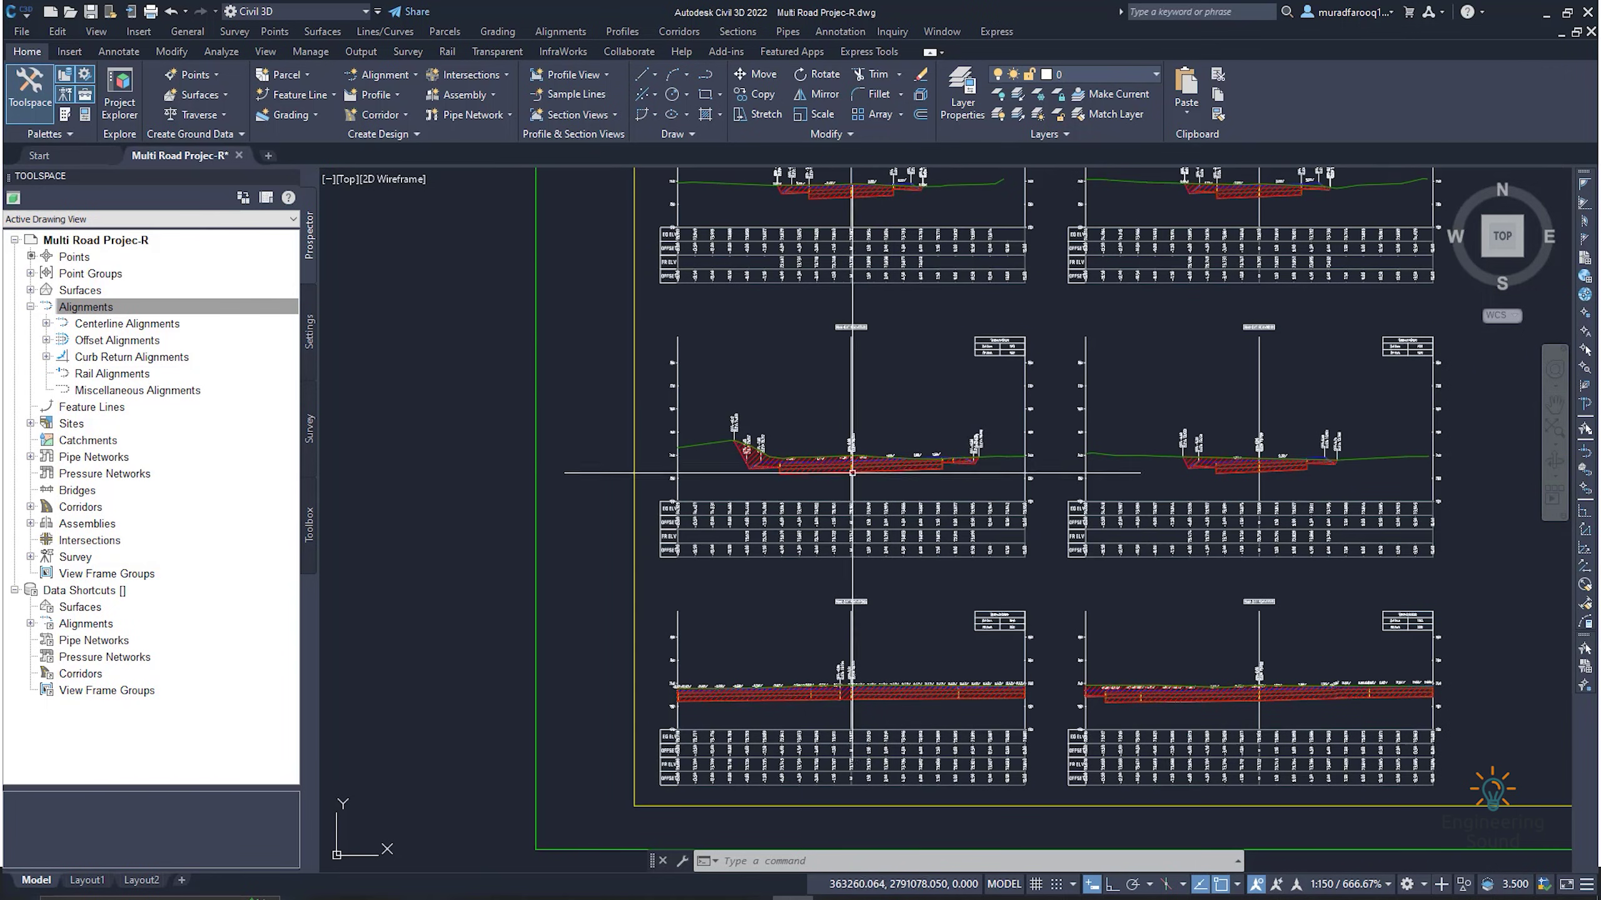
scroll(867, 475, "up", 2)
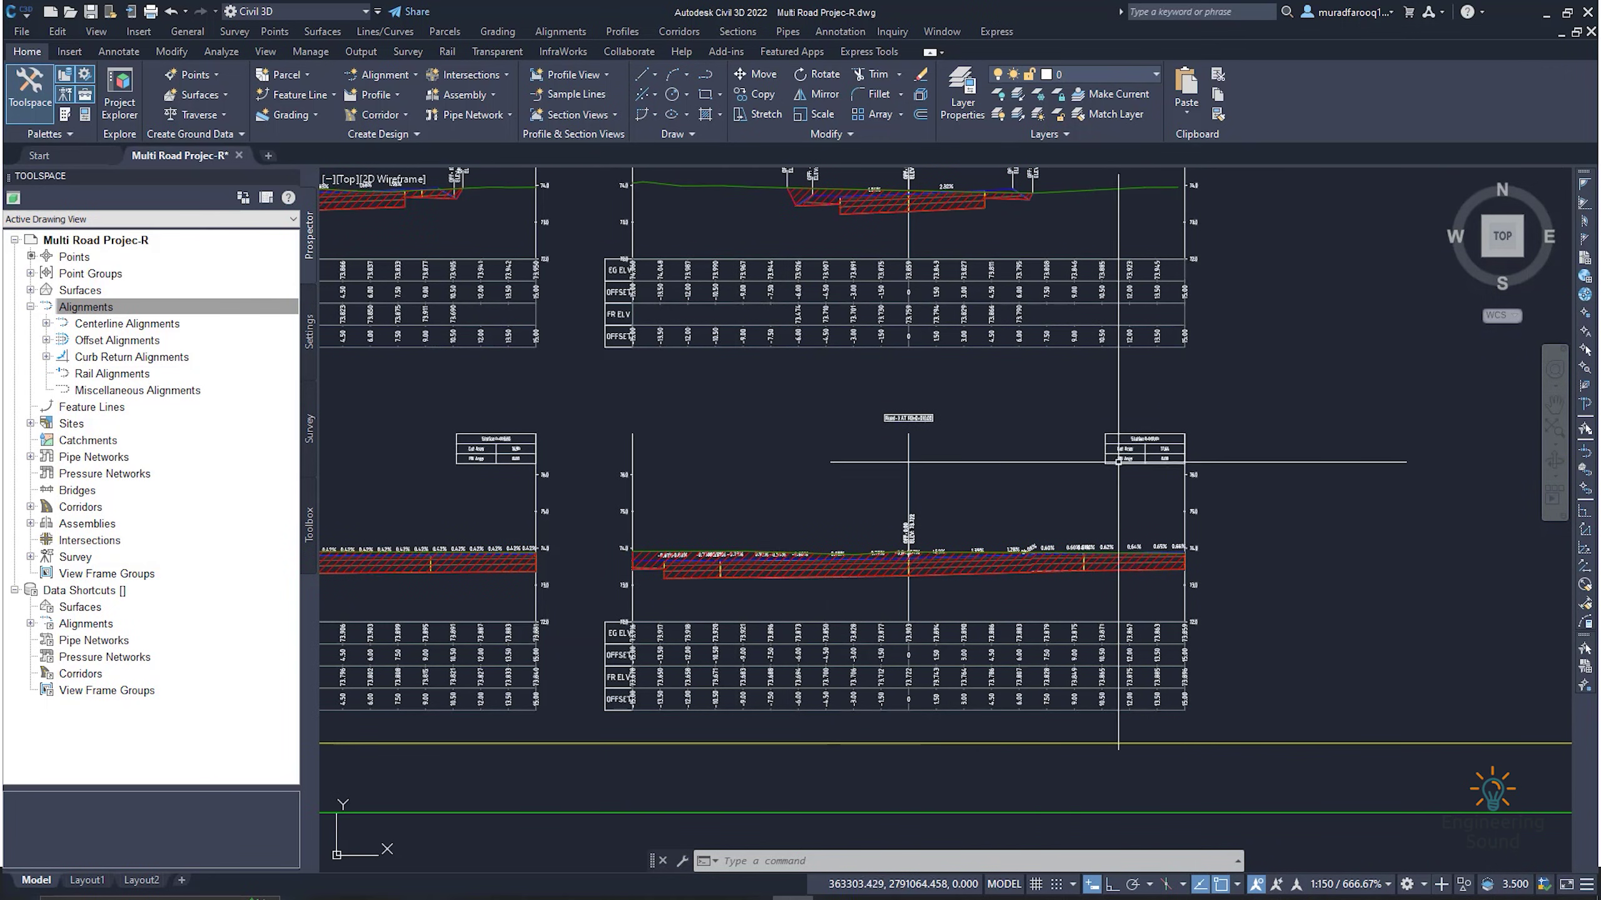
- Examine the Road-3 section view at station 0+010.00, including its title, data bands and cut and fill area table
scroll(1008, 554, "down", 3)
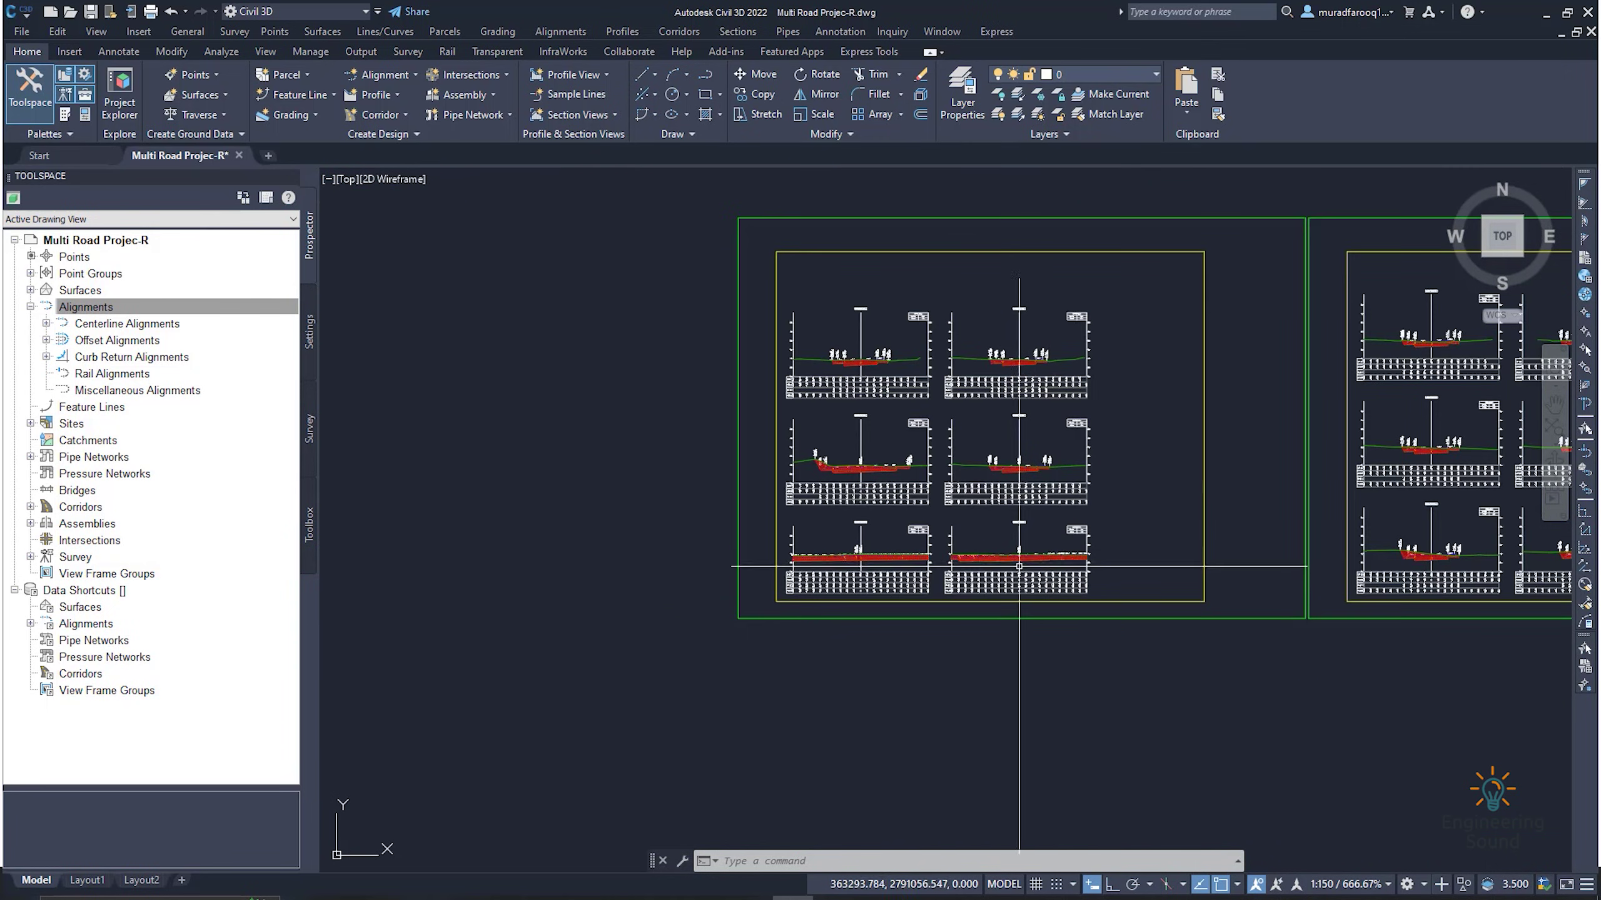
scroll(1164, 531, "down", 1)
scroll(858, 542, "up", 5)
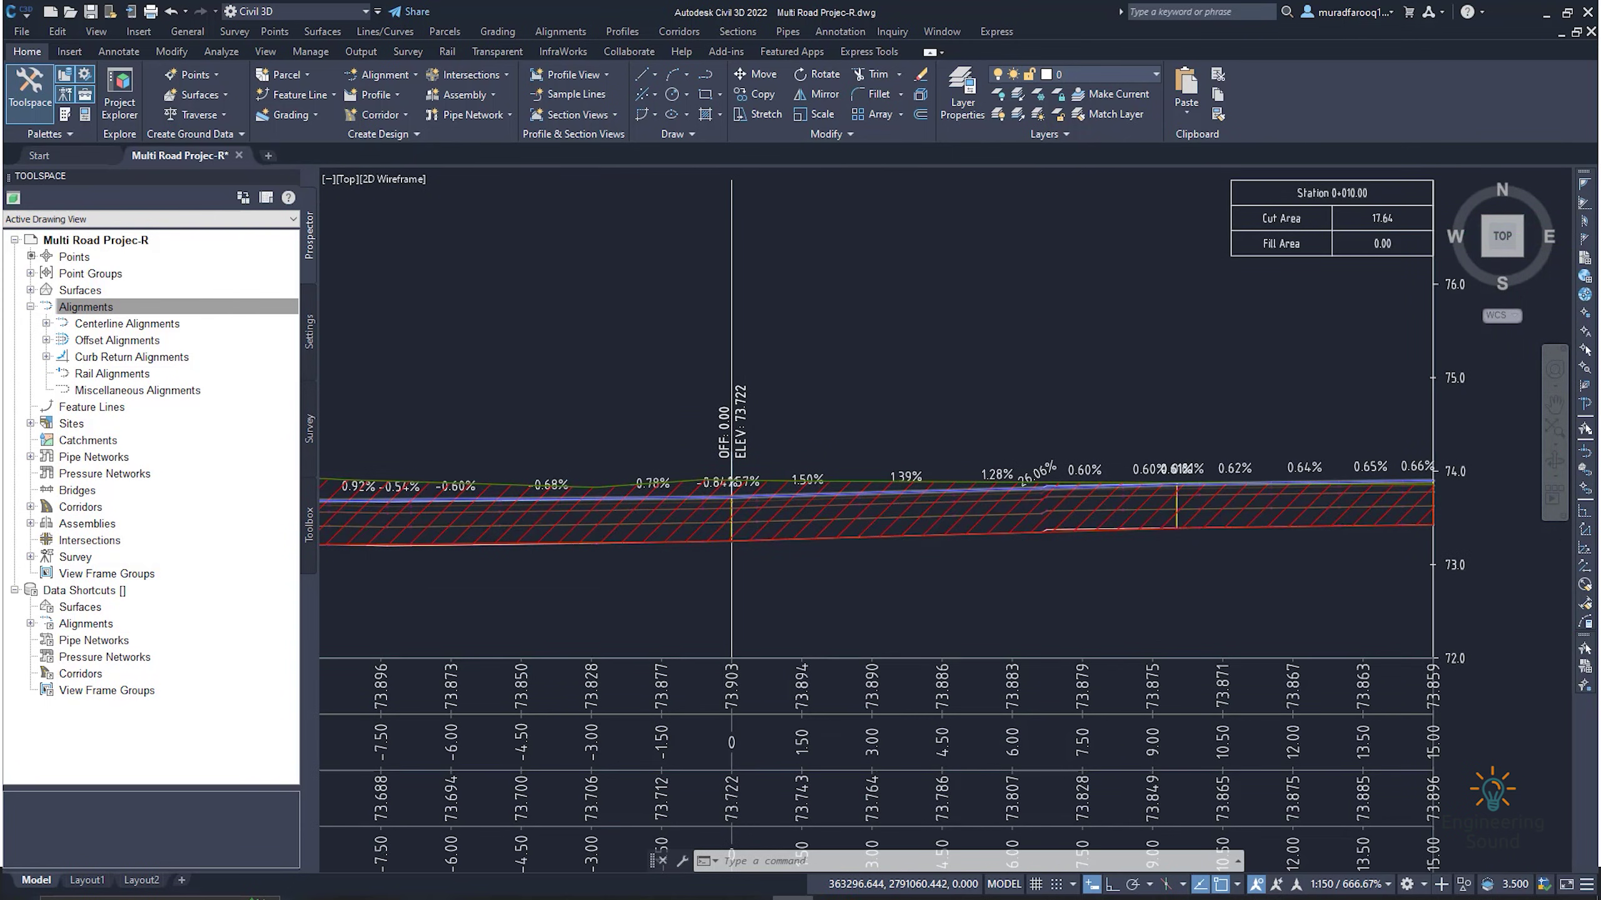
scroll(849, 473, "down", 1)
scroll(831, 379, "down", 2)
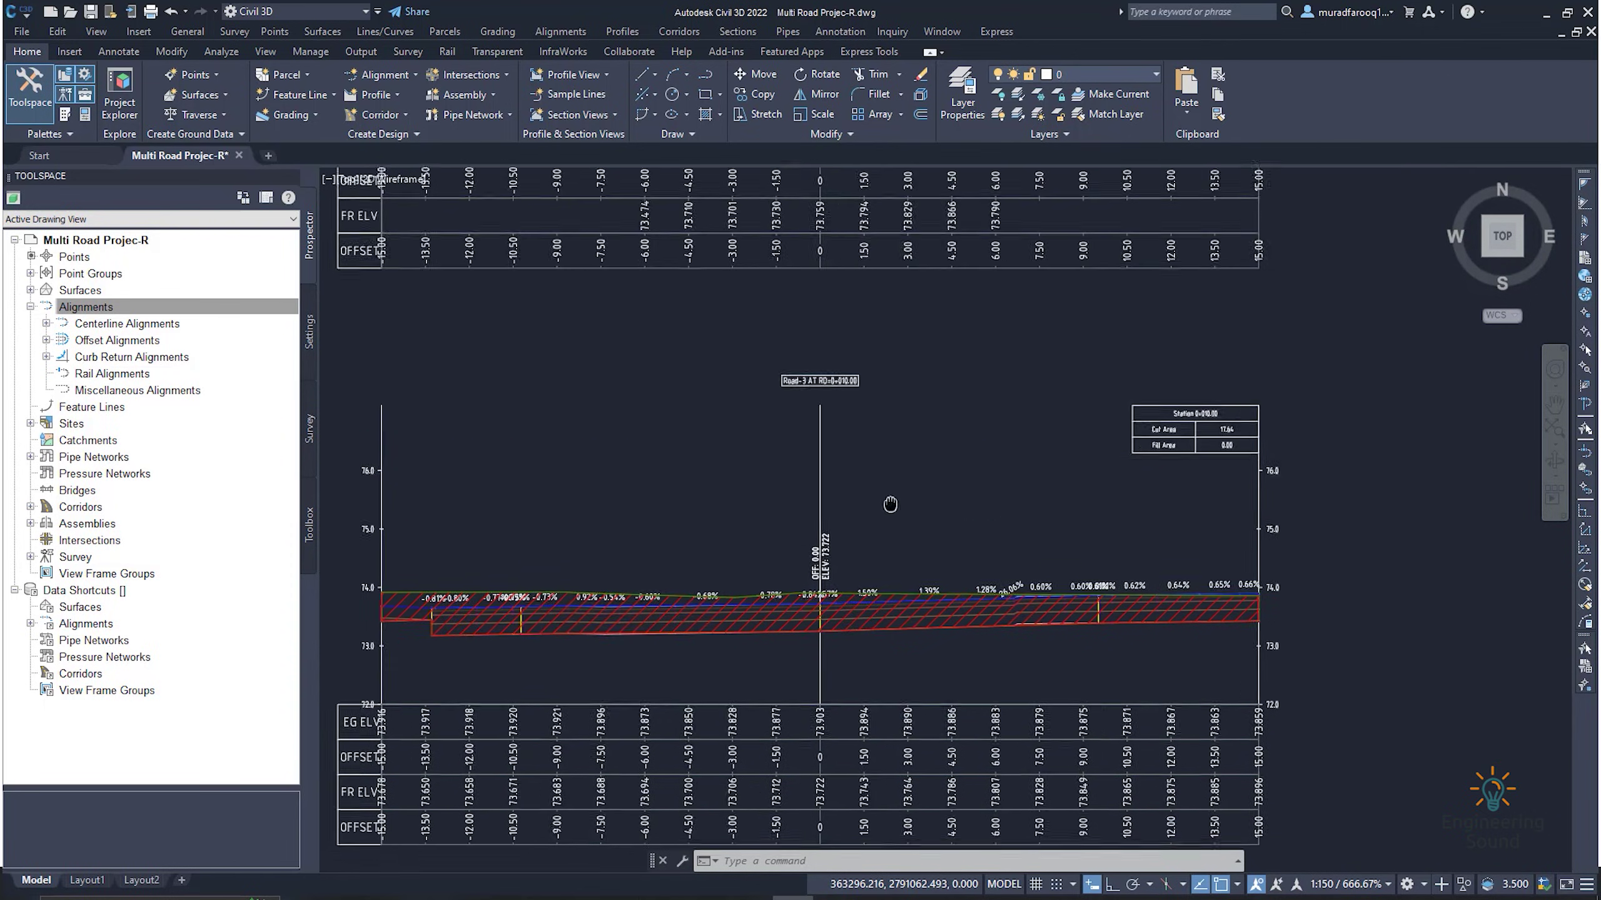
scroll(809, 391, "up", 6)
scroll(809, 391, "down", 1)
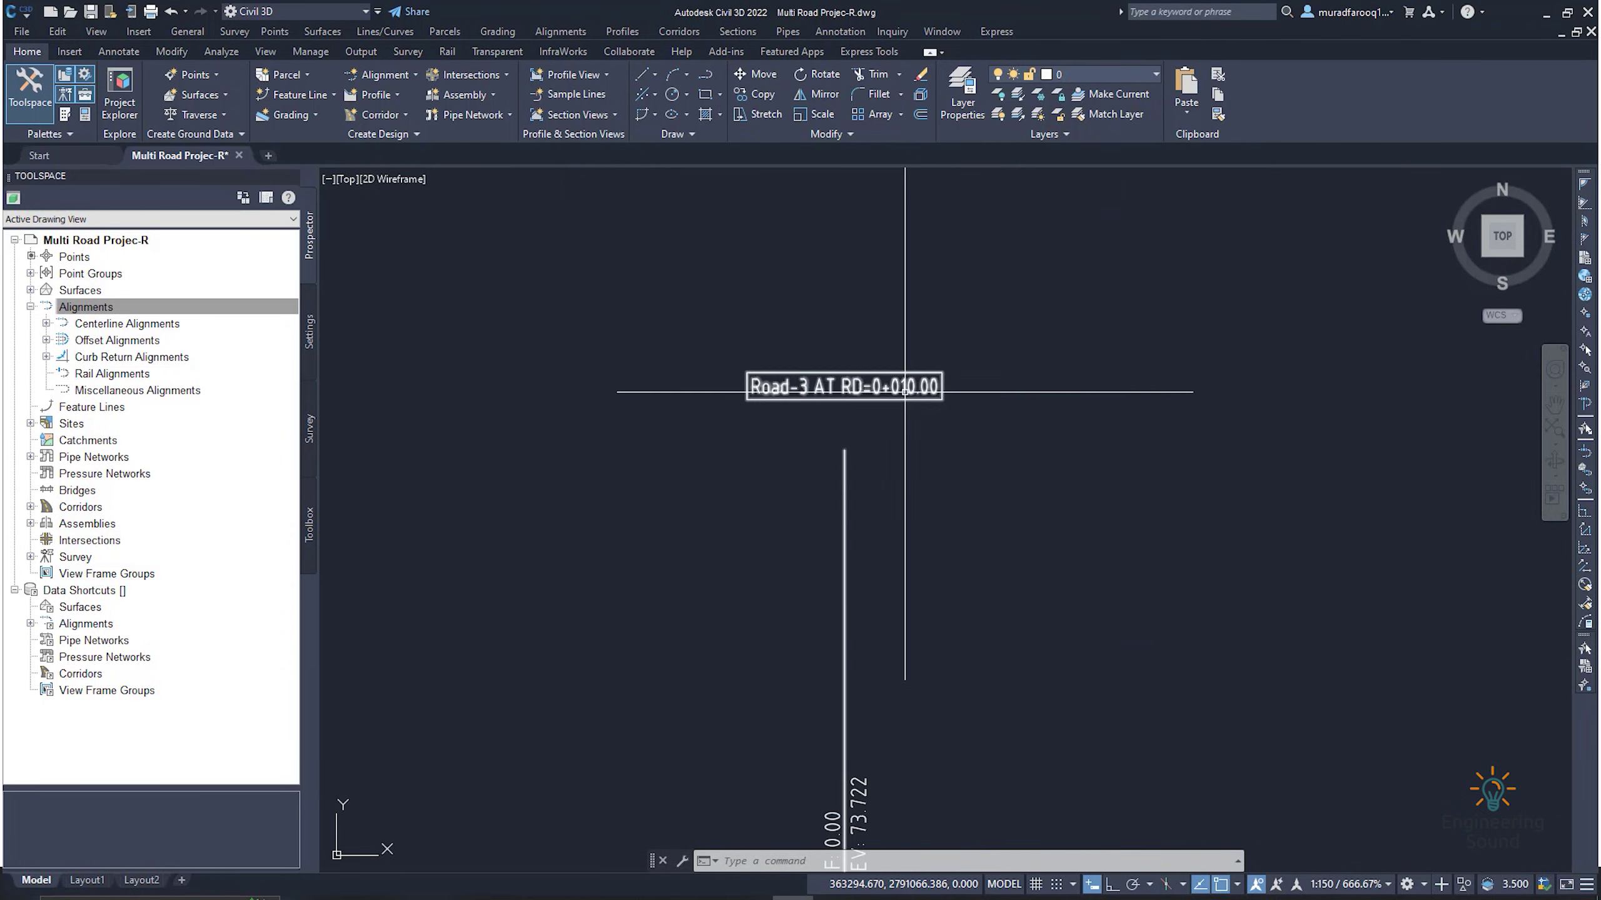
- Check the Road-3 junction and its first sample lines in the plan, and review the overall arrangement of the section sheet rows
scroll(828, 390, "down", 5)
scroll(868, 386, "down", 6)
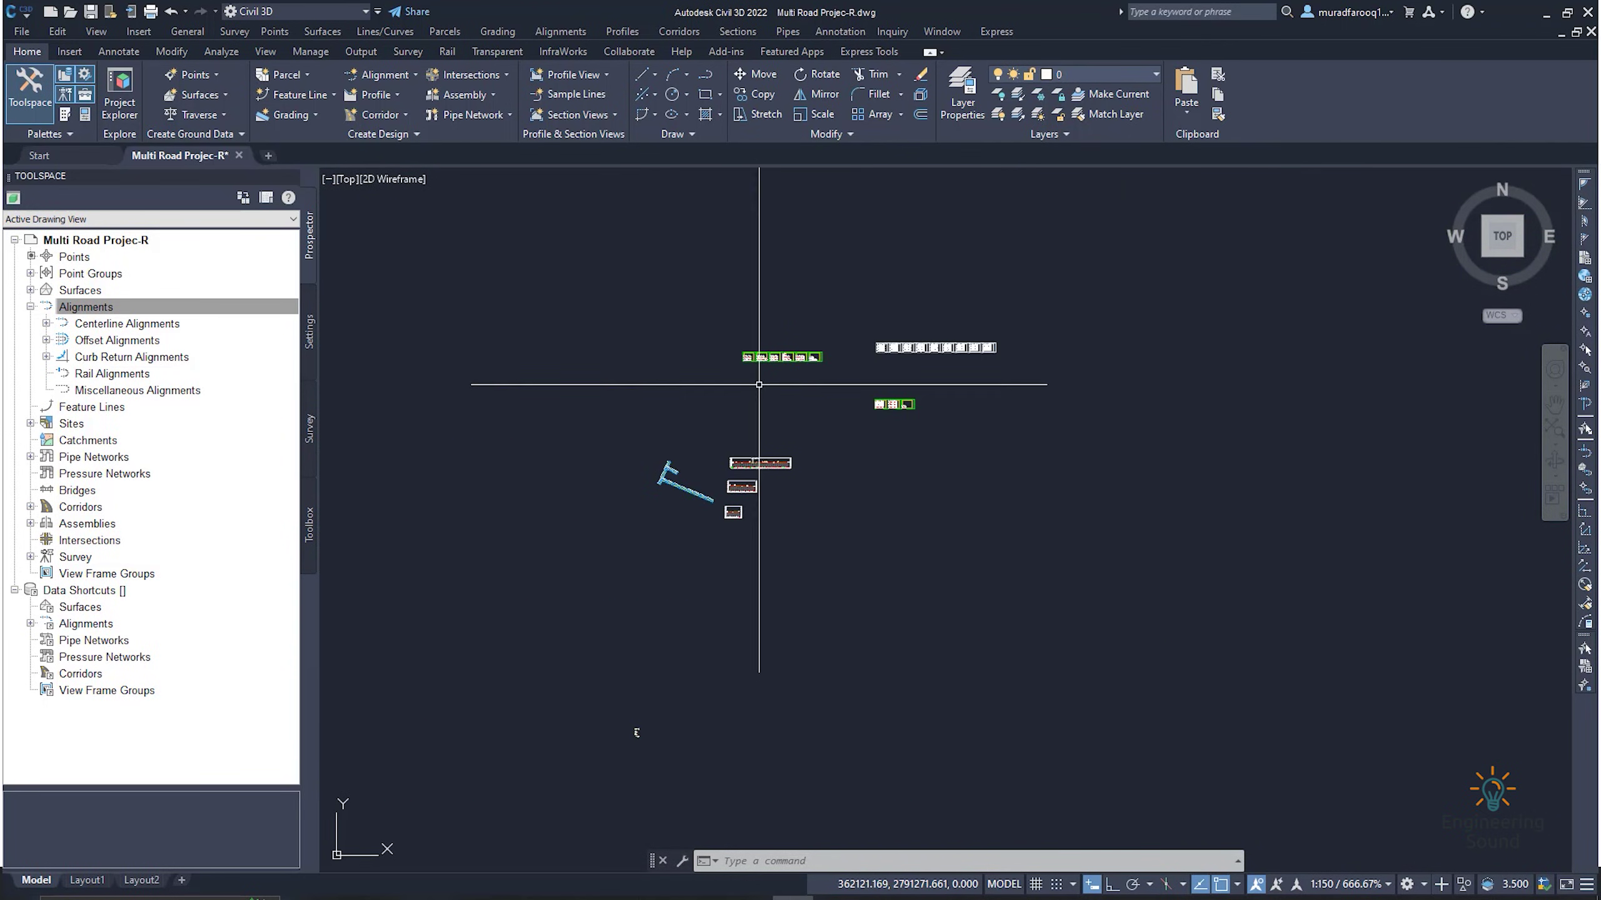
scroll(663, 477, "up", 2)
scroll(663, 477, "up", 10)
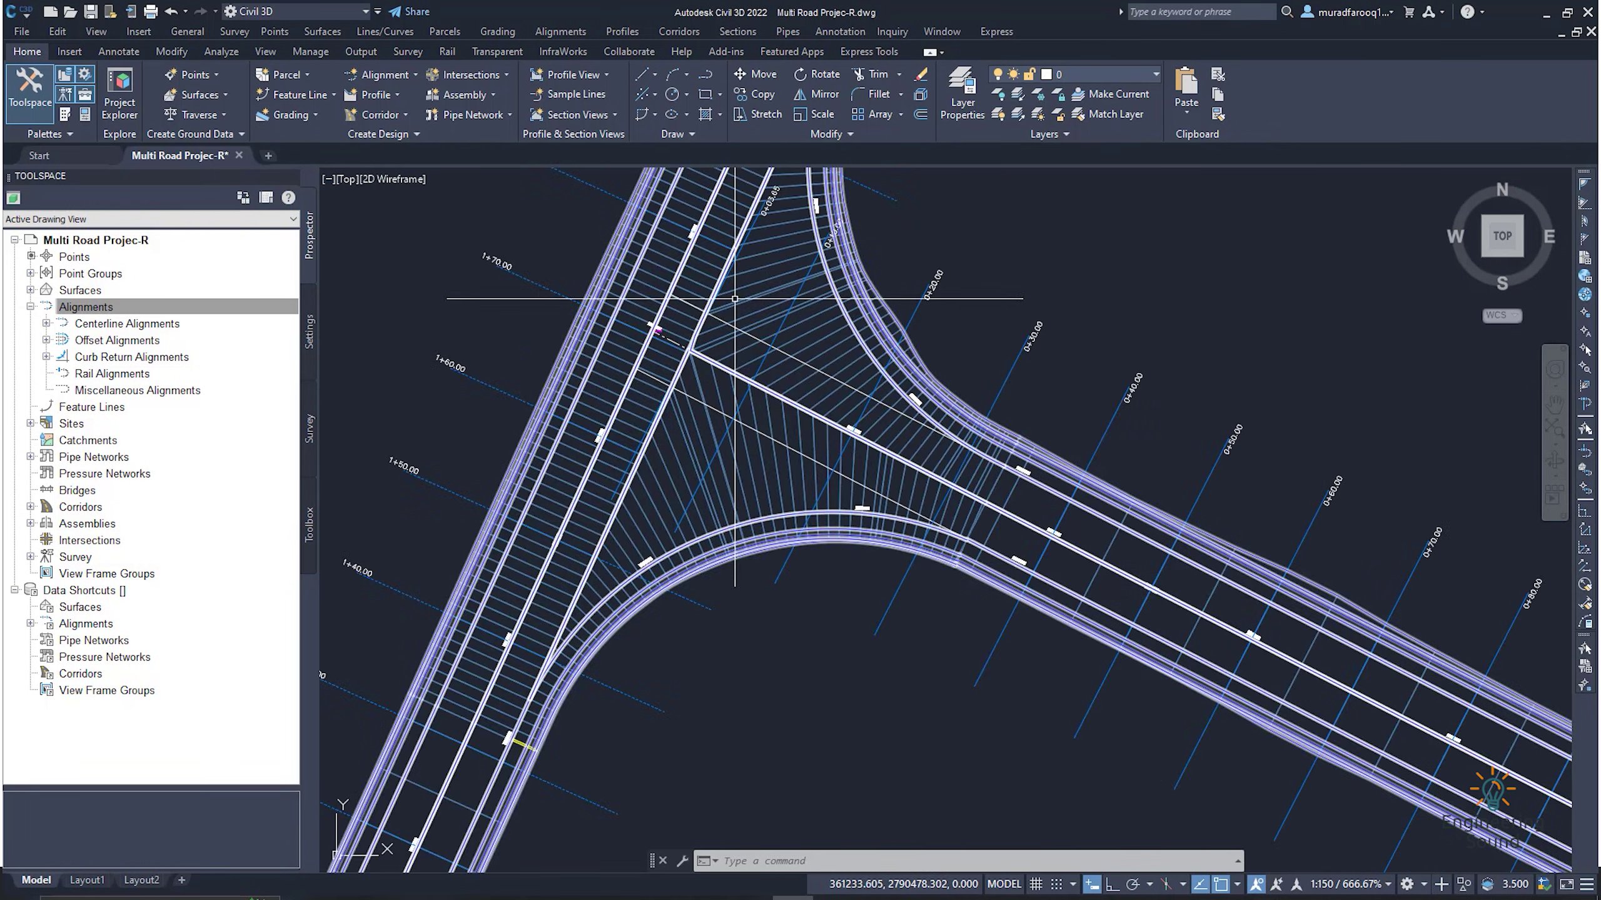
scroll(674, 439, "down", 10)
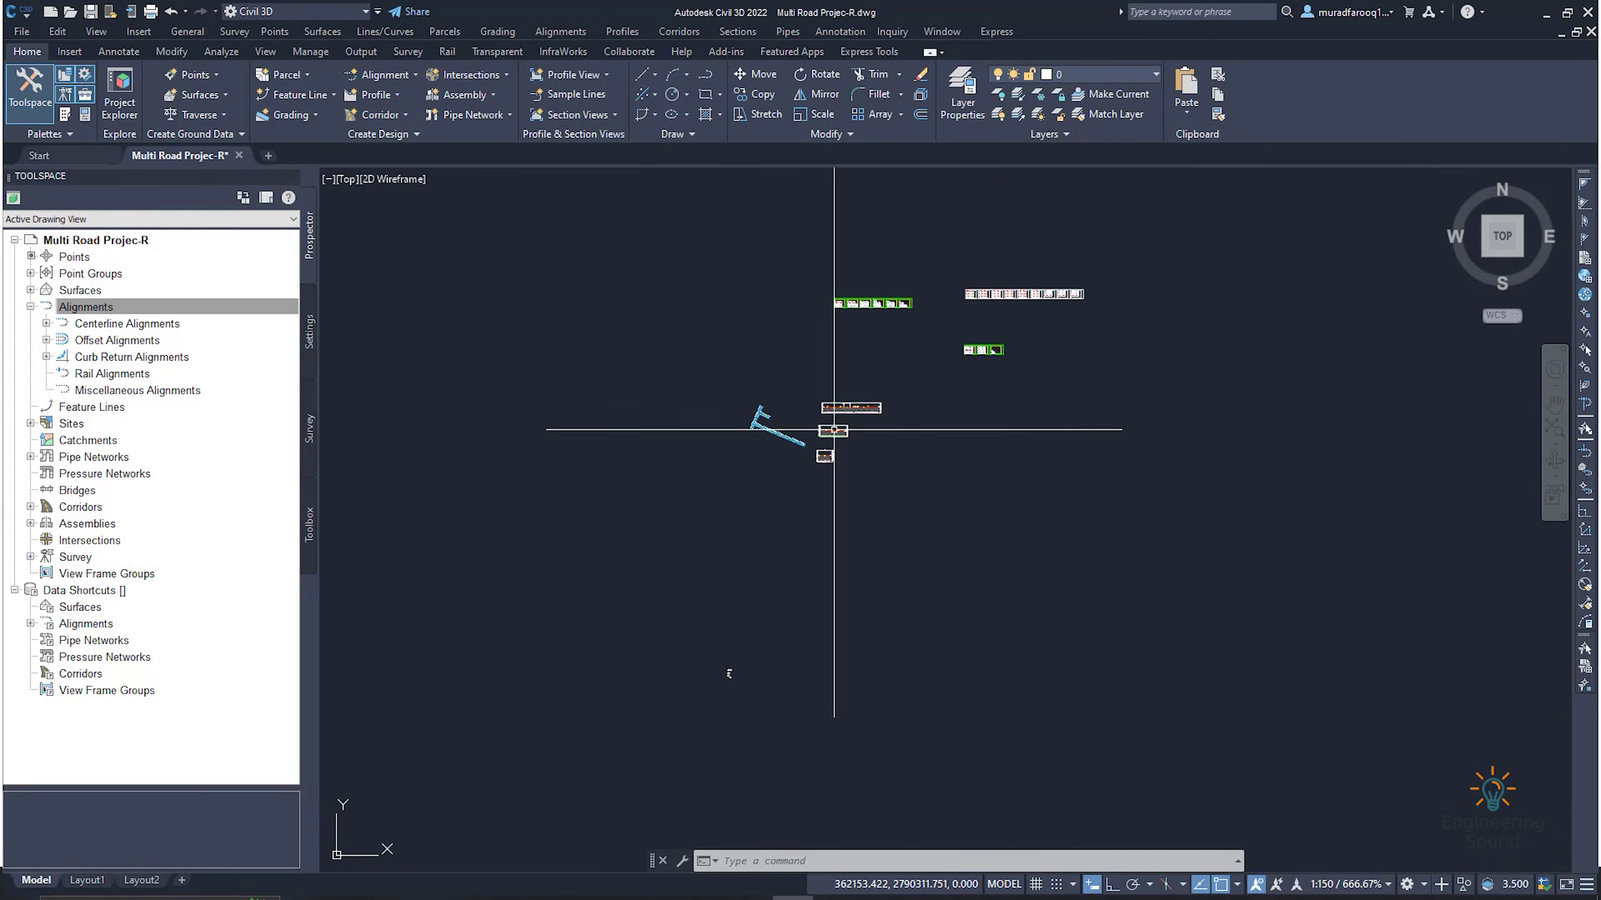
middle_click_drag(992, 421, 927, 435)
scroll(926, 435, "up", 6)
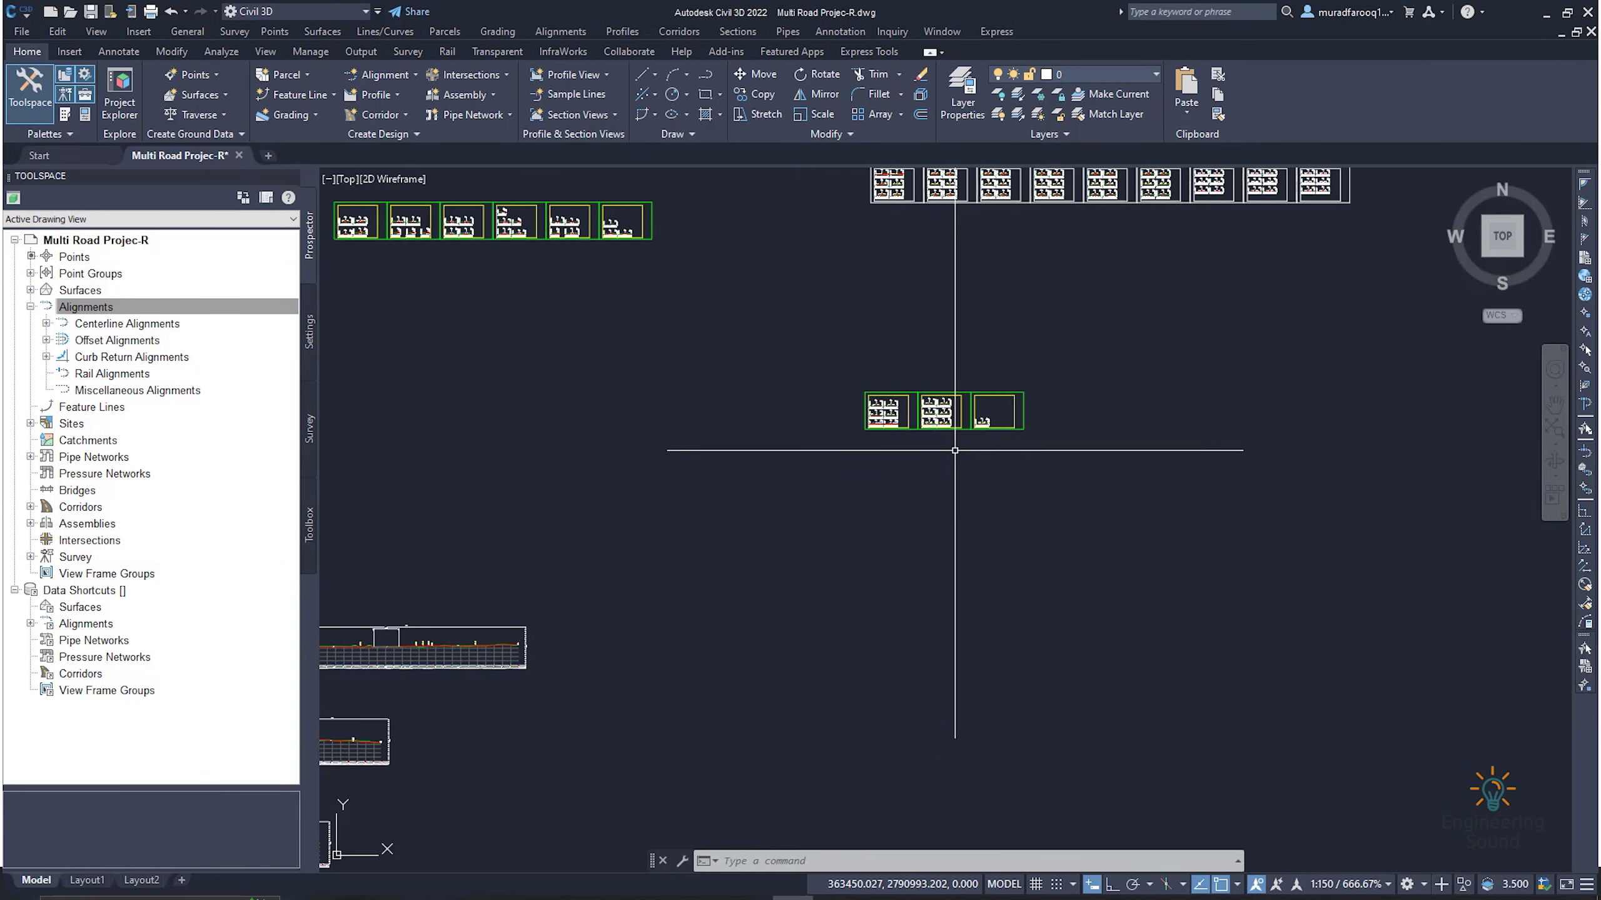
middle_click_drag(1014, 464, 1054, 590)
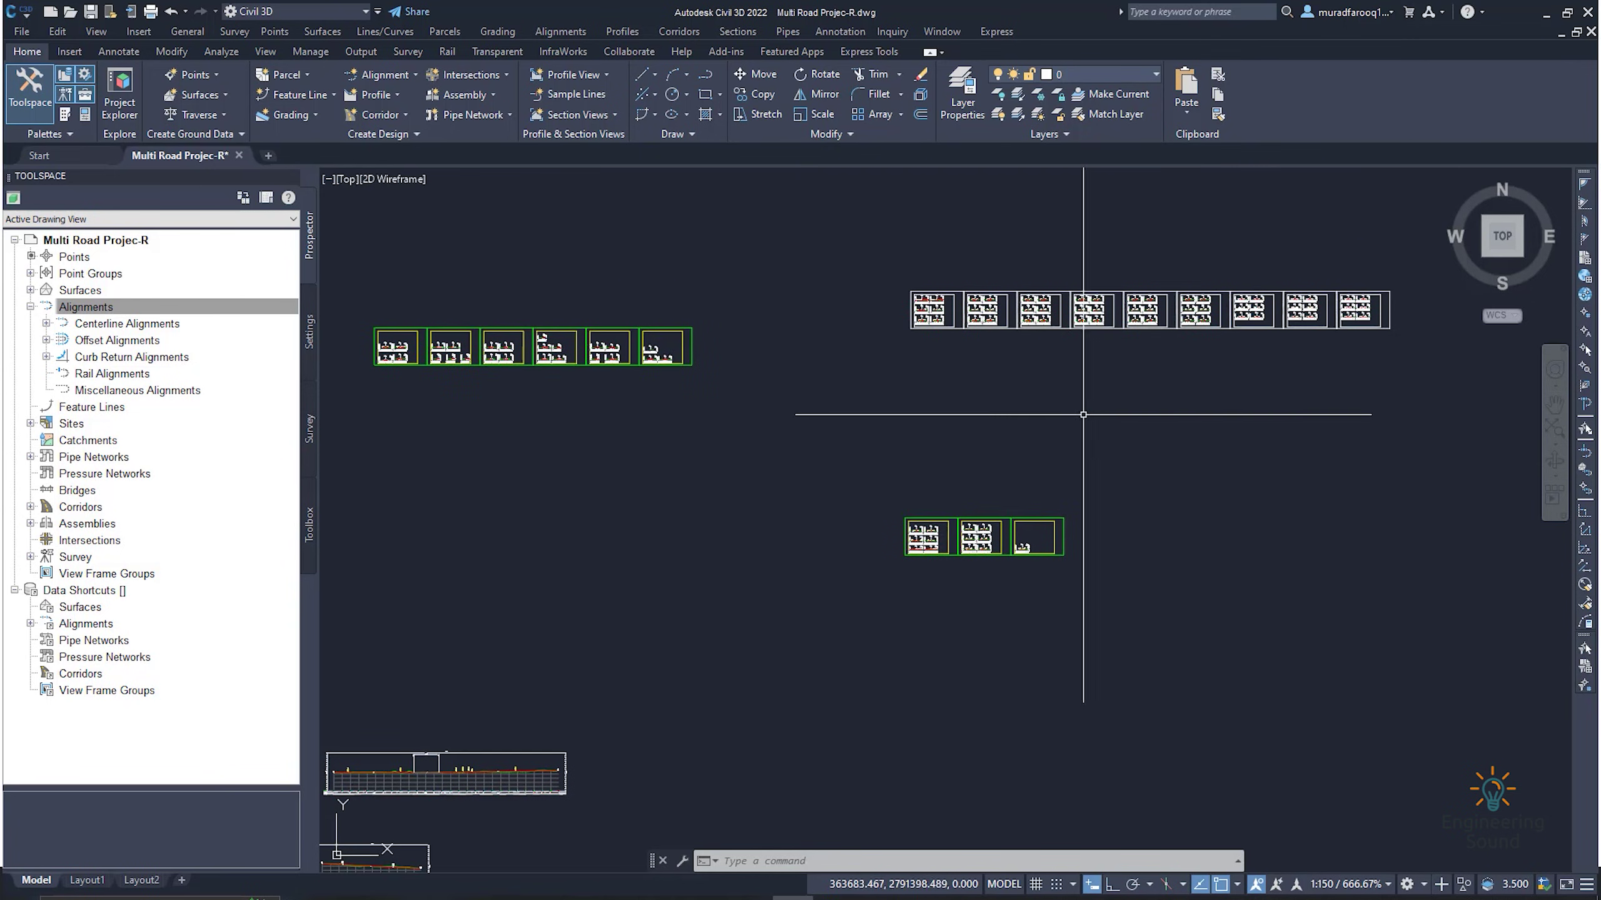